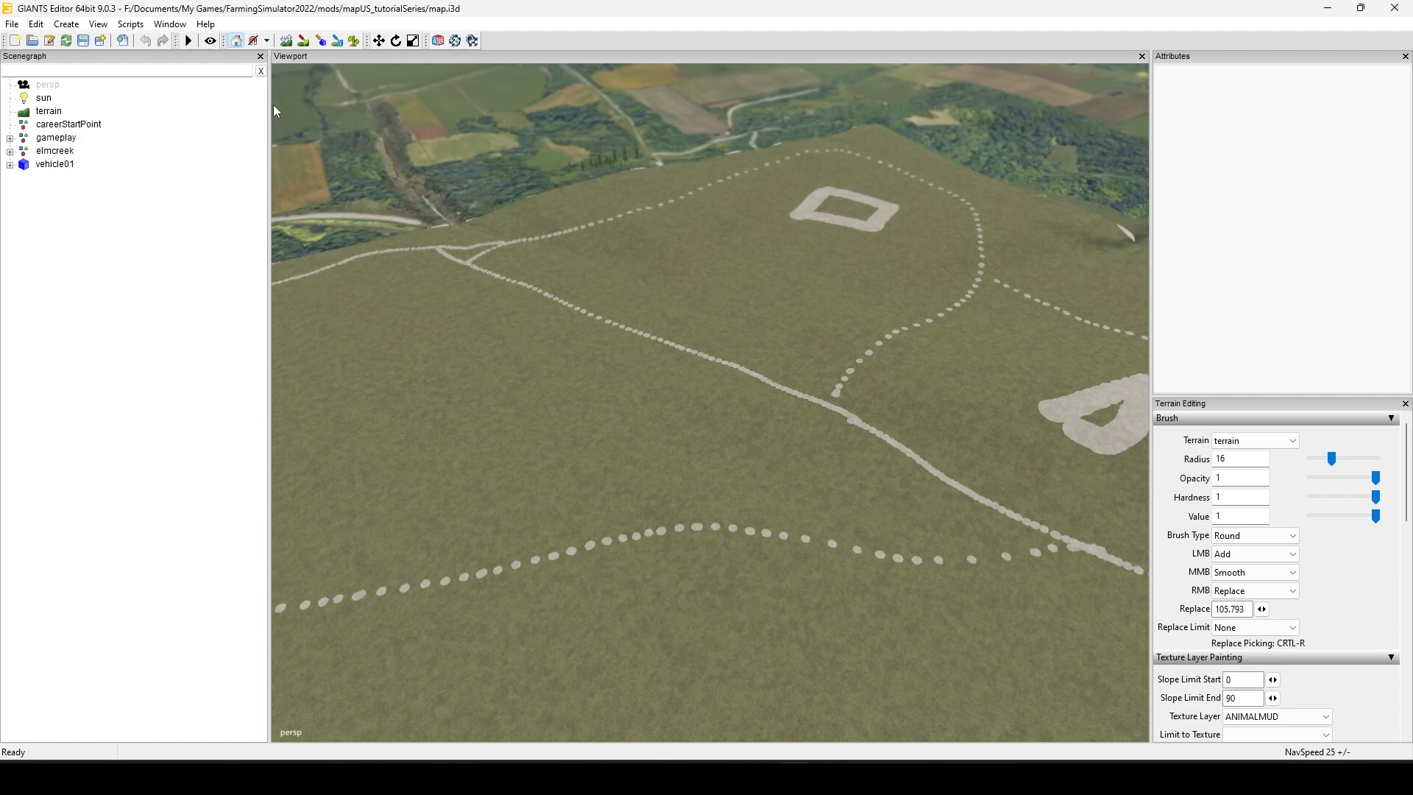
Step: Review the installed scripts, including those in the Map and Terrain script groups
left_click(141, 26)
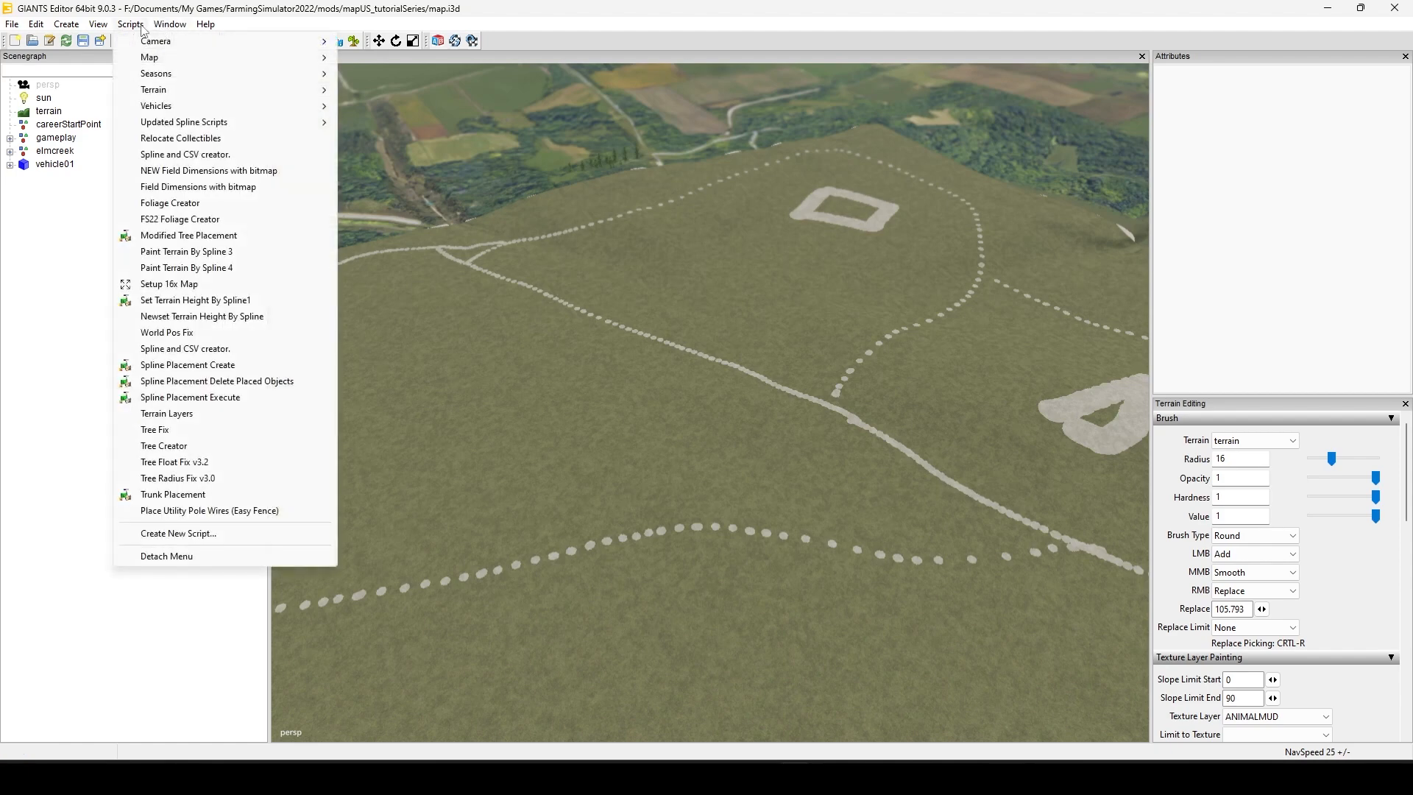
mouse_move(157, 58)
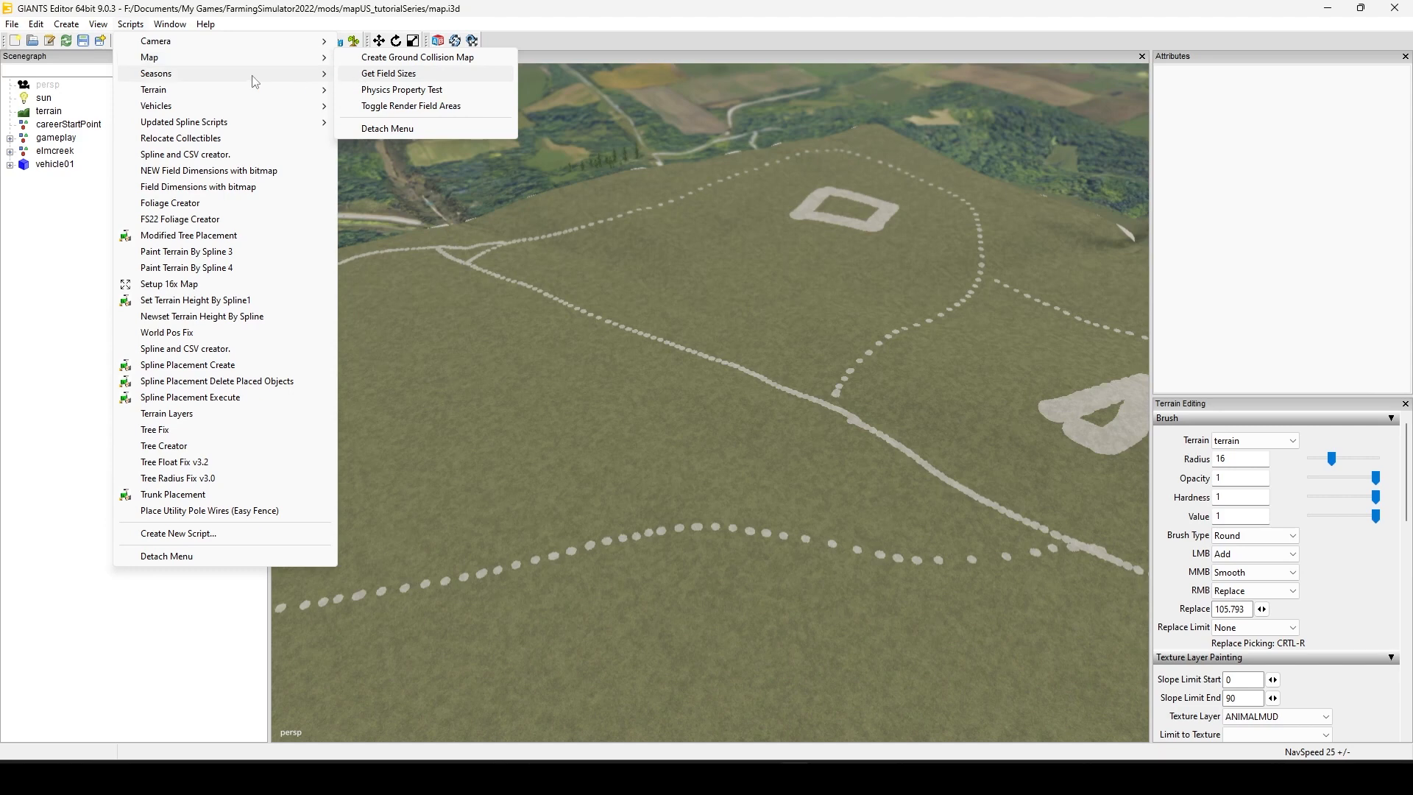
mouse_move(281, 59)
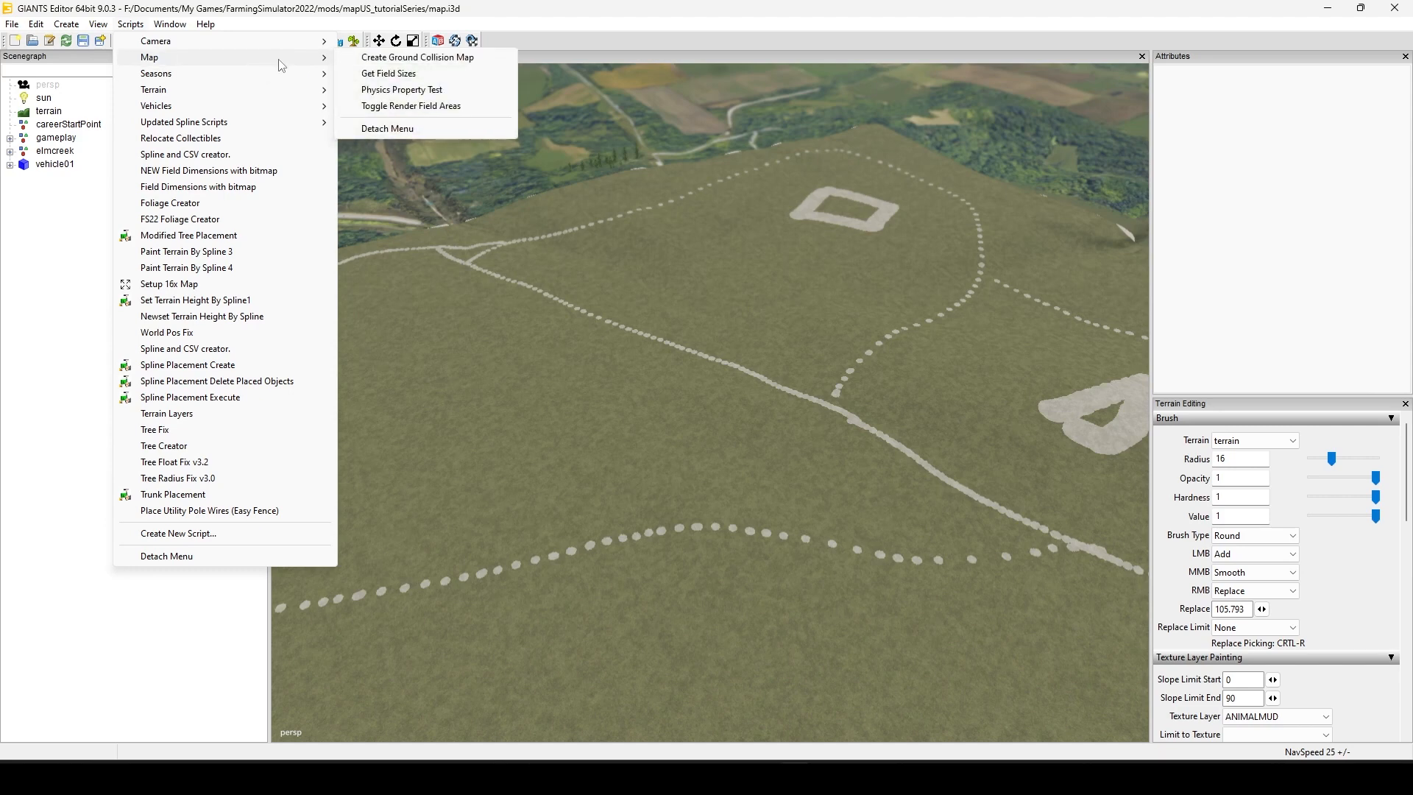
mouse_move(285, 89)
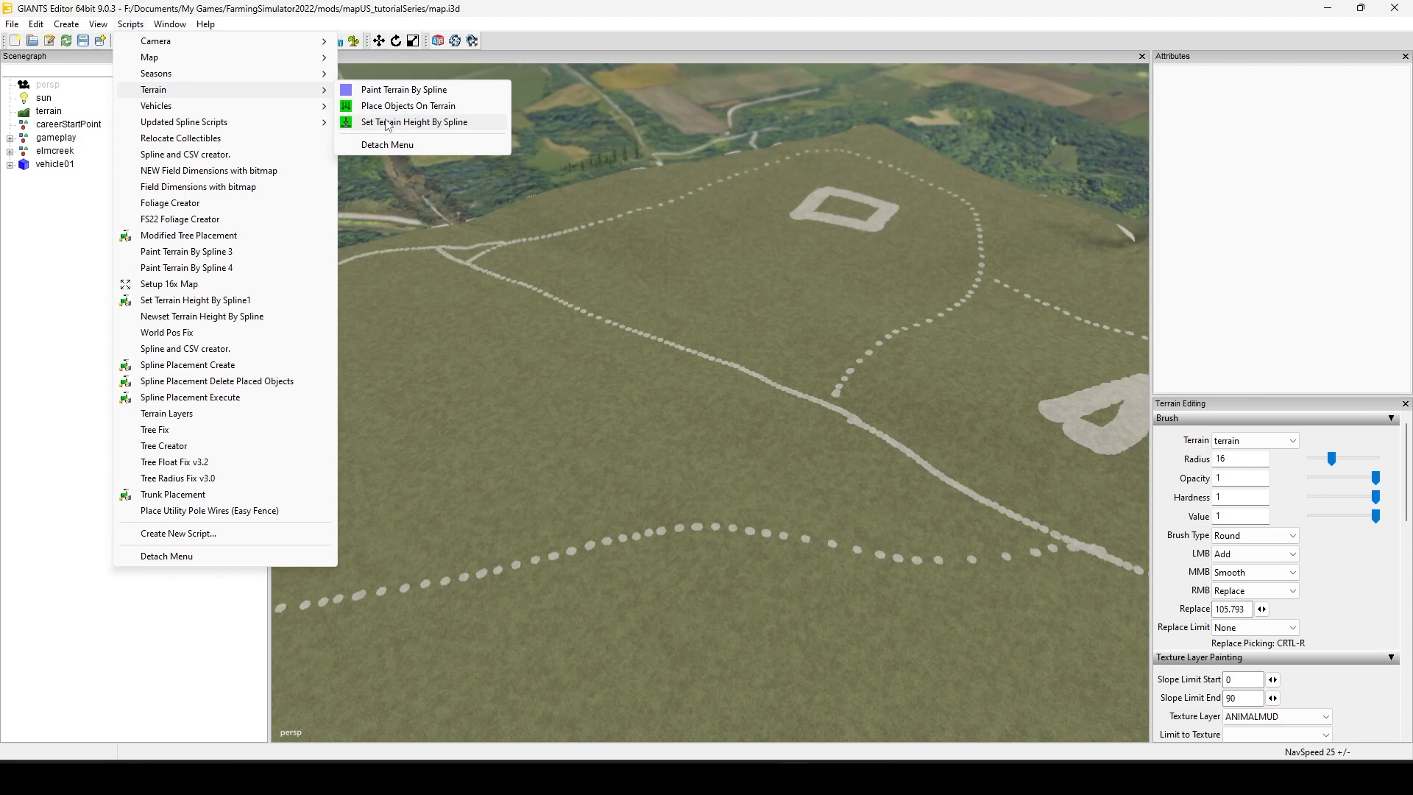
Step: Open the Paint Terrain By Spline 4 user script in the Script Editor and maximize the editor window
mouse_move(179, 28)
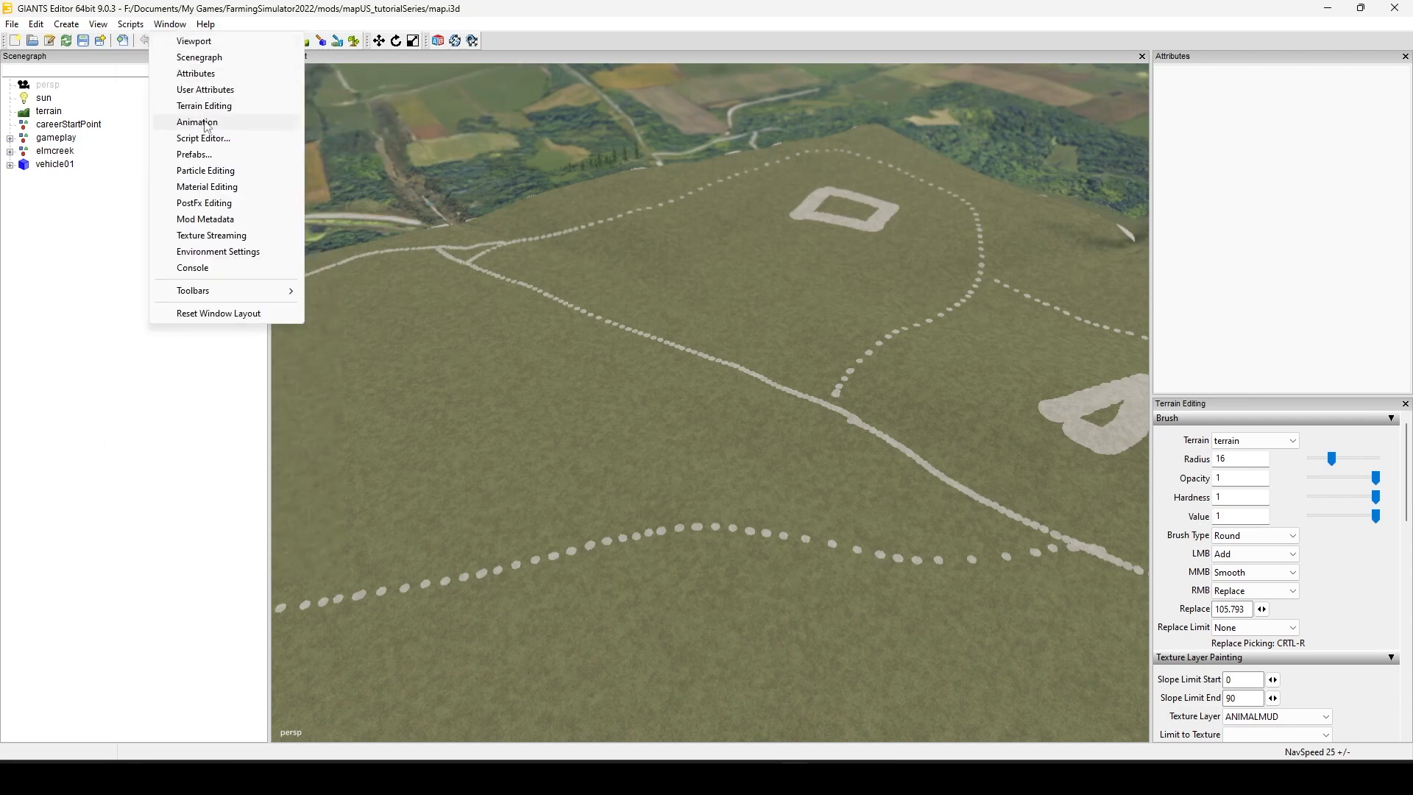
left_click(215, 140)
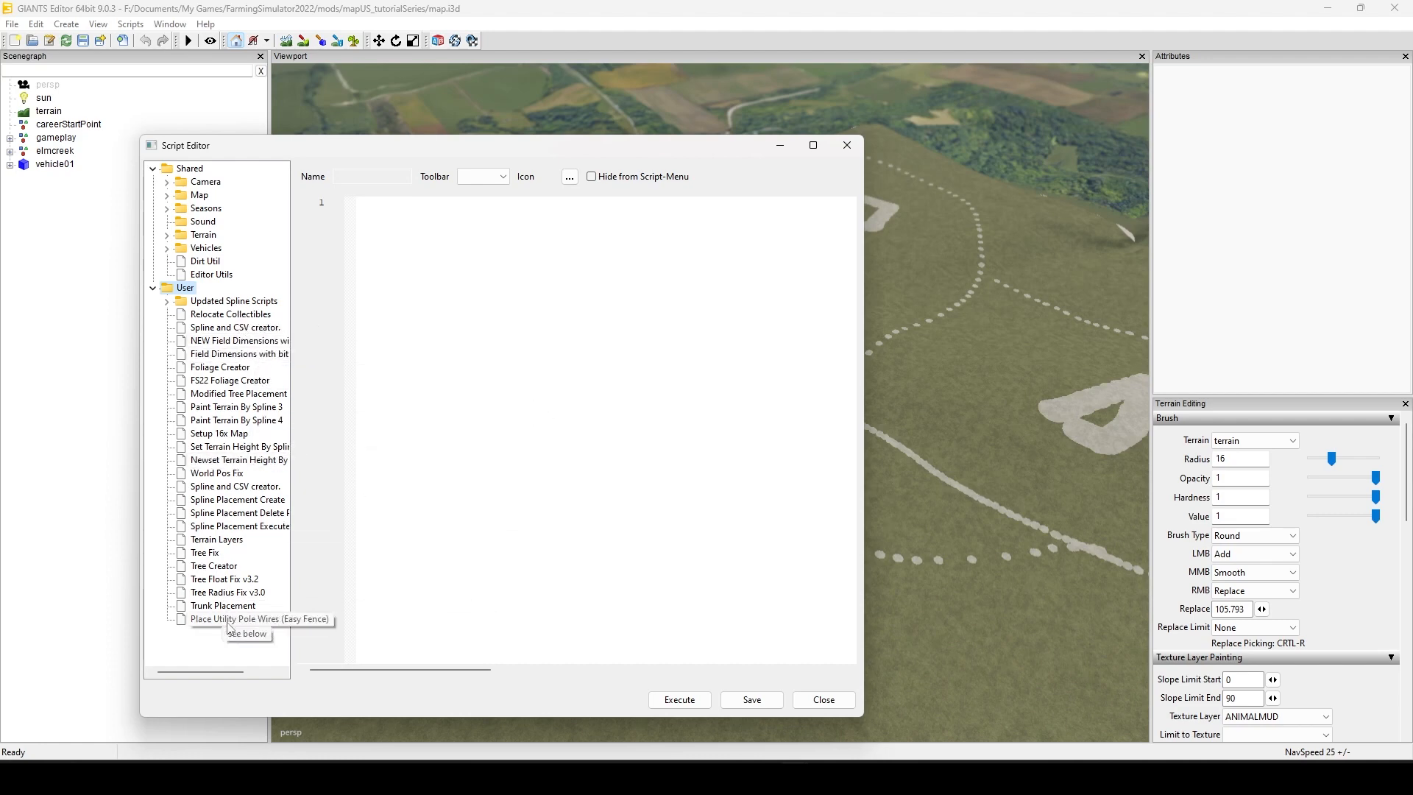
left_click(264, 423)
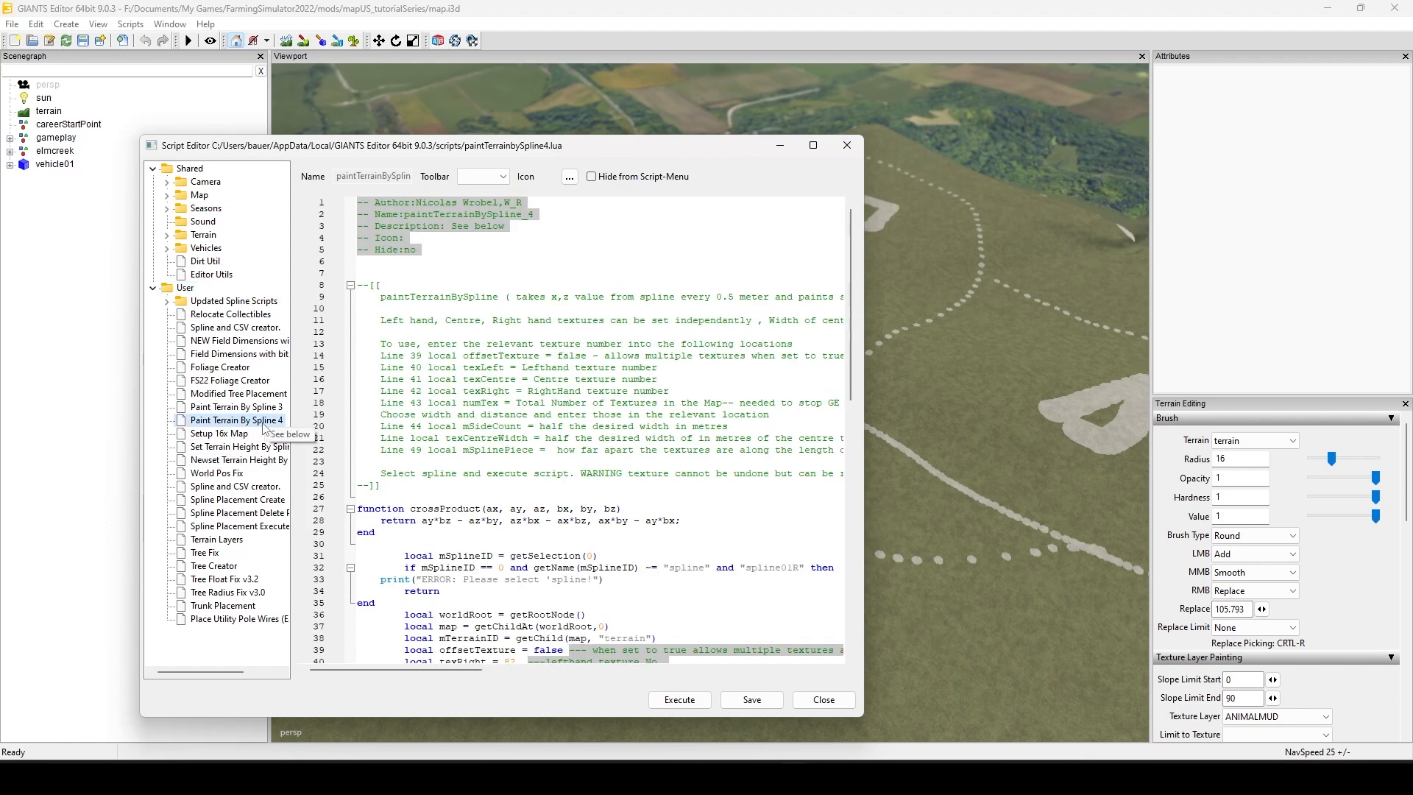
left_click(810, 145)
Step: Examine the script's usage notes, texture number and width variables, and painting code, and minimize the Script Editor
scroll(895, 499, "down", 7)
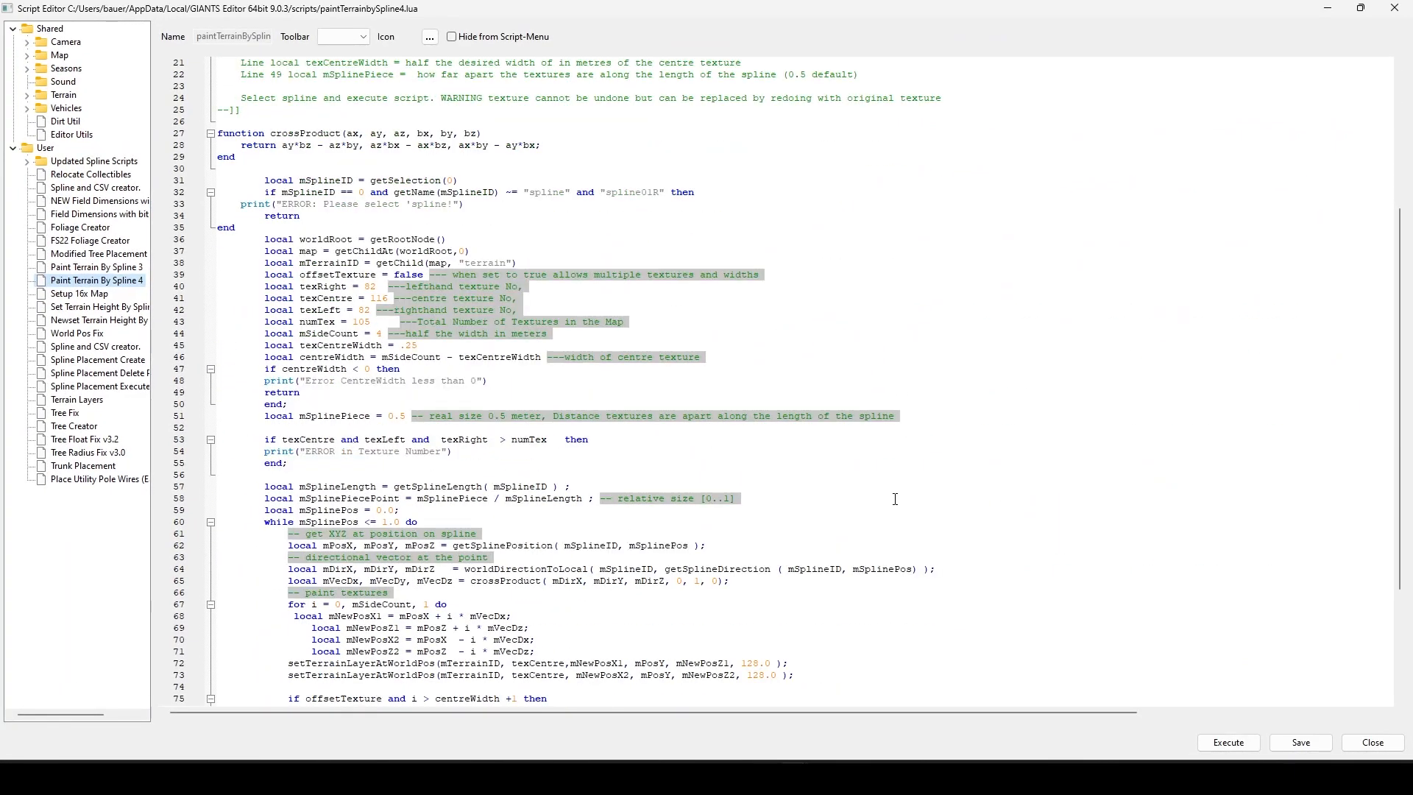
scroll(901, 476, "down", 2)
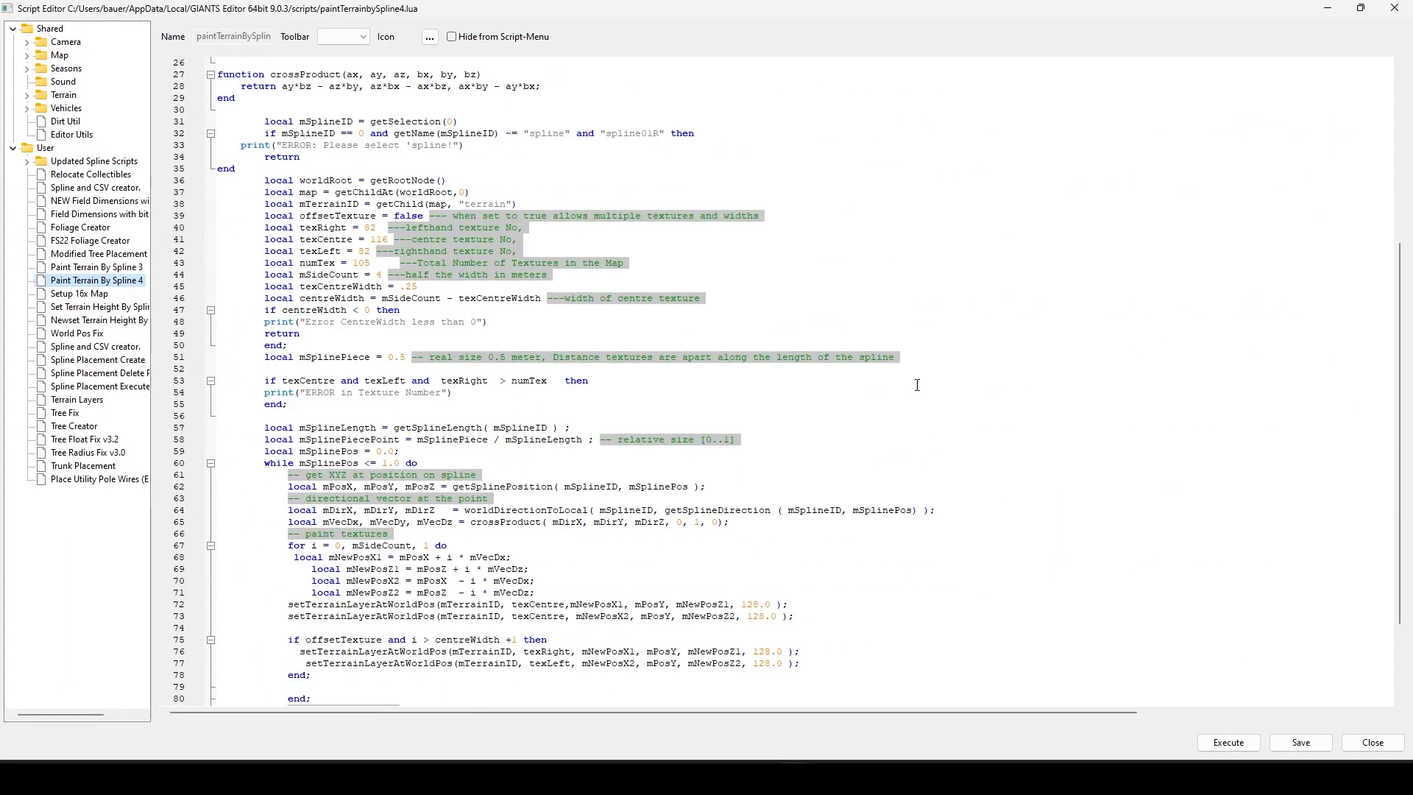
scroll(912, 365, "up", 5)
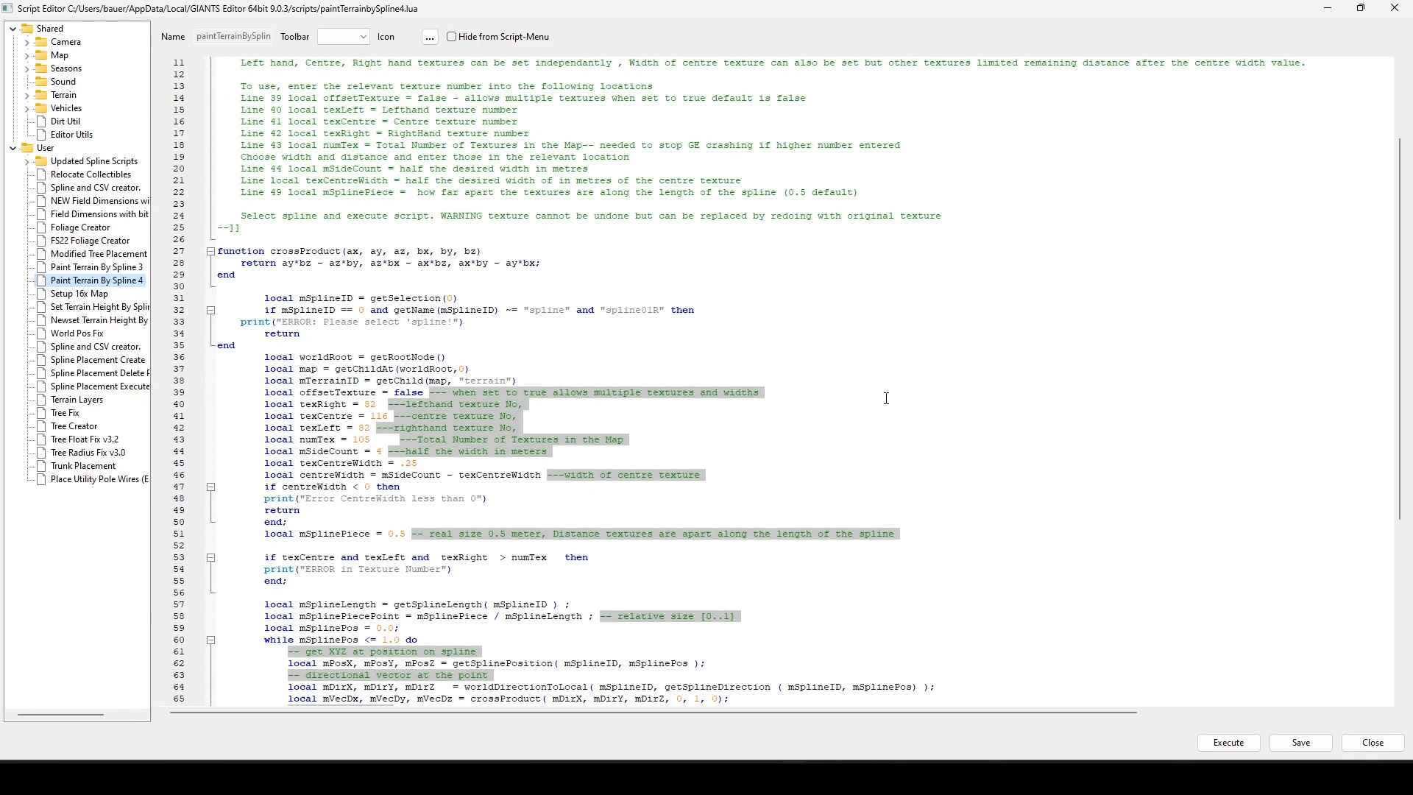
scroll(890, 442, "down", 2)
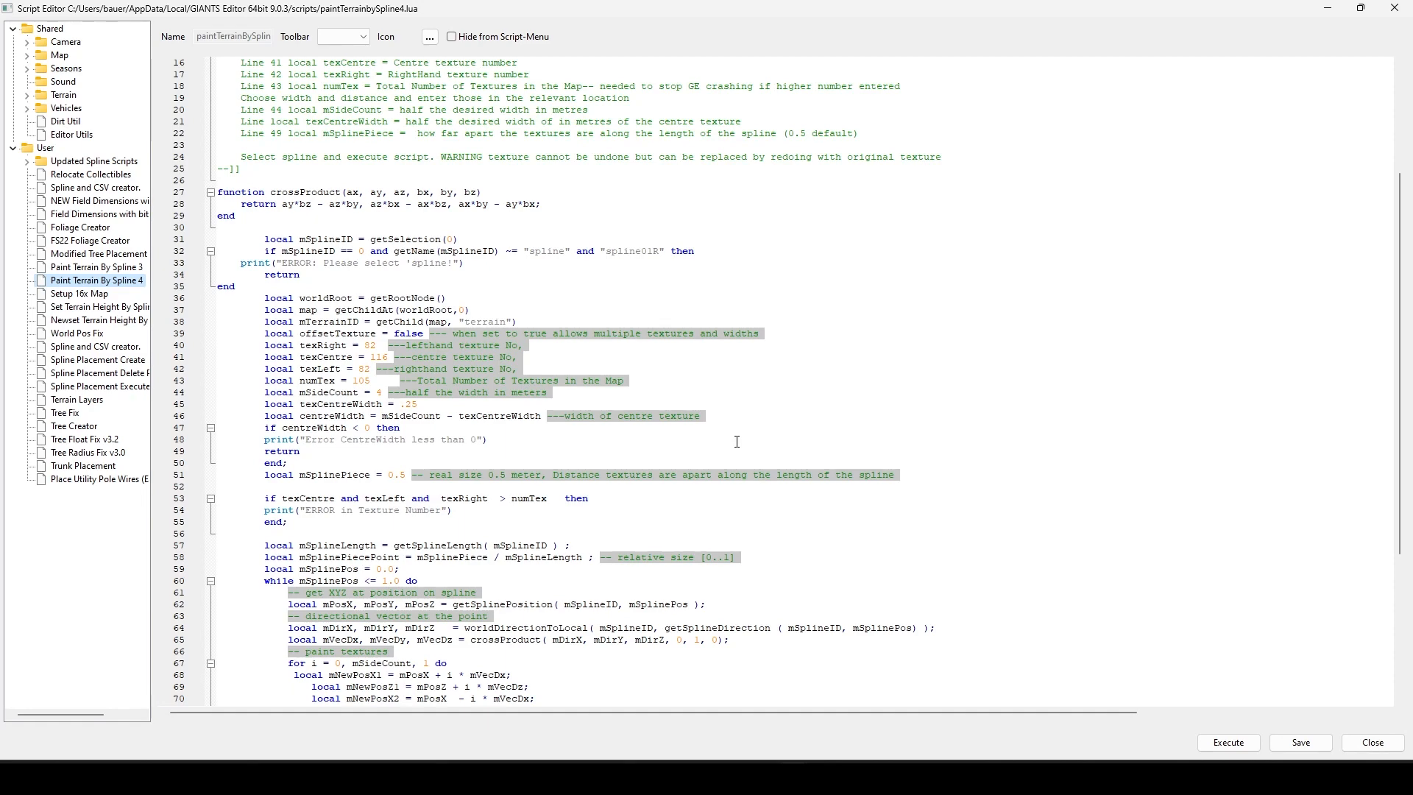
scroll(737, 441, "down", 7)
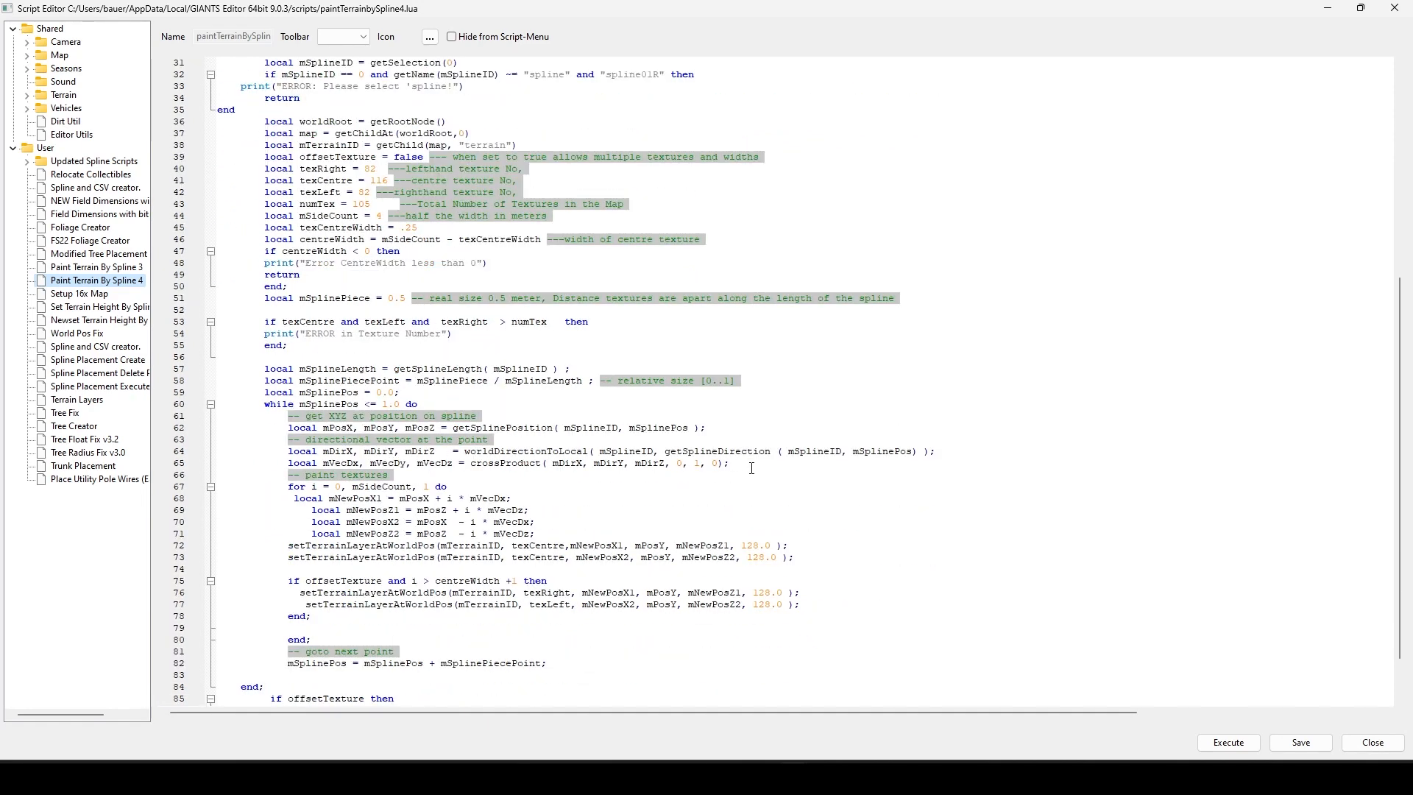
scroll(762, 486, "up", 7)
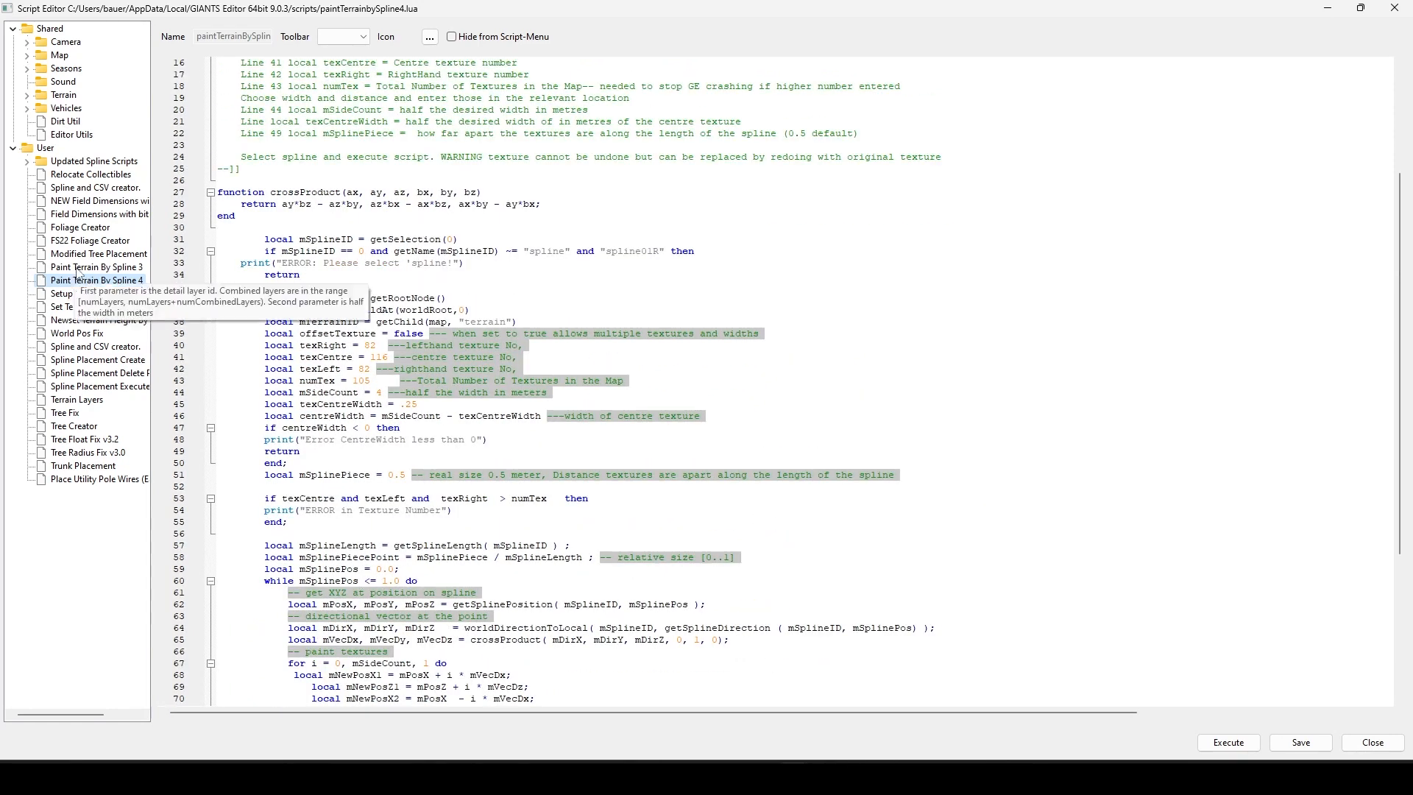
scroll(540, 491, "down", 3)
scroll(540, 491, "down", 3)
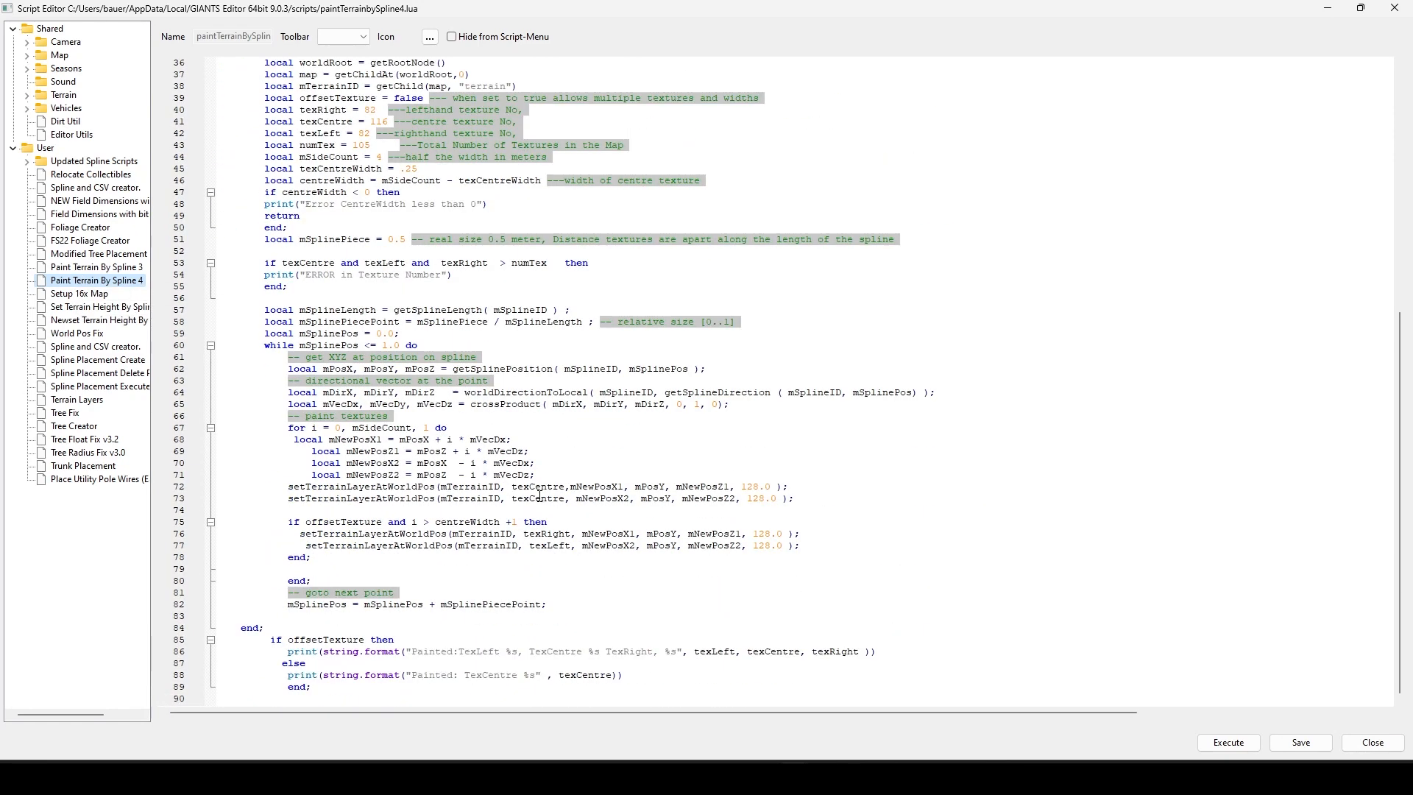
scroll(540, 494, "up", 6)
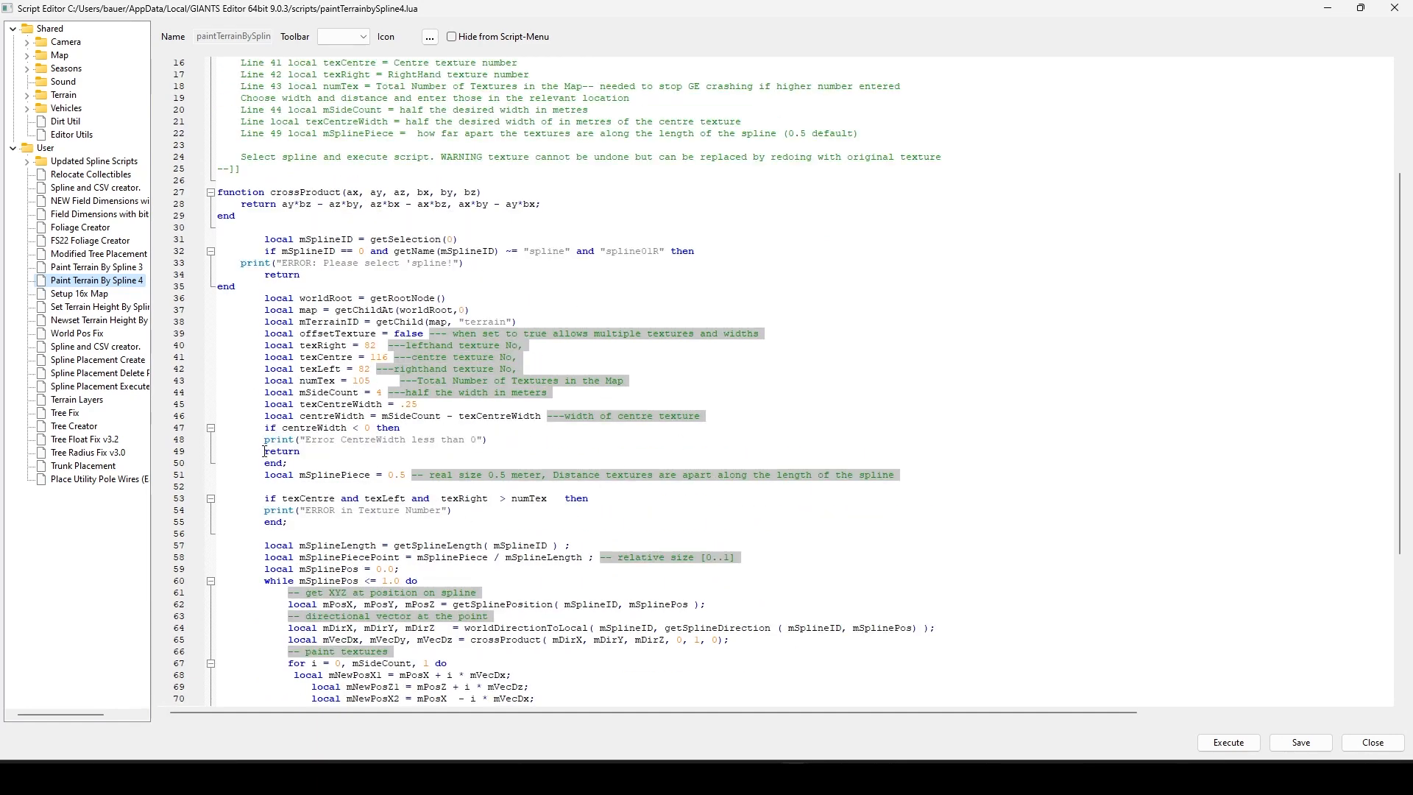
left_click(1328, 8)
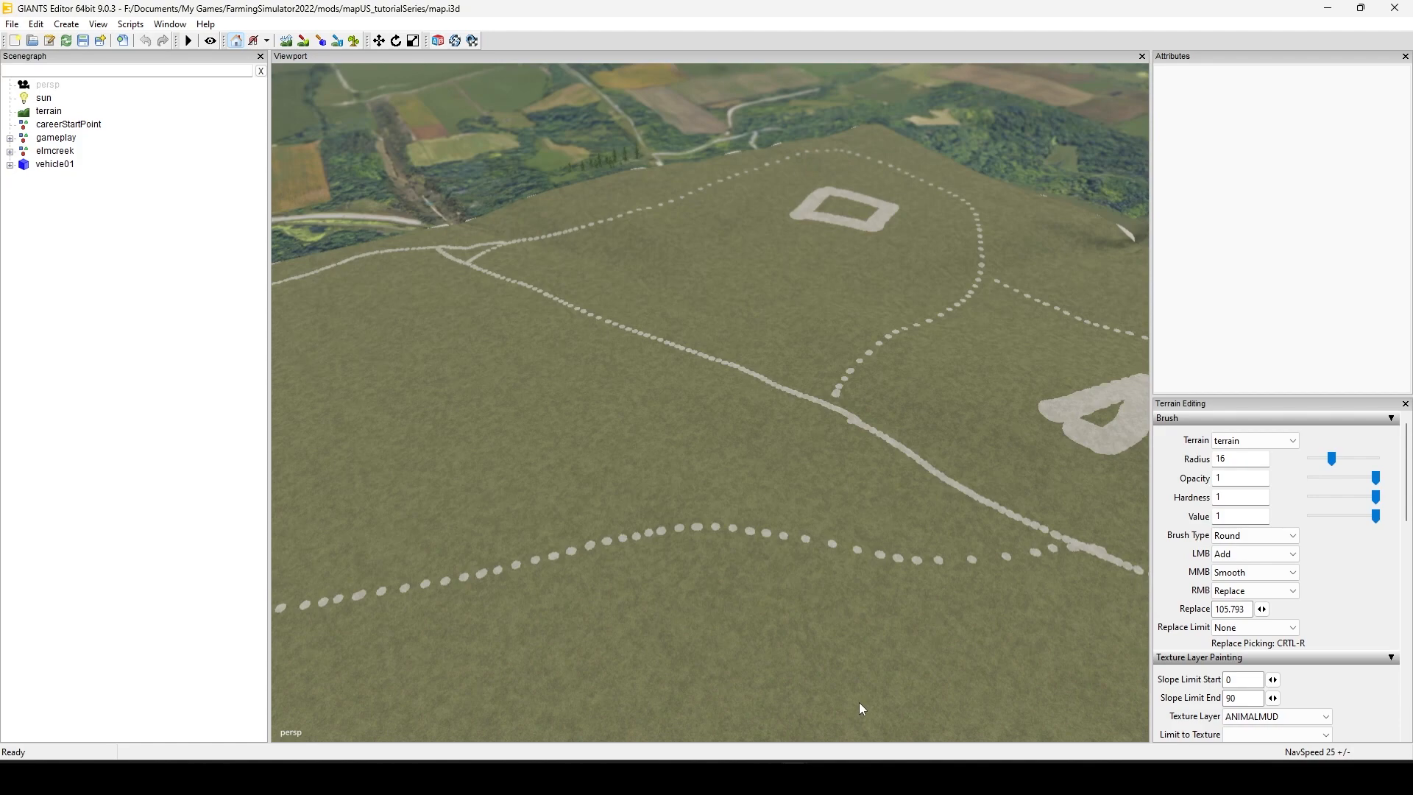
Step: Switch to Firefox and open the "Updated Spline, CSV, Height, Paint, Place, Scripts" topic on the FarmerBoys Modding site
left_click(763, 778)
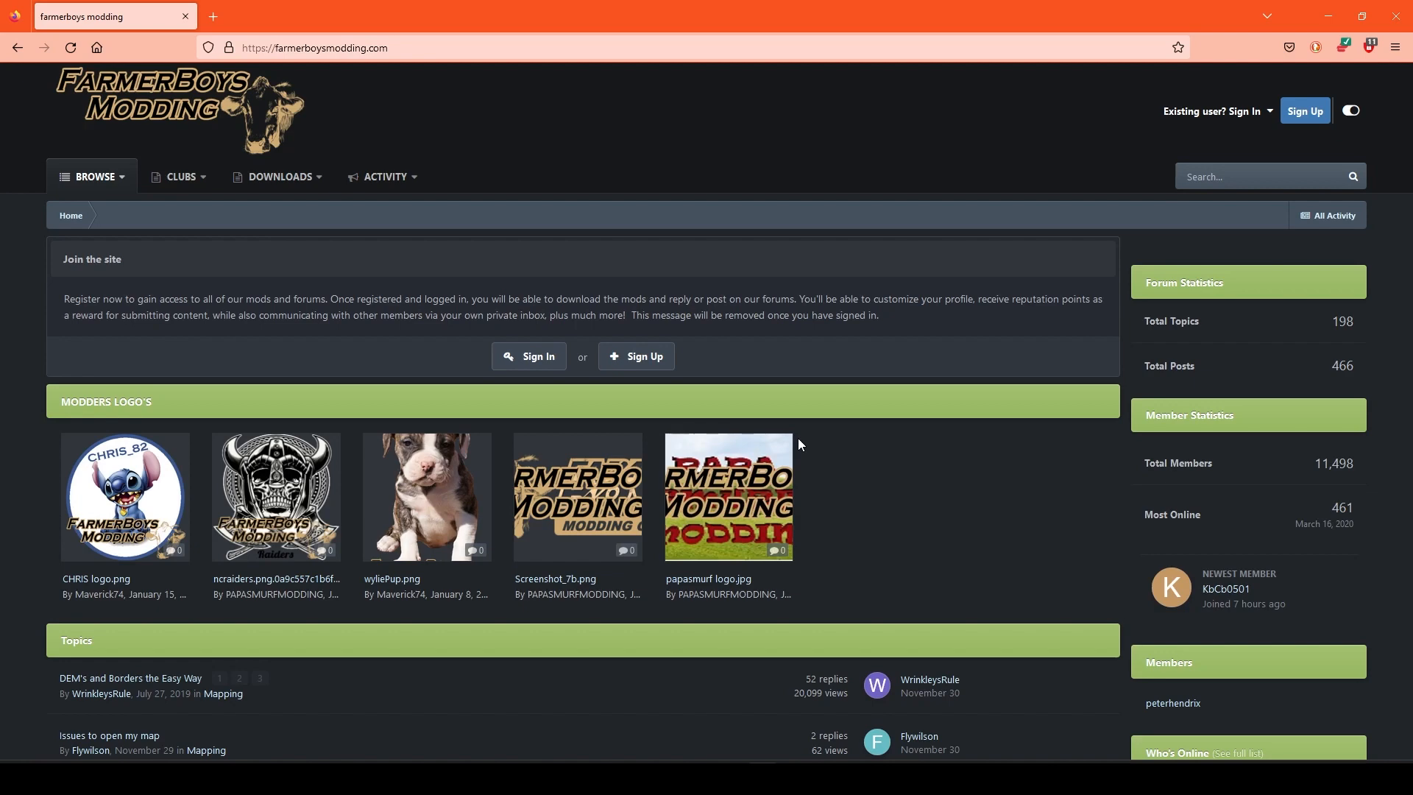
scroll(797, 500, "down", 3)
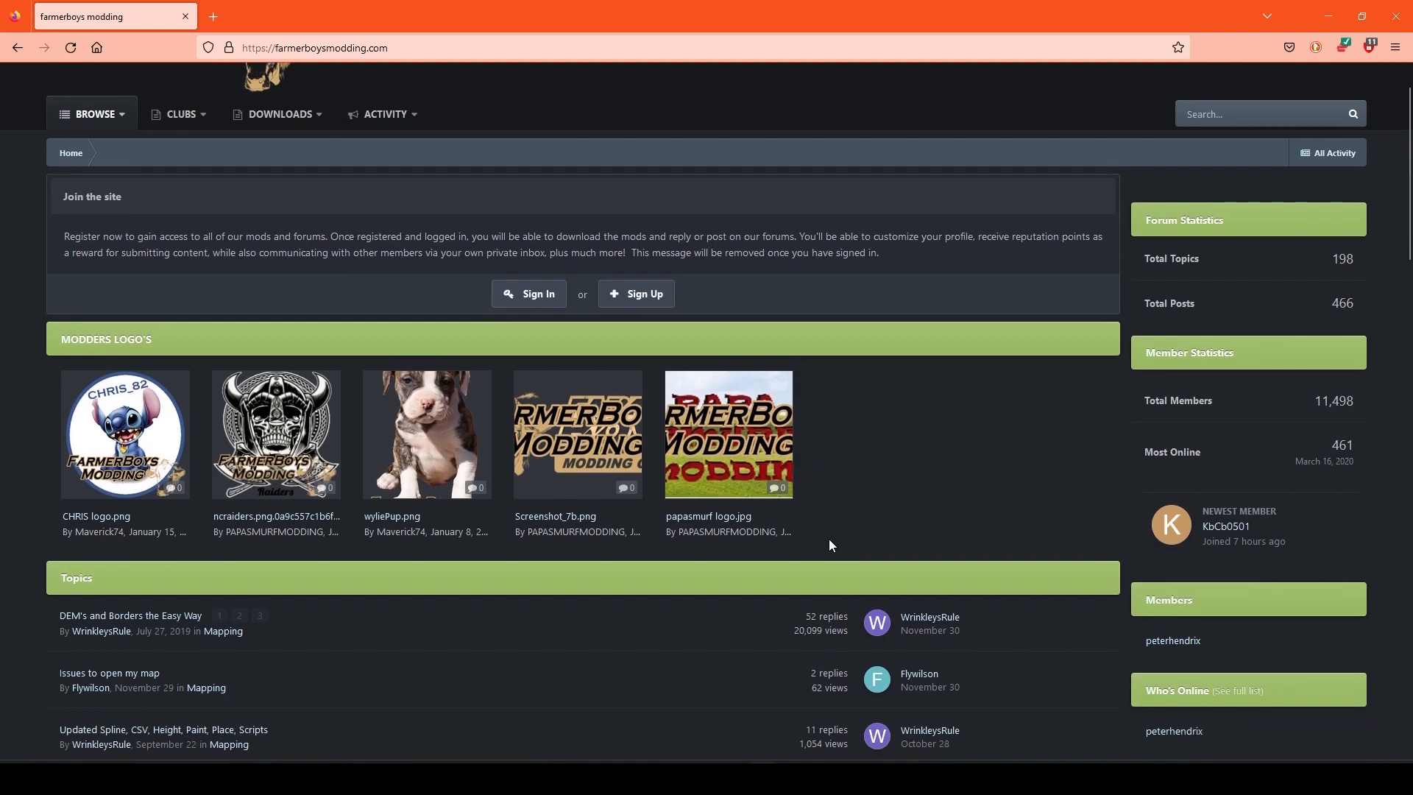
scroll(793, 580, "down", 3)
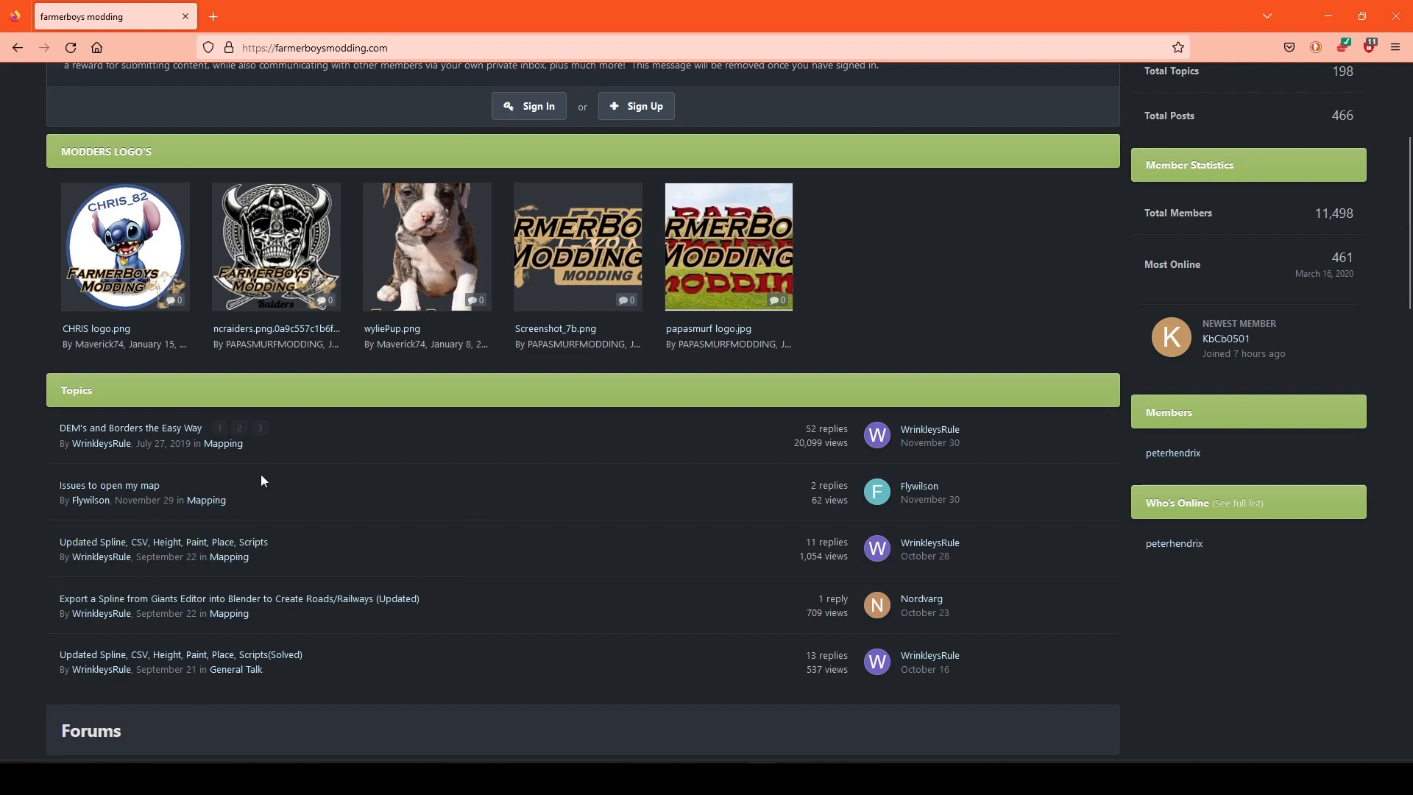
scroll(281, 475, "down", 3)
scroll(285, 479, "up", 6)
scroll(359, 448, "down", 3)
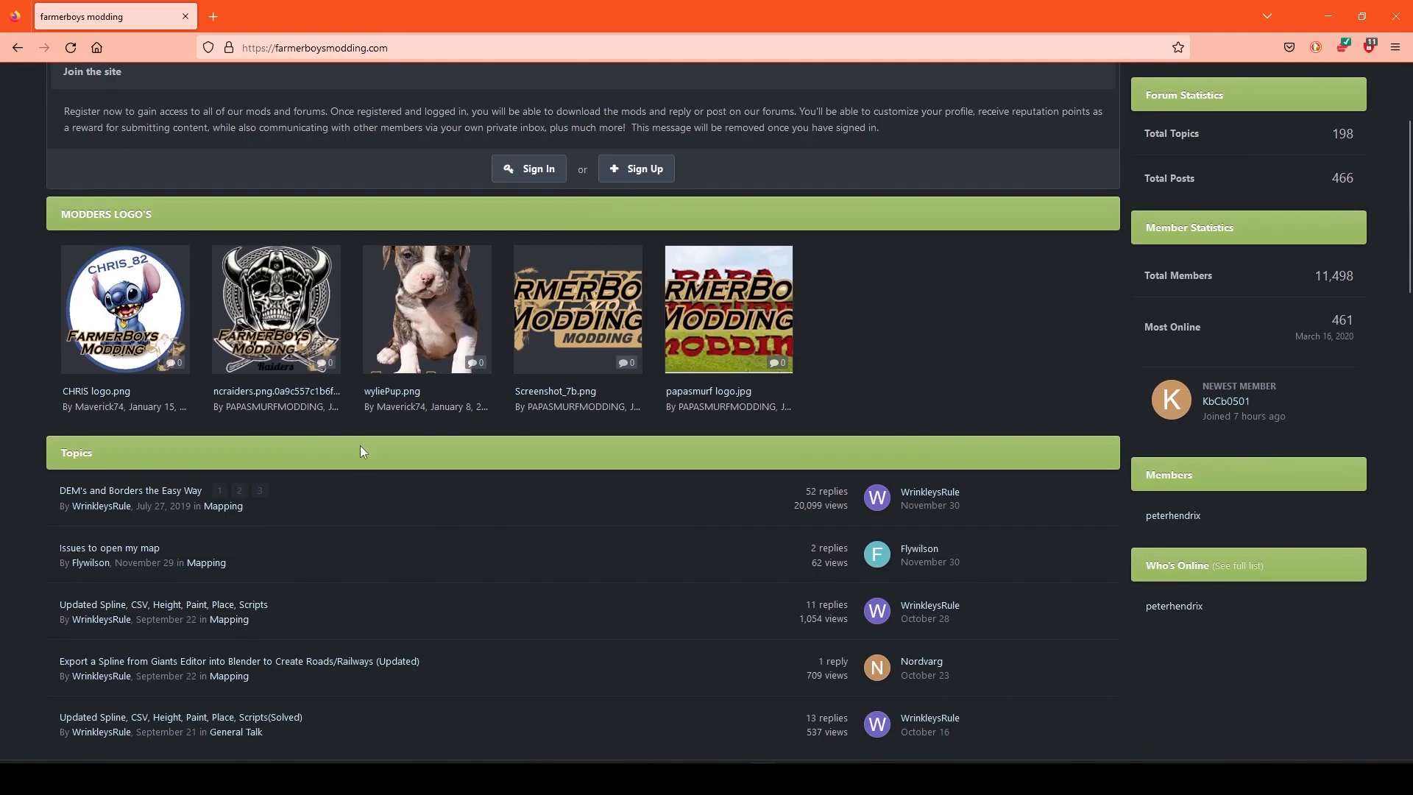
scroll(361, 453, "down", 3)
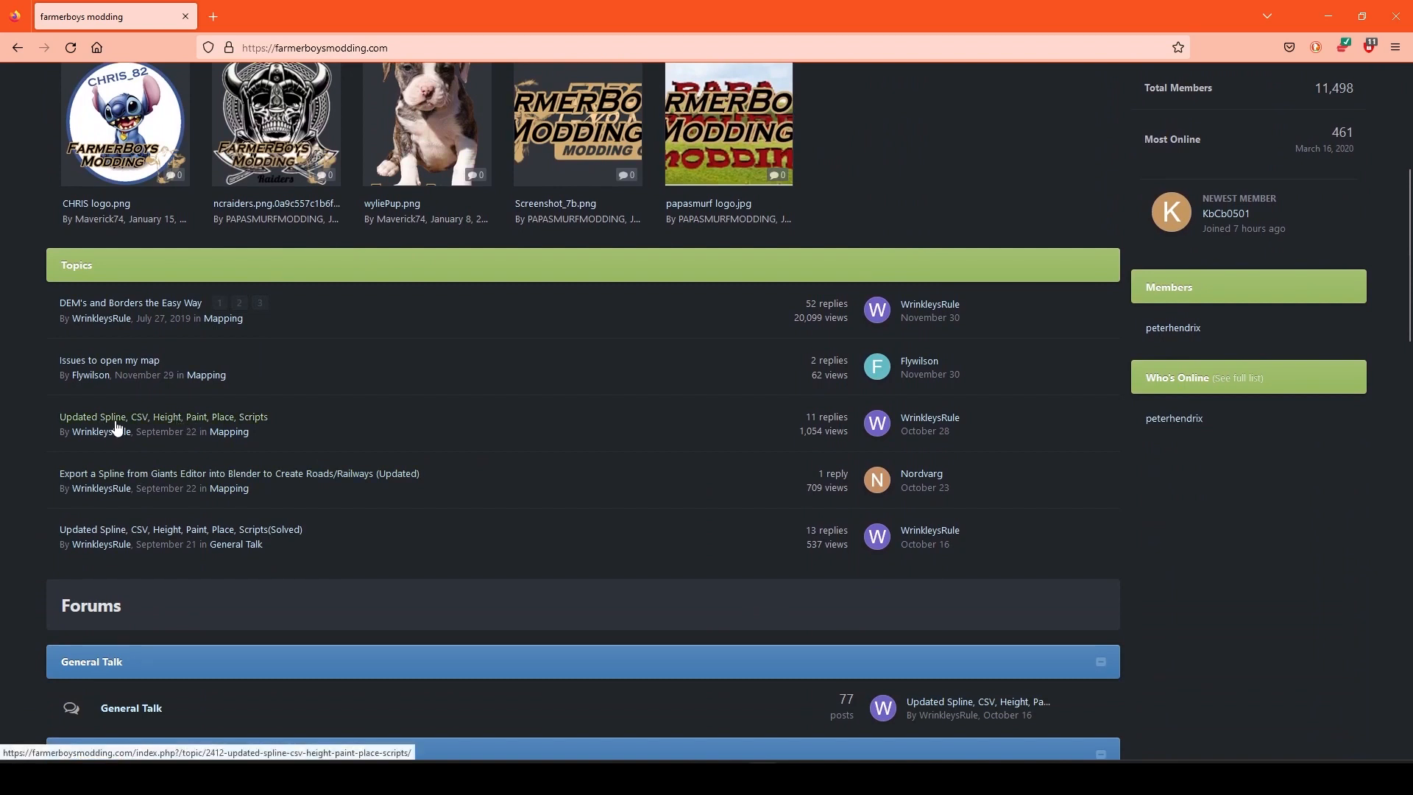
mouse_move(116, 427)
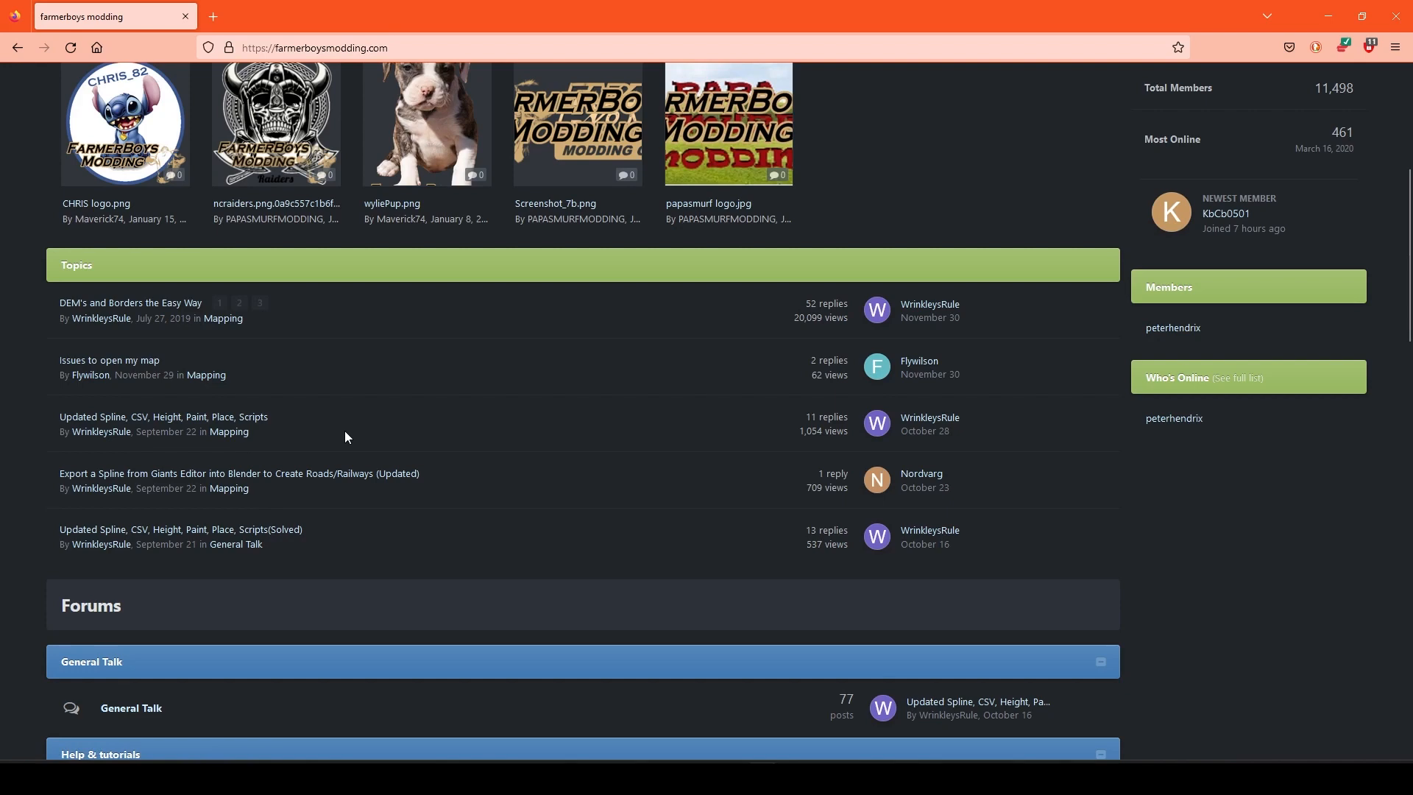
left_click(246, 418)
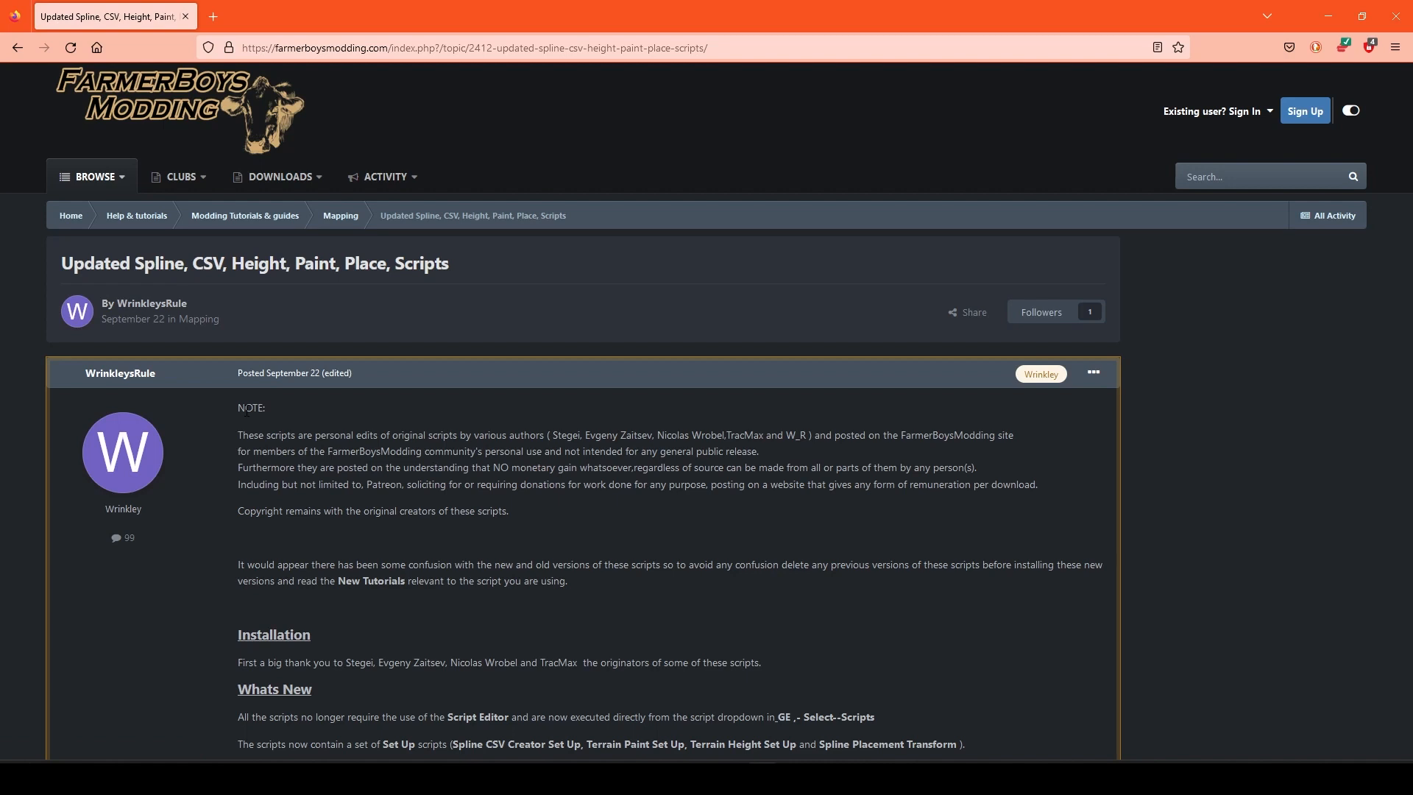
Step: Read the topic's installation notes, script descriptions and user attribute settings, down to the Updated Spline Scripts.zip attachment
scroll(669, 624, "down", 4)
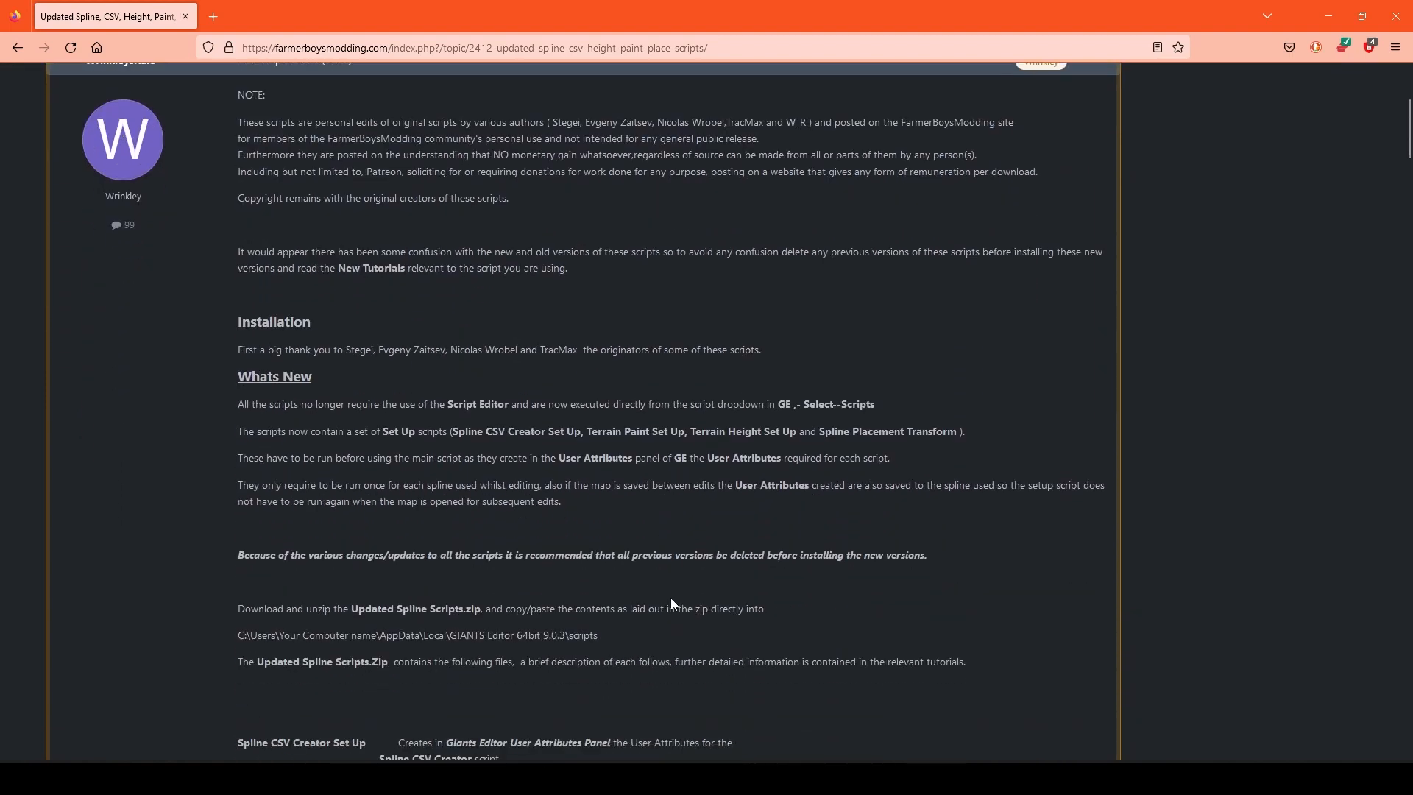
scroll(671, 603, "down", 6)
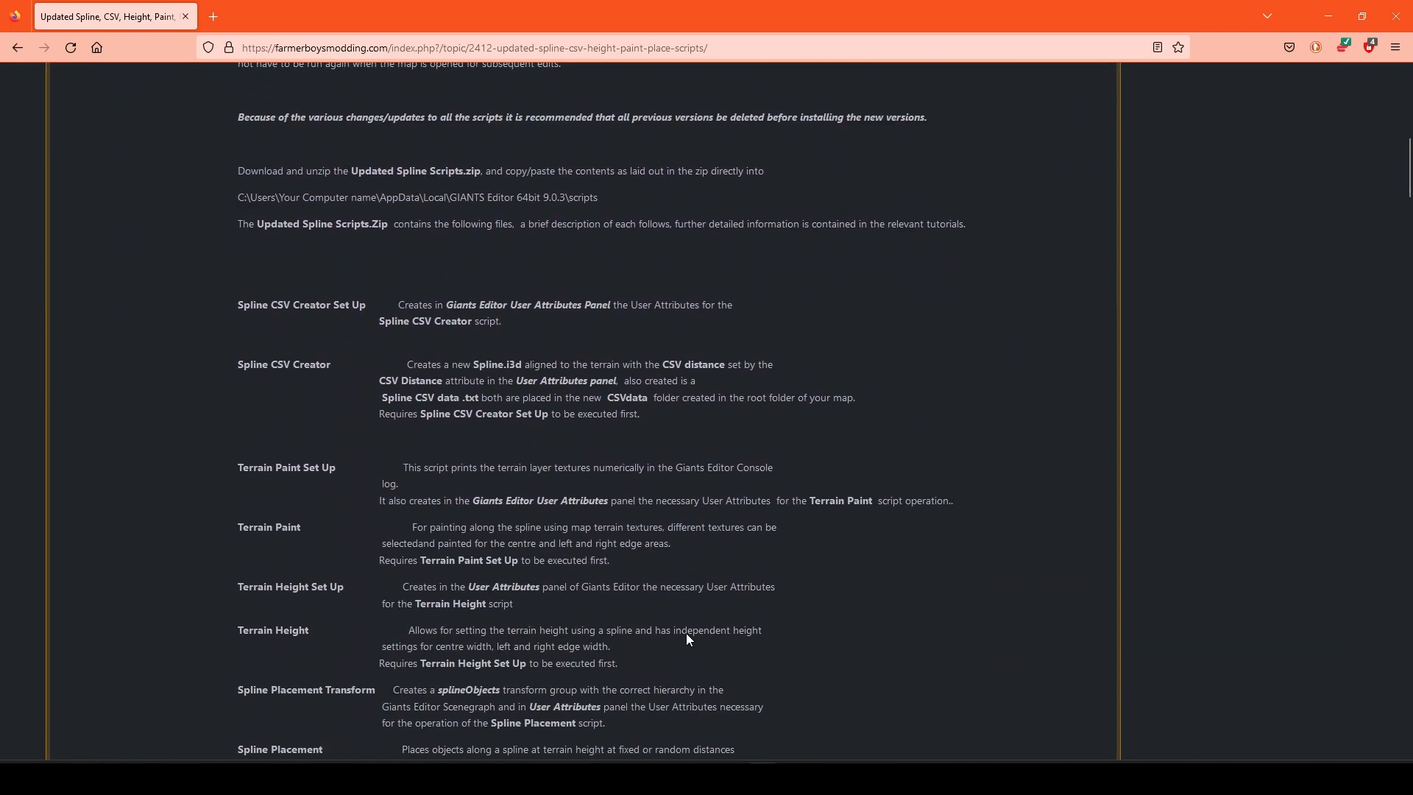
scroll(688, 638, "down", 3)
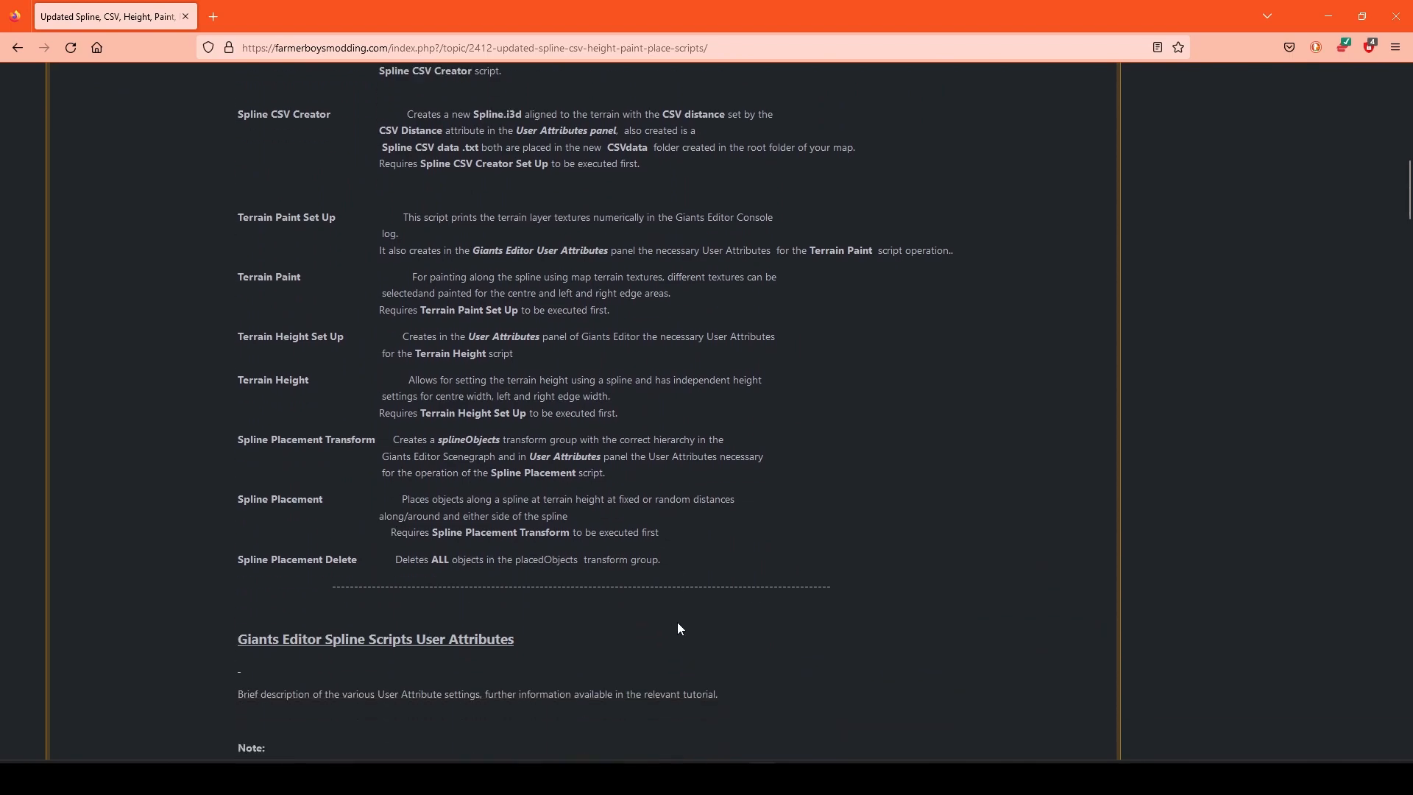
scroll(678, 628, "down", 8)
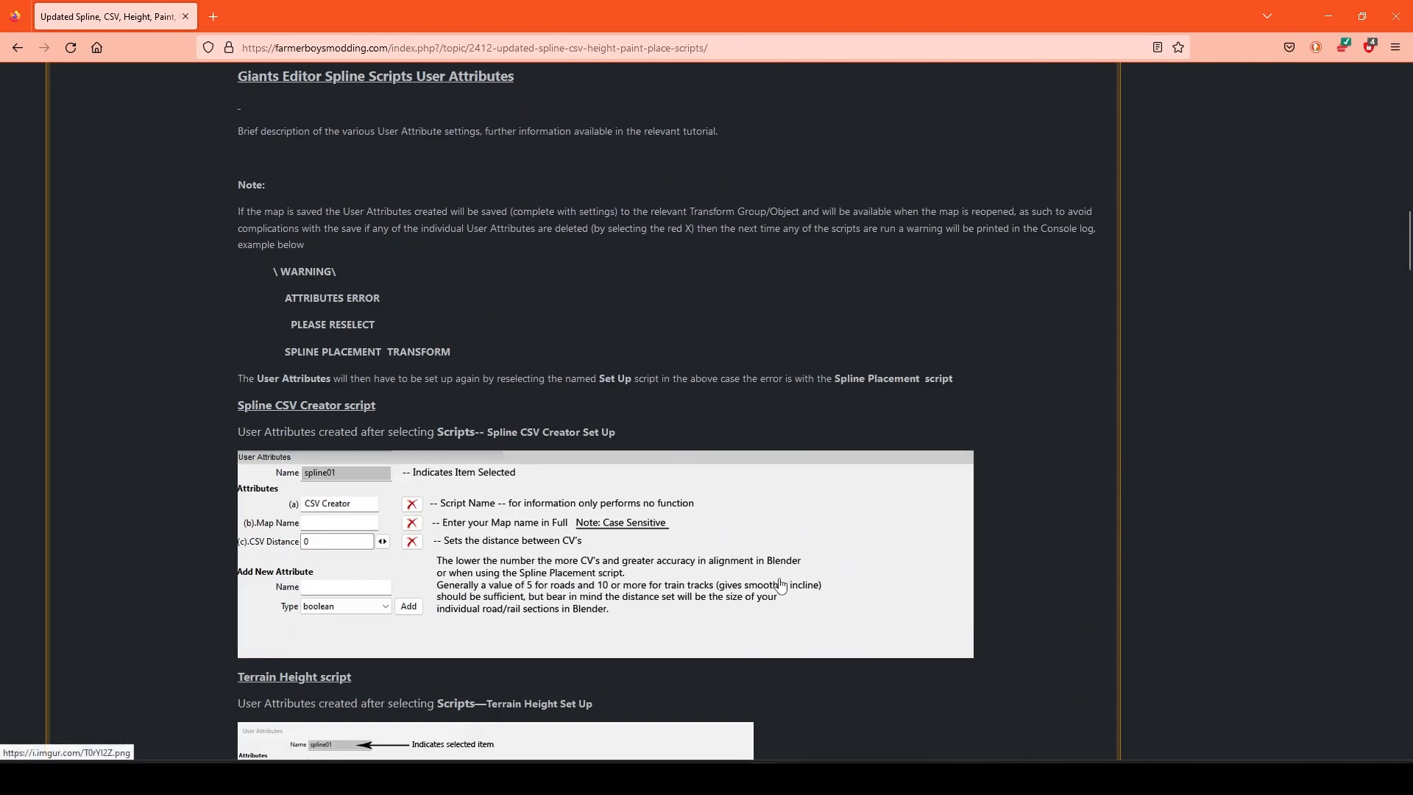
scroll(780, 585, "down", 7)
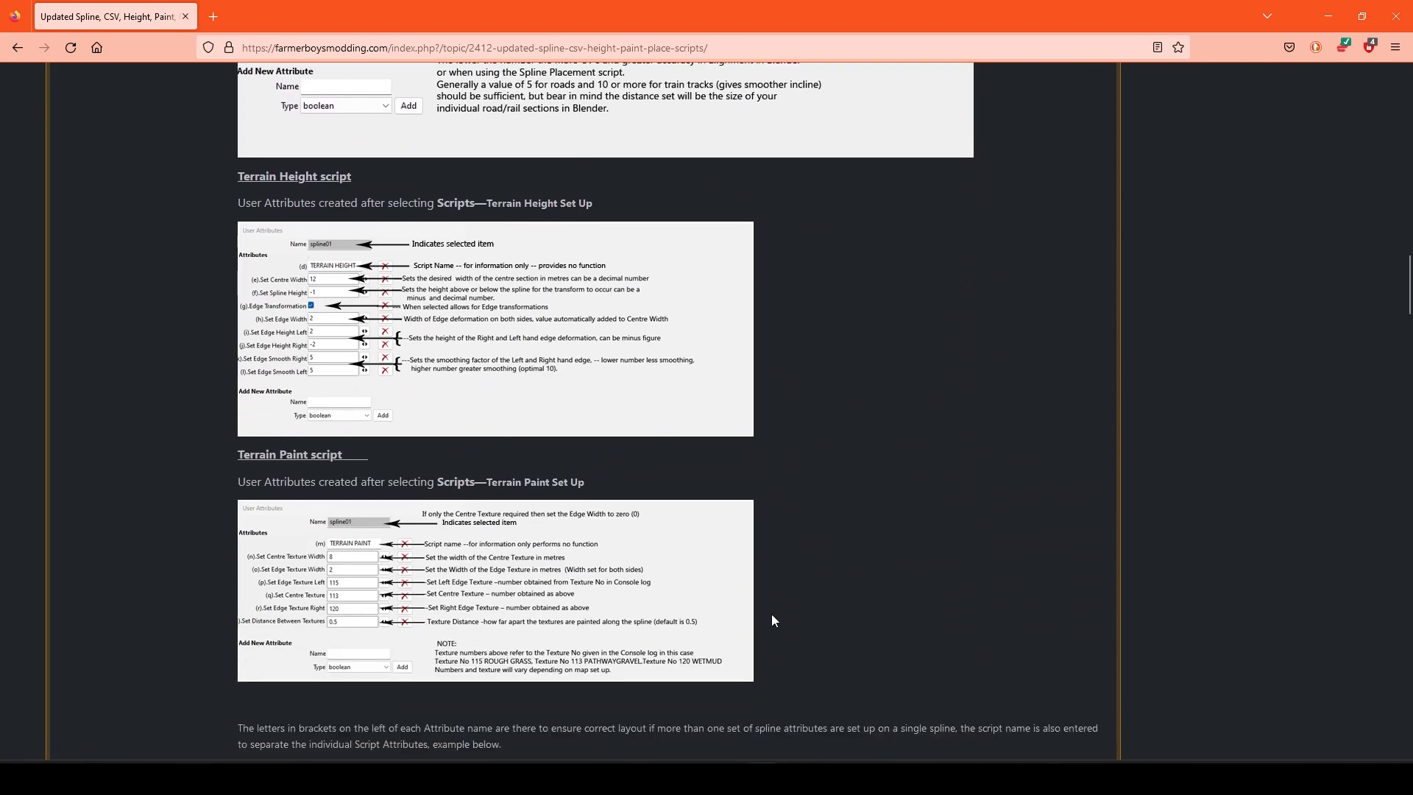
scroll(771, 618, "down", 9)
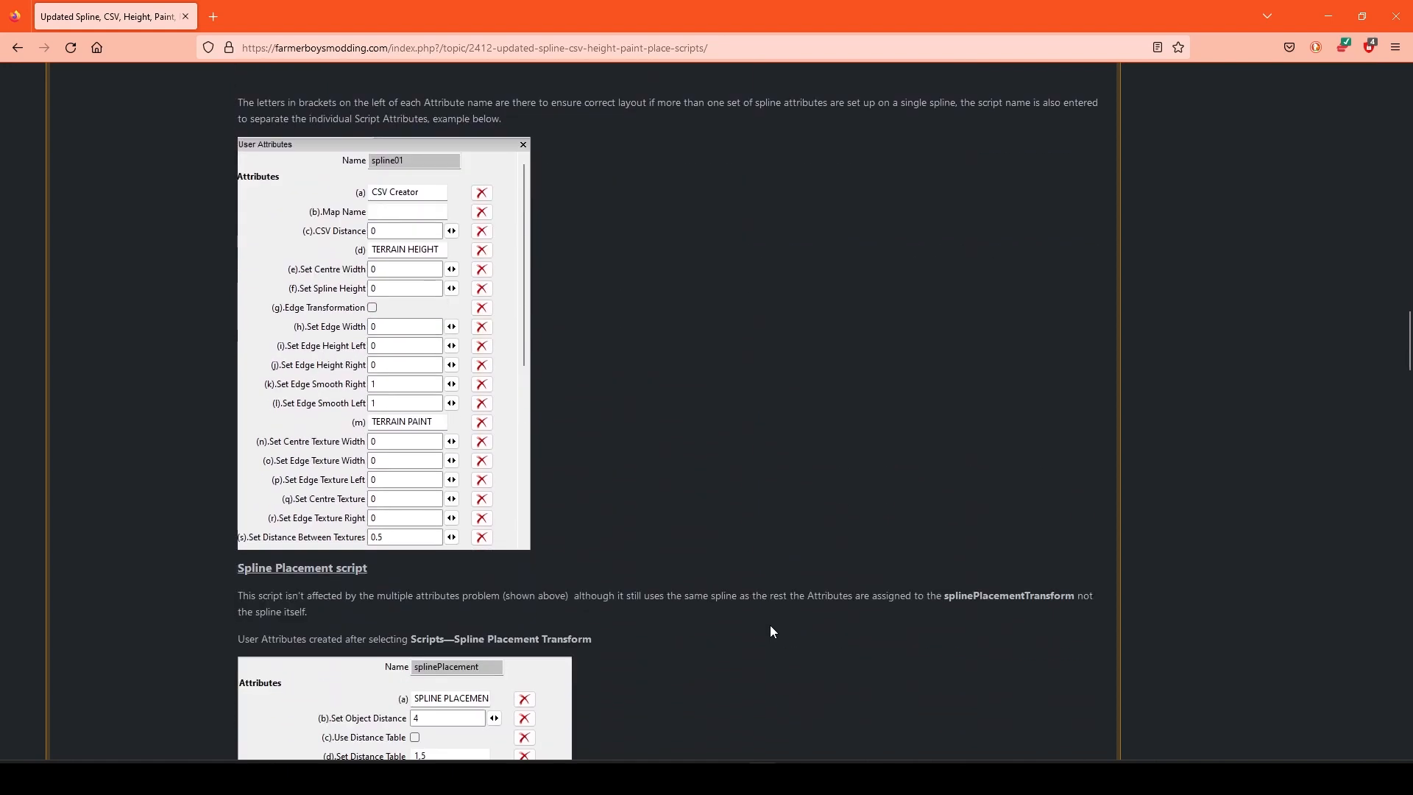
scroll(770, 627, "down", 14)
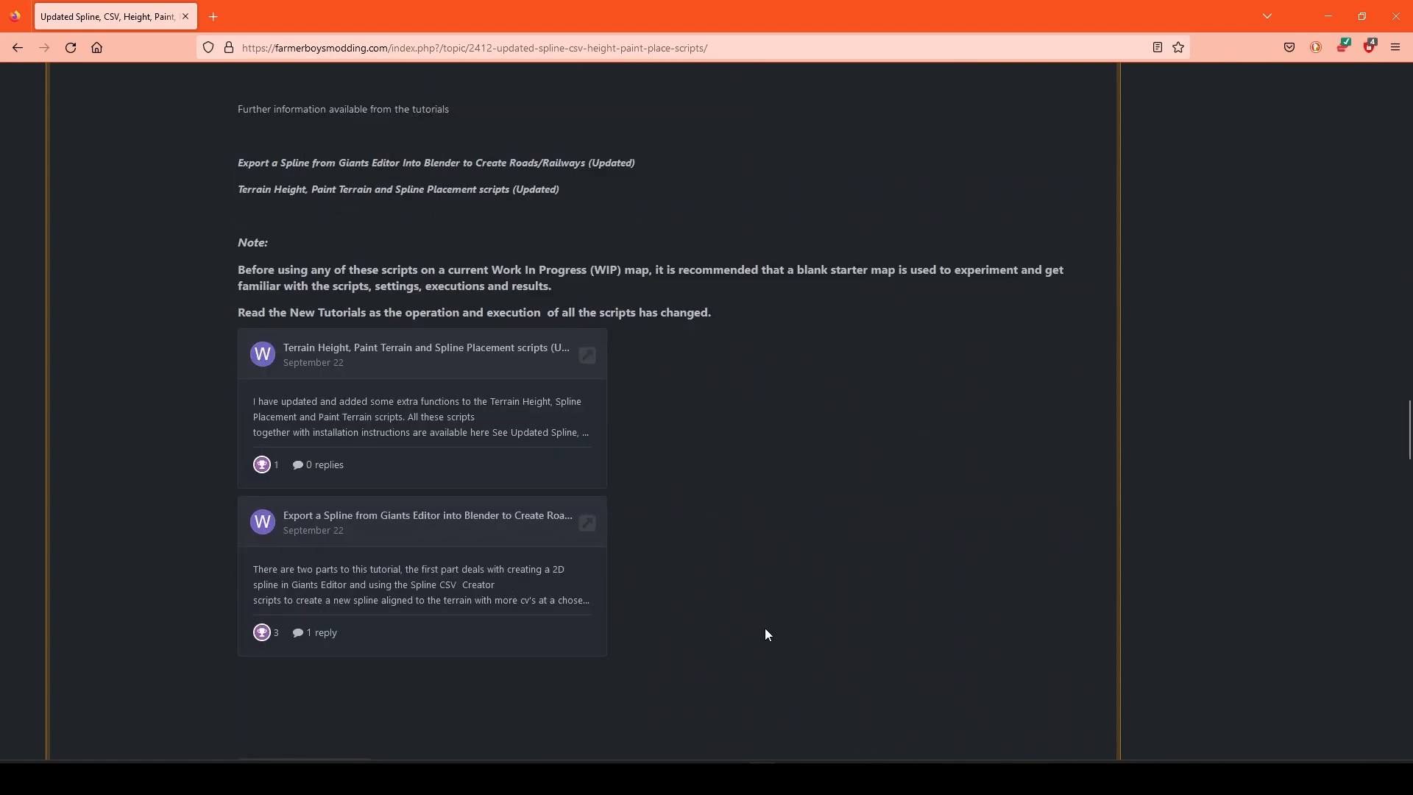
scroll(765, 632, "down", 7)
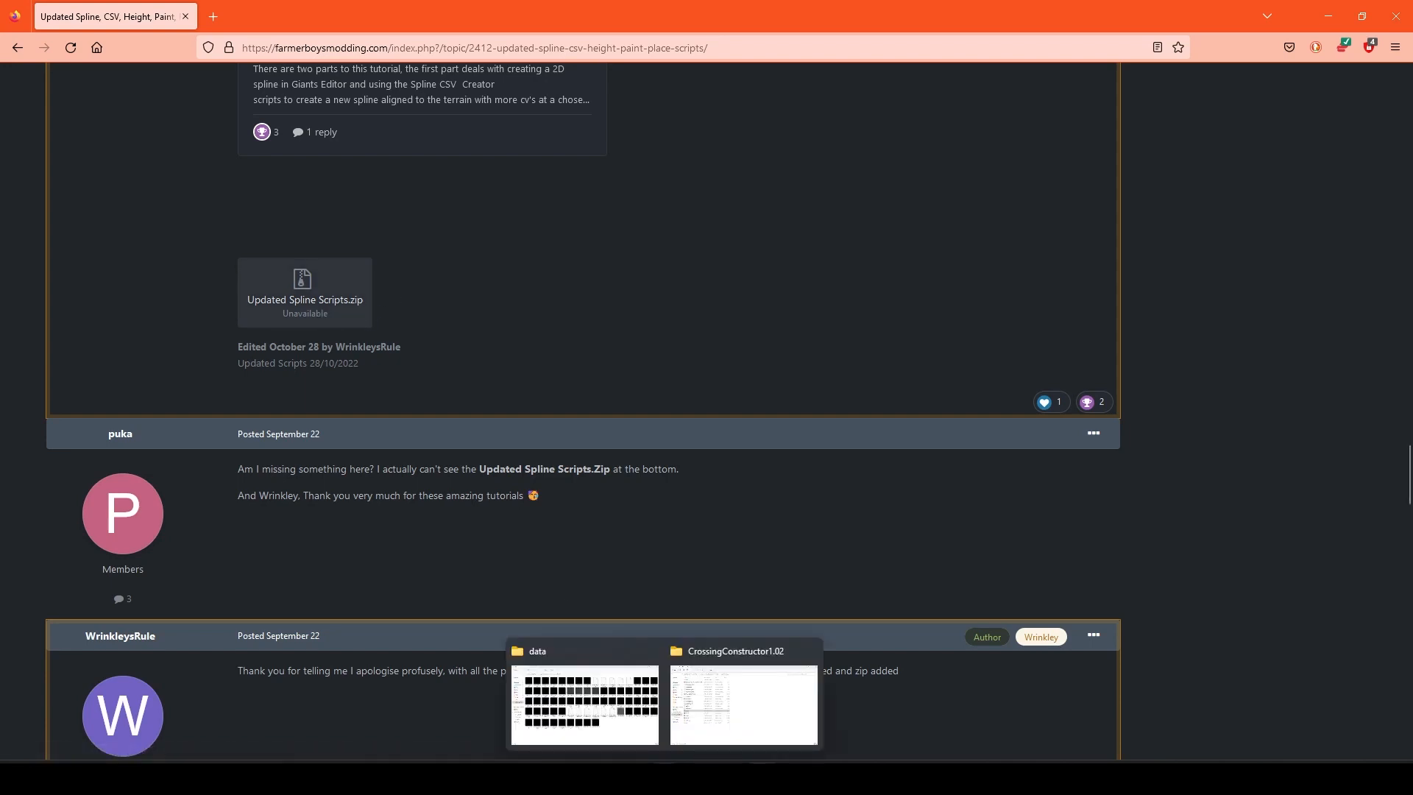
Step: Switch to the CrossingConstructor1.02 File Explorer window and open the current user's profile folder under Users on the Windows (C:) drive
left_click(749, 725)
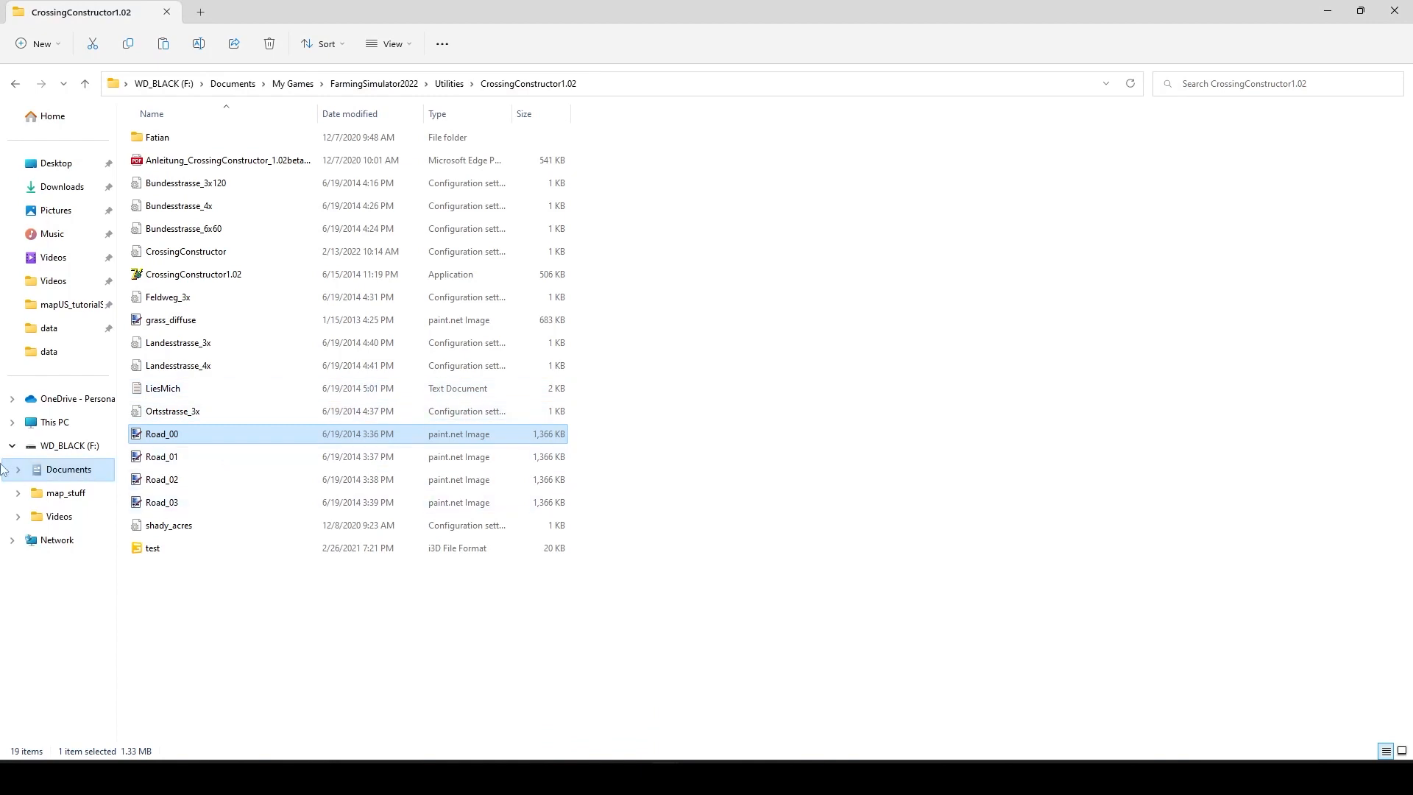
left_click(59, 422)
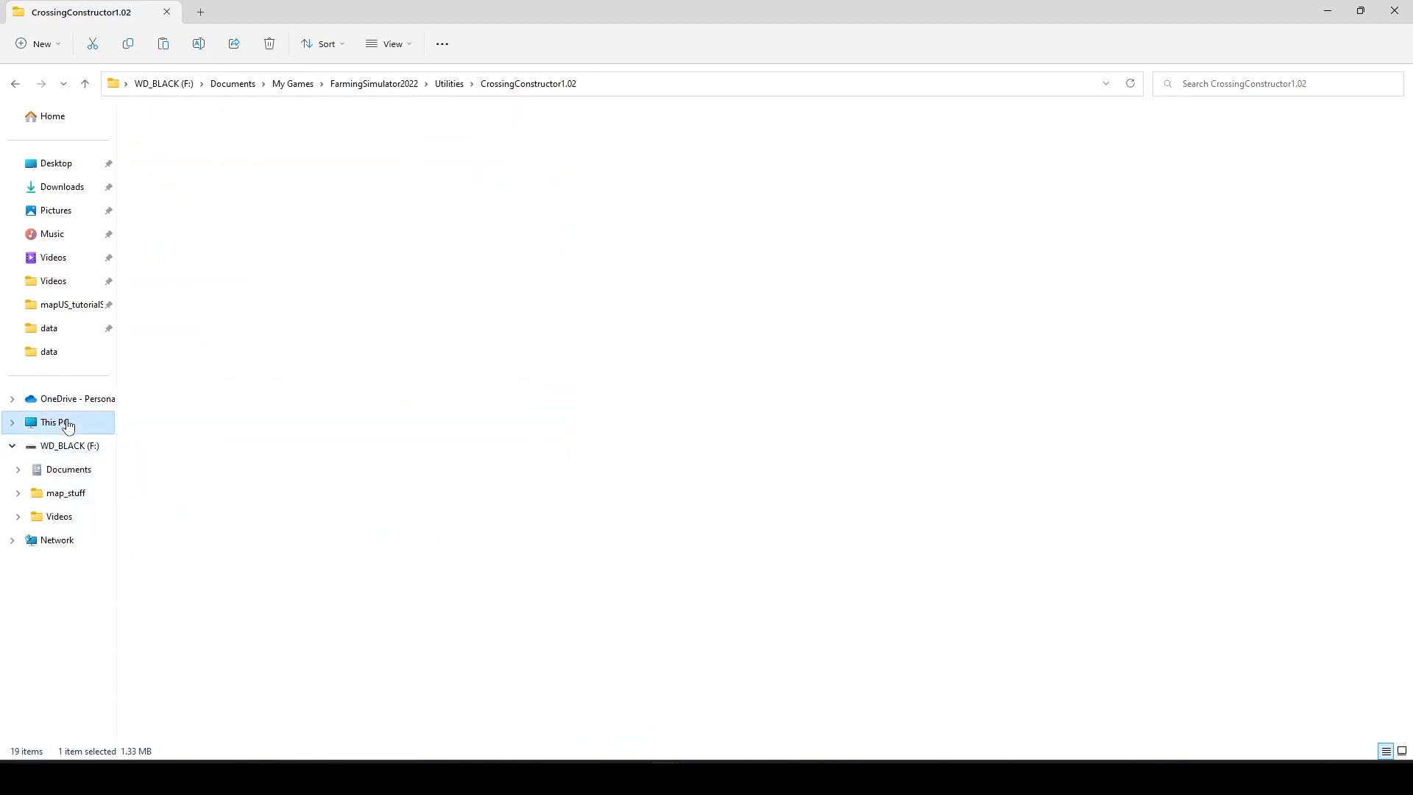
double_click(277, 167)
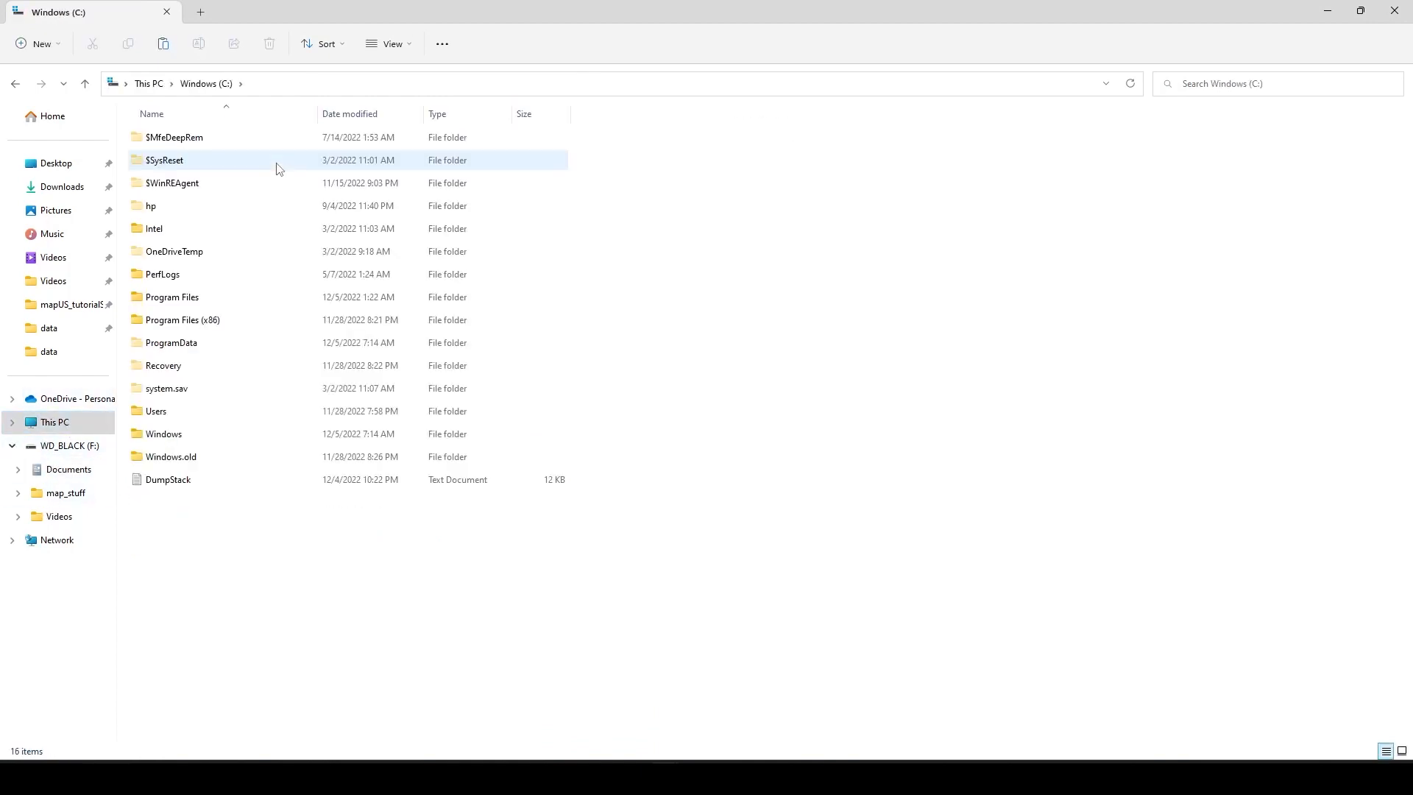
double_click(210, 417)
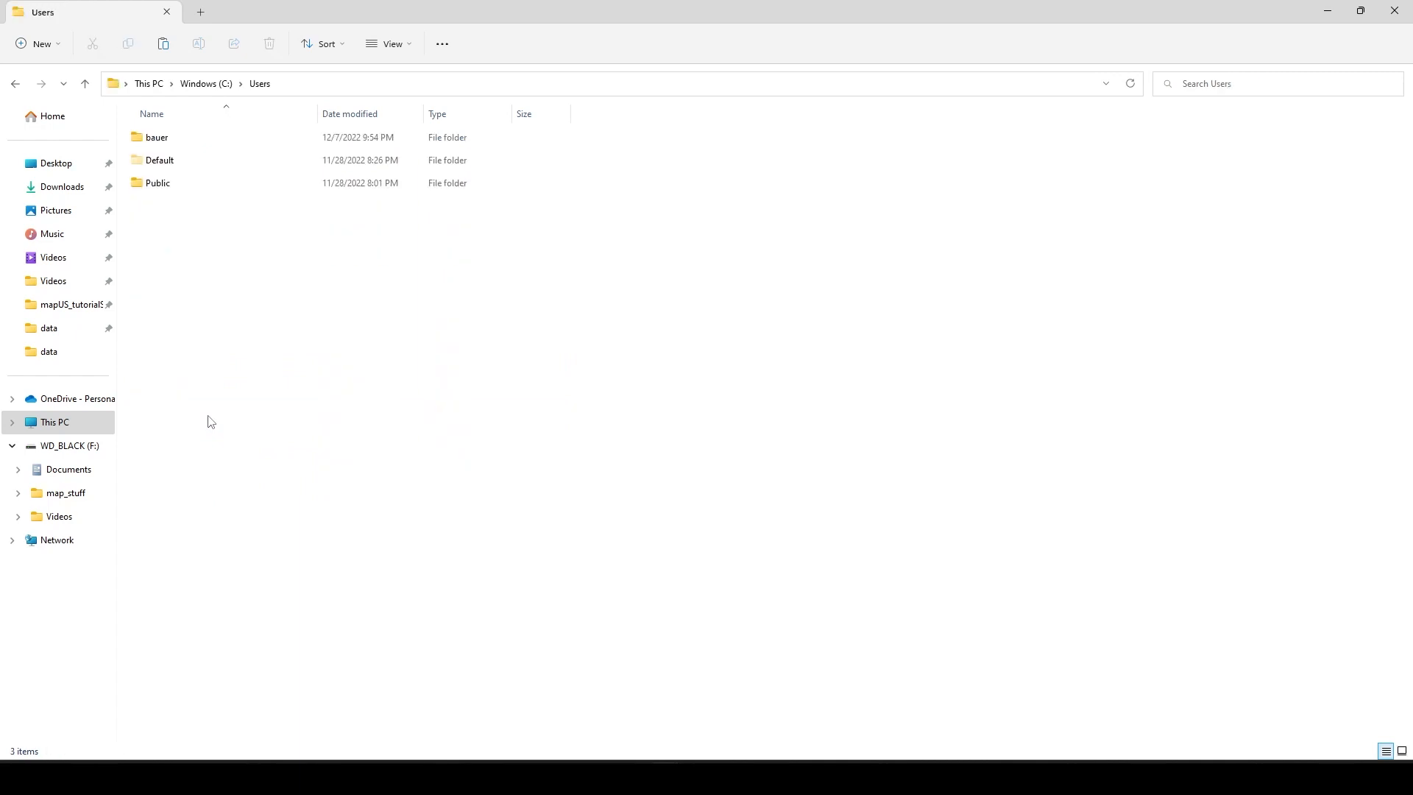
left_click(188, 146)
double_click(189, 146)
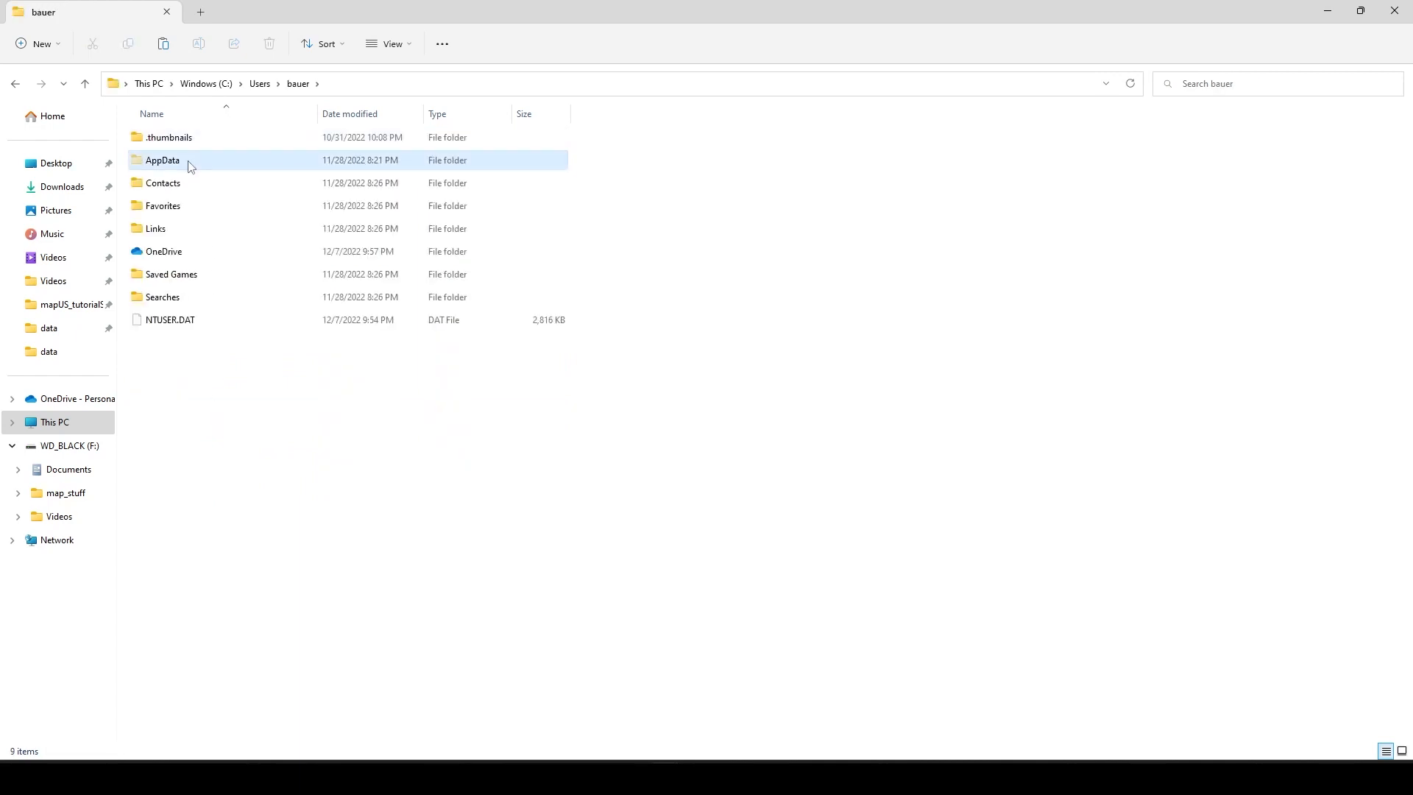
Step: Open the scripts folder inside AppData\Local\GIANTS Editor 64bit 9.0.3
double_click(189, 160)
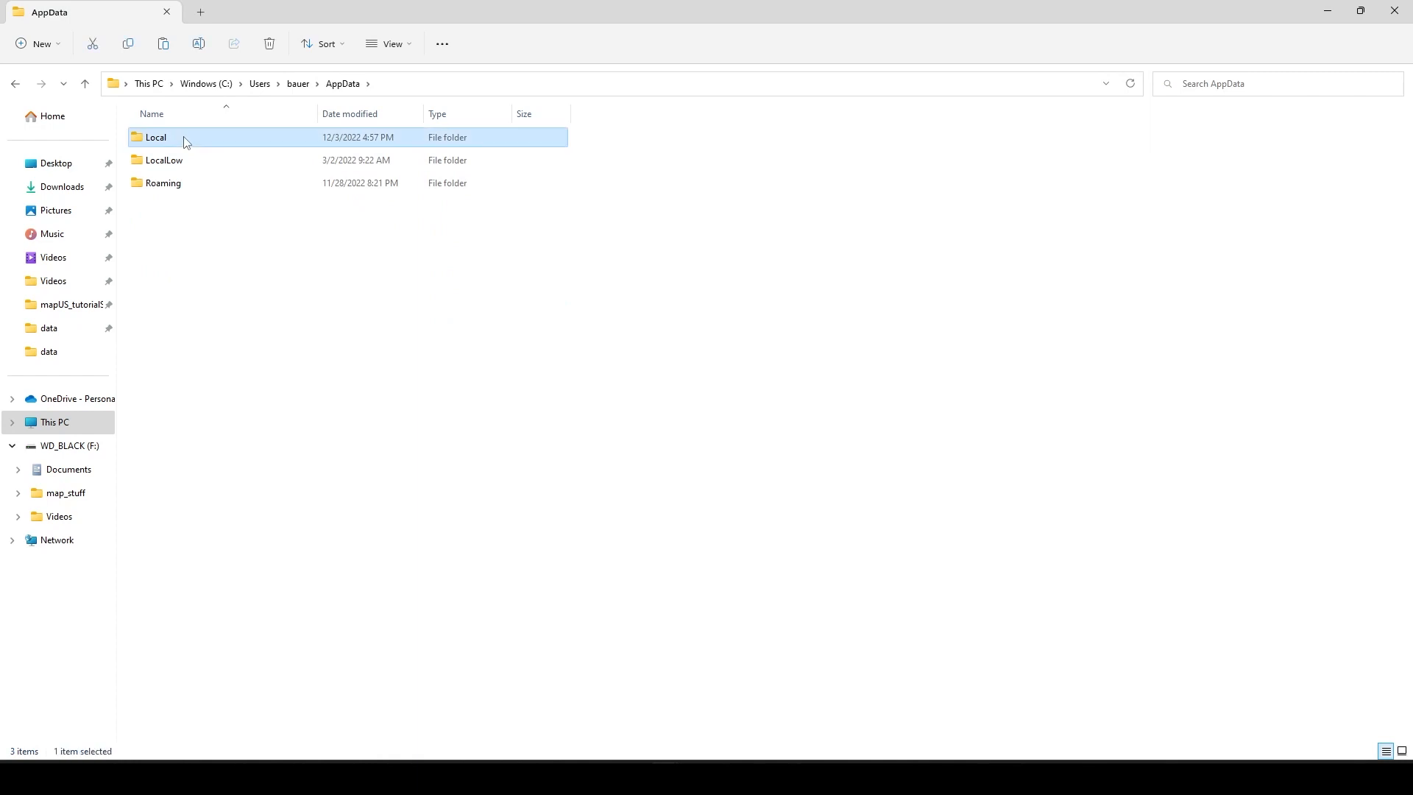
double_click(187, 142)
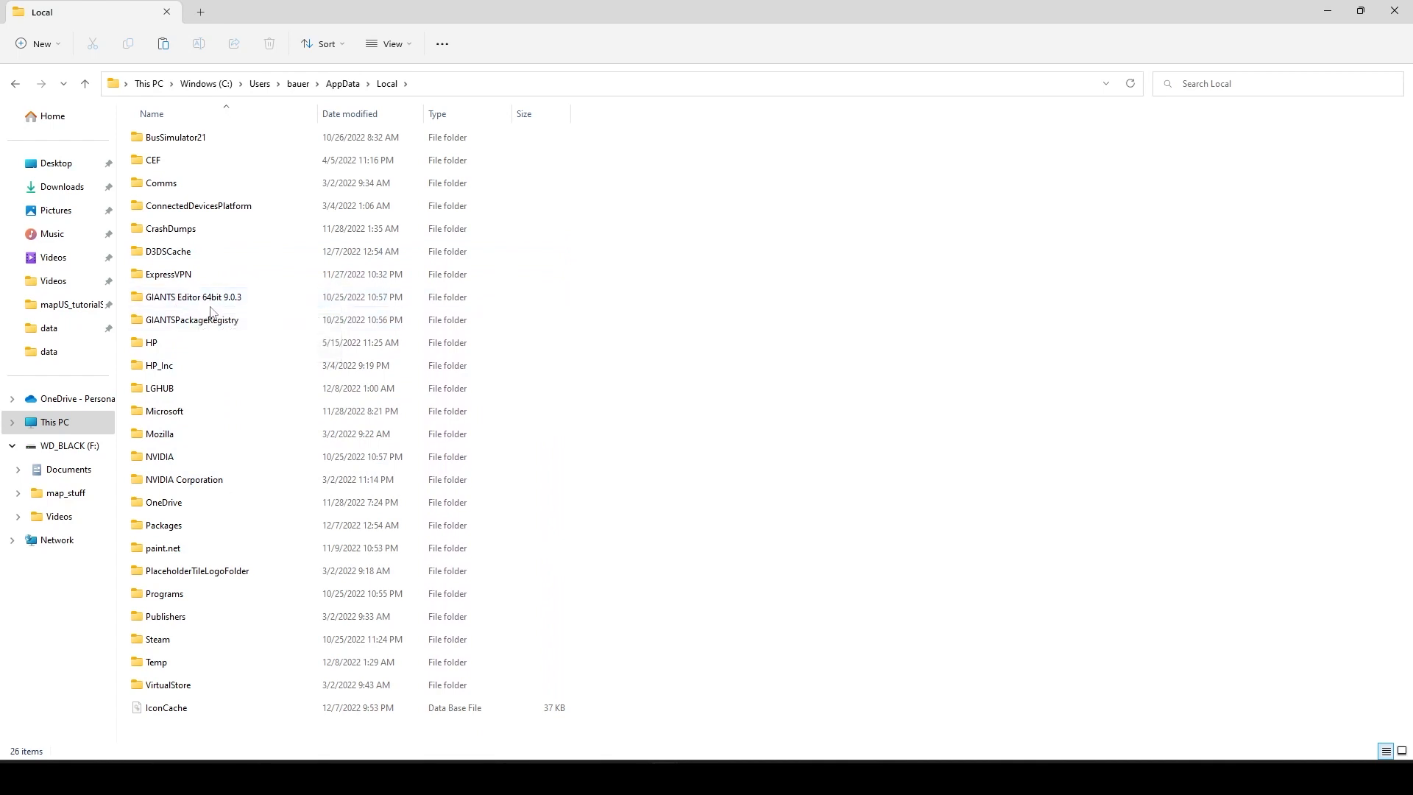
mouse_move(216, 306)
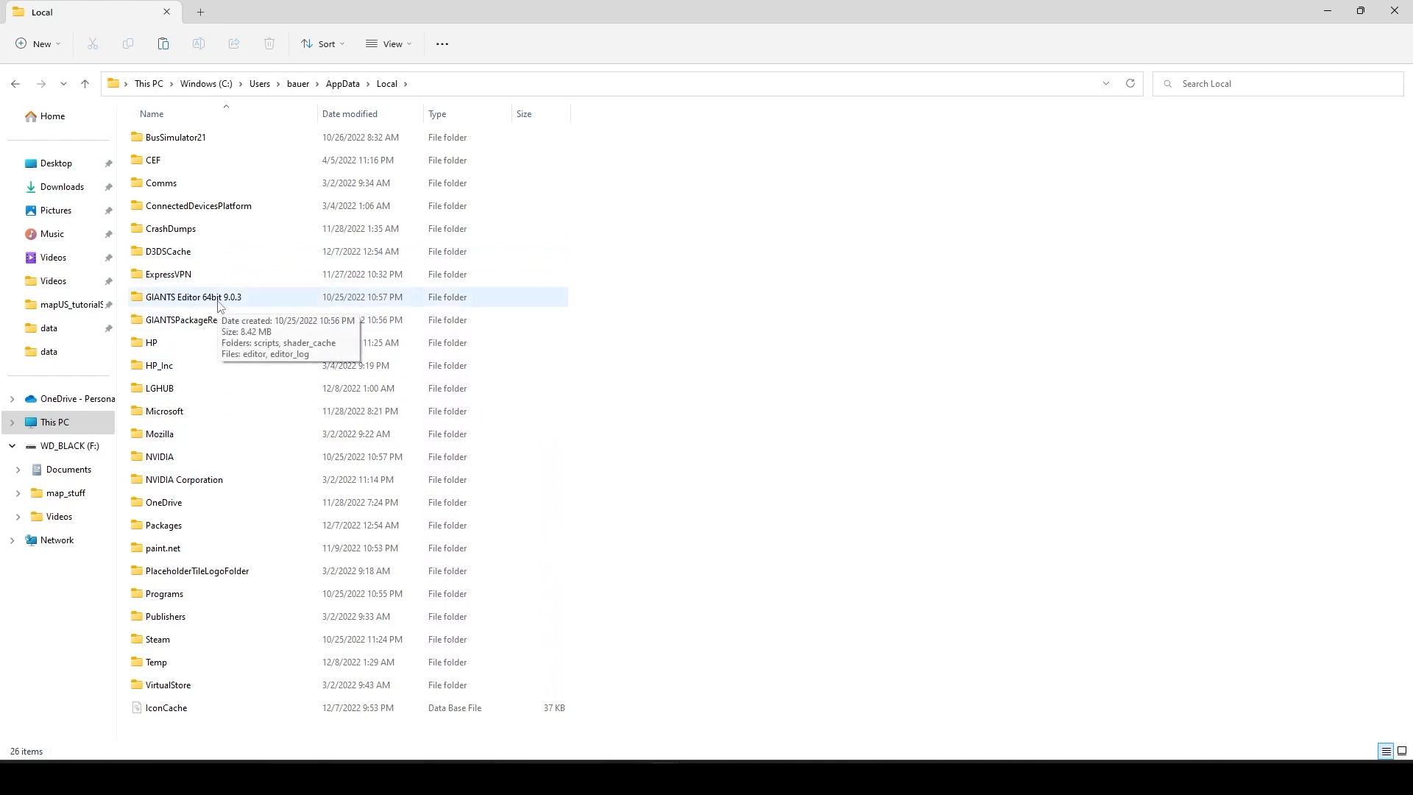
double_click(216, 304)
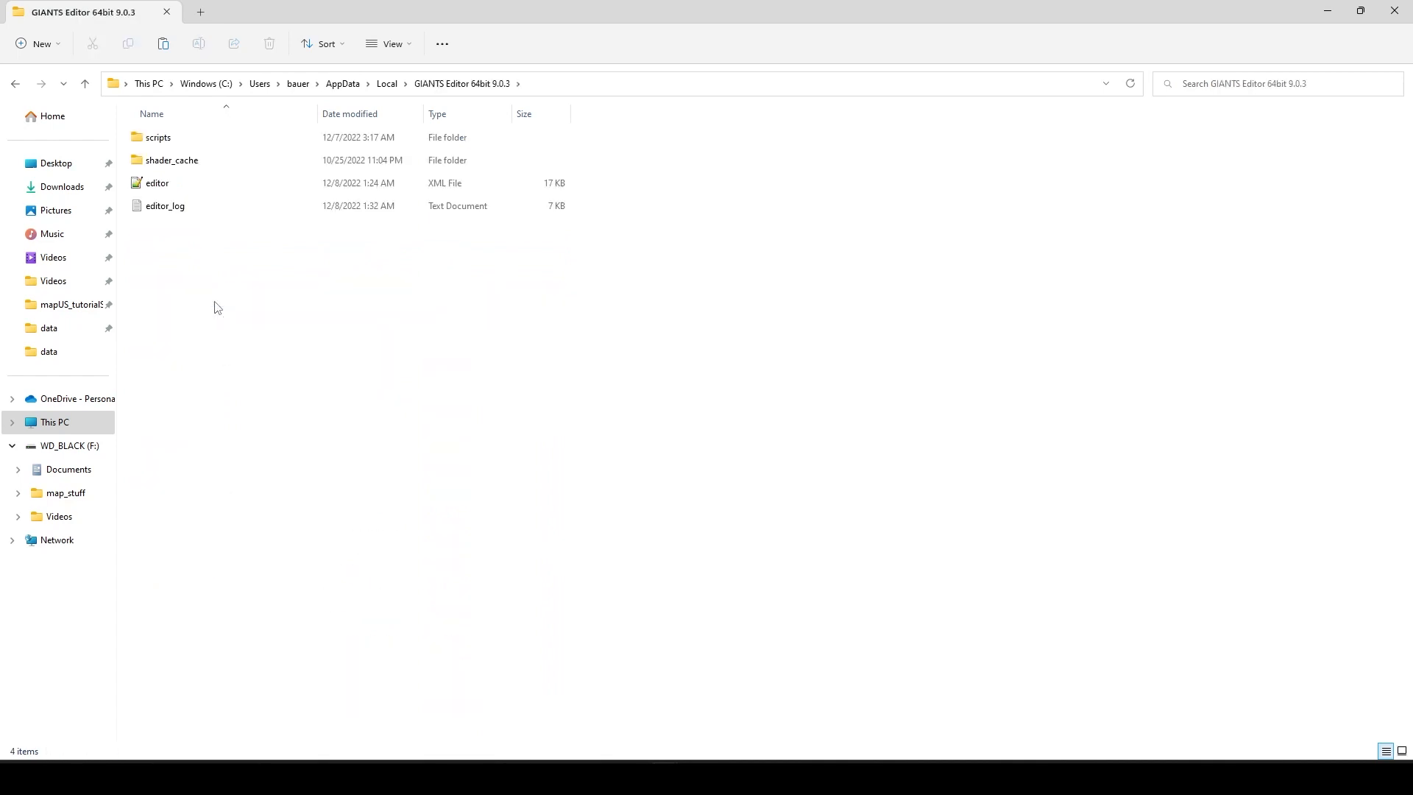
double_click(200, 138)
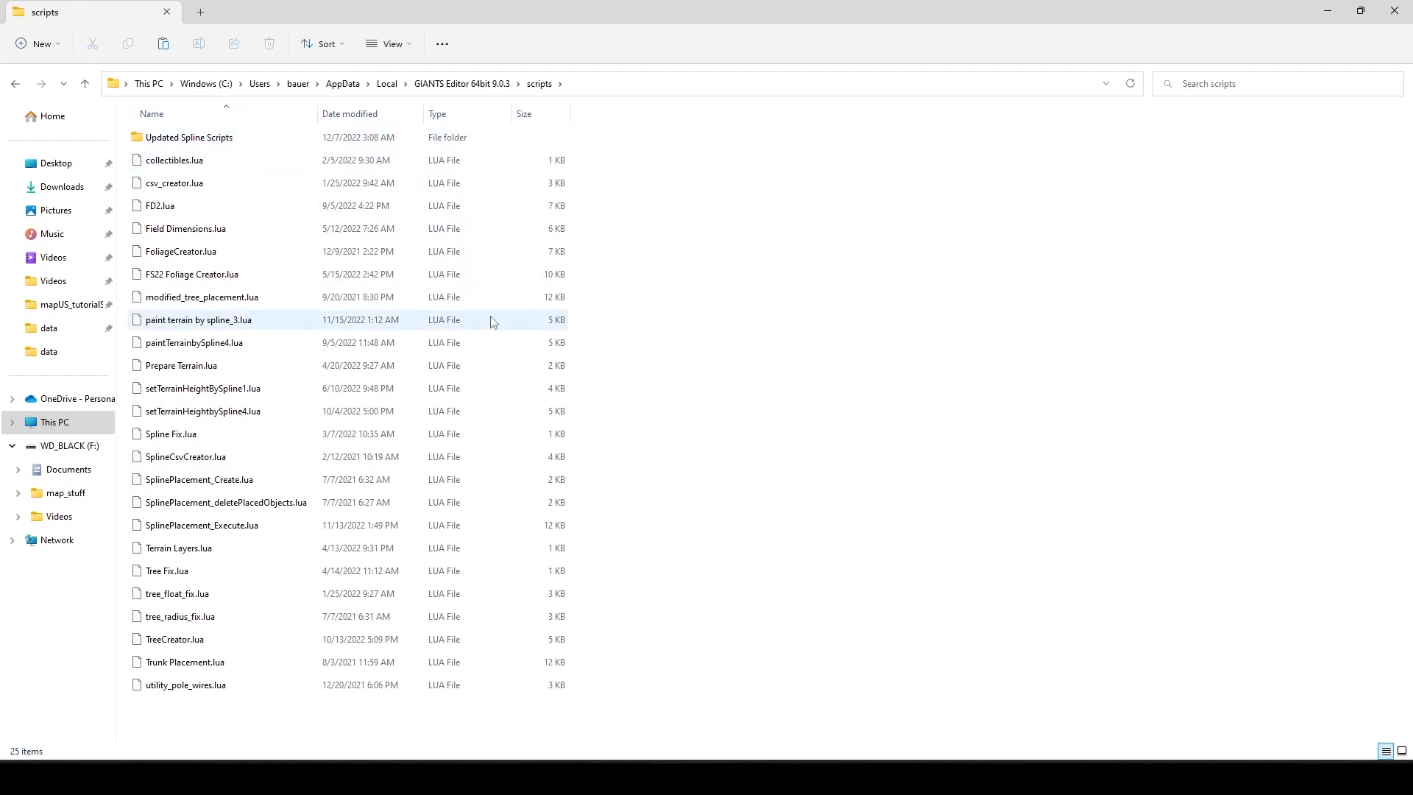
Step: Switch to GIANTS Editor and review the list of available scripts, including the Updated Spline Scripts group, without running any
mouse_move(794, 778)
left_click(714, 700)
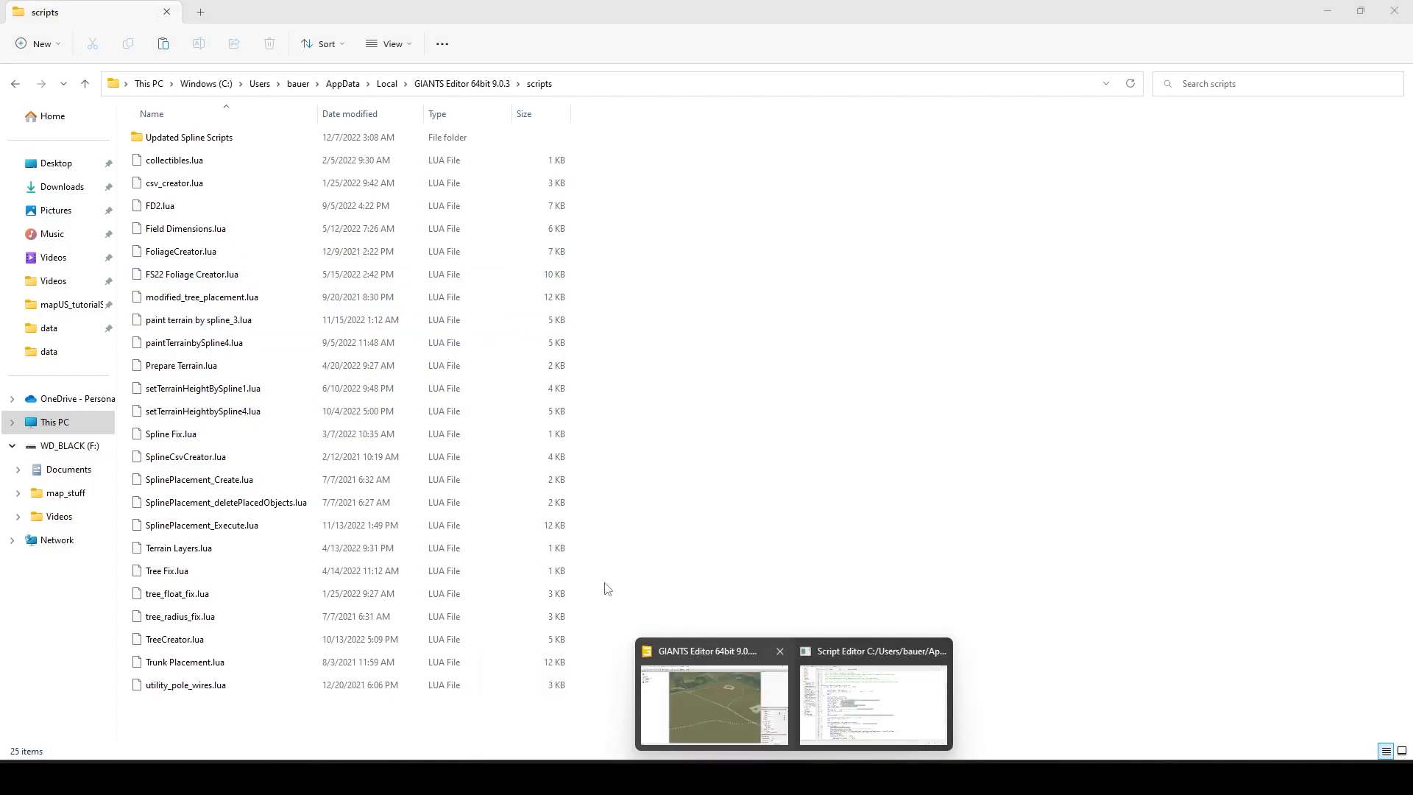
left_click(718, 696)
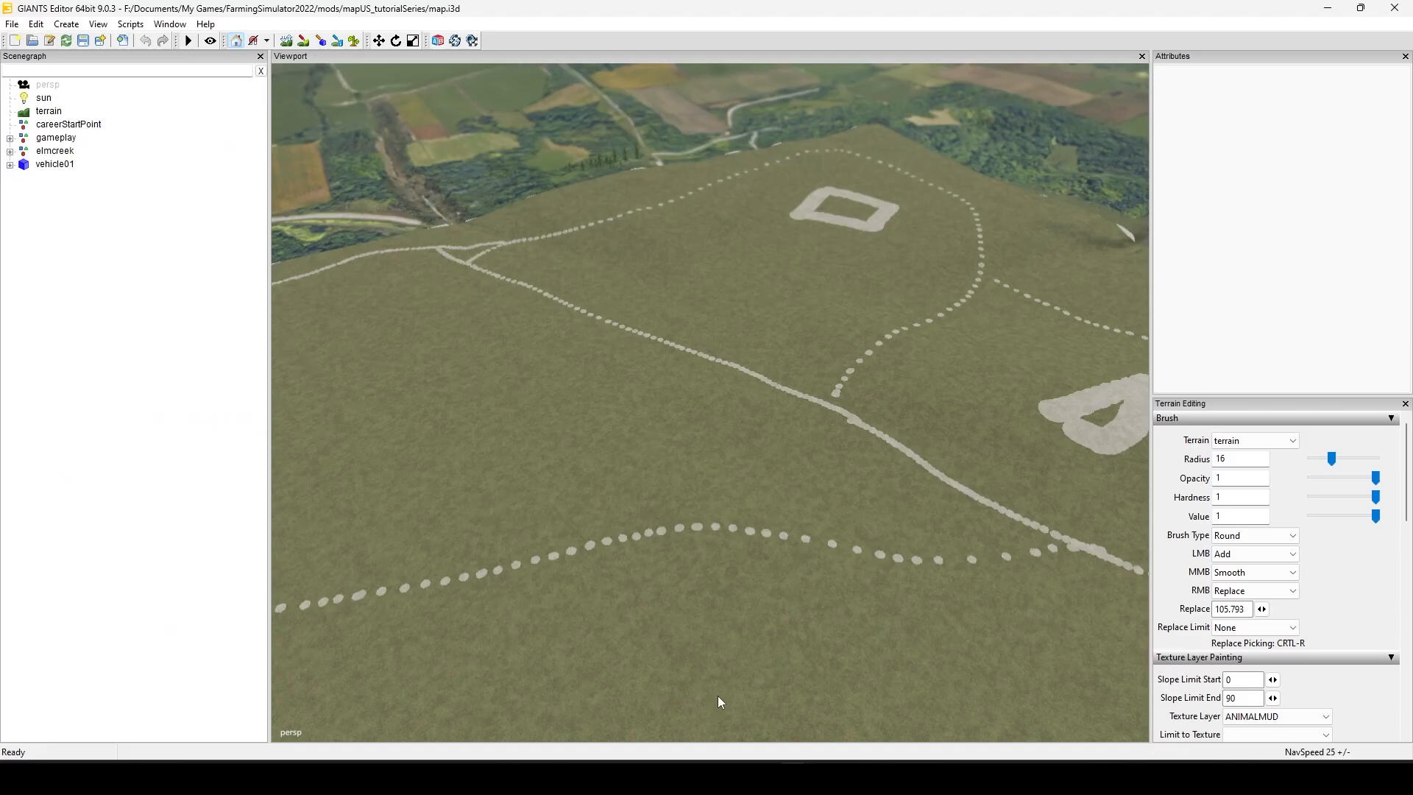
left_click(130, 24)
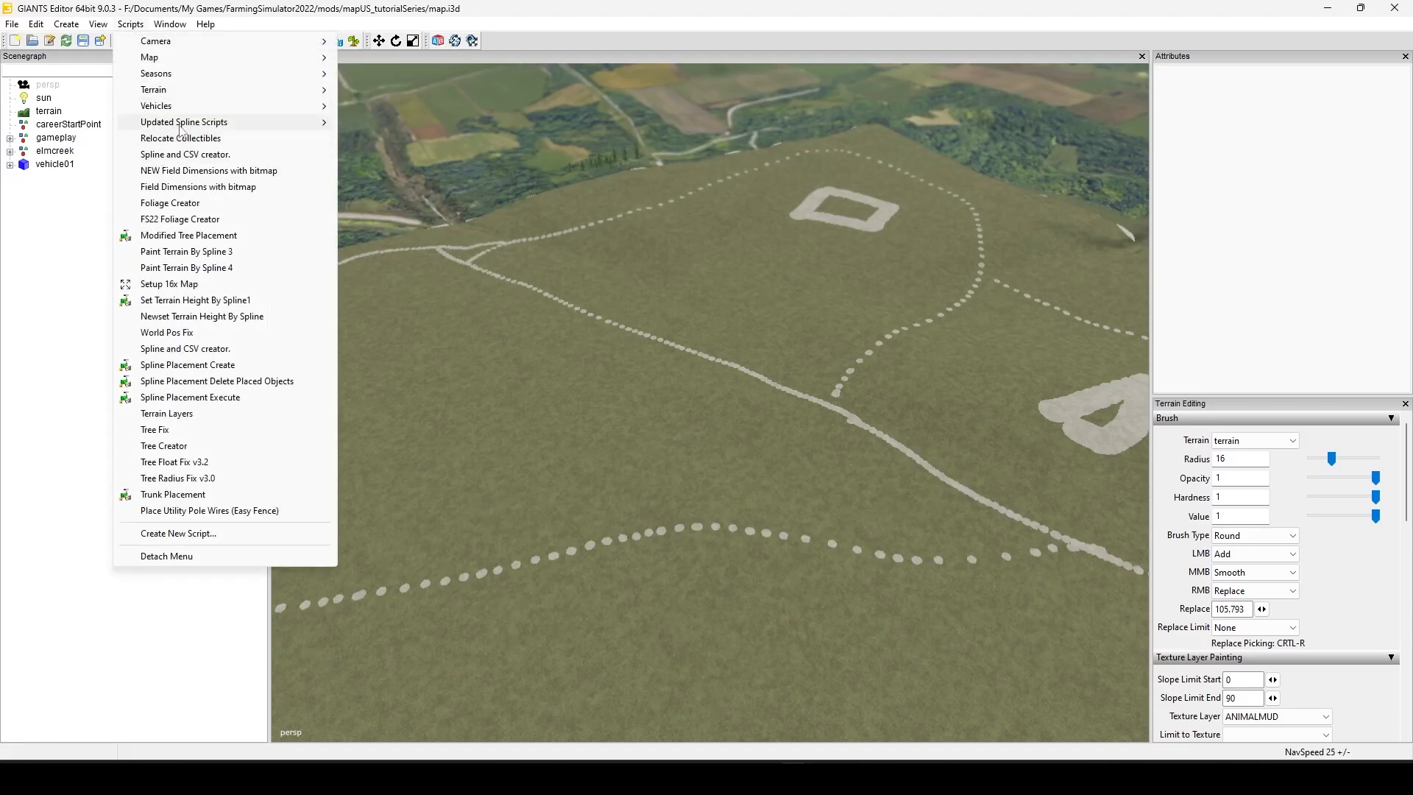
mouse_move(188, 128)
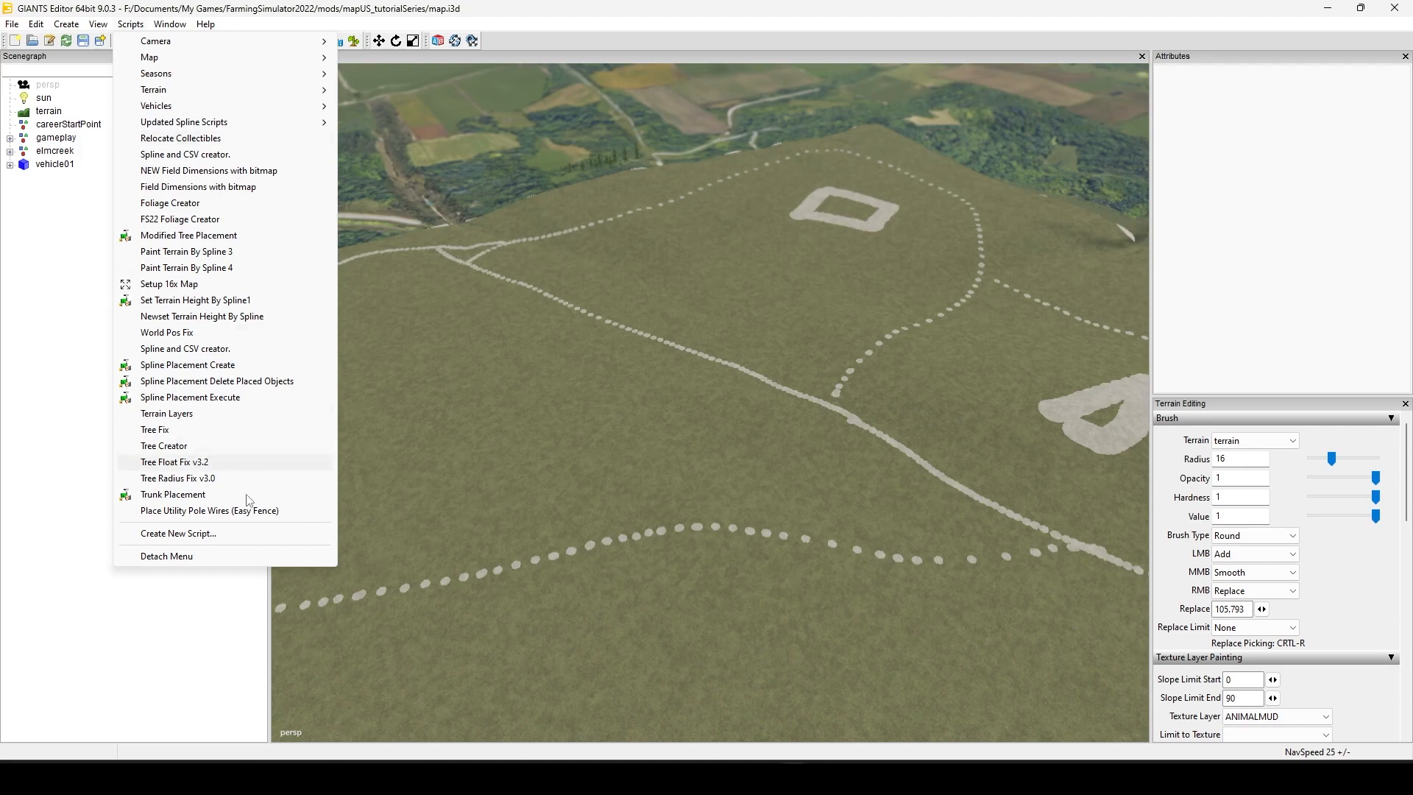
left_click(553, 670)
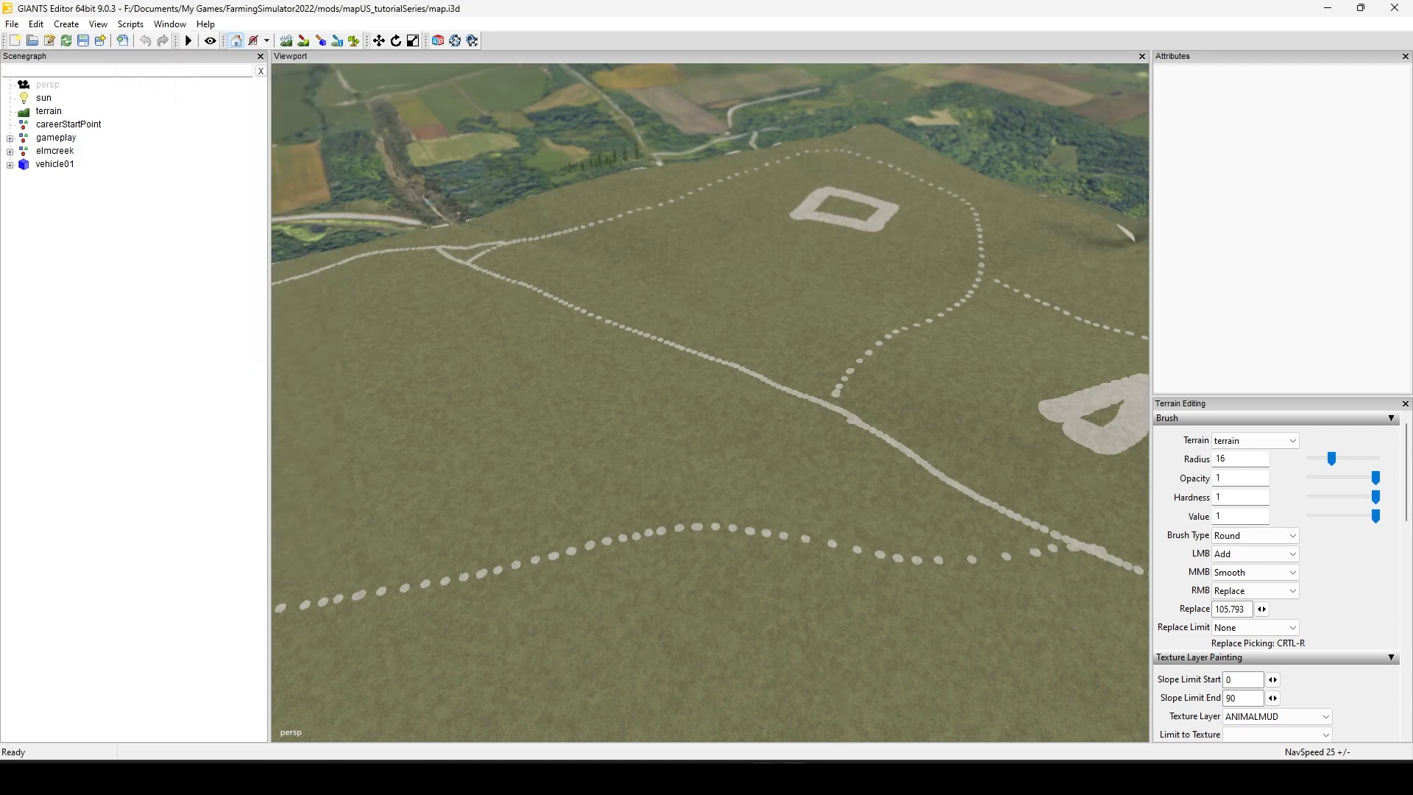
Step: Bring up the Script Editor, view the local scripts folder in File Explorer again, and minimize the folder window
mouse_move(794, 777)
left_click(836, 700)
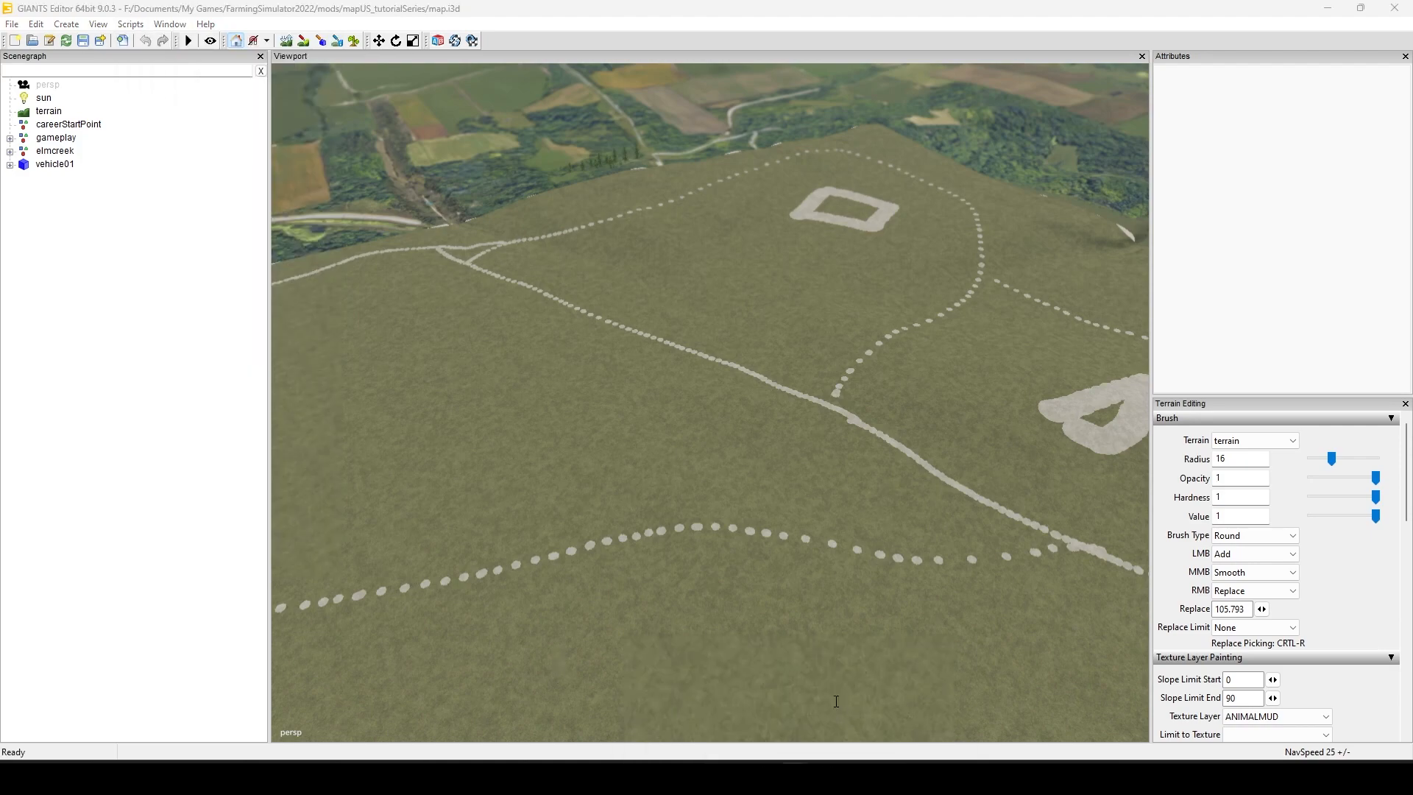
mouse_move(648, 777)
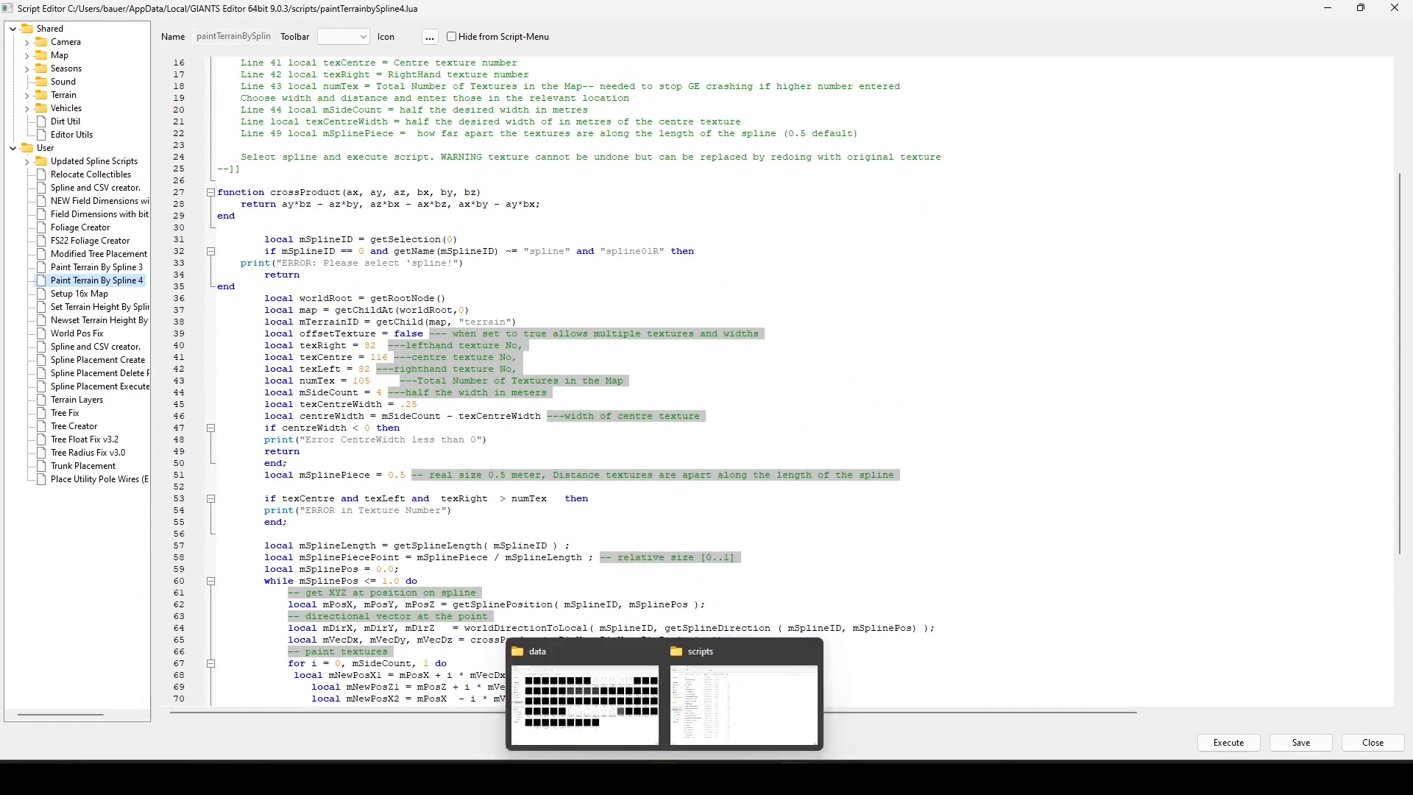
left_click(710, 718)
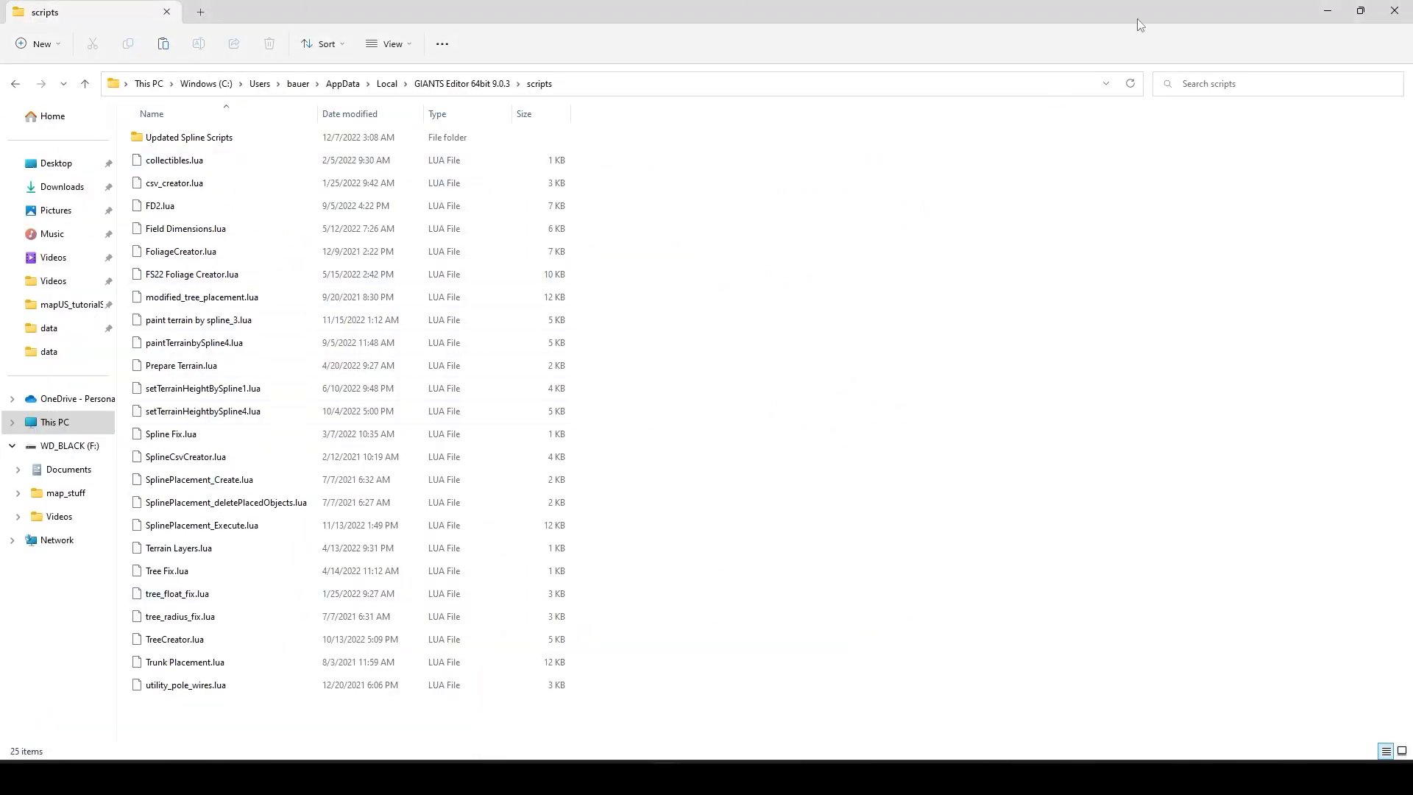
left_click(1325, 13)
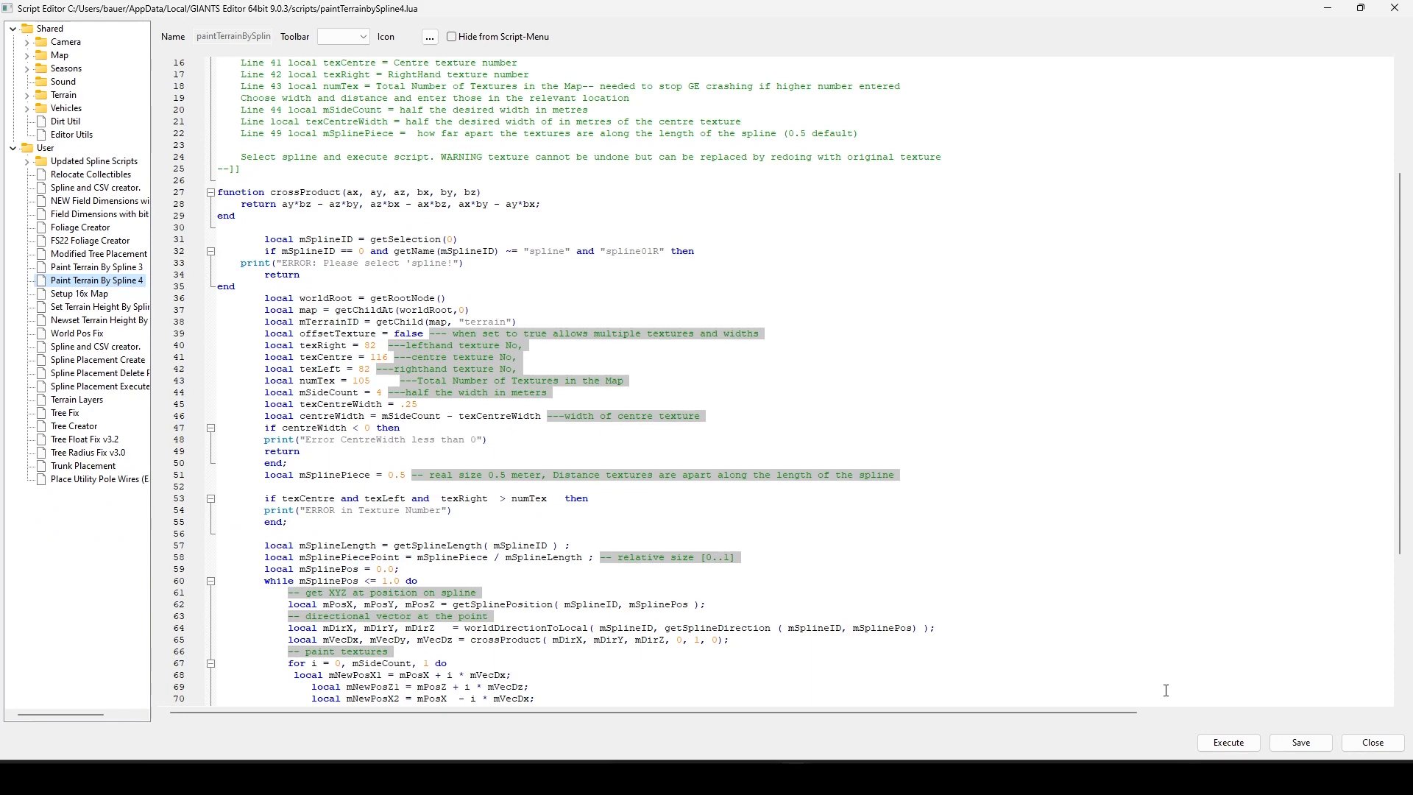
Step: Minimize the Script Editor and bring the GIANTS Editor map window back to the front
left_click(925, 777)
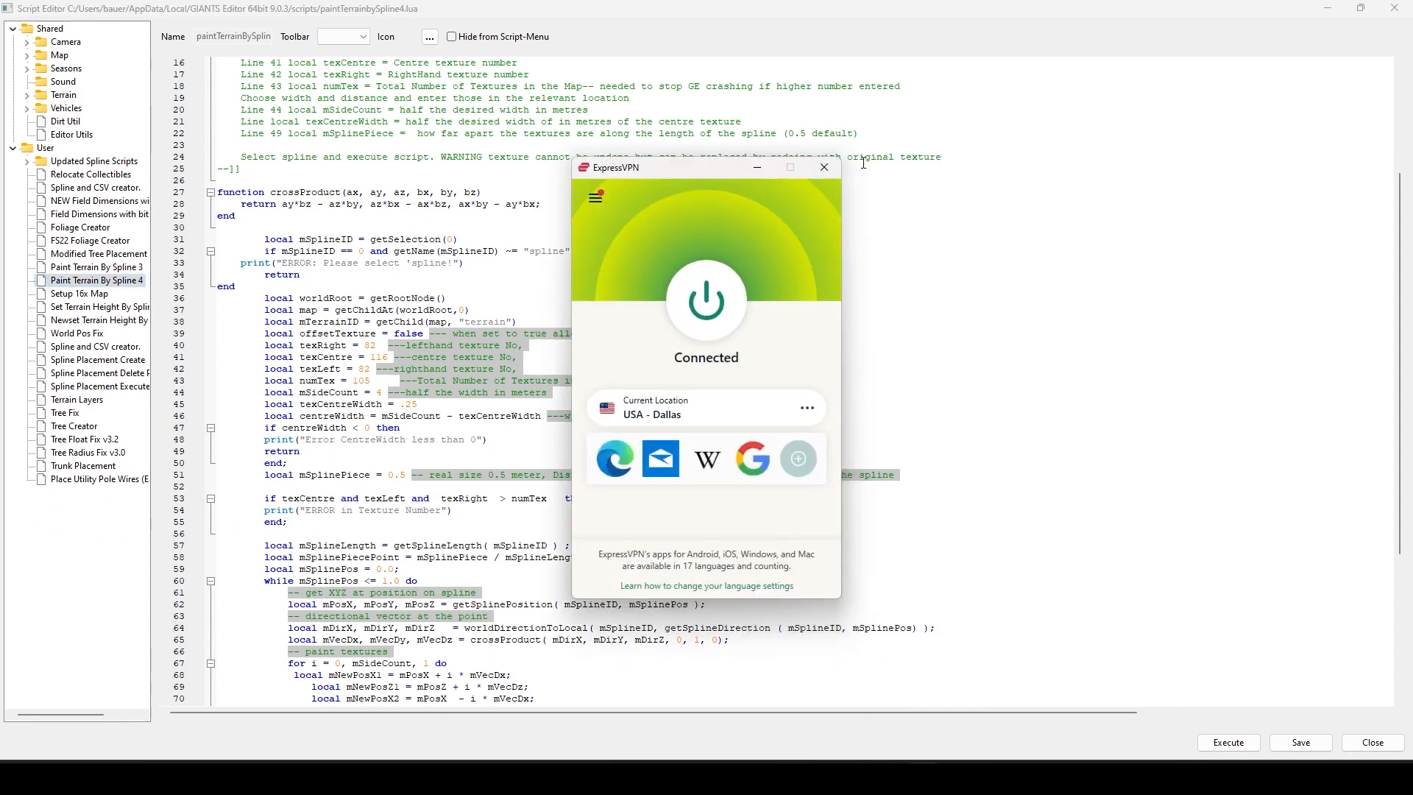
left_click(824, 167)
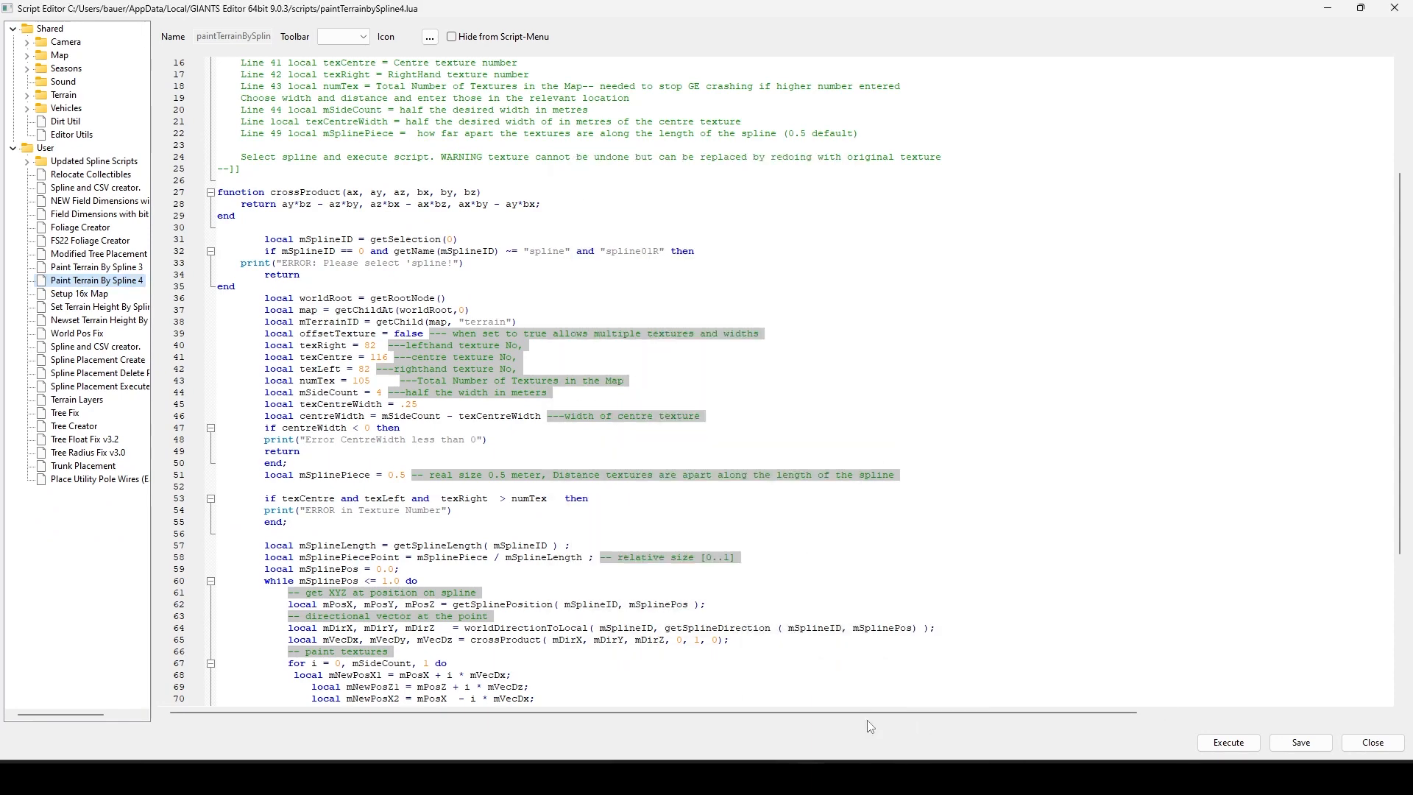
mouse_move(778, 777)
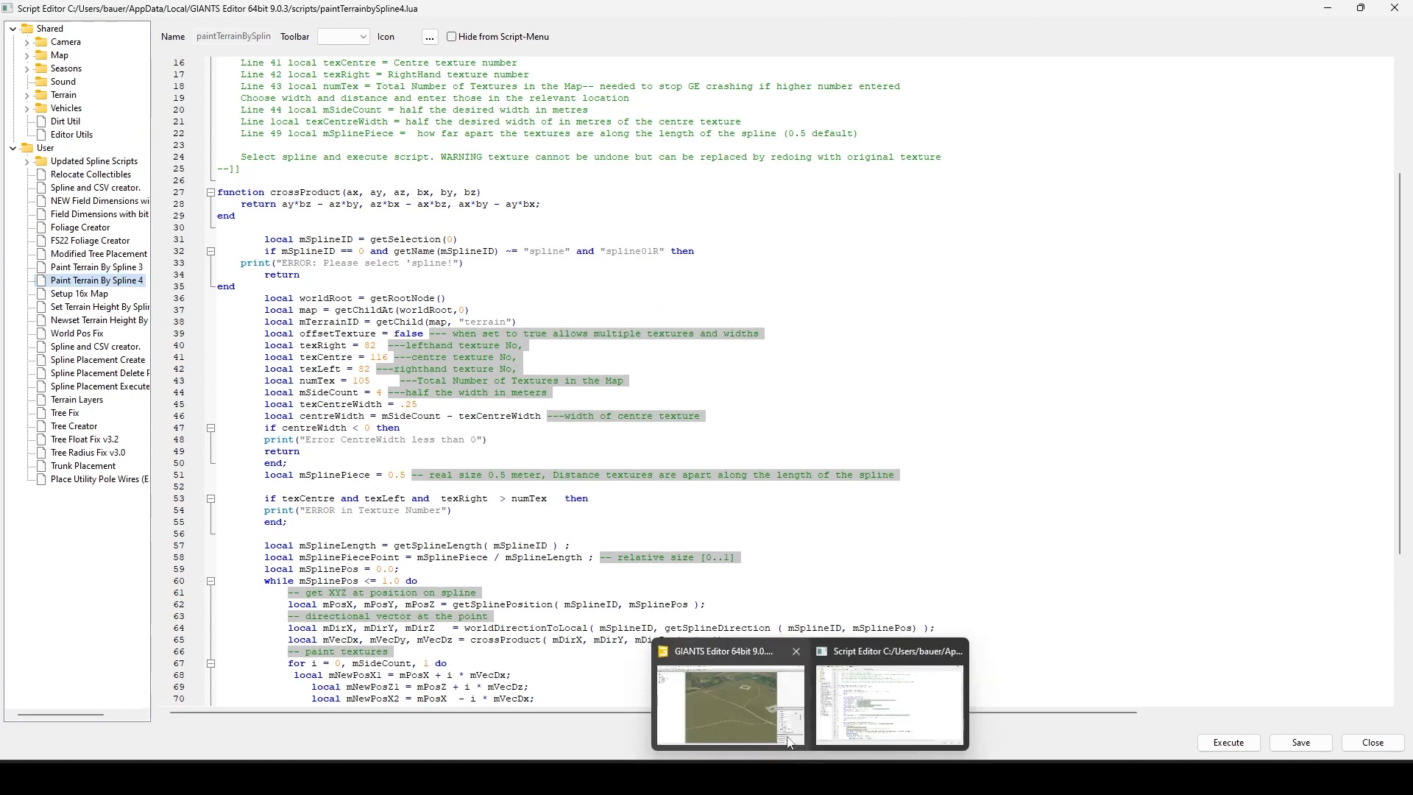
left_click(1329, 8)
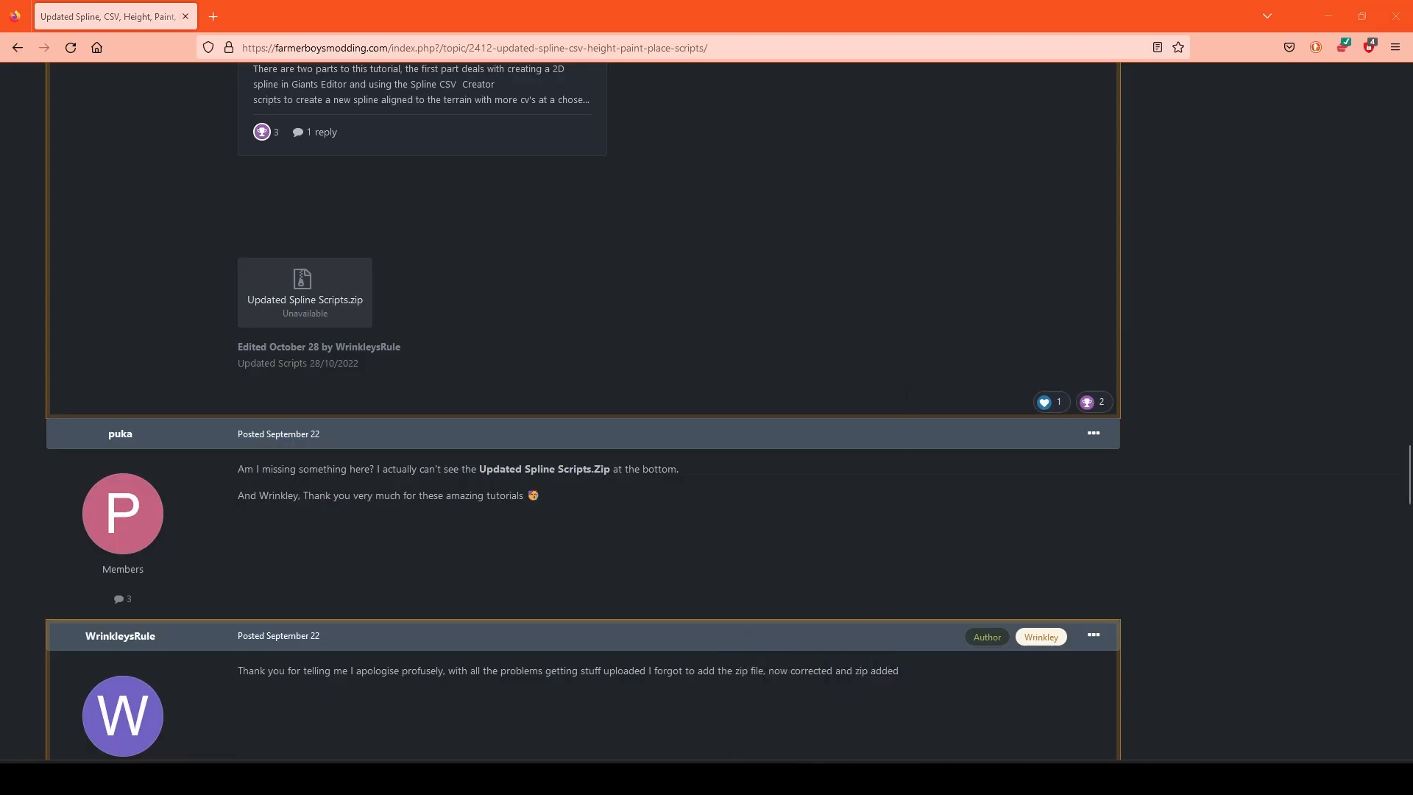
left_click(808, 777)
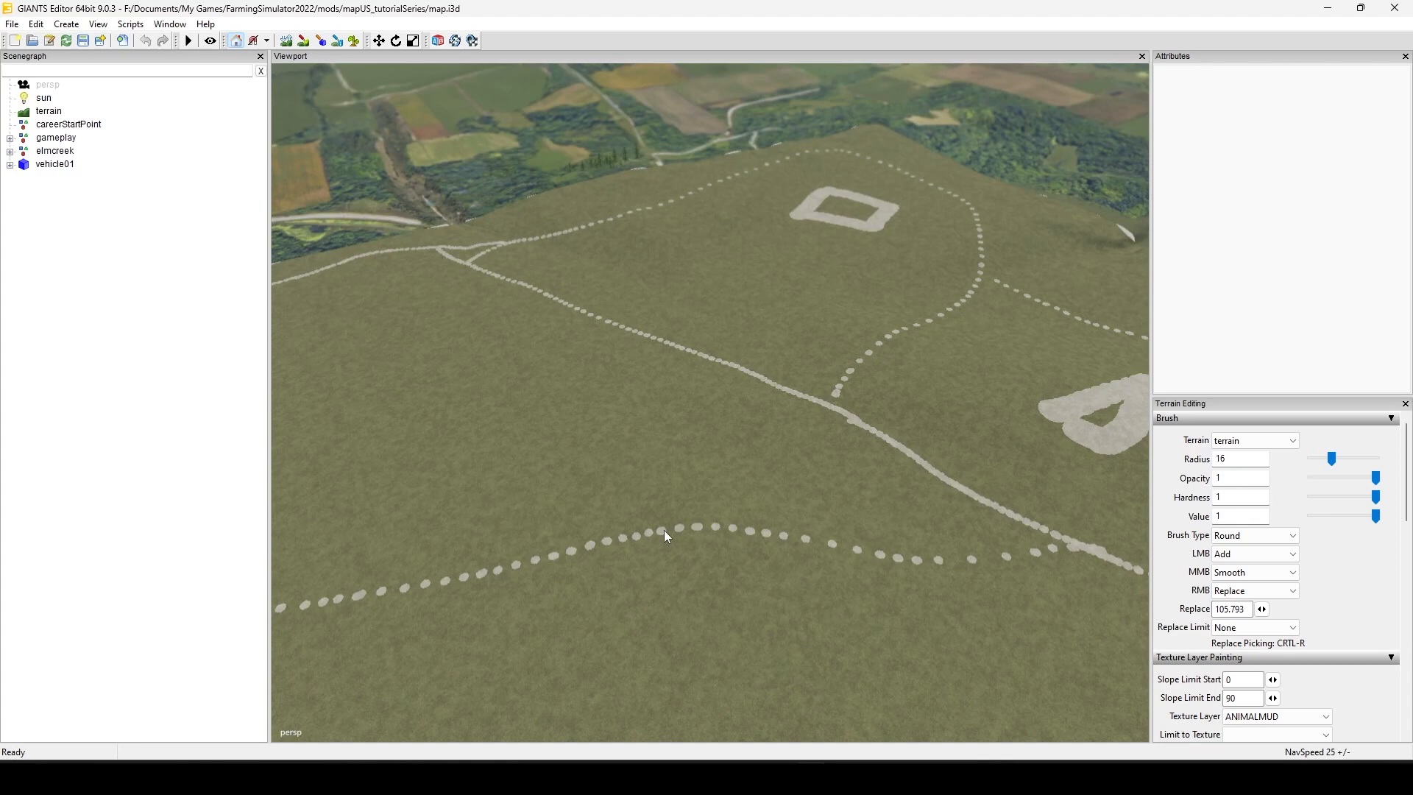
Step: Create a new spline in the map scene
left_click_drag(664, 530, 727, 487, "alt")
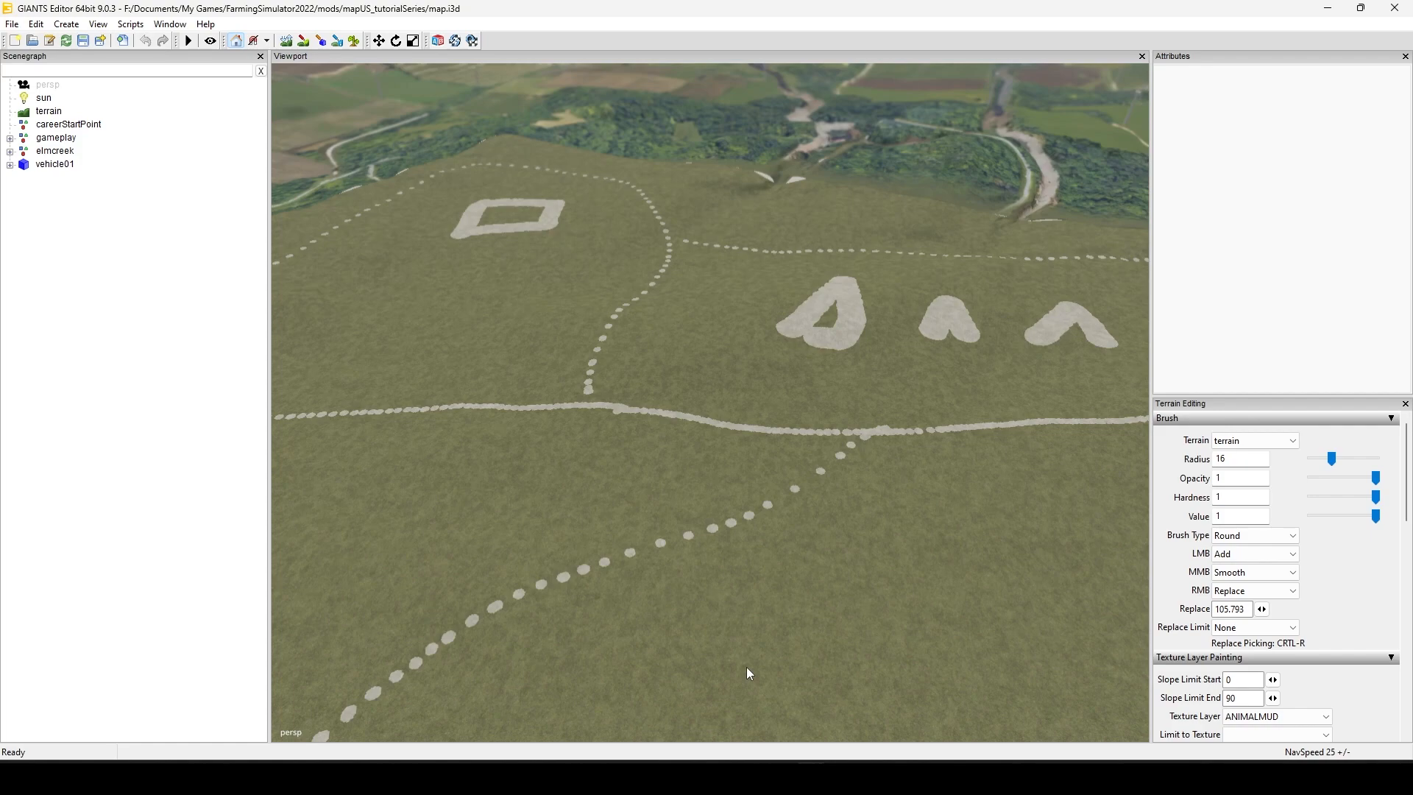
left_click_drag(799, 515, 647, 612, "alt")
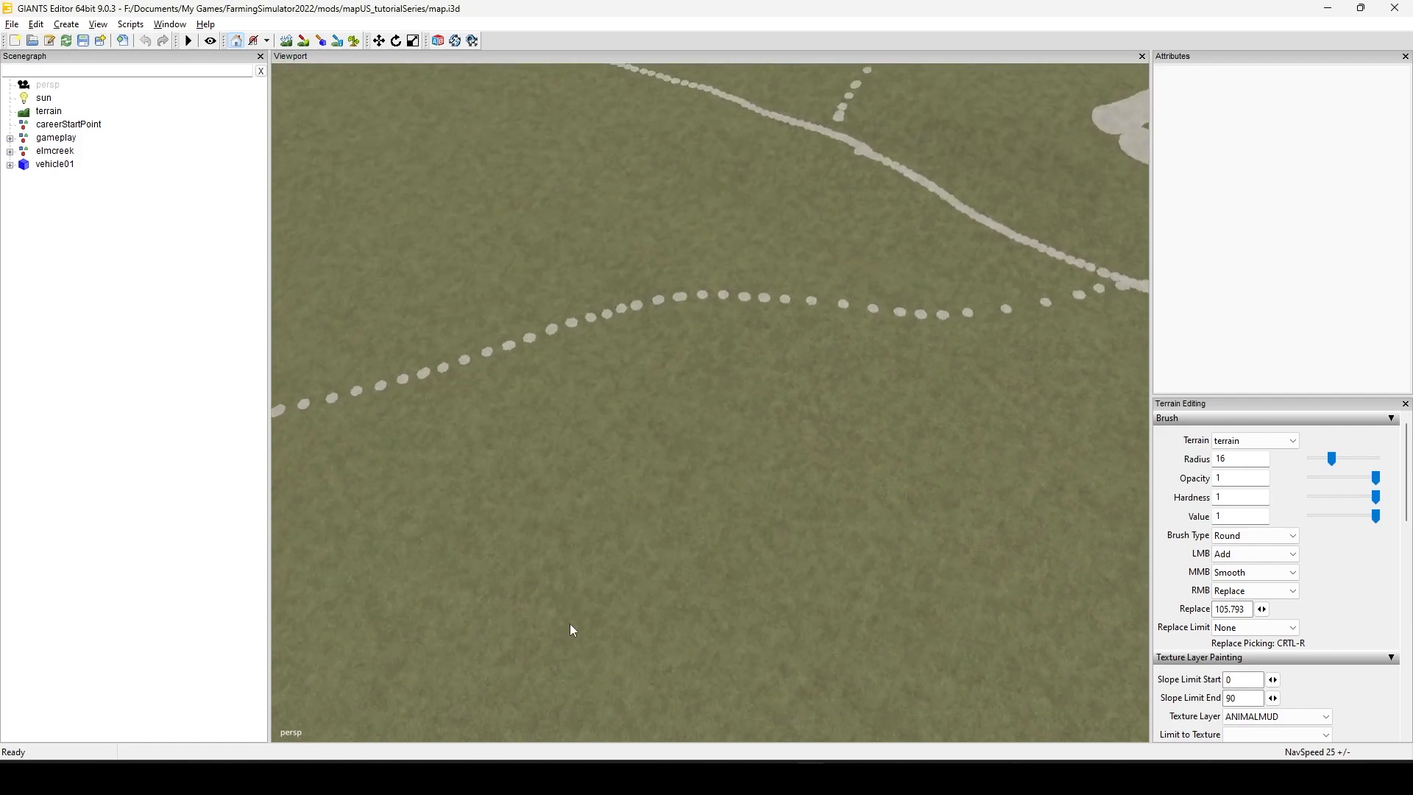
scroll(706, 515, "up", 4)
left_click_drag(606, 432, 745, 741, "alt")
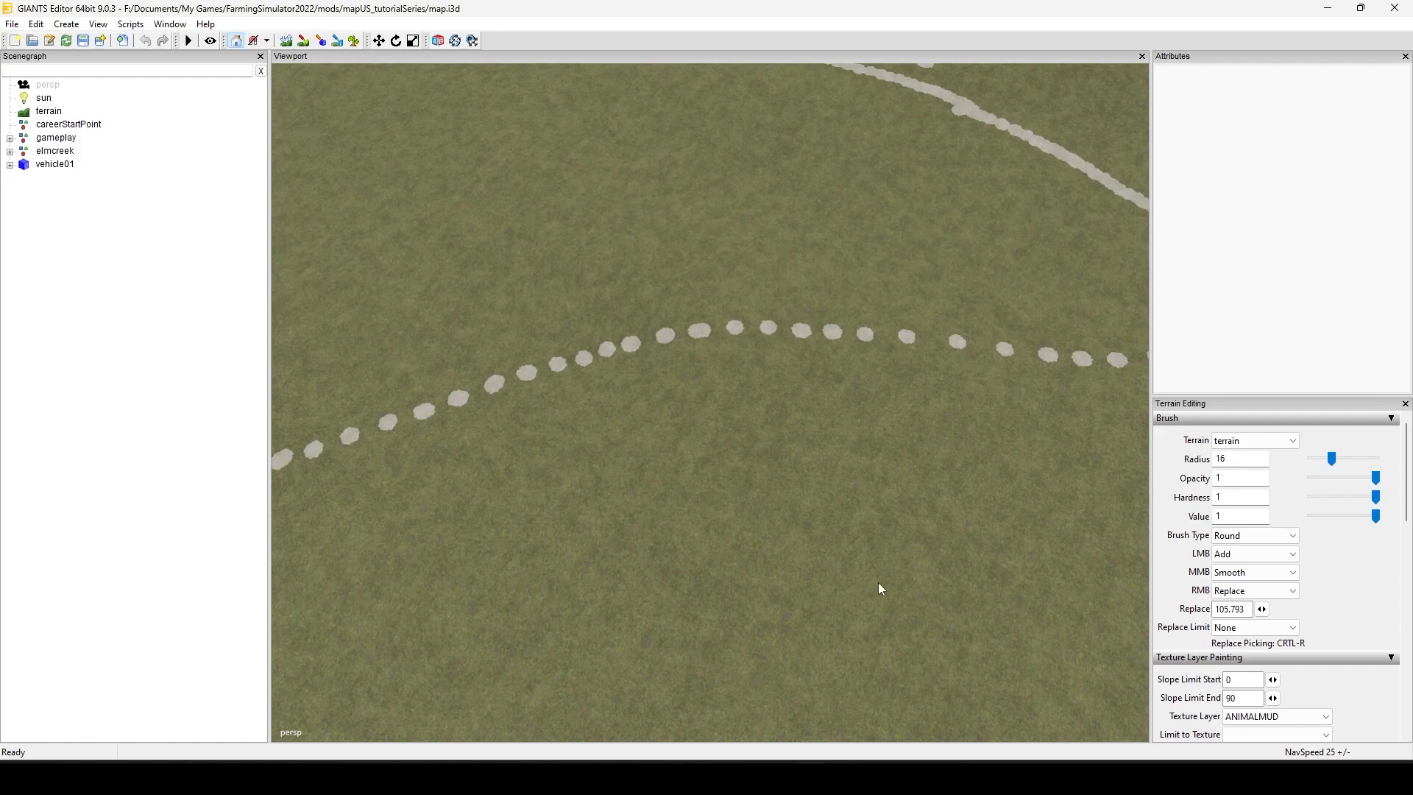
left_click_drag(709, 454, 859, 442, "alt")
scroll(798, 488, "down", 4)
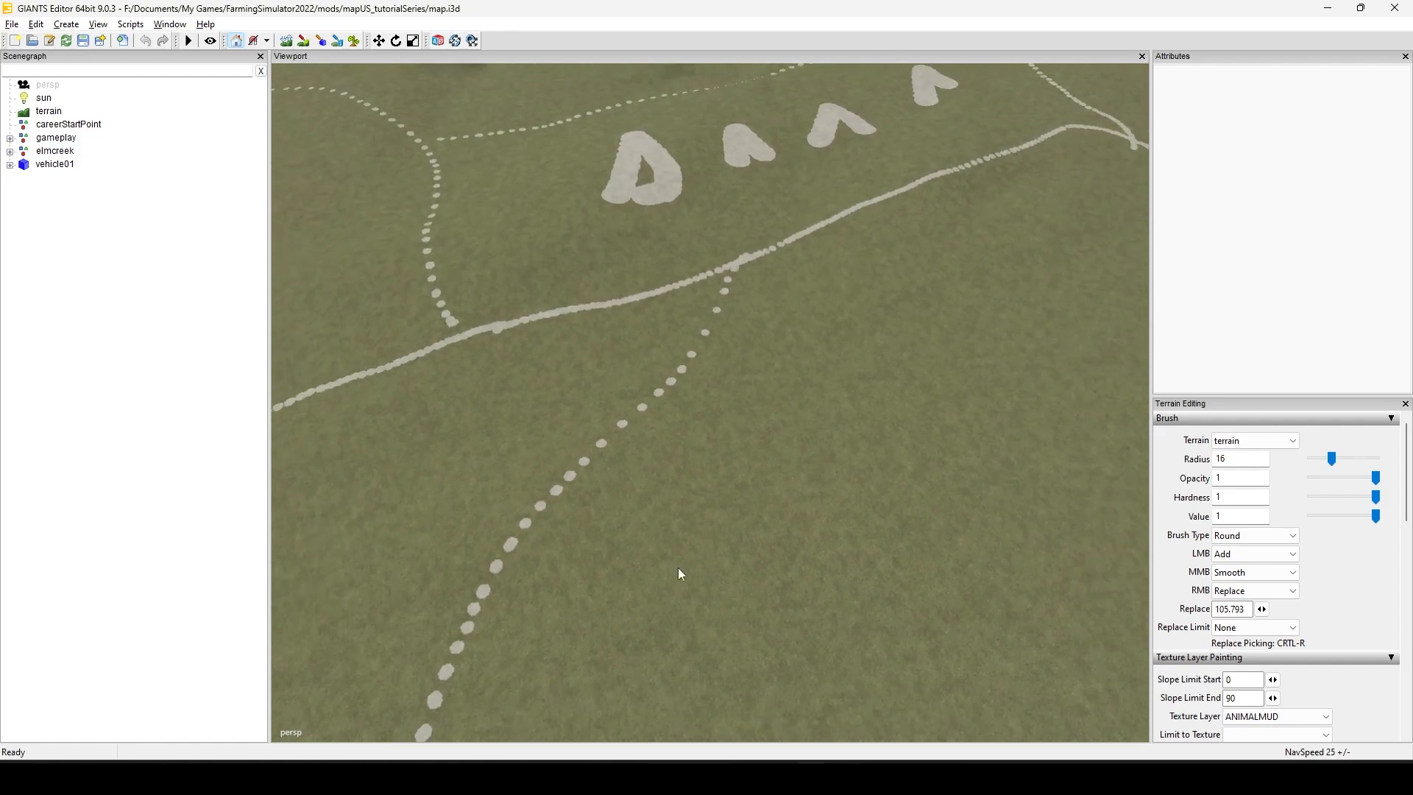
left_click_drag(678, 568, 678, 539, "alt")
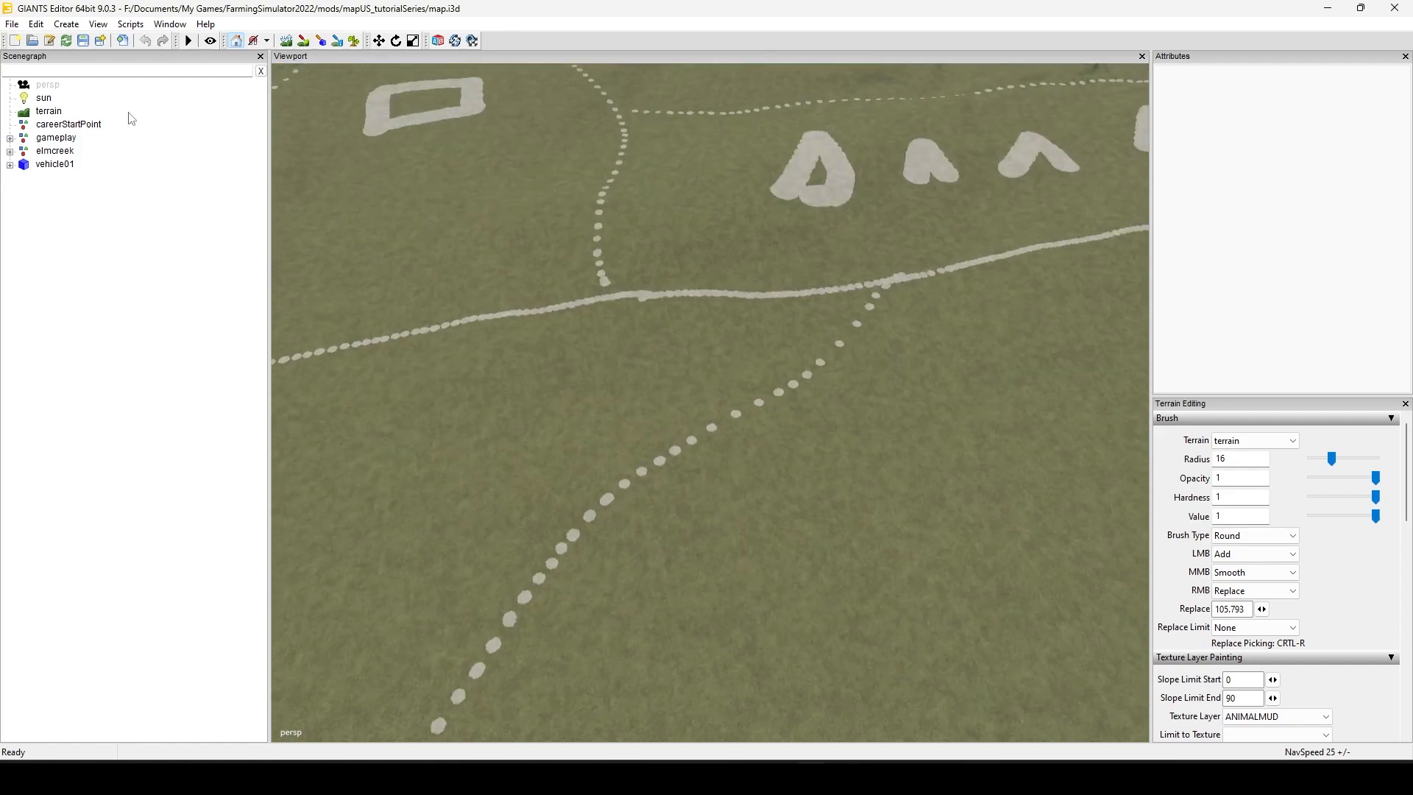
left_click(66, 25)
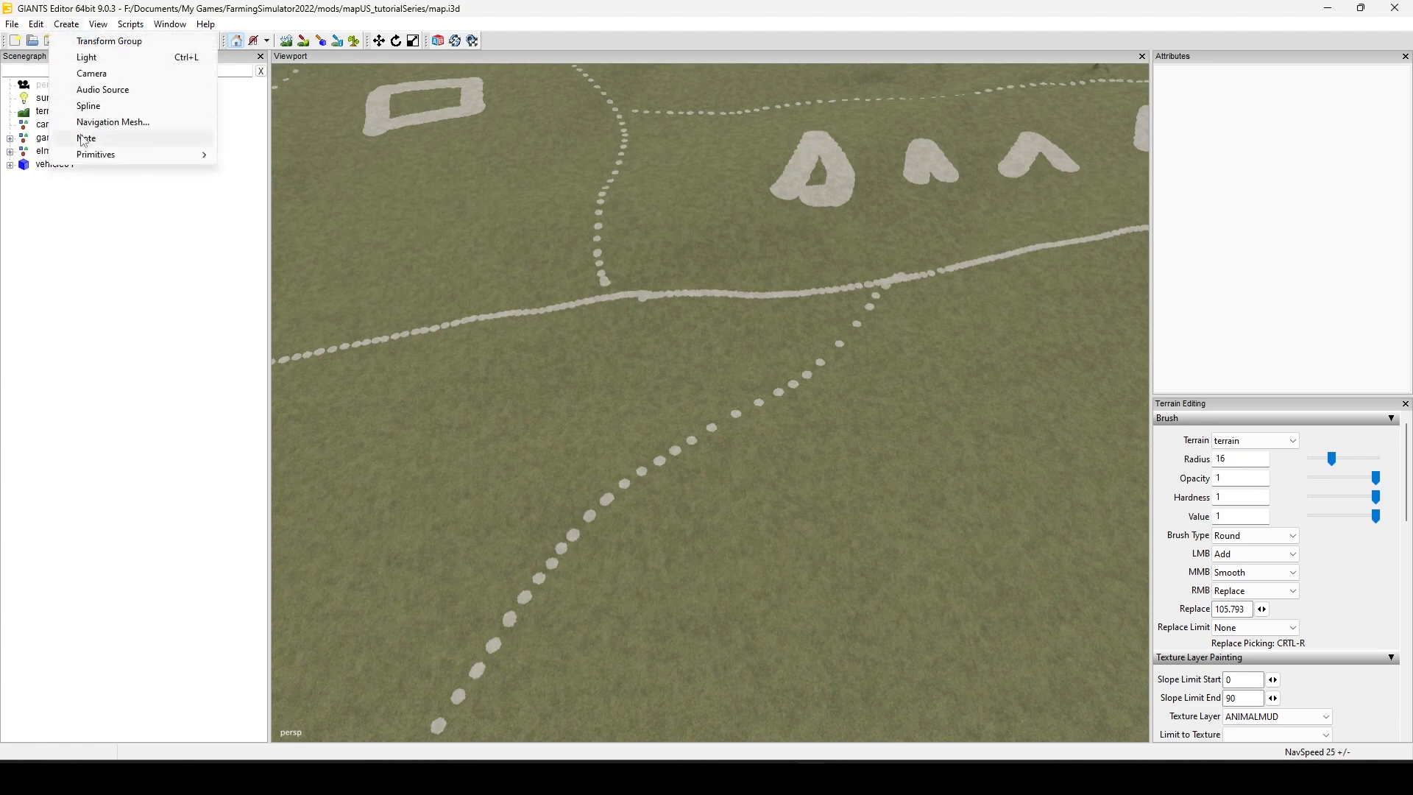
left_click(107, 108)
Step: Place the new spline on the terrain surface at about X -12.4, Y 86.4, Z 22
scroll(1003, 558, "up", 11)
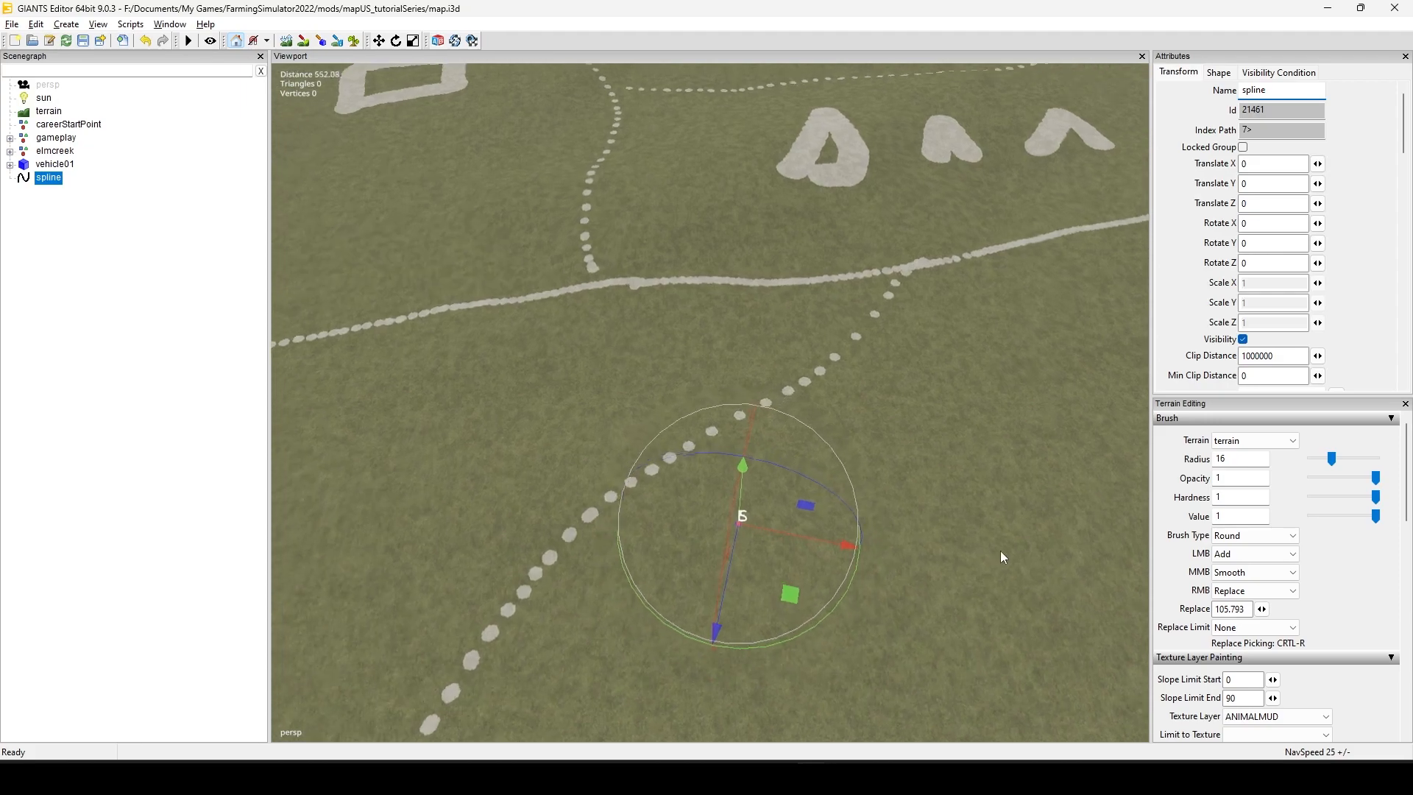
left_click_drag(413, 445, 432, 568, "alt")
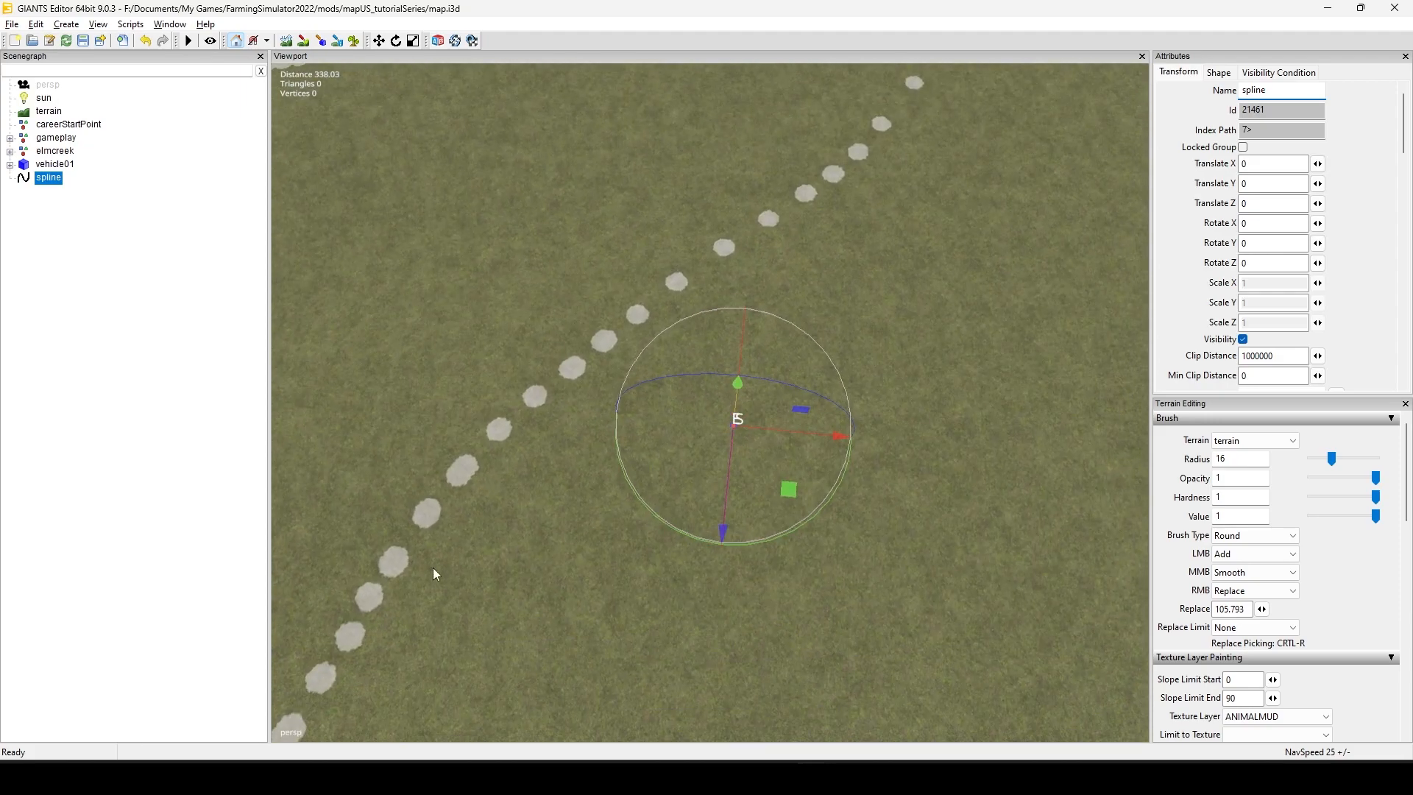
scroll(771, 457, "up", 8)
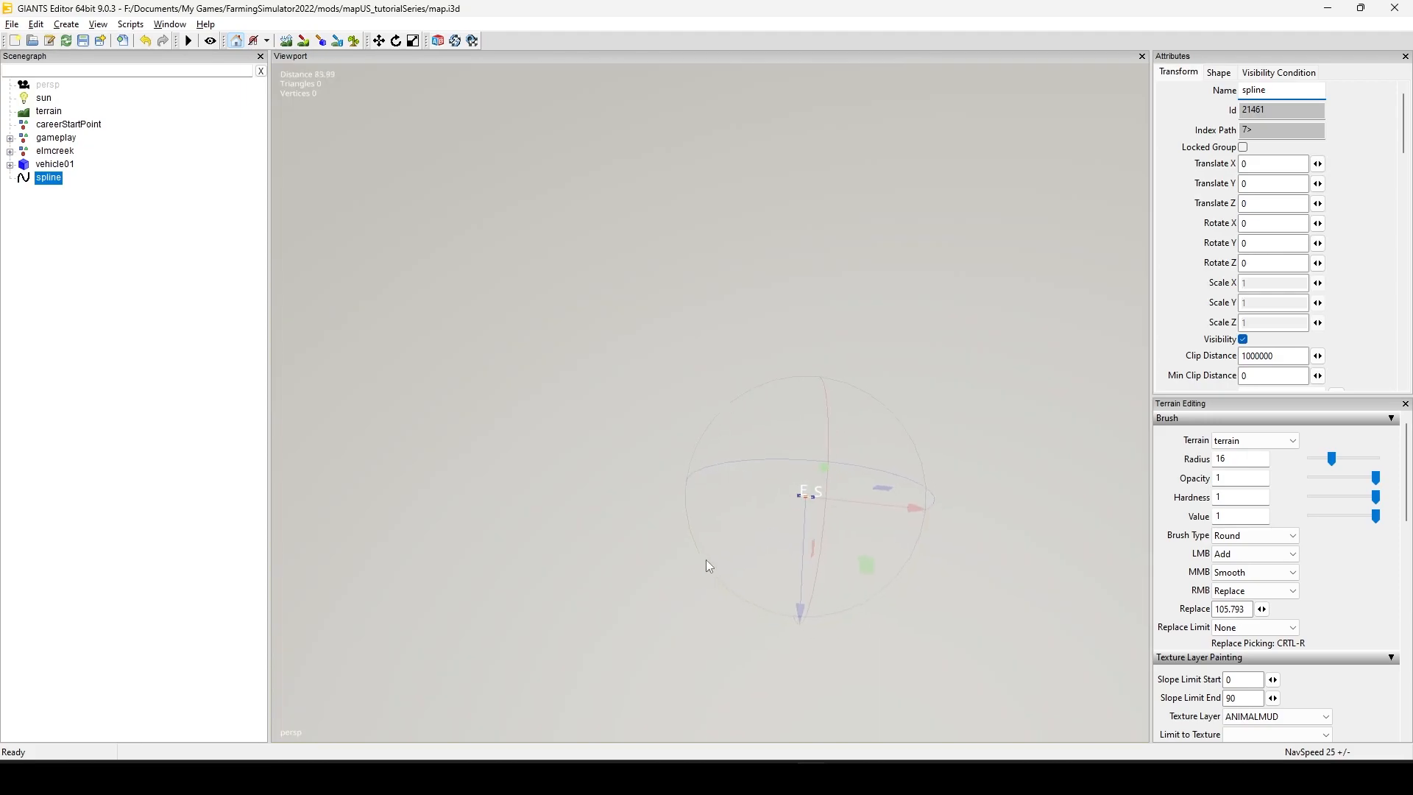
scroll(705, 559, "down", 2)
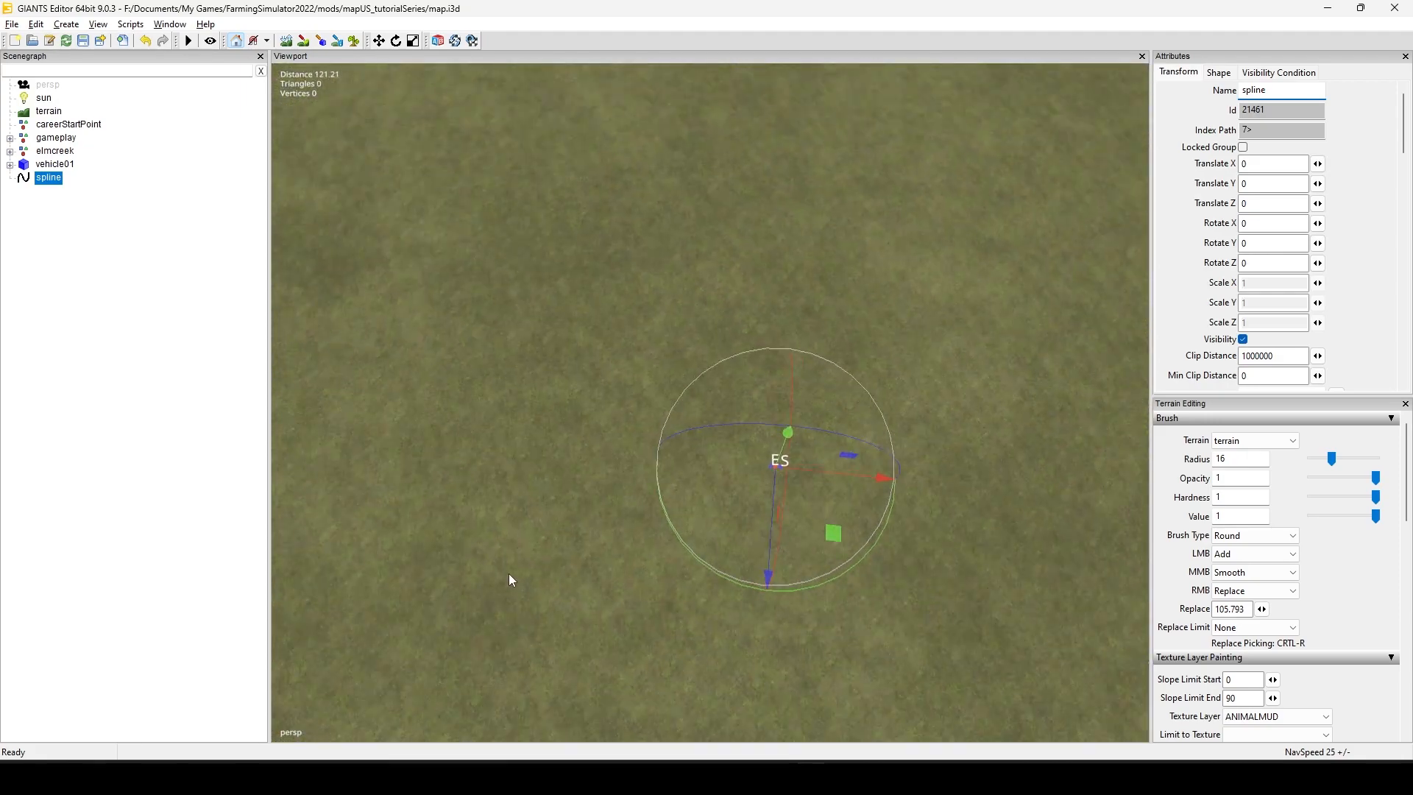
left_click_drag(695, 579, 719, 559, "alt")
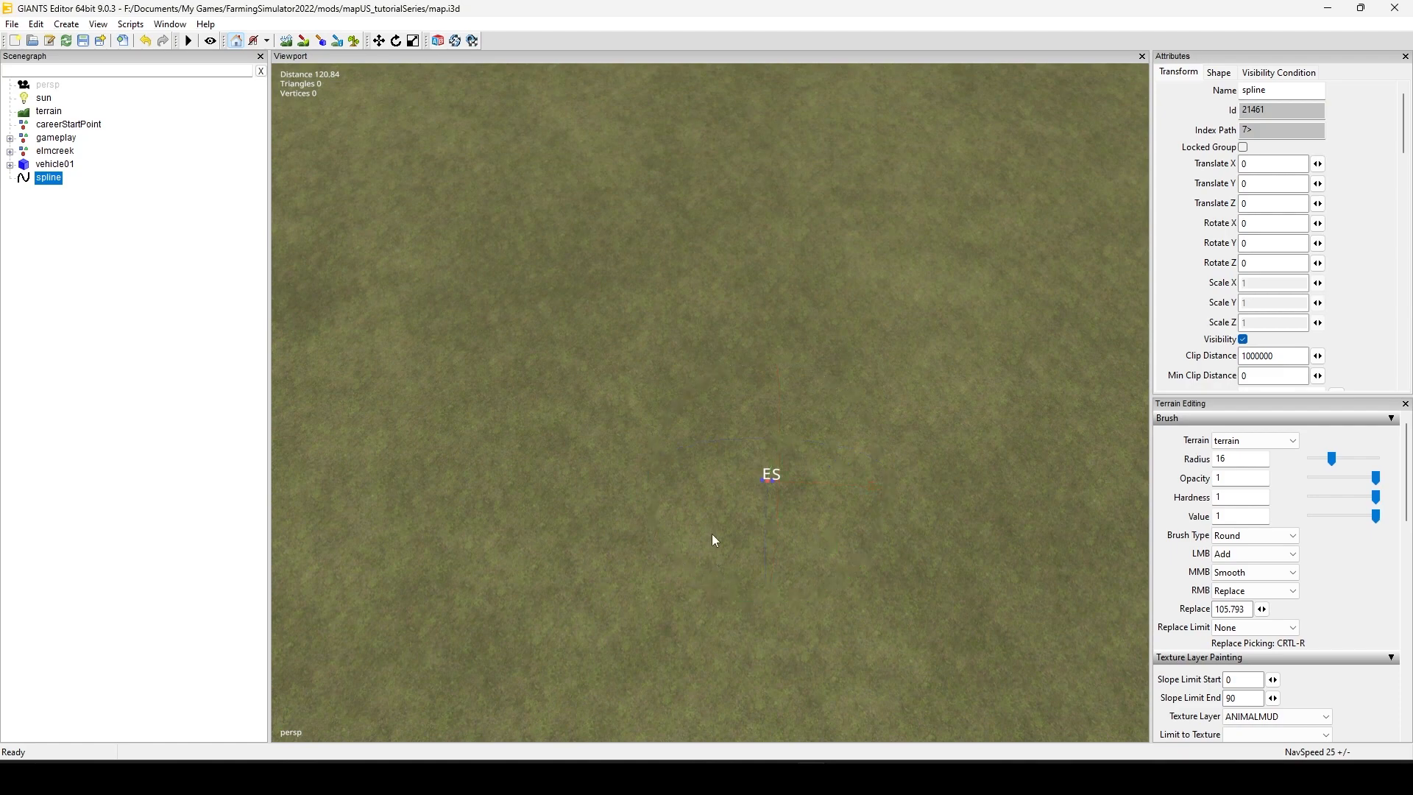
key("ctrl+b")
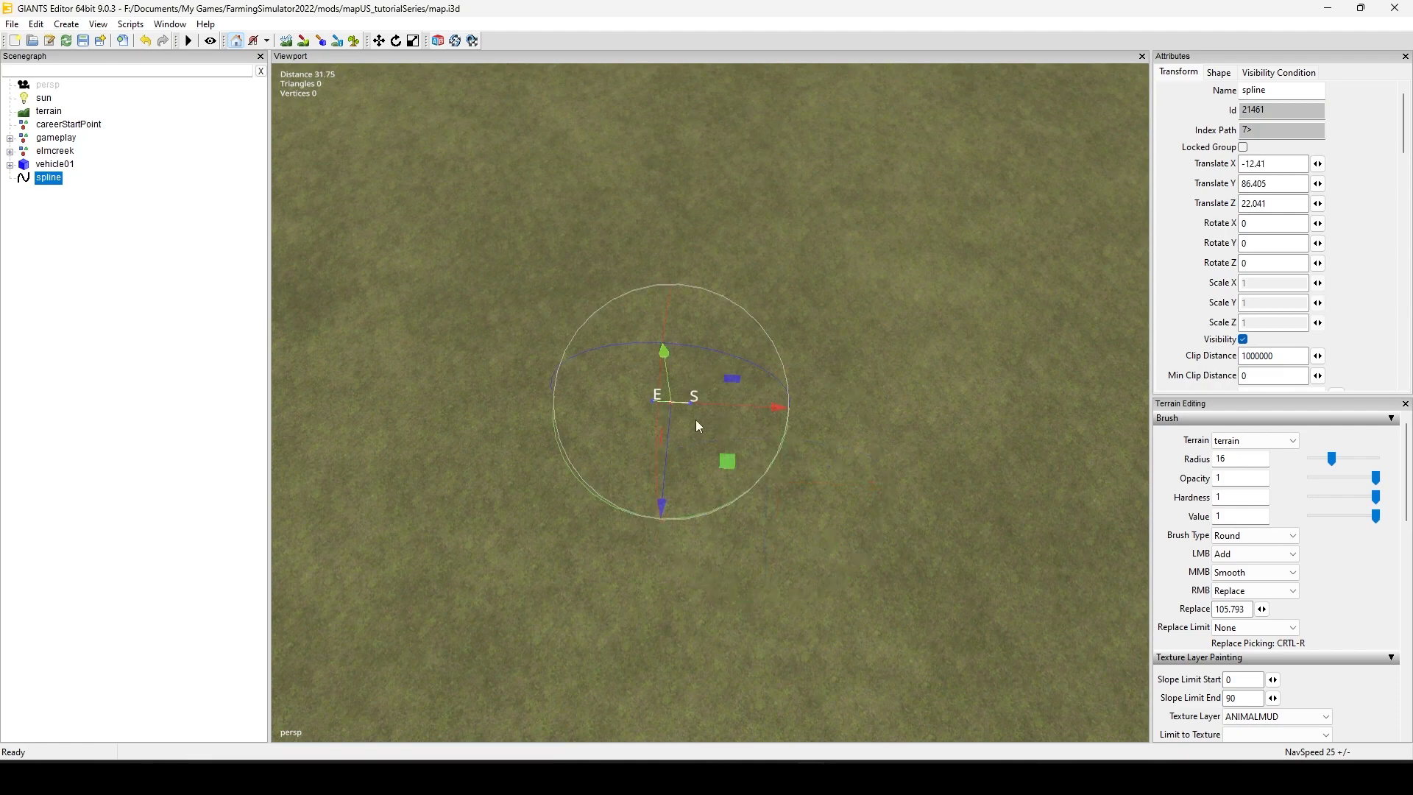
Step: Rotate the new spline about its vertical axis to a Y rotation of about 61.6
left_click_drag(695, 419, 660, 471, "alt")
right_click_drag(656, 465, 590, 523, "alt")
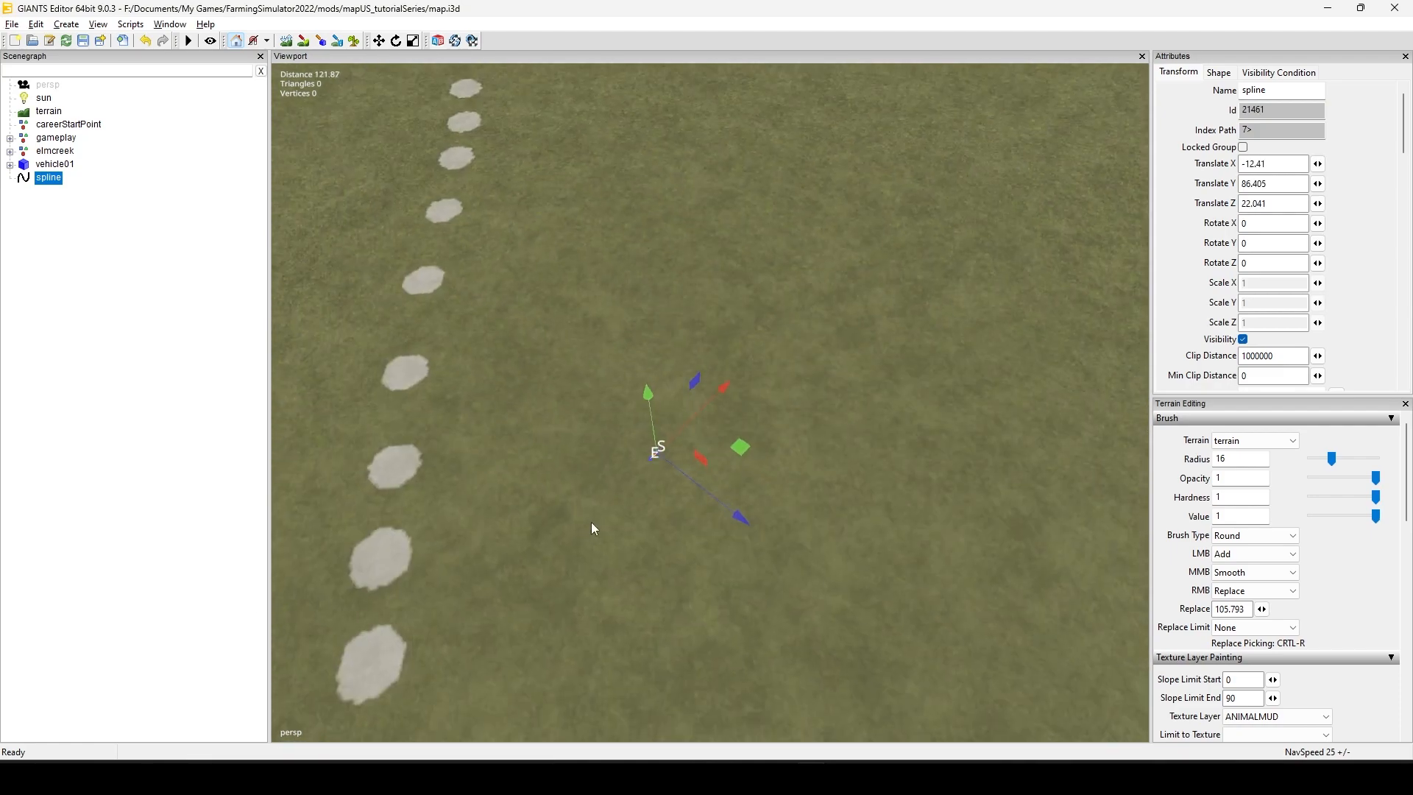
left_click_drag(590, 522, 557, 590, "alt")
right_click_drag(558, 590, 823, 440, "alt")
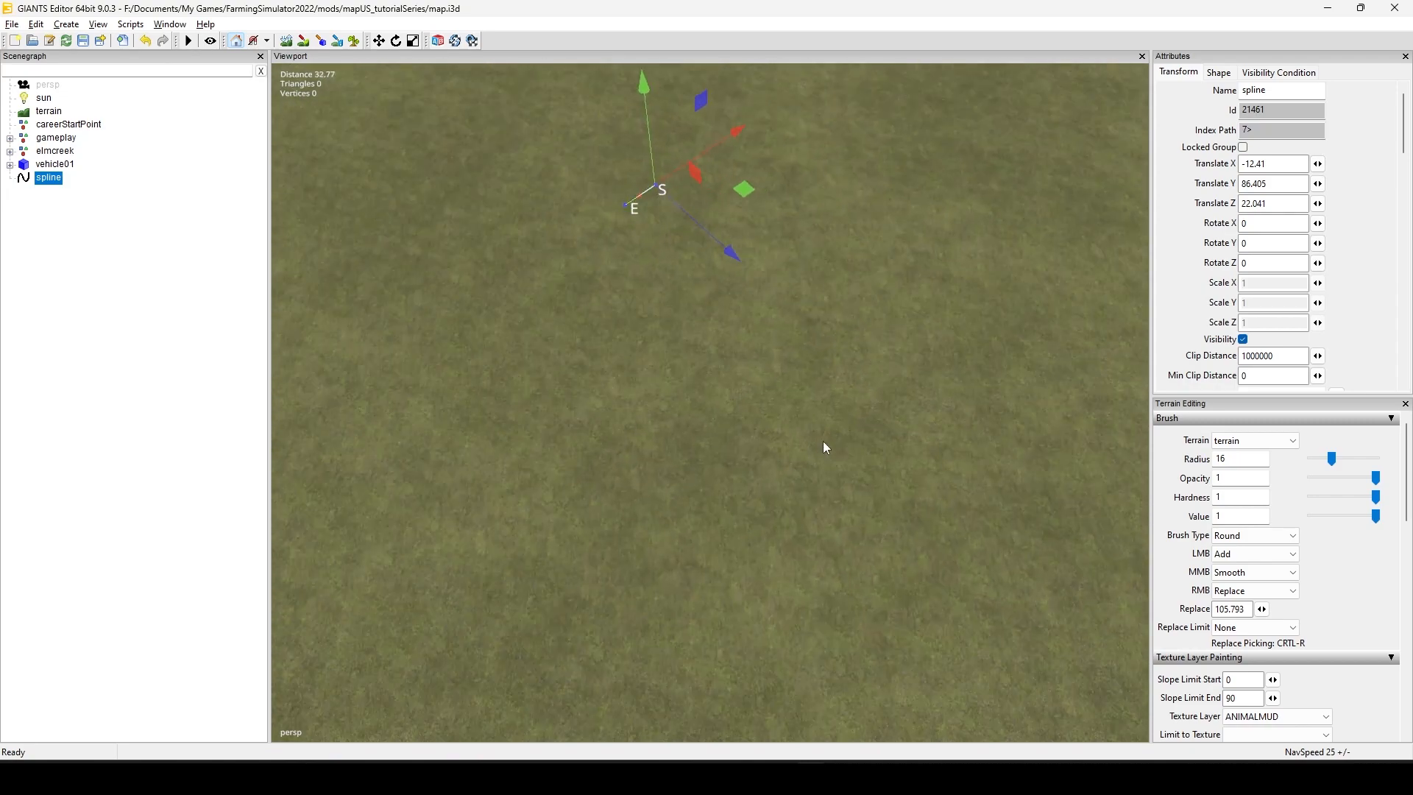
left_click_drag(823, 440, 724, 558, "alt")
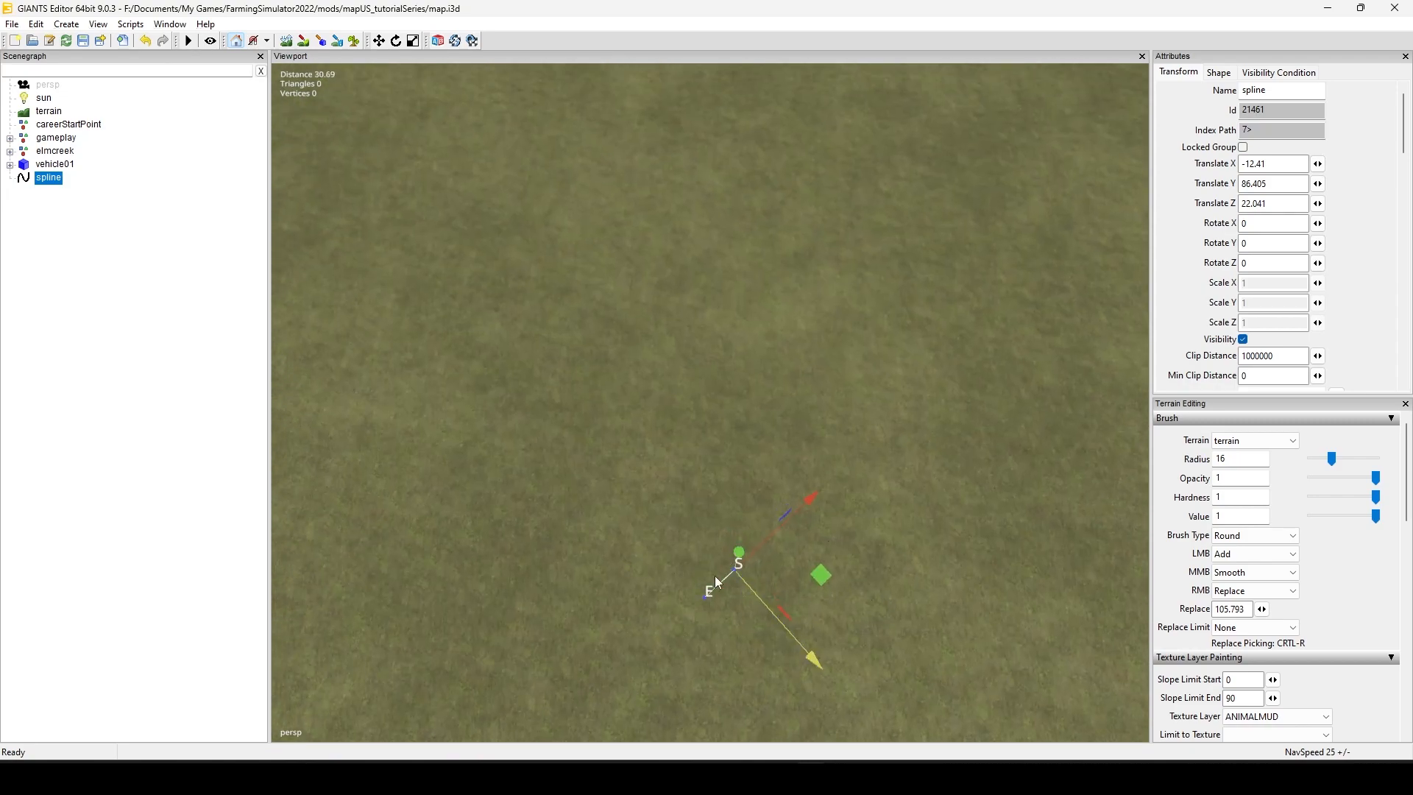
key("e")
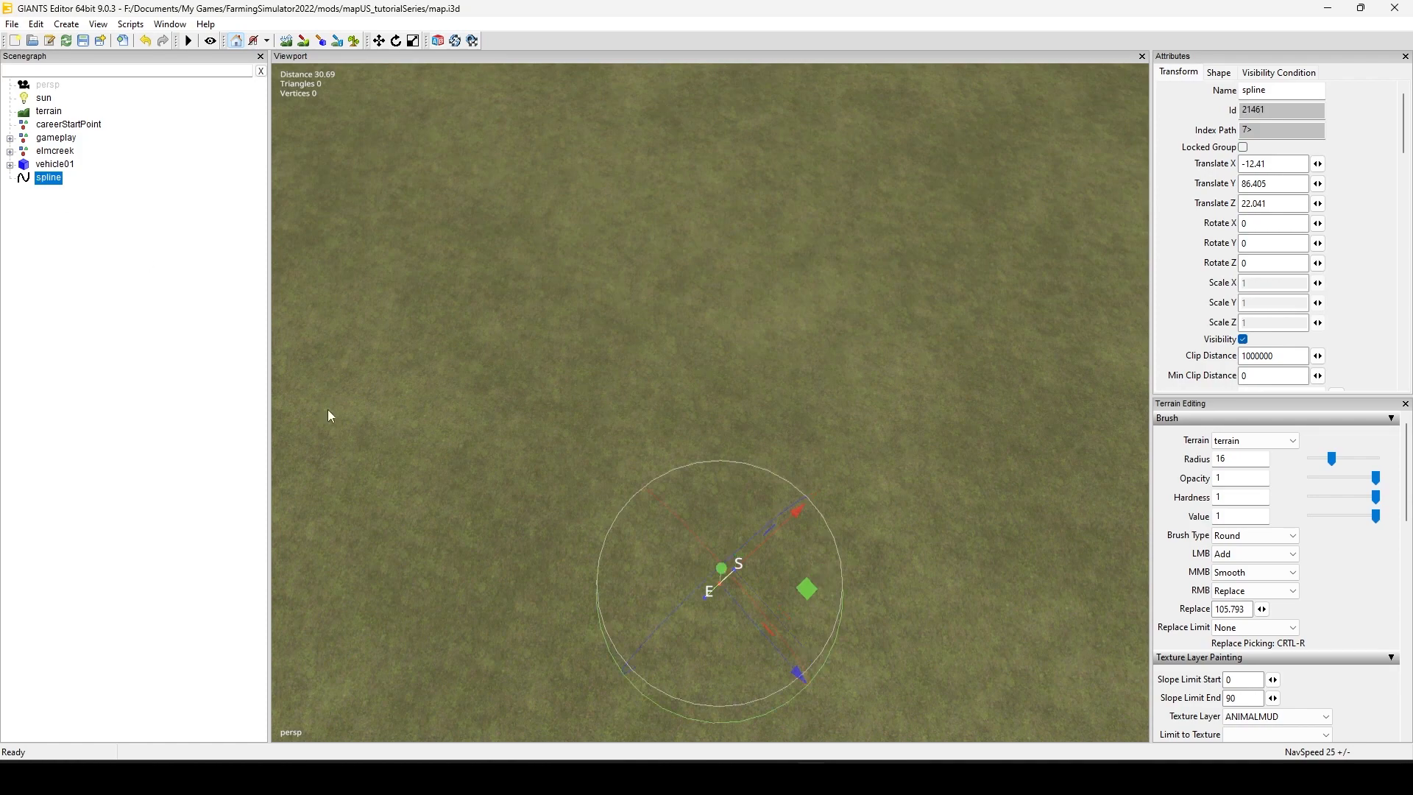
right_click_drag(535, 476, 452, 563, "alt")
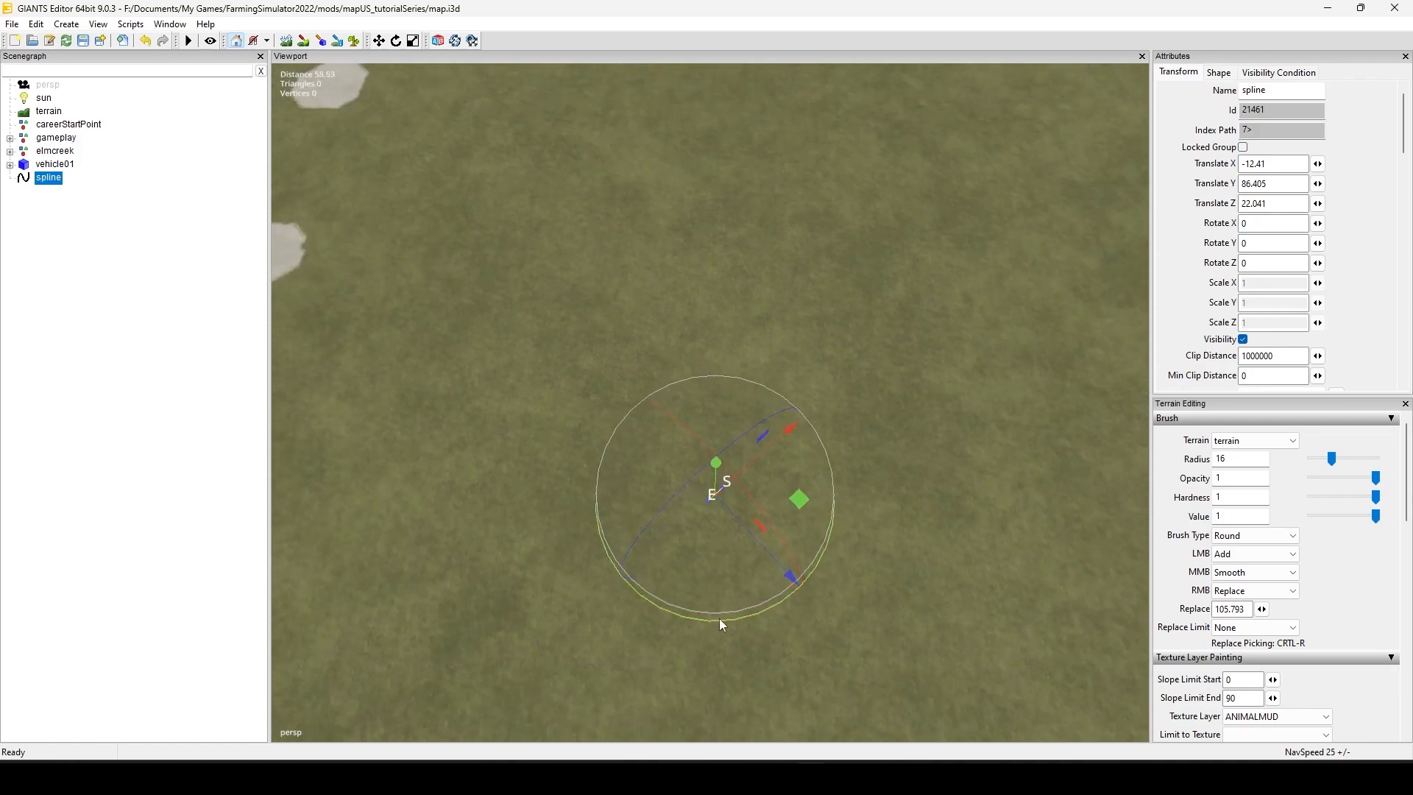
left_click_drag(720, 619, 863, 562)
Step: Rotate the spline back about its vertical axis to a Y rotation of about 11.8
right_click_drag(908, 580, 284, 618, "alt")
left_click_drag(683, 565, 729, 468, "alt")
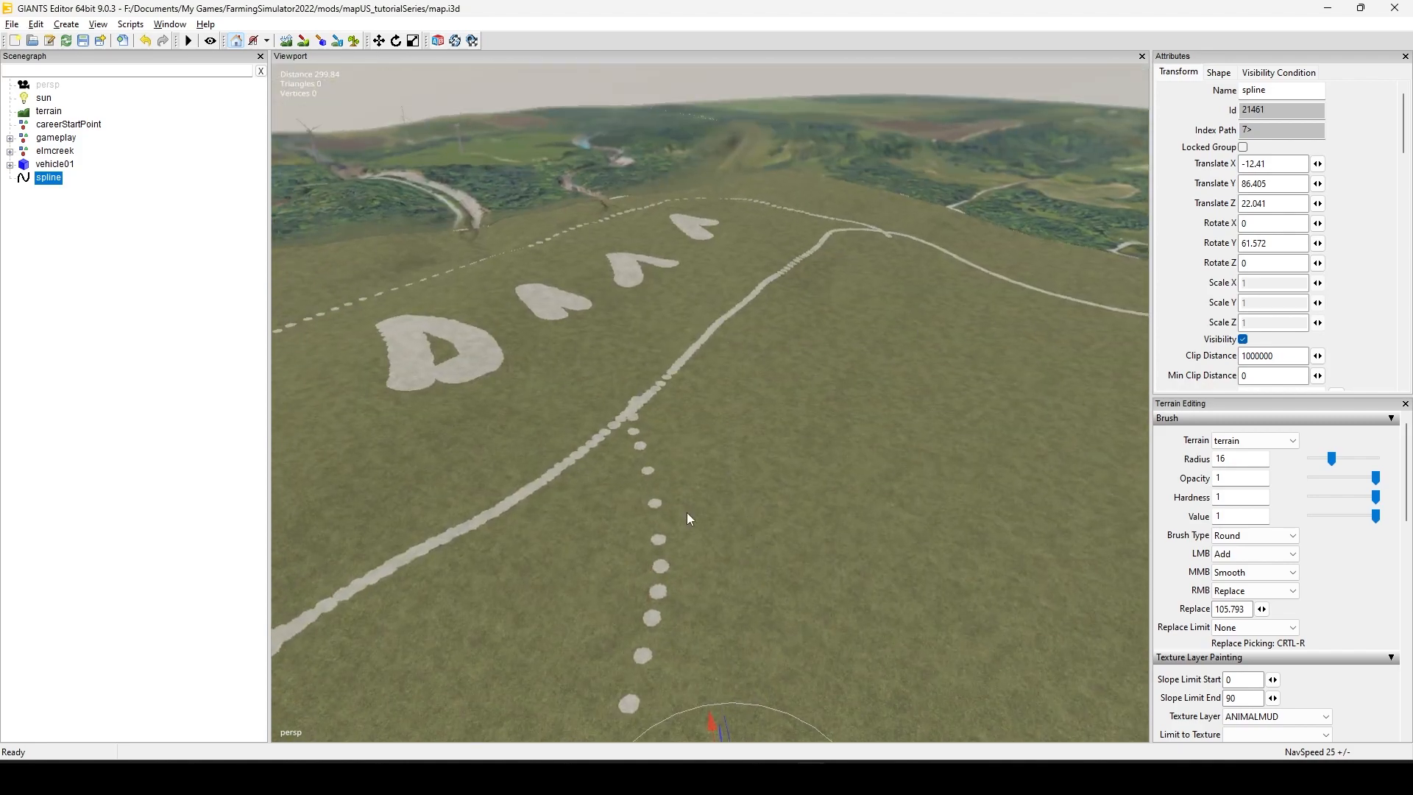
left_click_drag(687, 512, 761, 613, "alt")
right_click_drag(553, 630, 657, 617, "alt")
middle_click_drag(657, 617, 738, 433, "alt")
right_click_drag(608, 561, 847, 374, "alt")
right_click_drag(666, 598, 729, 558, "alt")
middle_click_drag(604, 632, 735, 479, "alt")
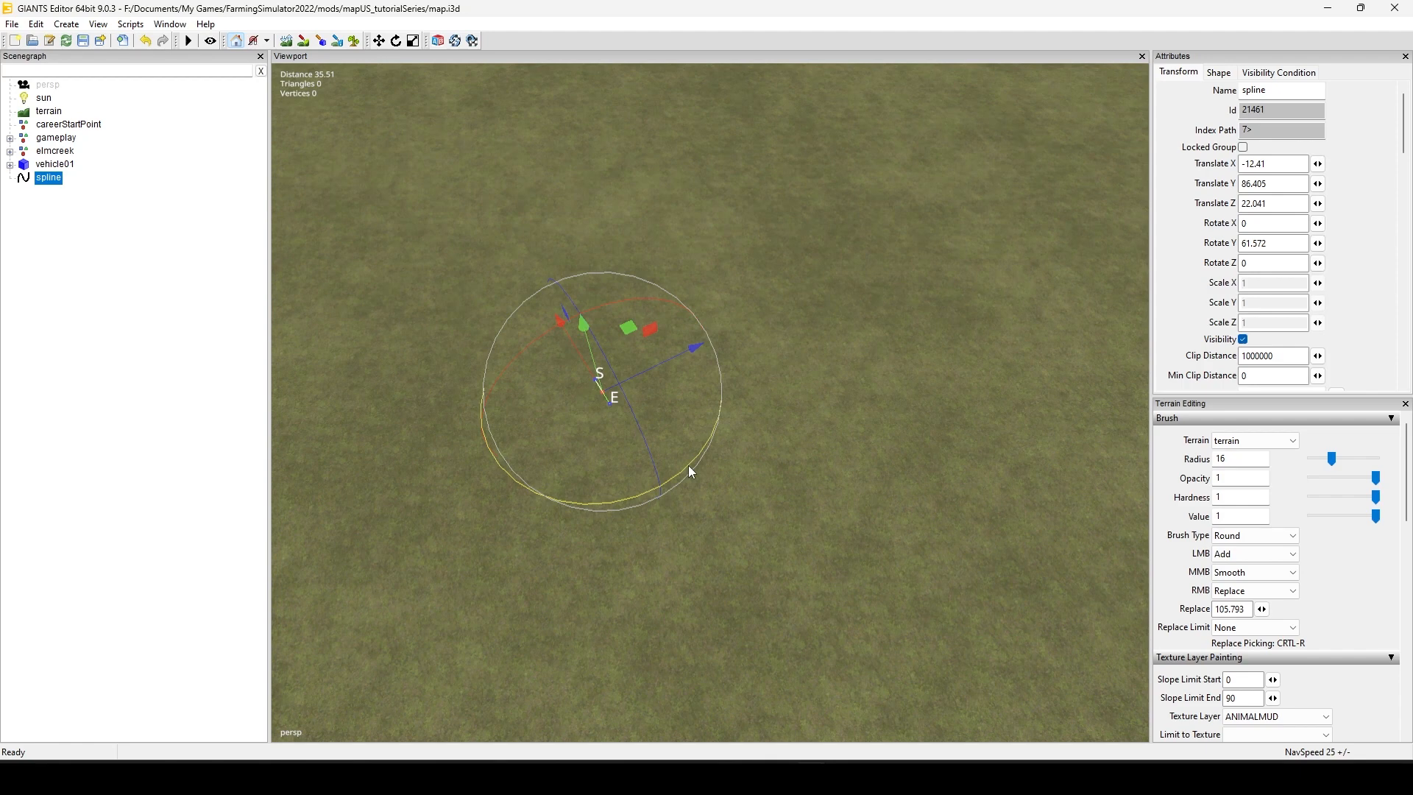
left_click_drag(687, 465, 572, 559)
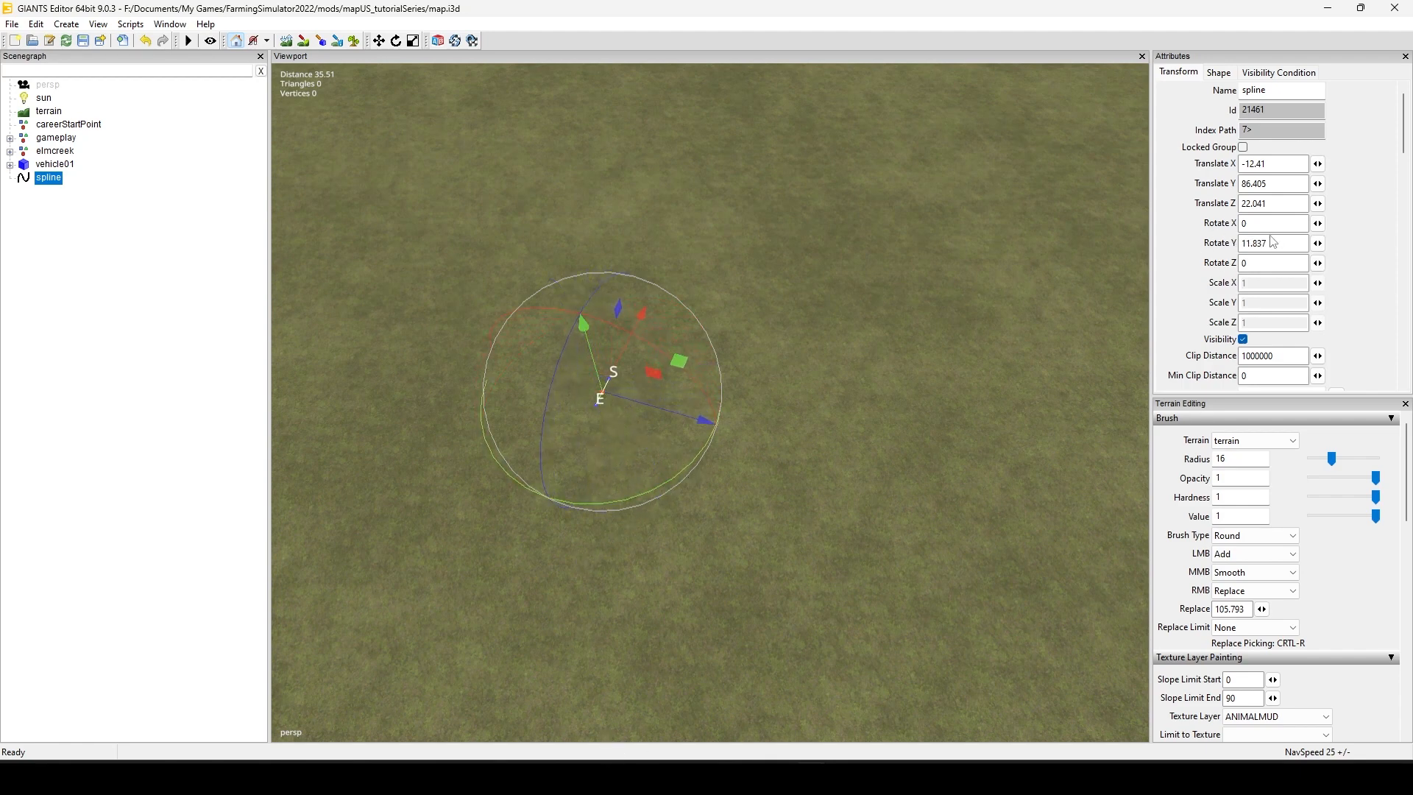
Step: Set the spline's Y rotation to 0
double_click(1270, 244)
type("0")
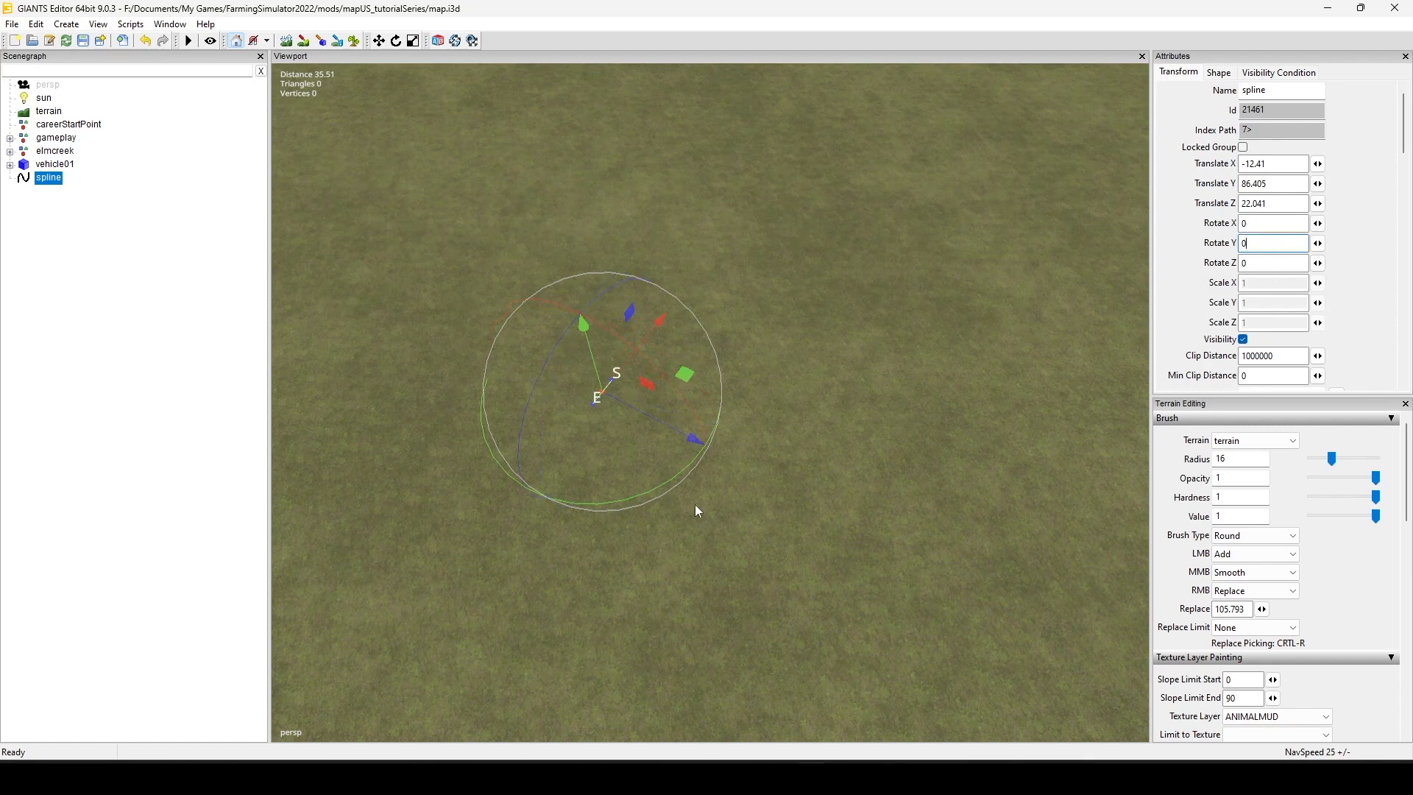
Step: Examine the spline's start (S) and end (E) markers up close
scroll(692, 508, "up", 5)
middle_click_drag(734, 487, 755, 501, "alt")
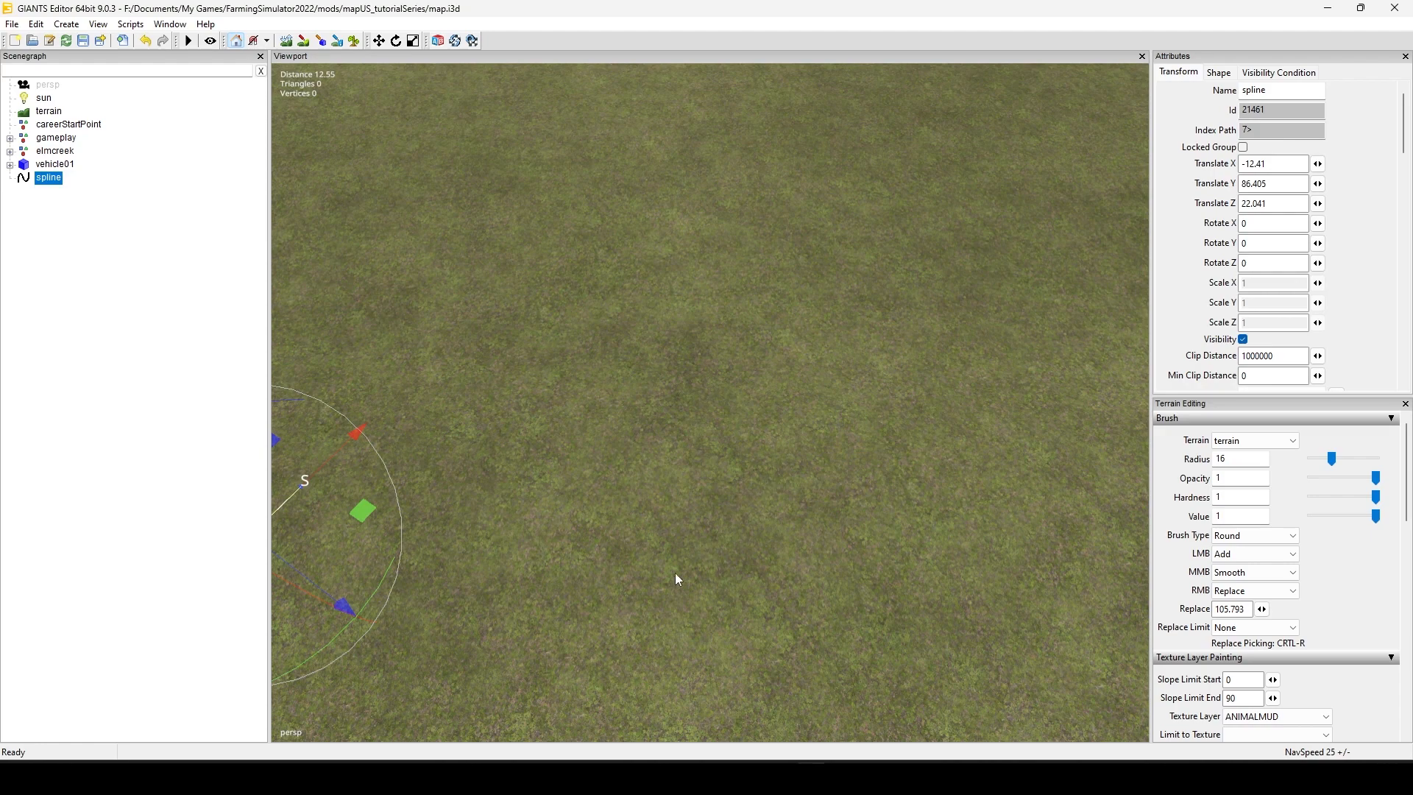
scroll(695, 437, "down", 5)
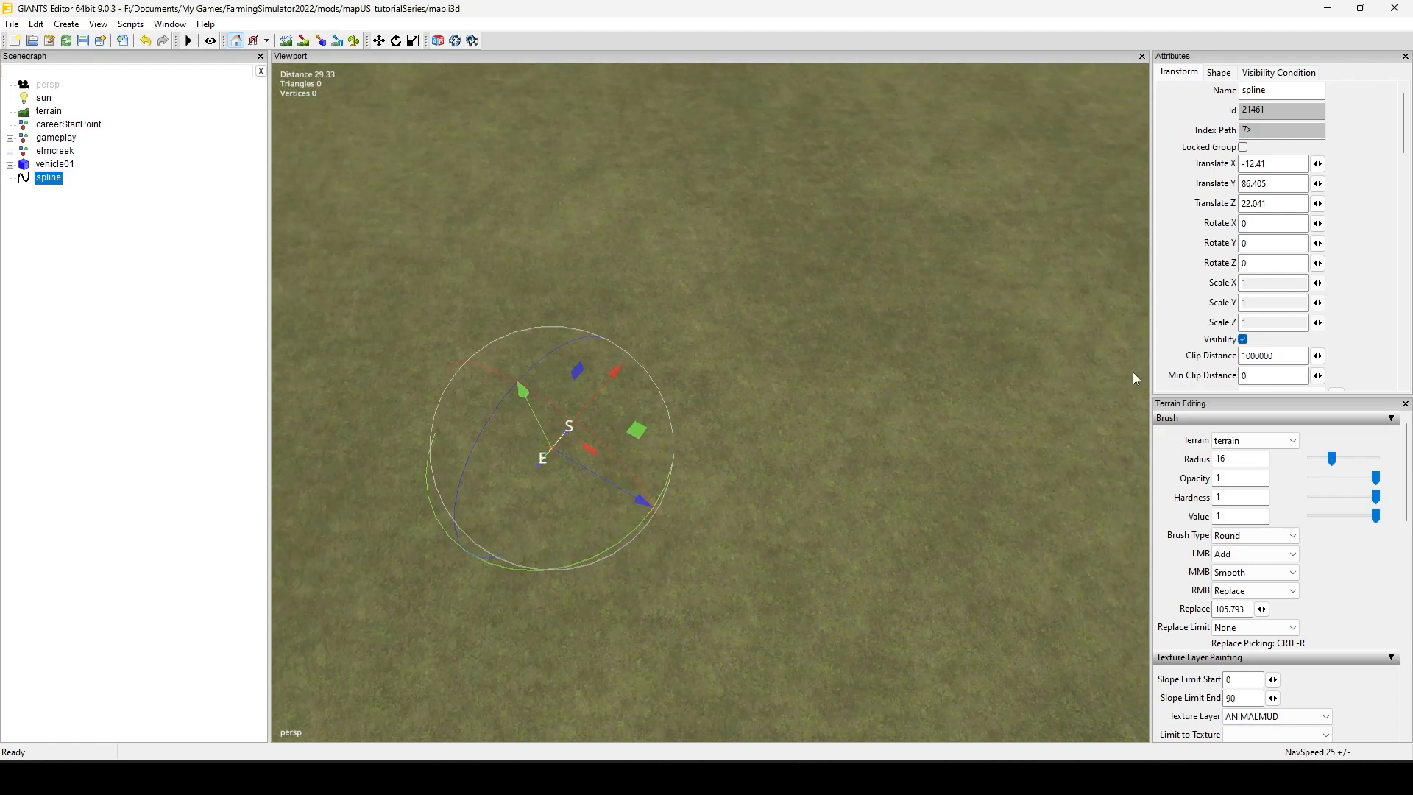
middle_click_drag(566, 612, 599, 562, "alt")
scroll(458, 633, "up", 5)
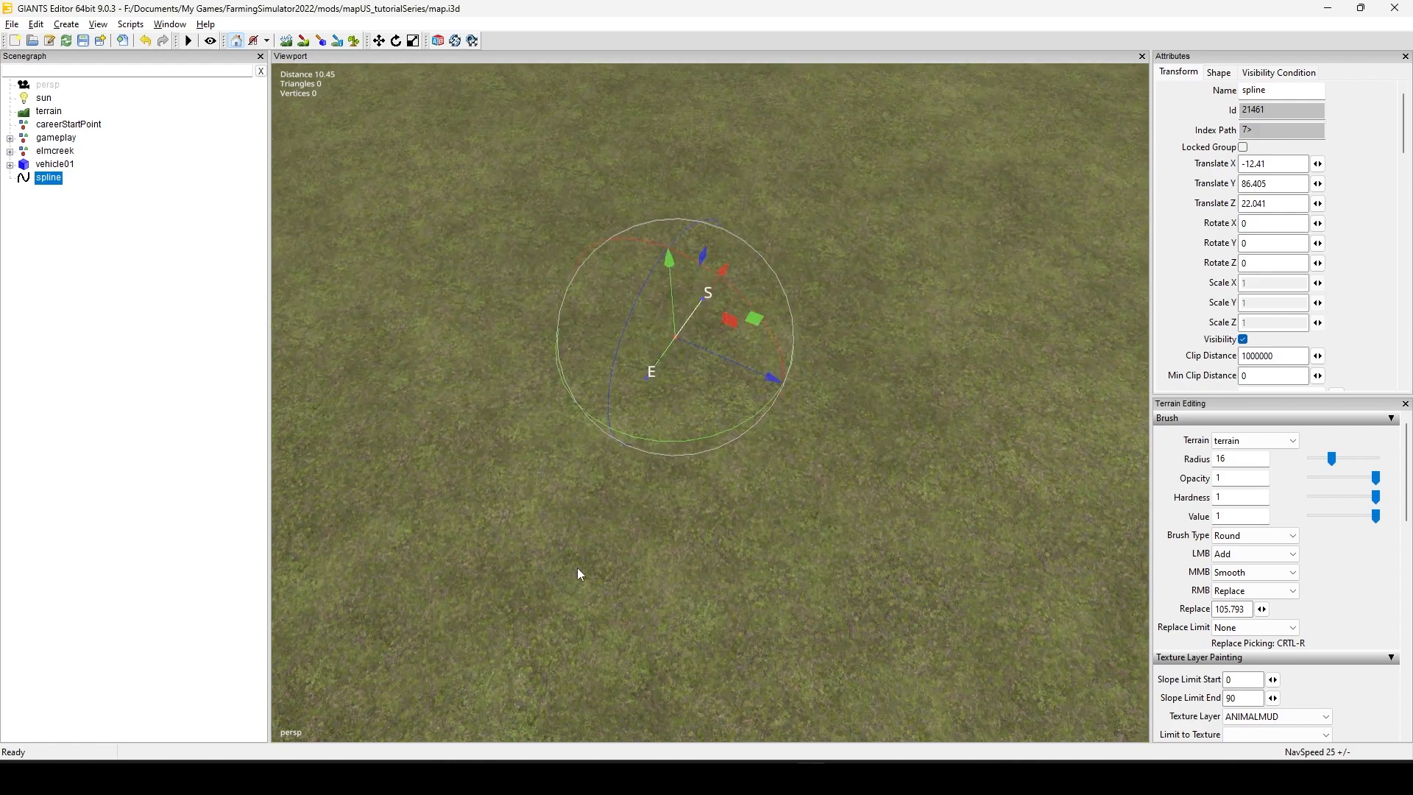
scroll(580, 575, "down", 3)
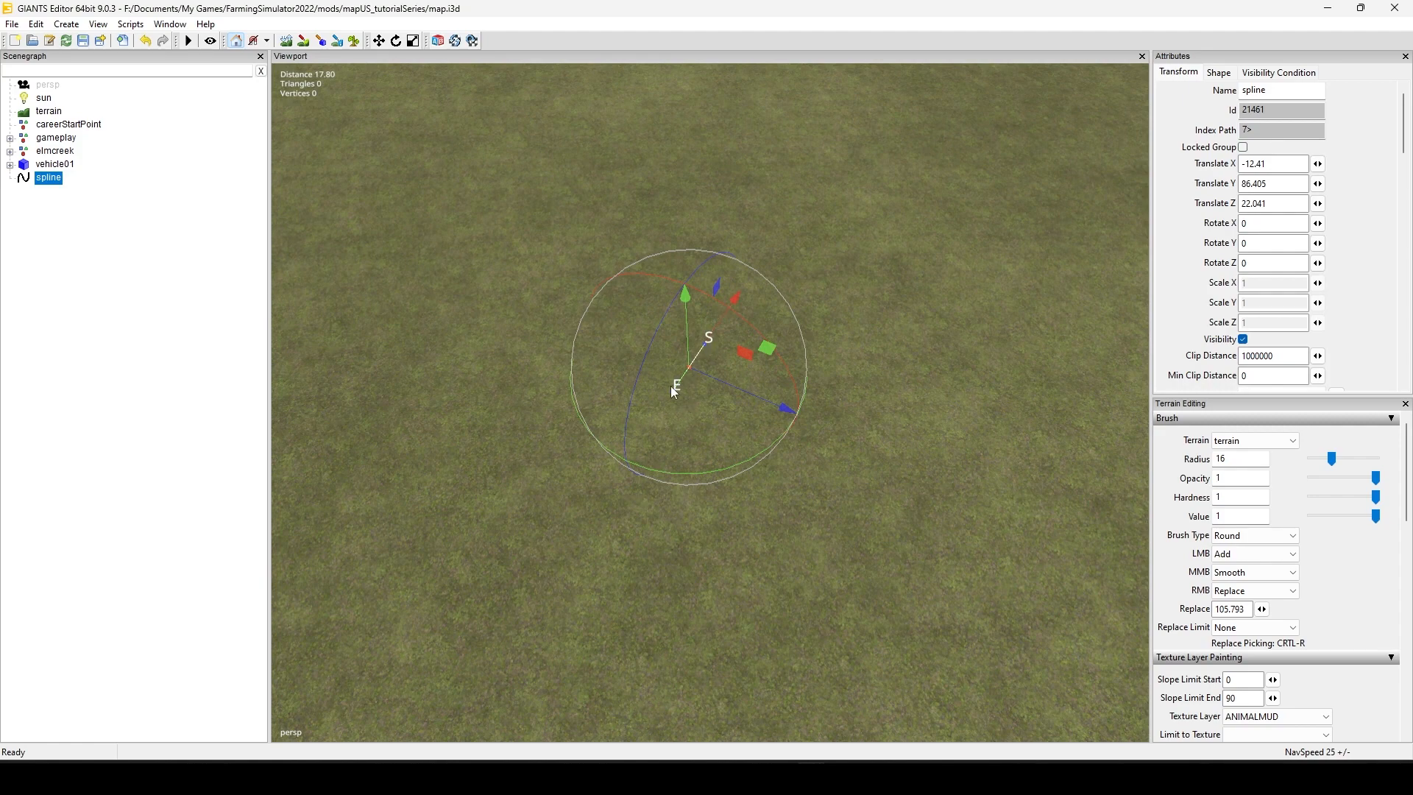
scroll(558, 497, "up", 5)
scroll(569, 485, "down", 1)
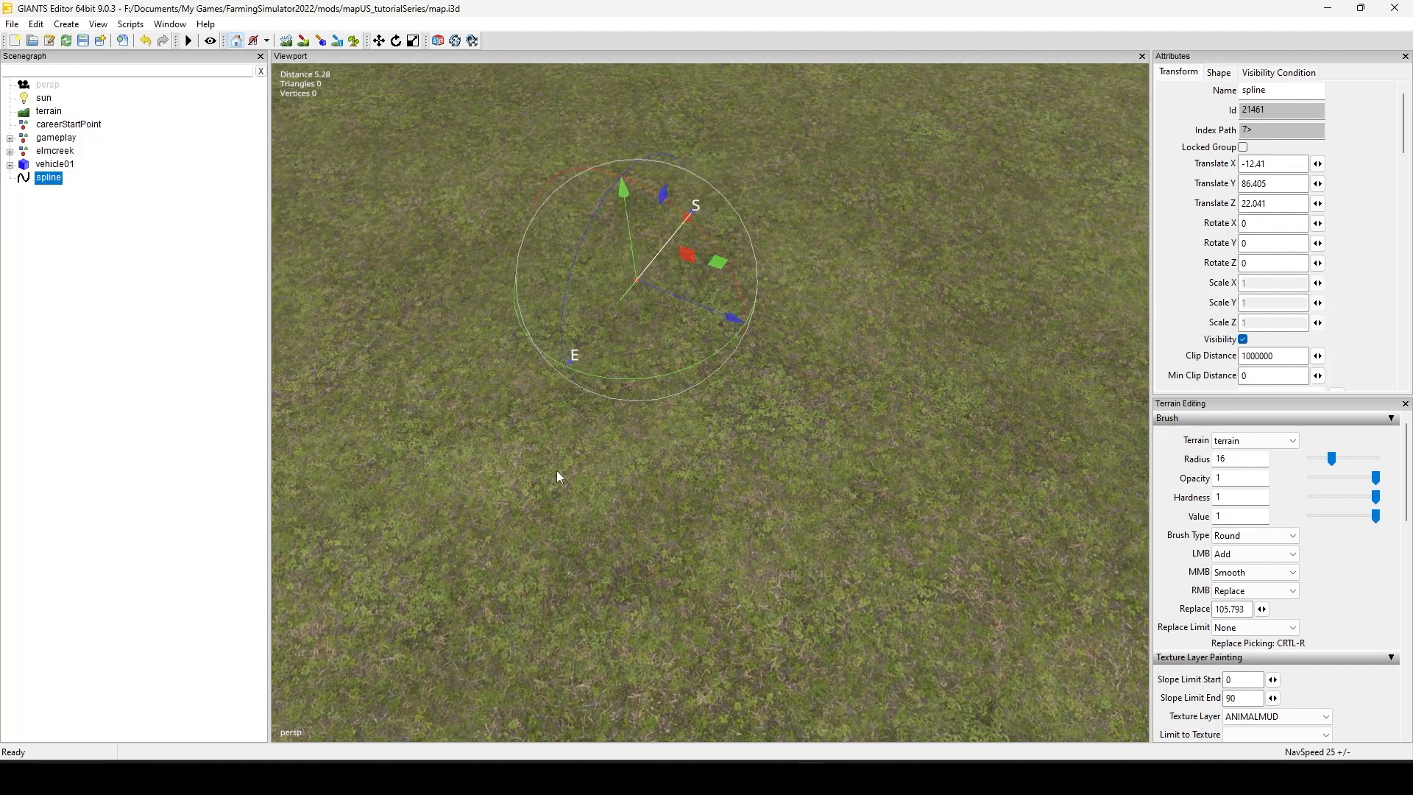
scroll(548, 508, "down", 1)
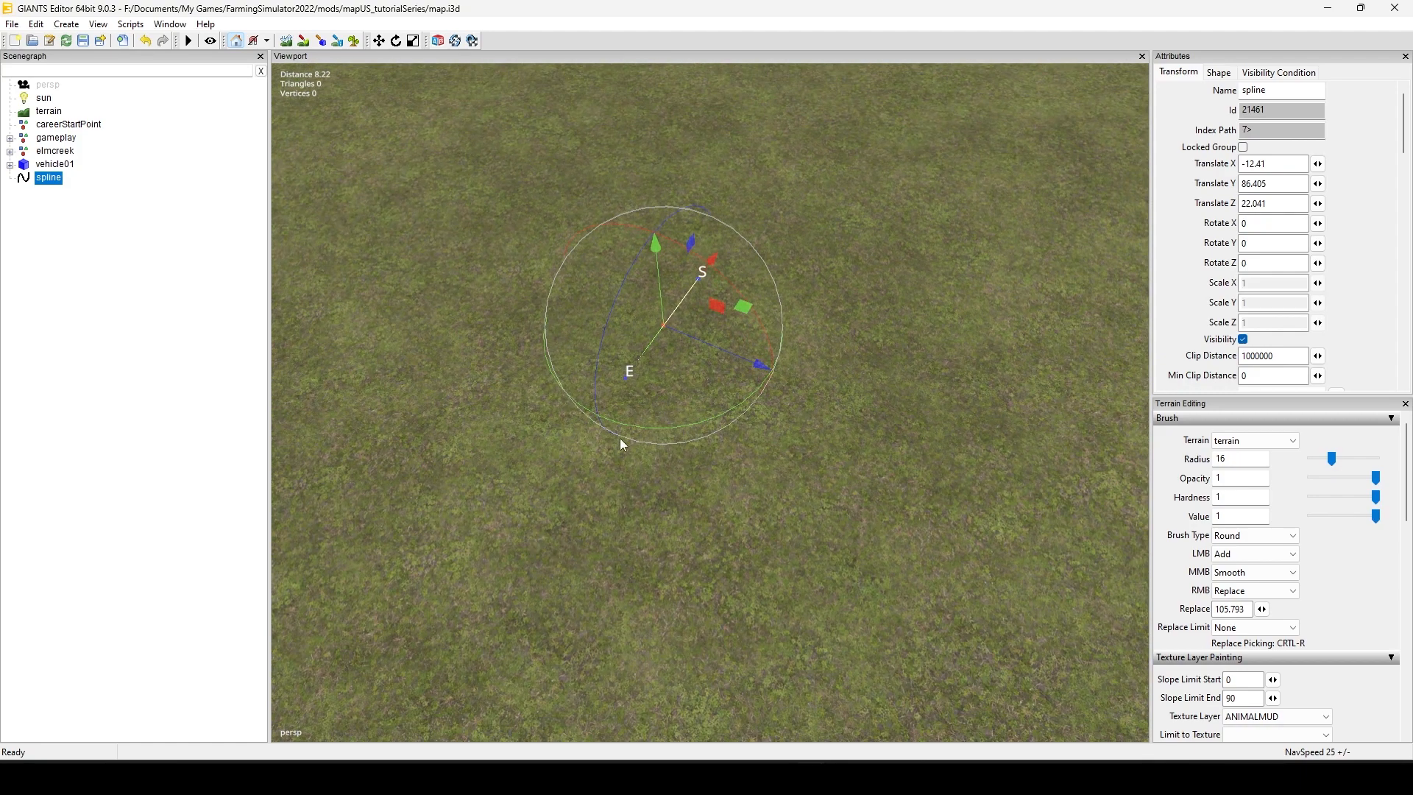
Step: Reposition the spline's start point and end point on the terrain, pulling them apart into a longer, nearly straight line
left_click(699, 279)
left_click_drag(655, 461, 714, 475, "alt")
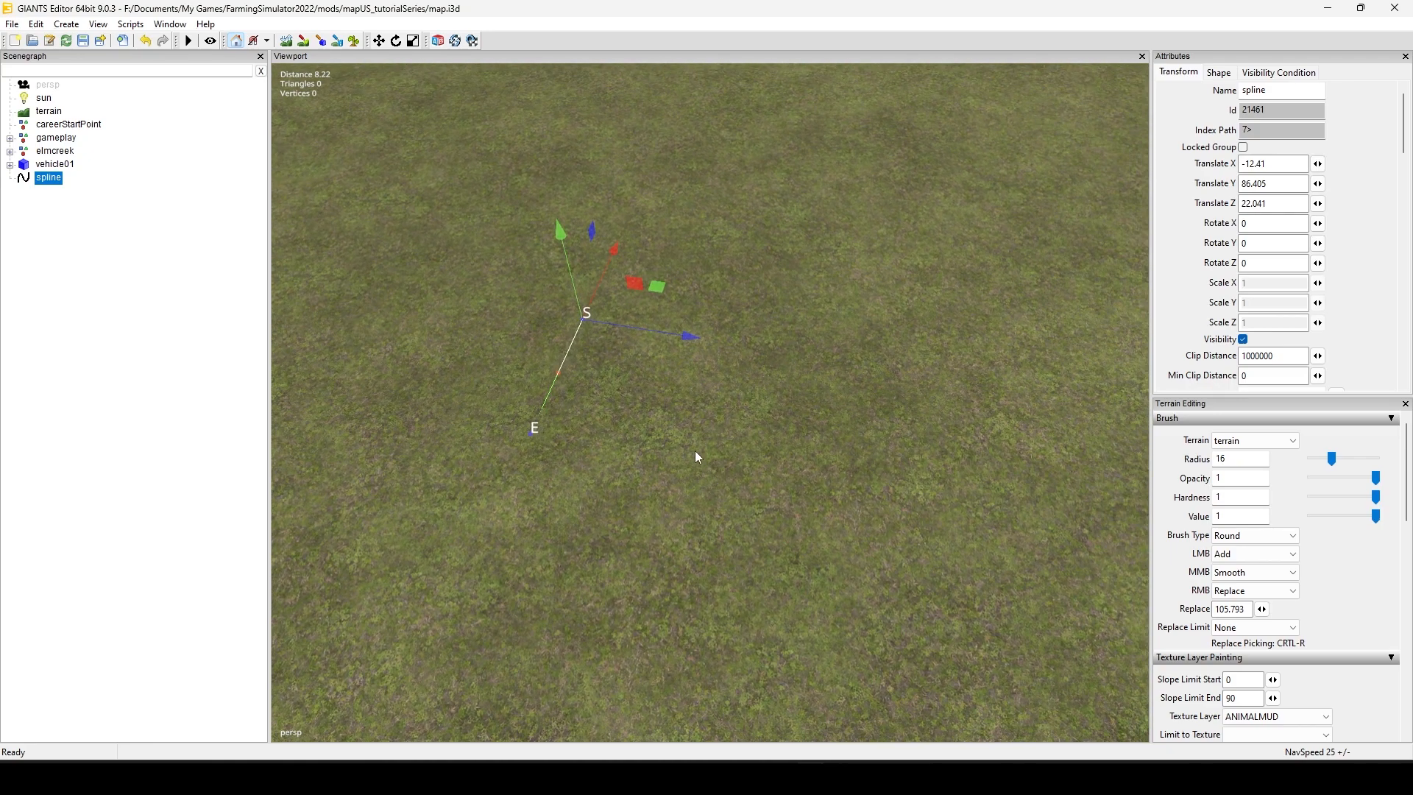
left_click(712, 436)
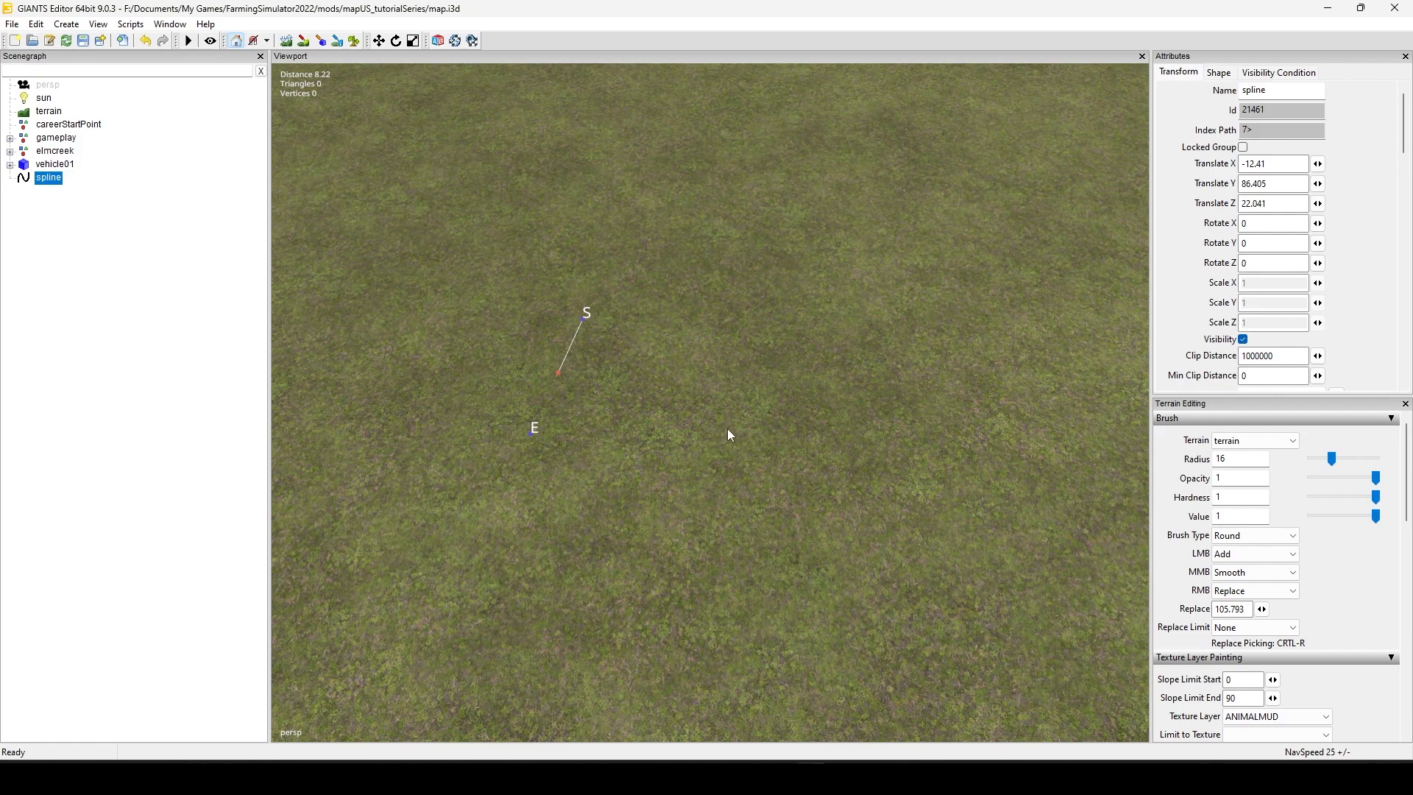
left_click(808, 405)
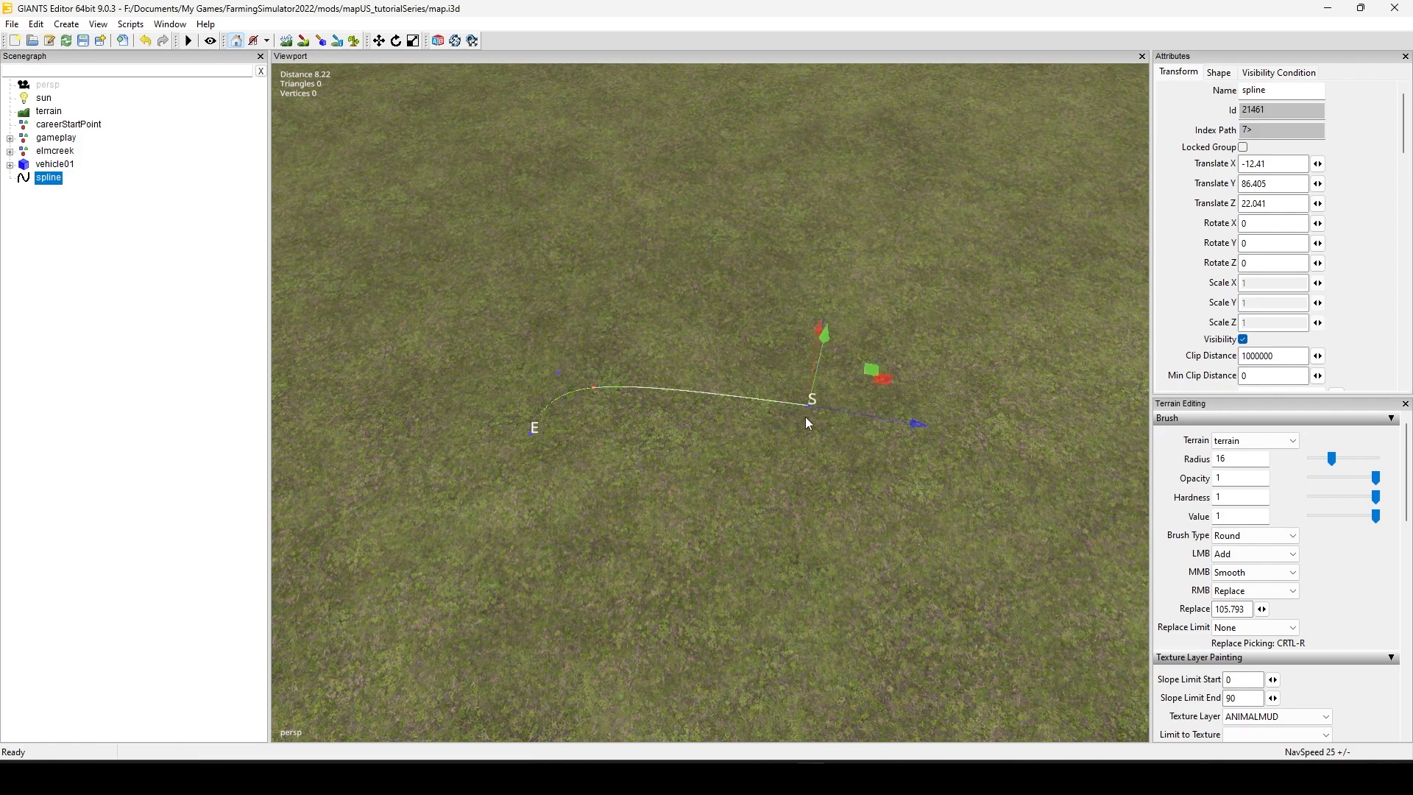
left_click(534, 437)
left_click_drag(614, 409, 528, 298)
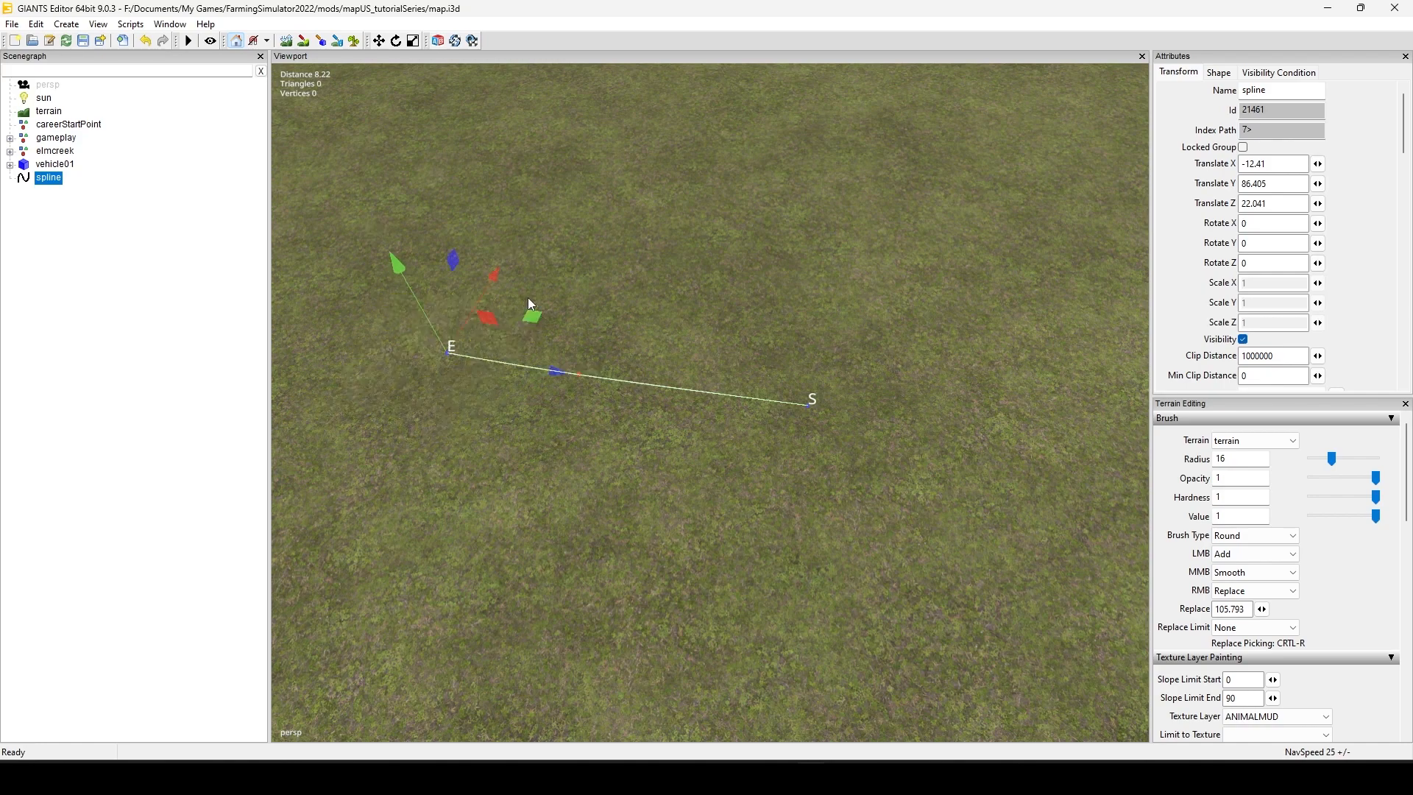
Step: Select the whole spline object and examine its line and its S and E ends from above
middle_click_drag(714, 479, 634, 522, "alt")
left_click_drag(635, 523, 690, 518, "alt")
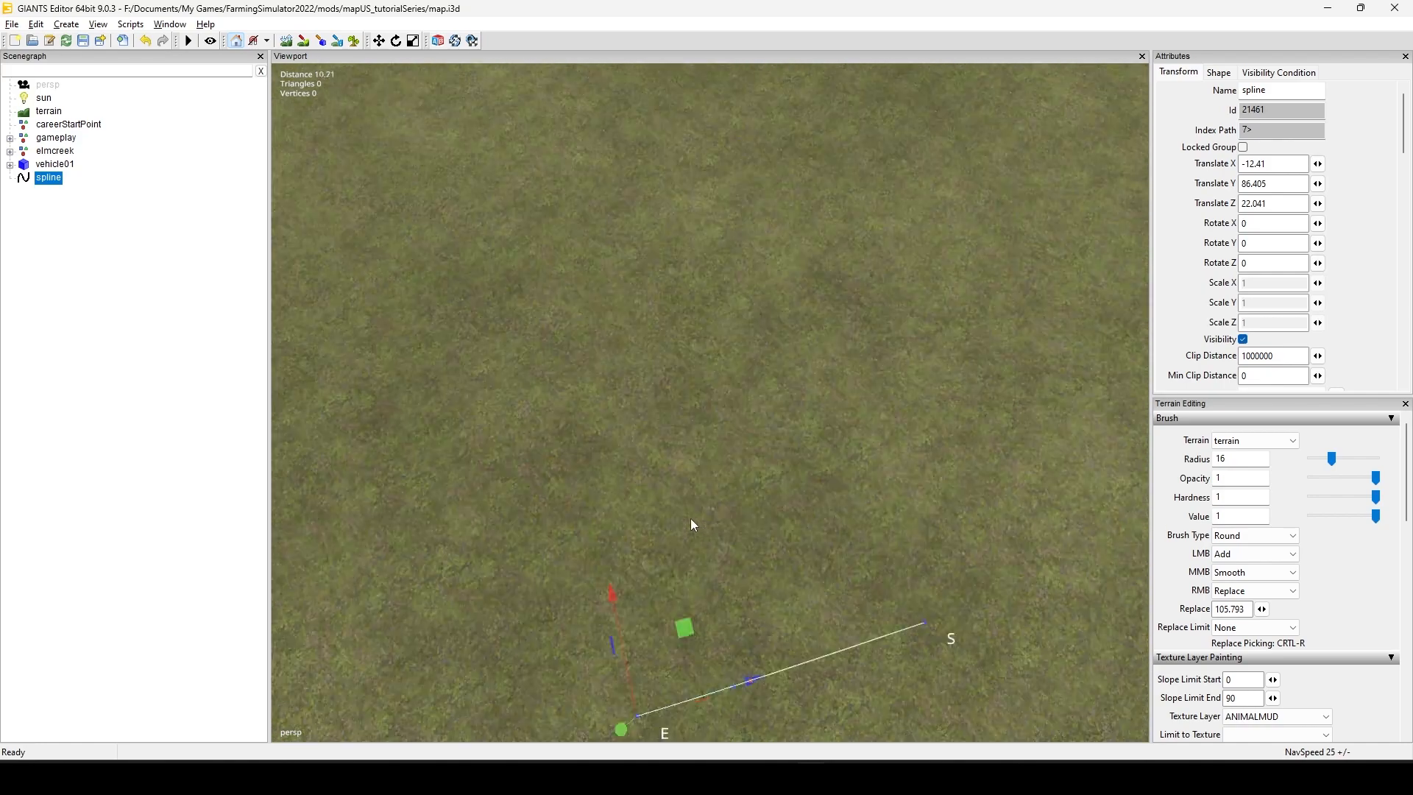
middle_click_drag(690, 518, 549, 460, "alt")
left_click(53, 178)
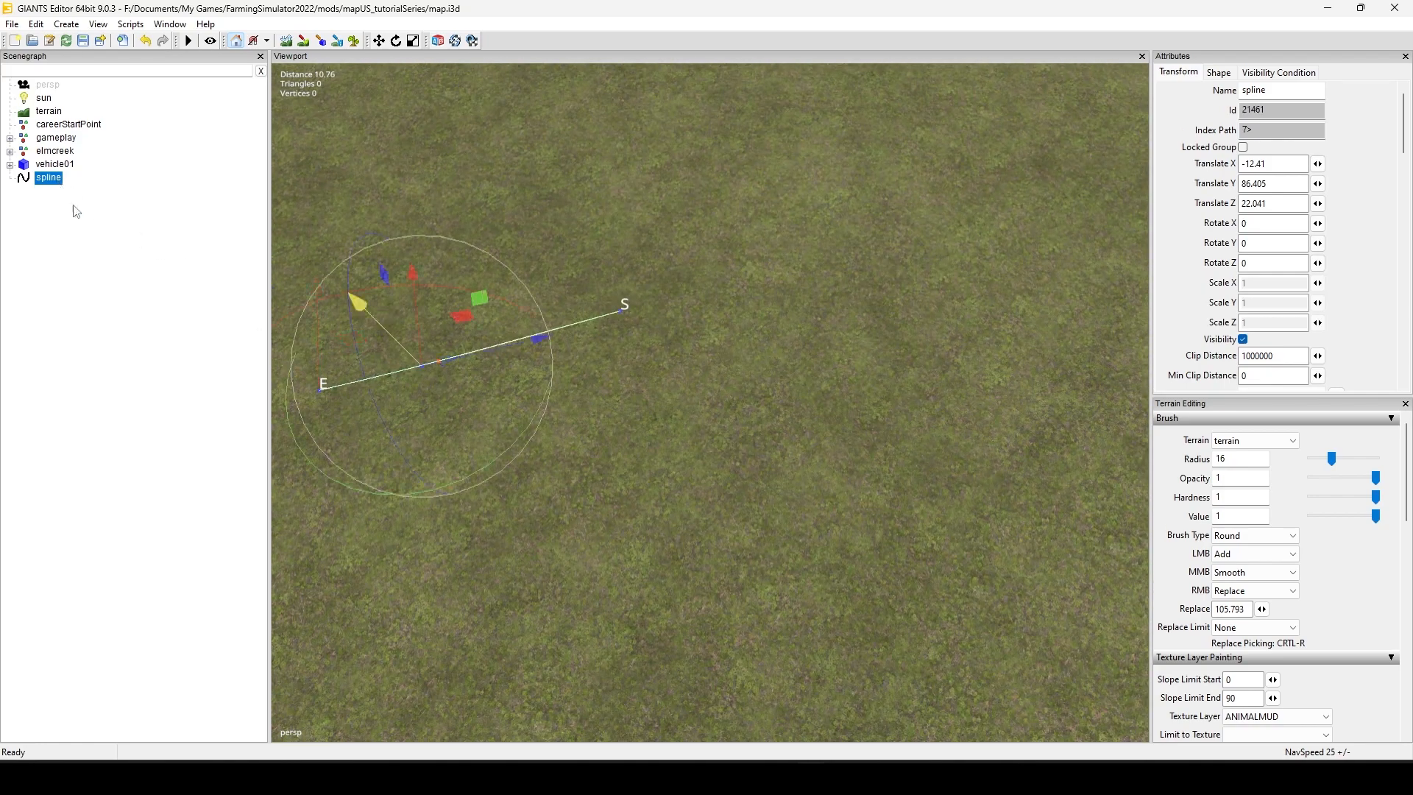
middle_click_drag(374, 514, 413, 507, "alt")
left_click_drag(414, 507, 528, 527, "alt")
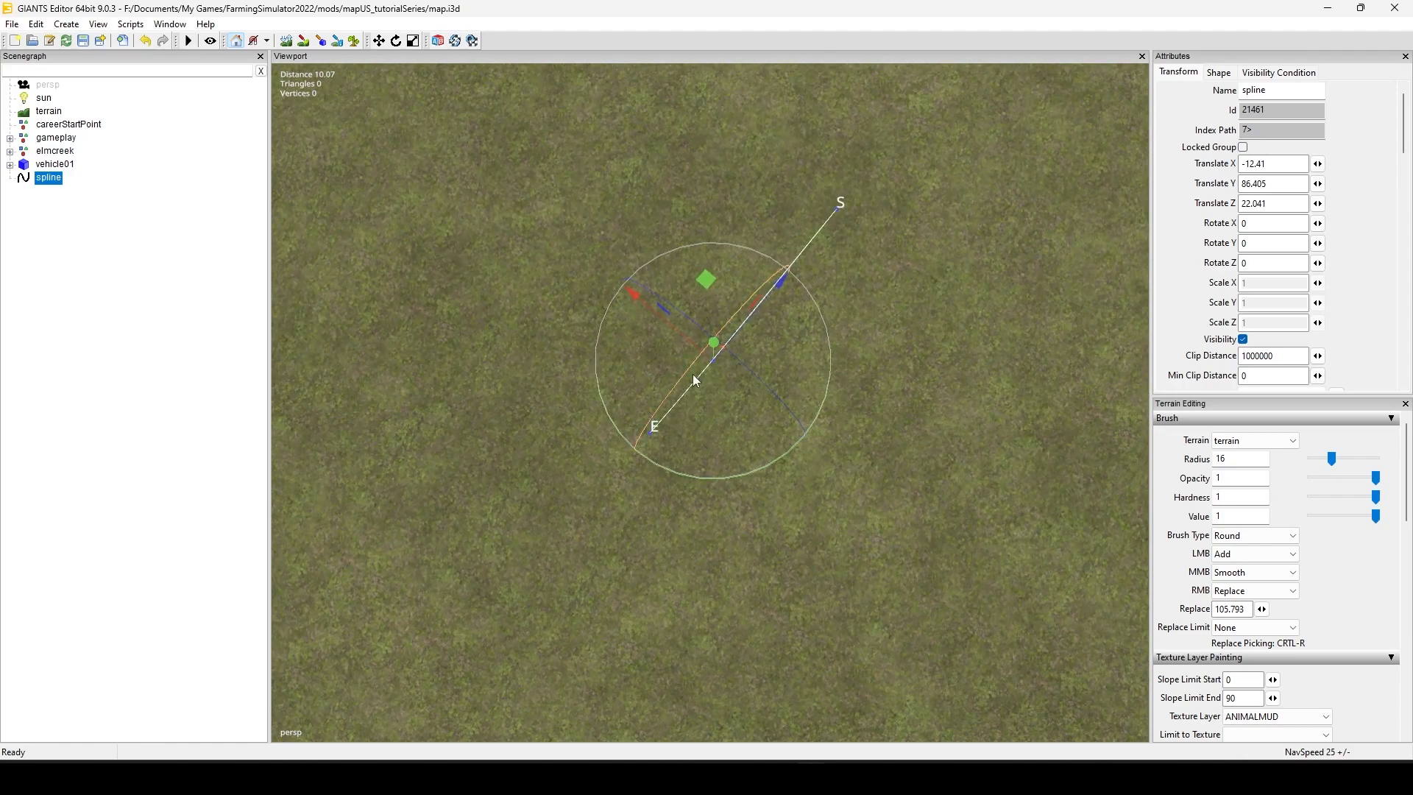
middle_click_drag(805, 410, 772, 478, "alt")
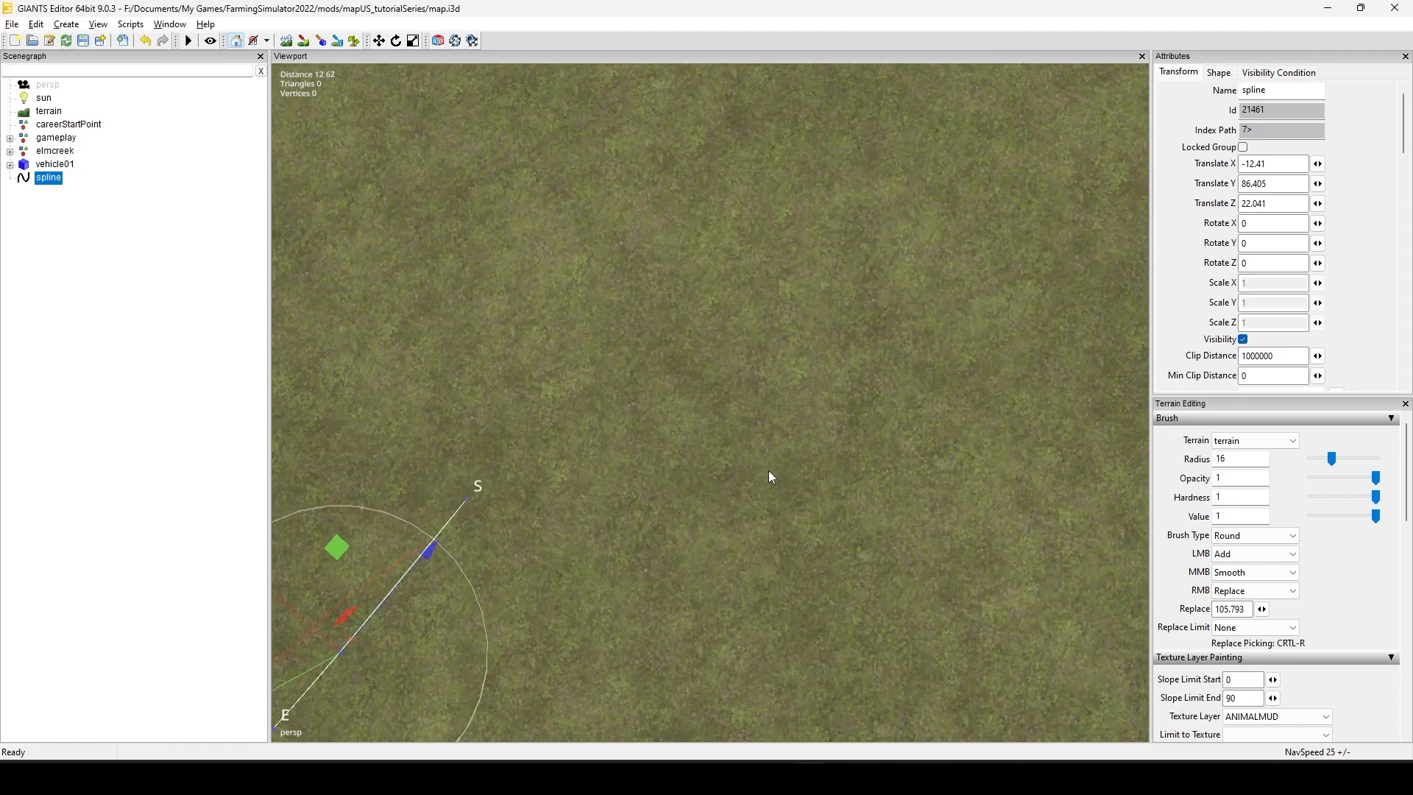
left_click_drag(824, 464, 743, 464, "alt")
middle_click_drag(743, 464, 857, 473, "alt")
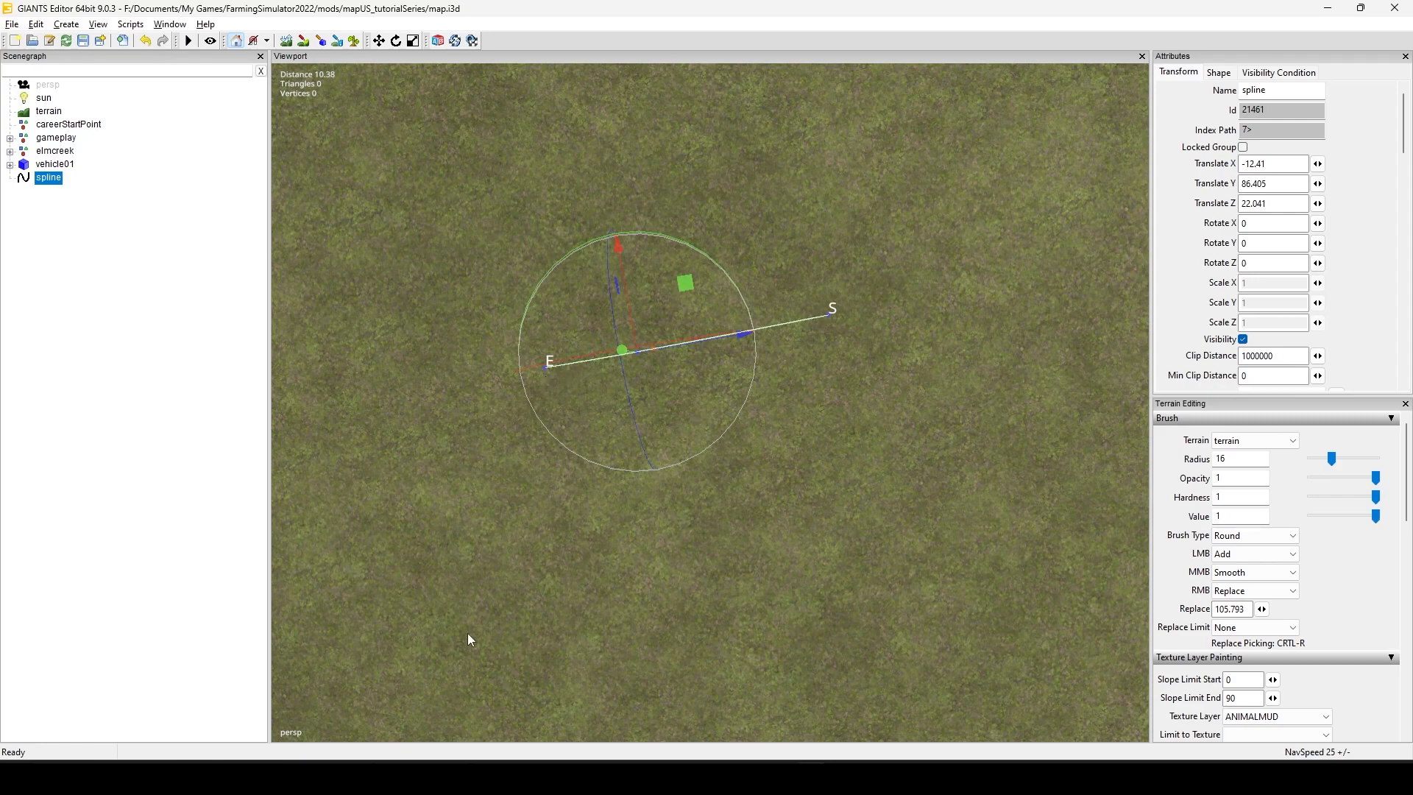
right_click_drag(468, 633, 480, 608, "alt")
mouse_move(480, 608)
middle_mouse_down("alt")
mouse_move(511, 612)
mouse_move(481, 599)
middle_mouse_up("alt")
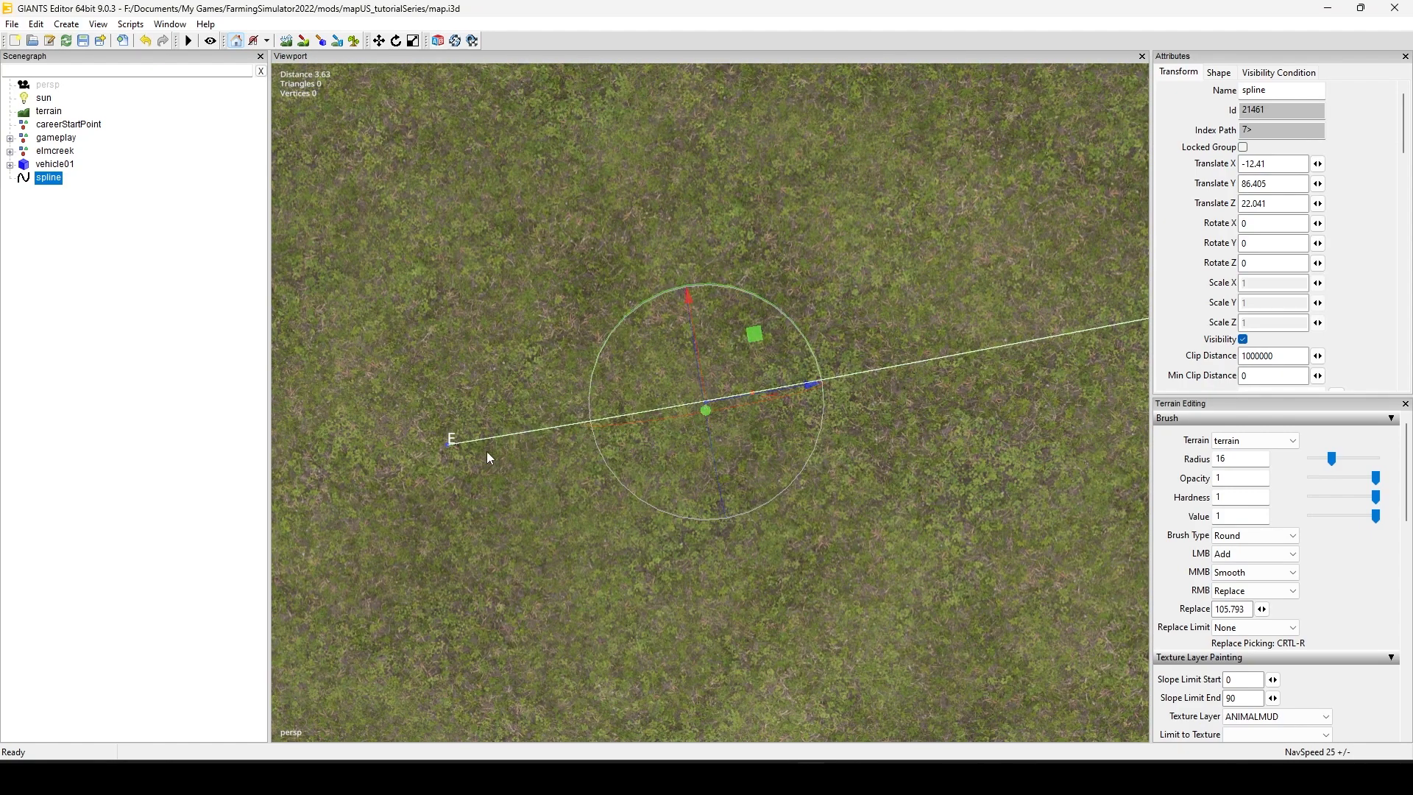
Step: Delete the control point at the spline's E end
left_click(446, 448)
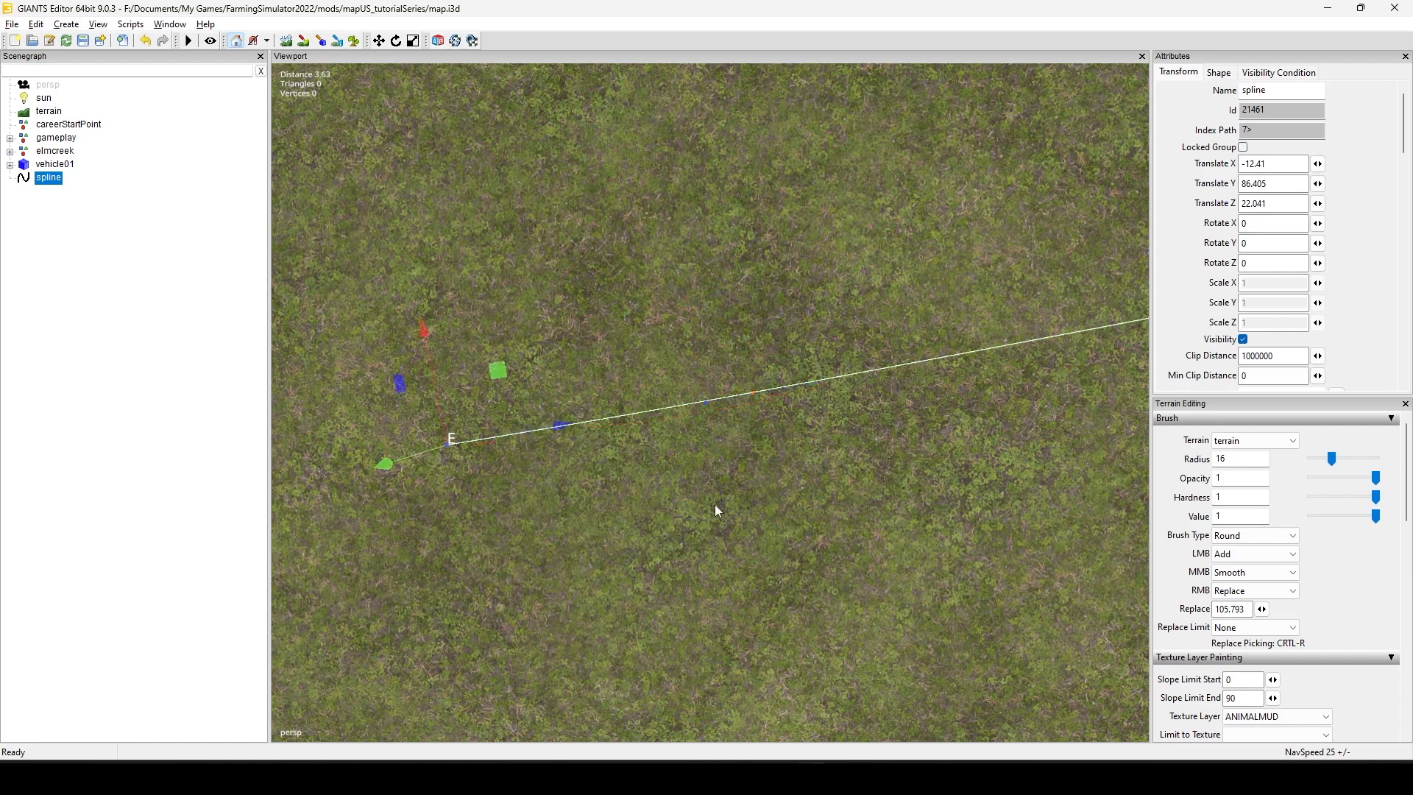
scroll(713, 507, "down", 5)
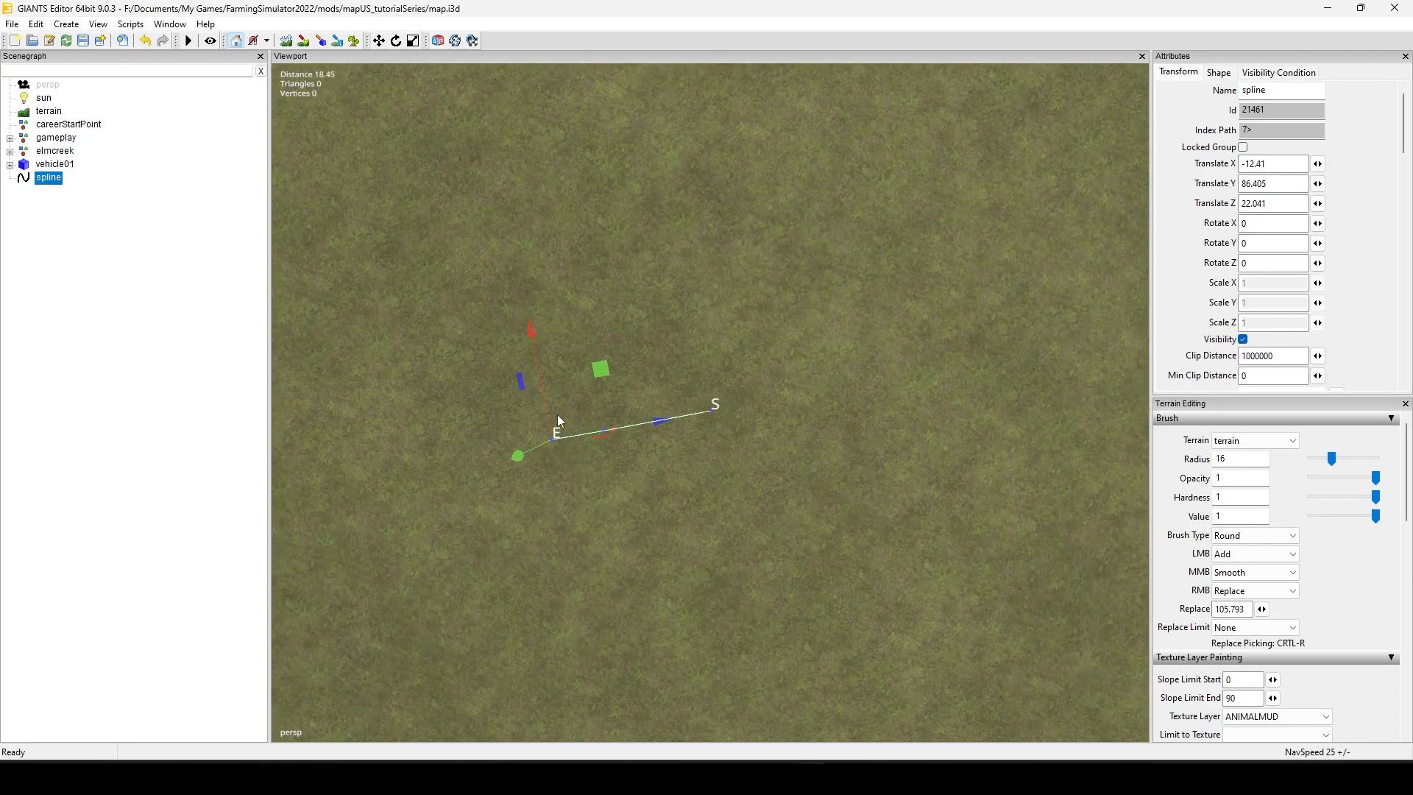
key("Delete")
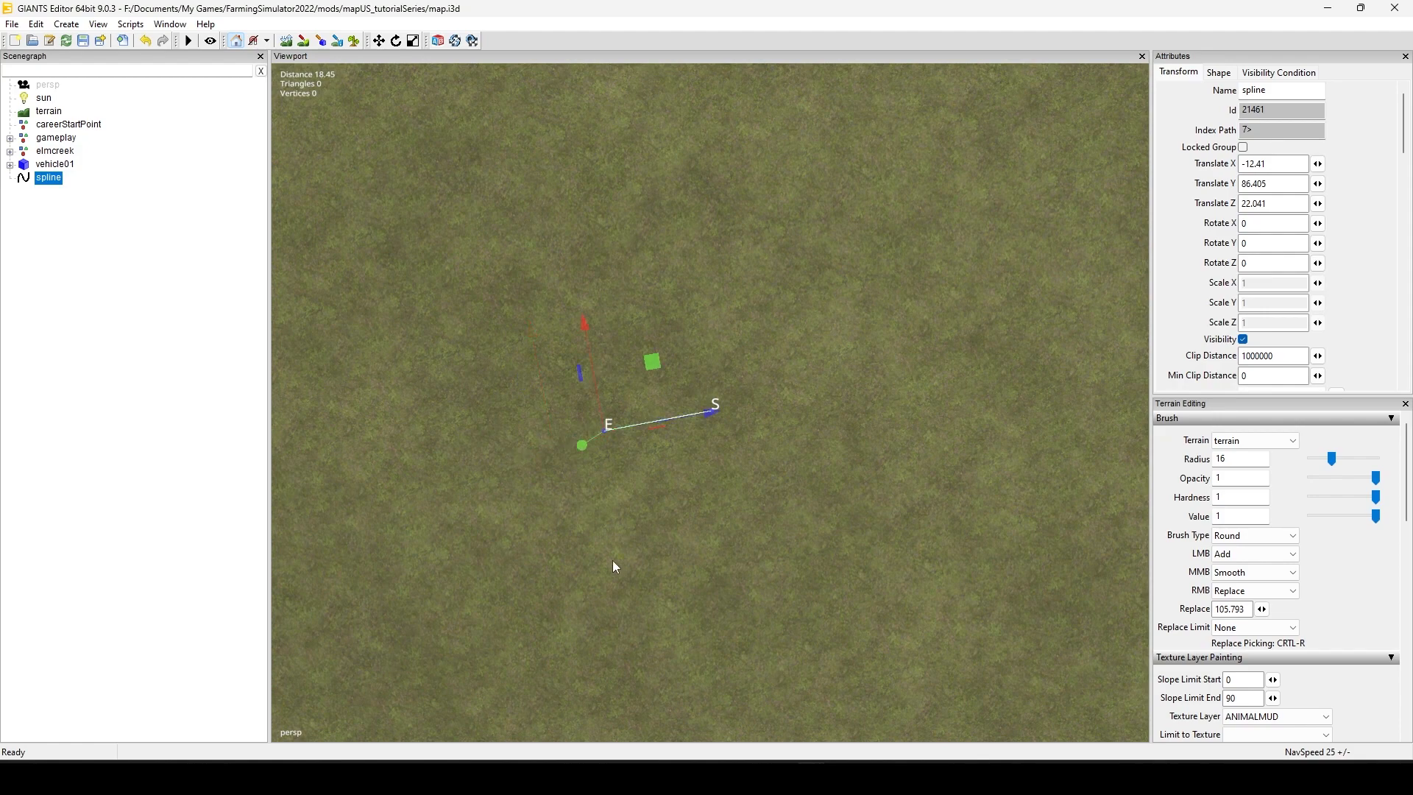
scroll(504, 496, "up", 5)
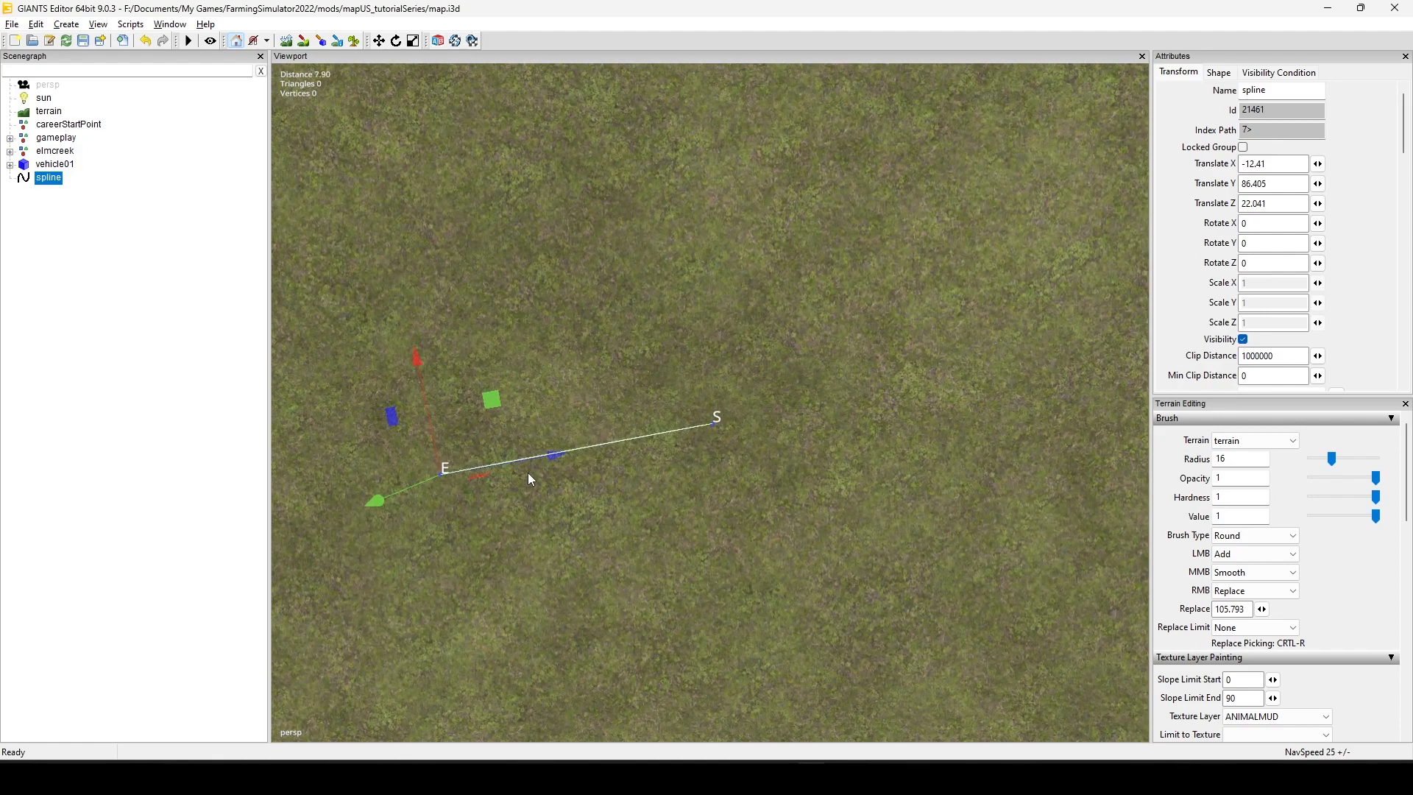
Step: Move the spline's start point far across the terrain, stretching the spline into one long straight segment
scroll(697, 466, "down", 6)
left_click_drag(594, 534, 792, 503, "alt")
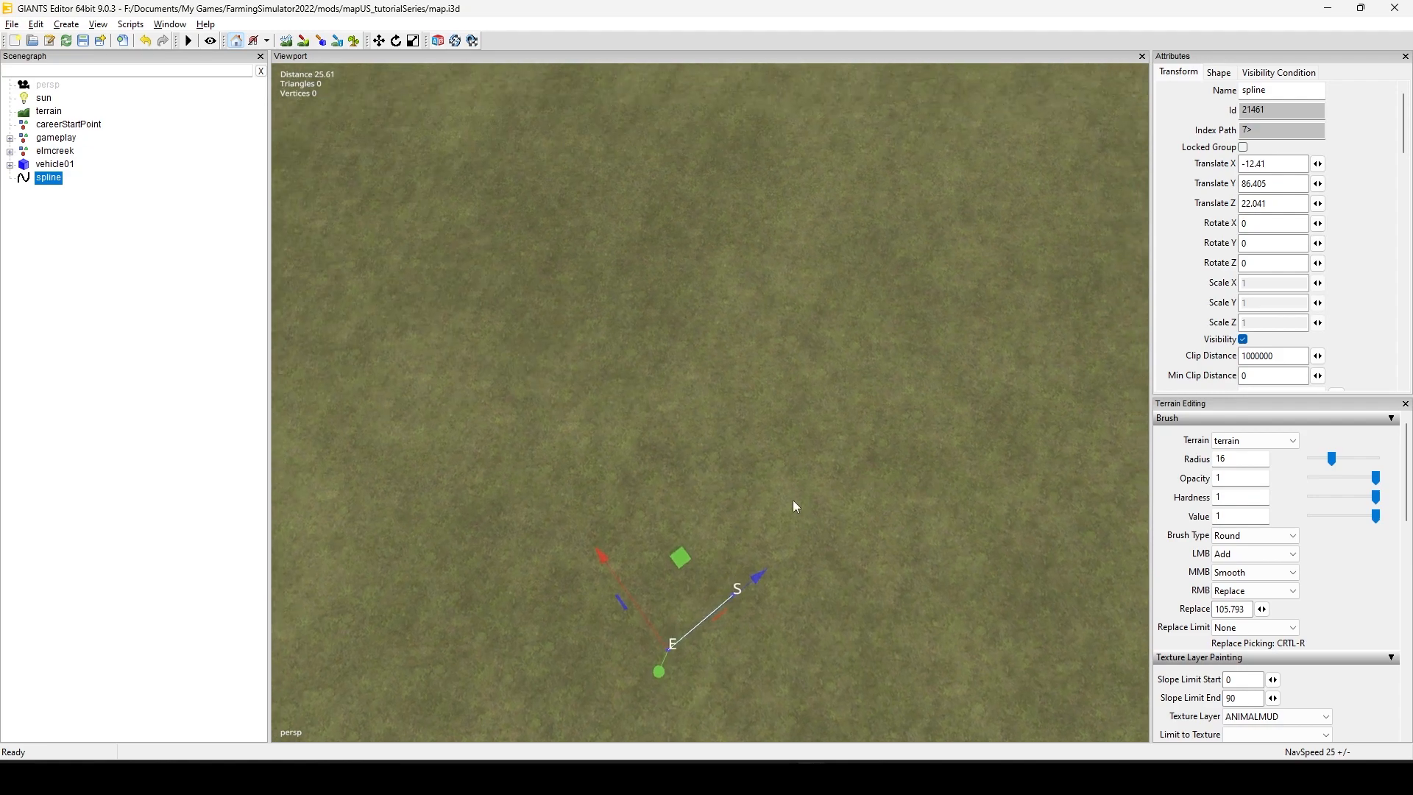
scroll(792, 504, "down", 3)
middle_click_drag(770, 480, 789, 487, "alt")
left_click_drag(789, 487, 739, 514, "alt")
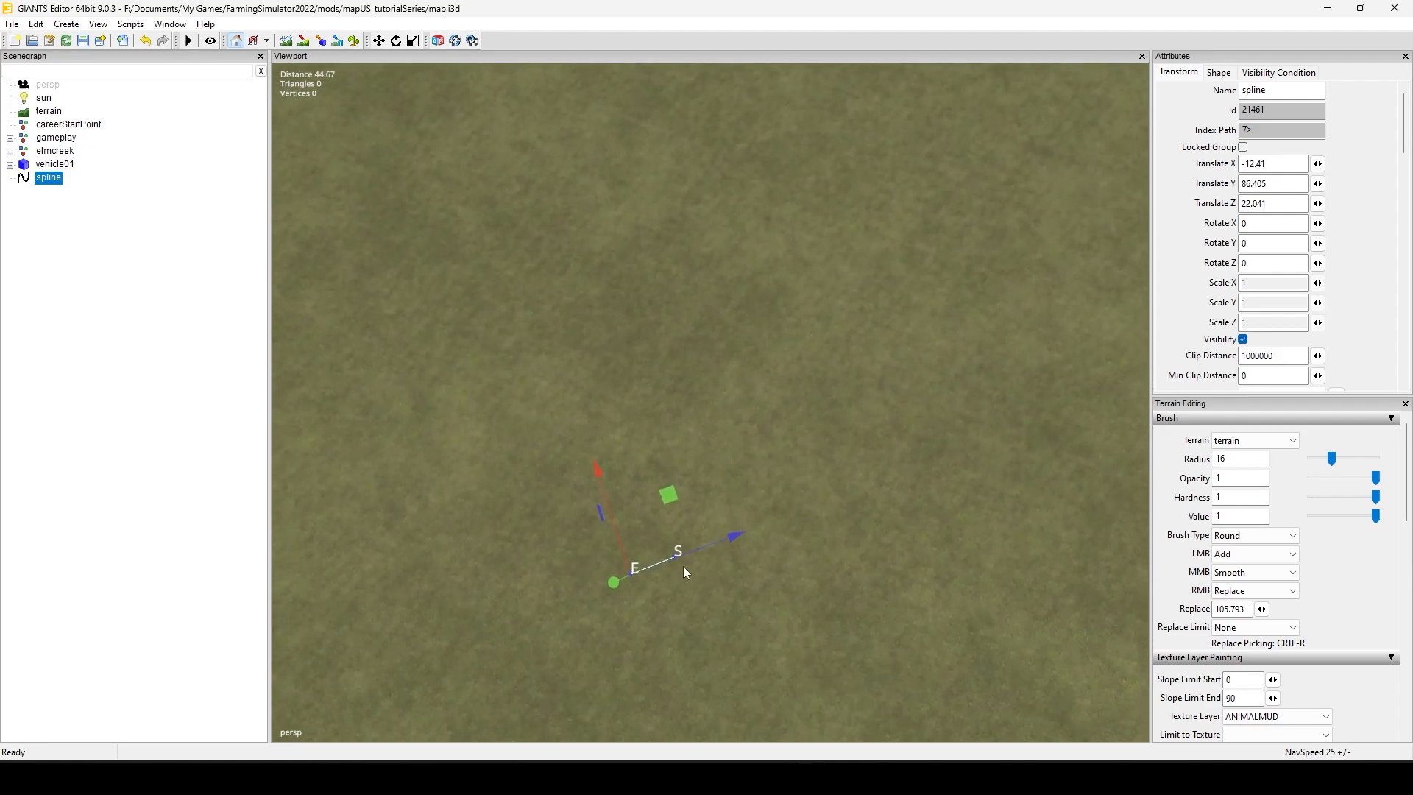
left_click(683, 567)
key("ctrl+b")
left_click(621, 350)
left_click_drag(625, 356, 576, 546)
left_click_drag(802, 342, 586, 111)
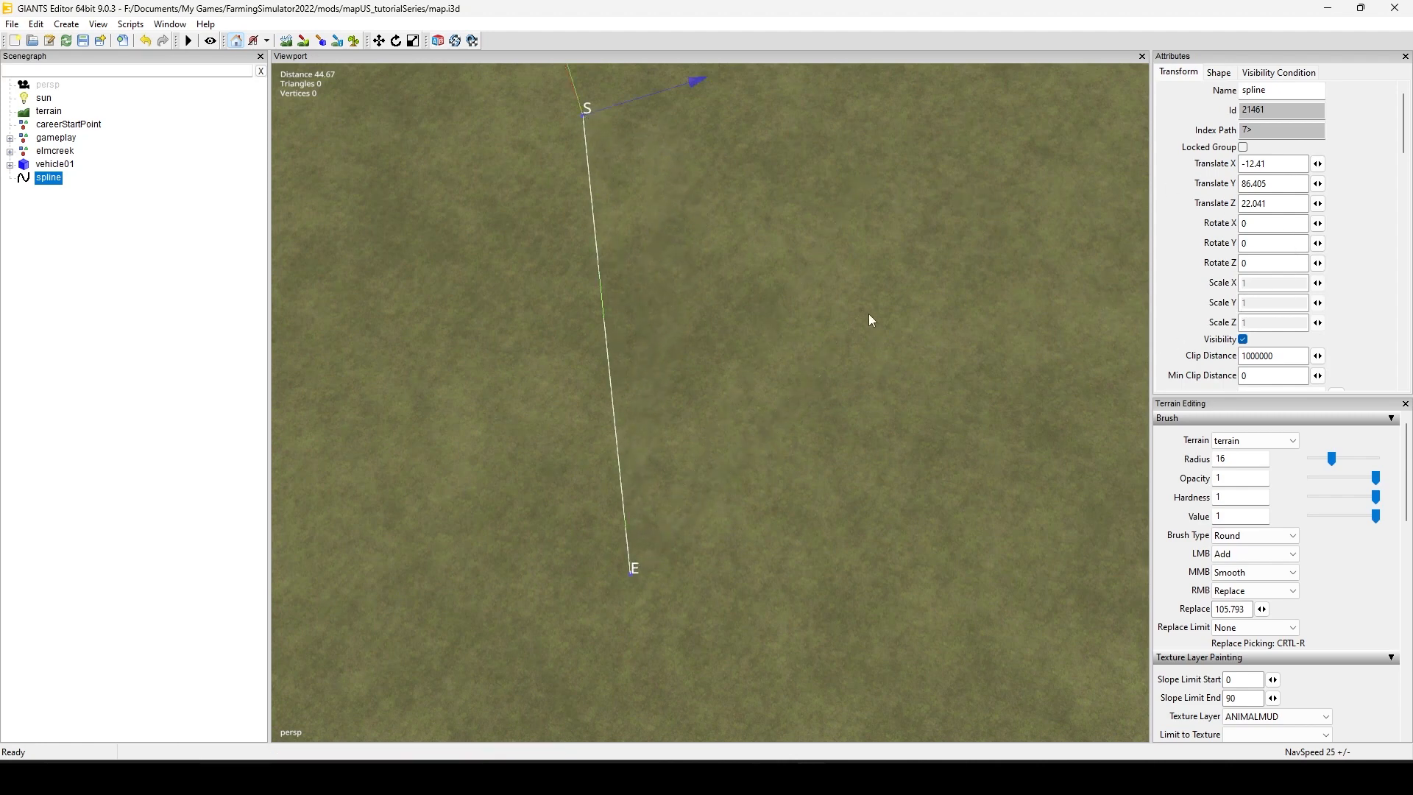
Step: Extend the spline from its start with a further control point placed on the terrain near the distant painted path
middle_click_drag(868, 314, 864, 429, "alt")
left_click_drag(943, 457, 761, 484, "alt")
scroll(699, 479, "up", 3)
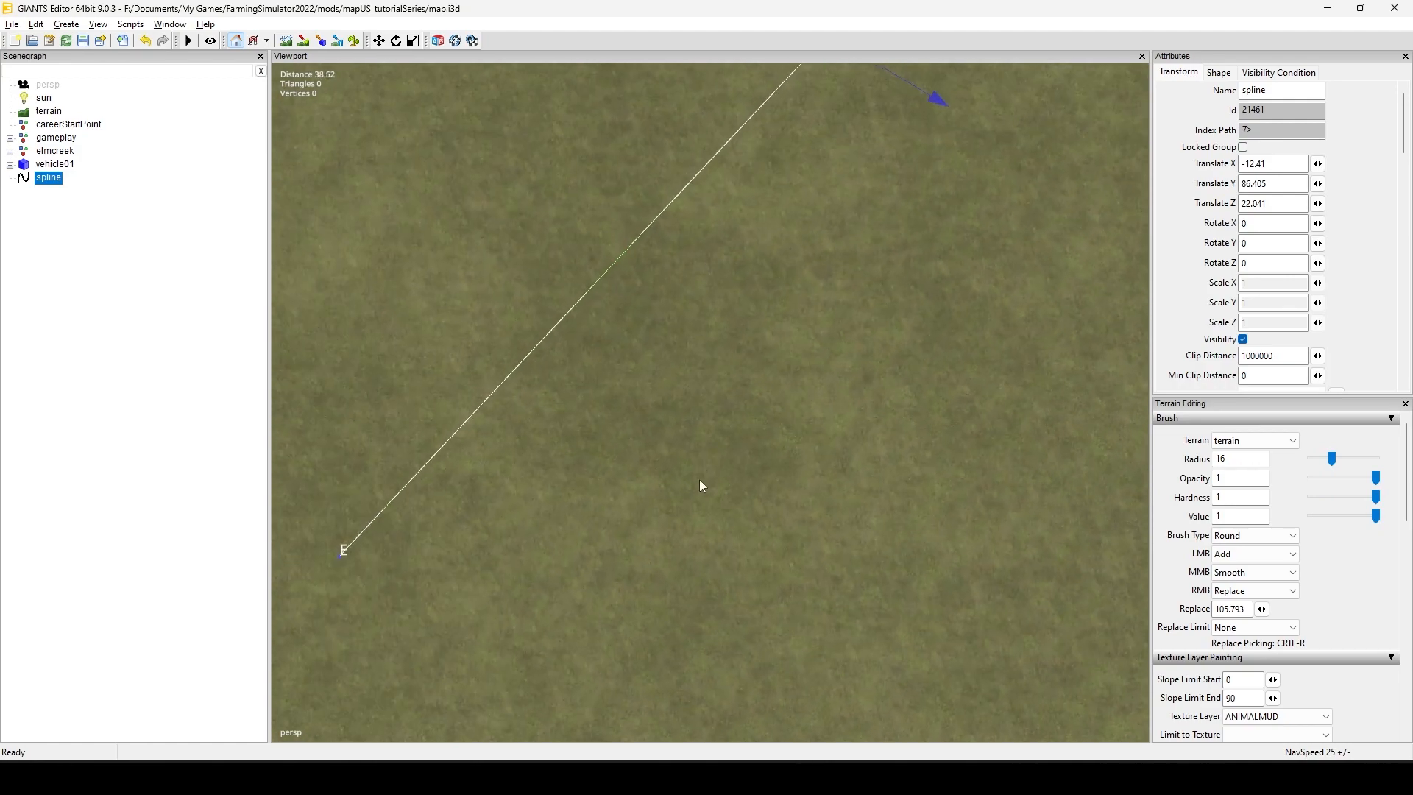
middle_click_drag(698, 368, 663, 522, "alt")
right_click_drag(663, 523, 555, 568, "alt")
middle_click_drag(716, 515, 628, 563, "alt")
right_click_drag(629, 563, 502, 571, "alt")
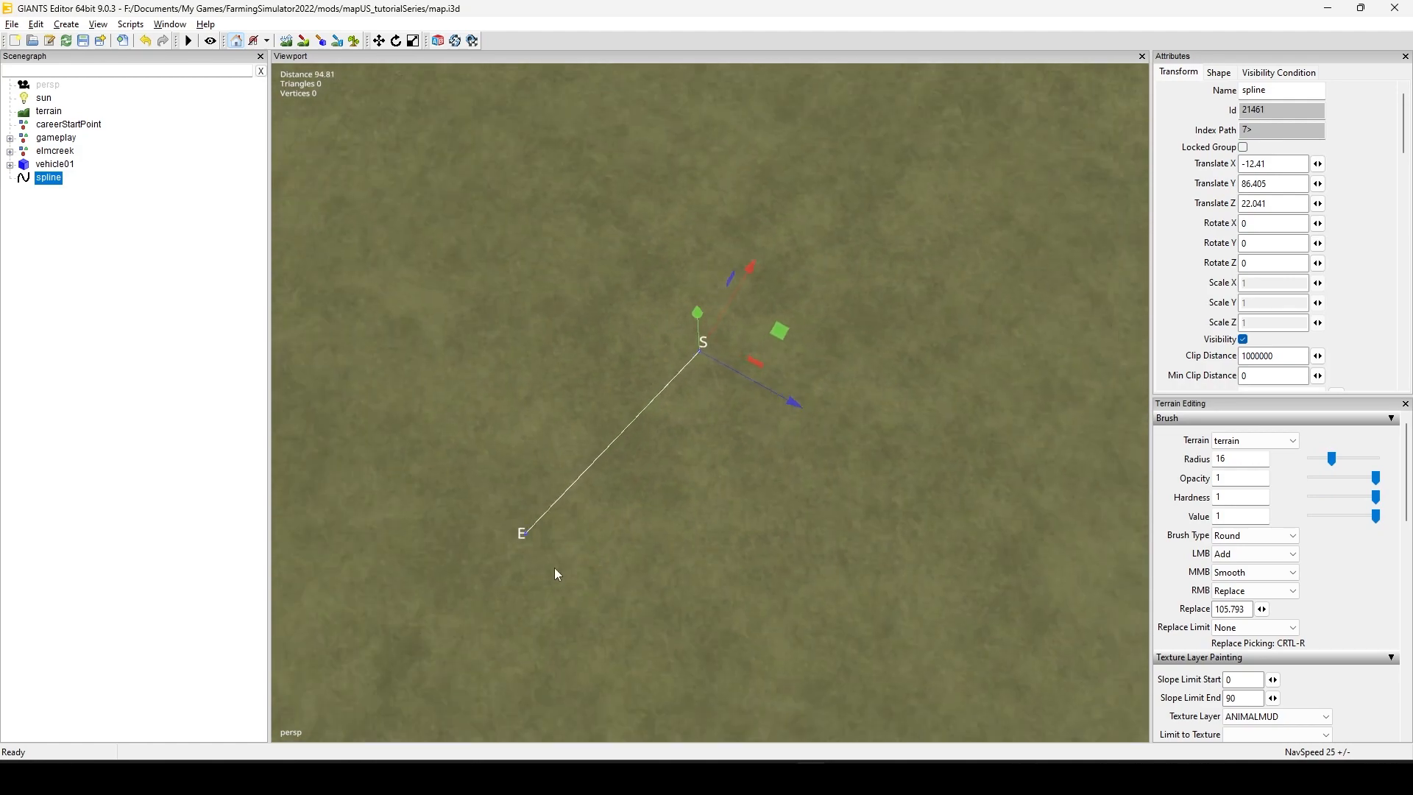
middle_click_drag(695, 571, 607, 661, "alt")
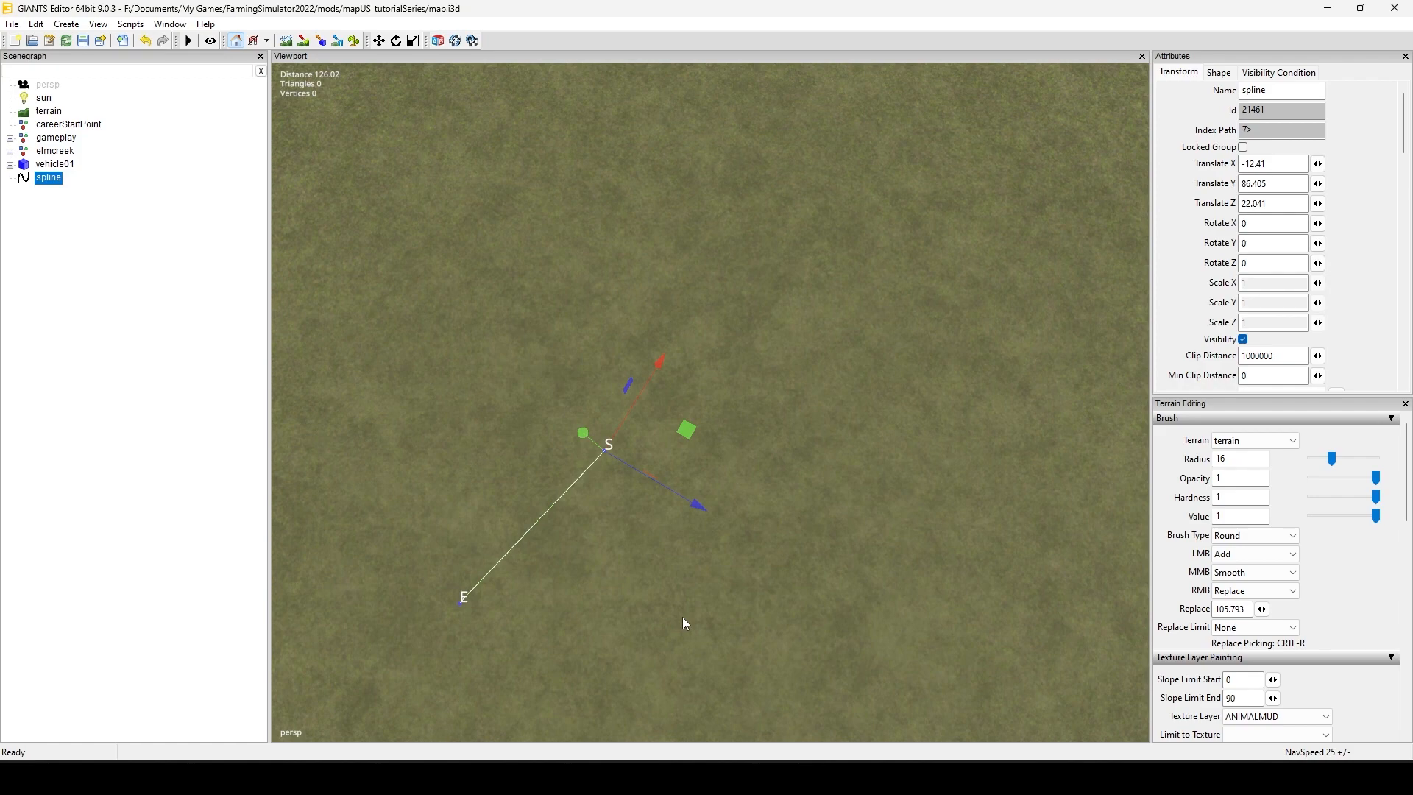
right_click_drag(535, 591, 883, 434, "alt")
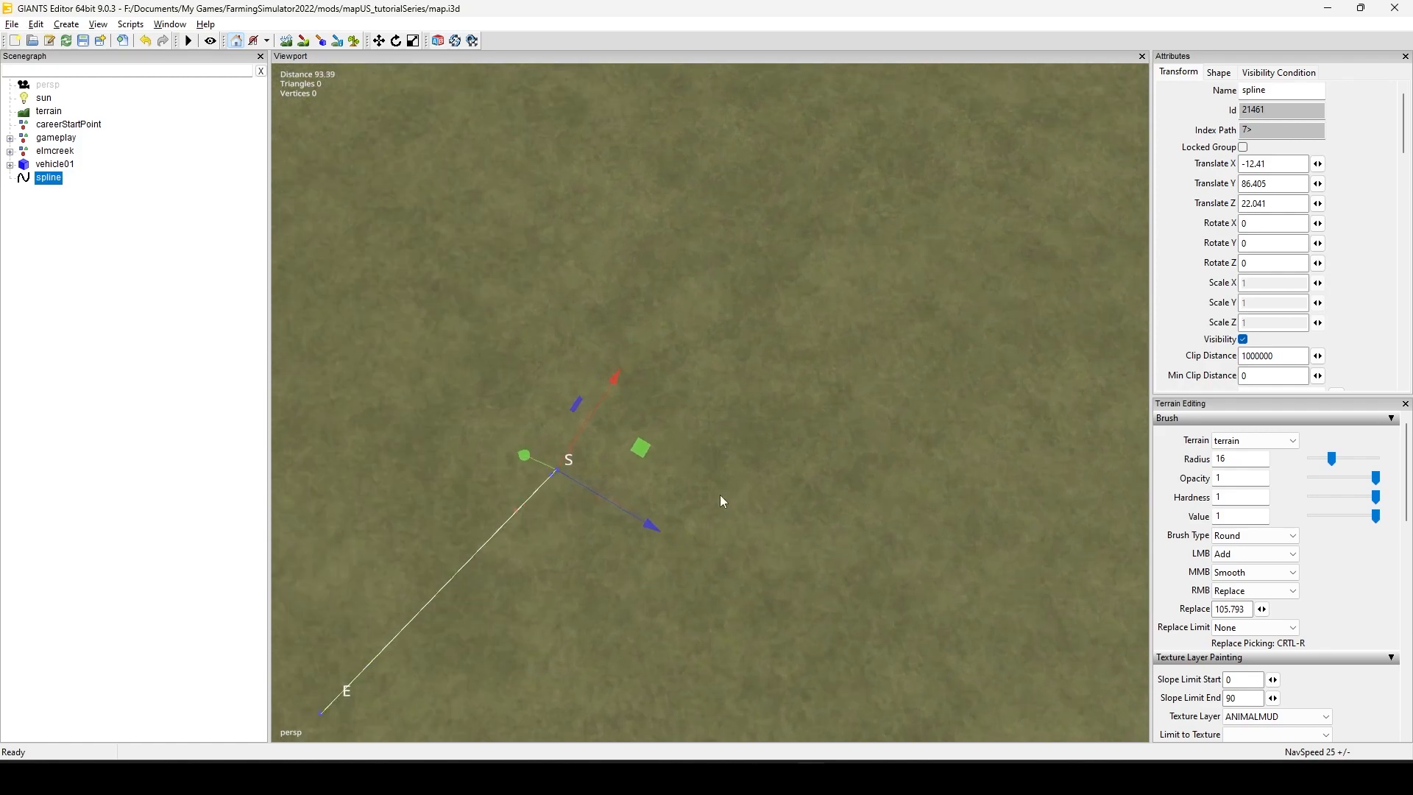
middle_click_drag(702, 506, 794, 423, "alt")
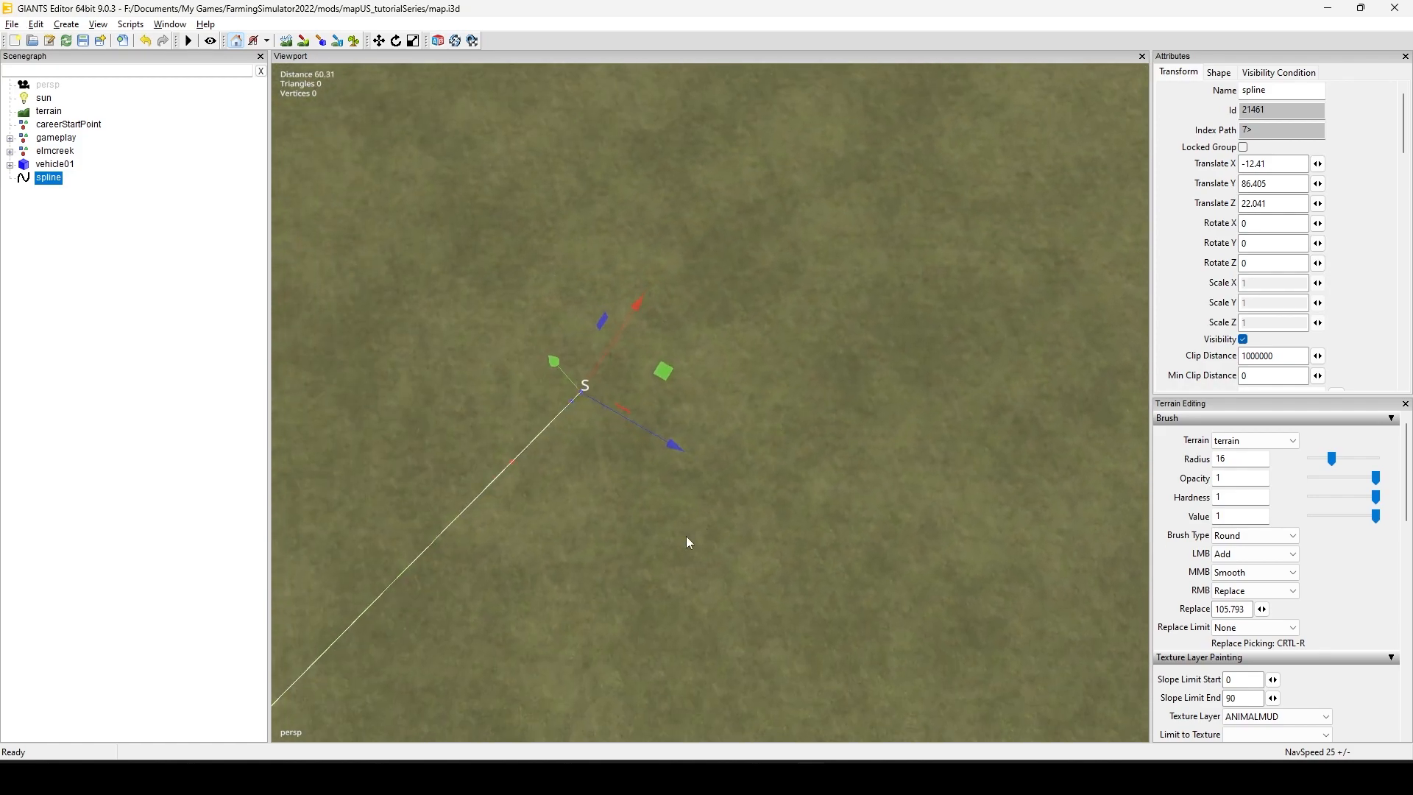
left_click_drag(686, 536, 752, 443, "alt")
right_click_drag(752, 443, 488, 536, "alt")
left_click_drag(488, 537, 678, 518, "alt")
left_click(674, 477)
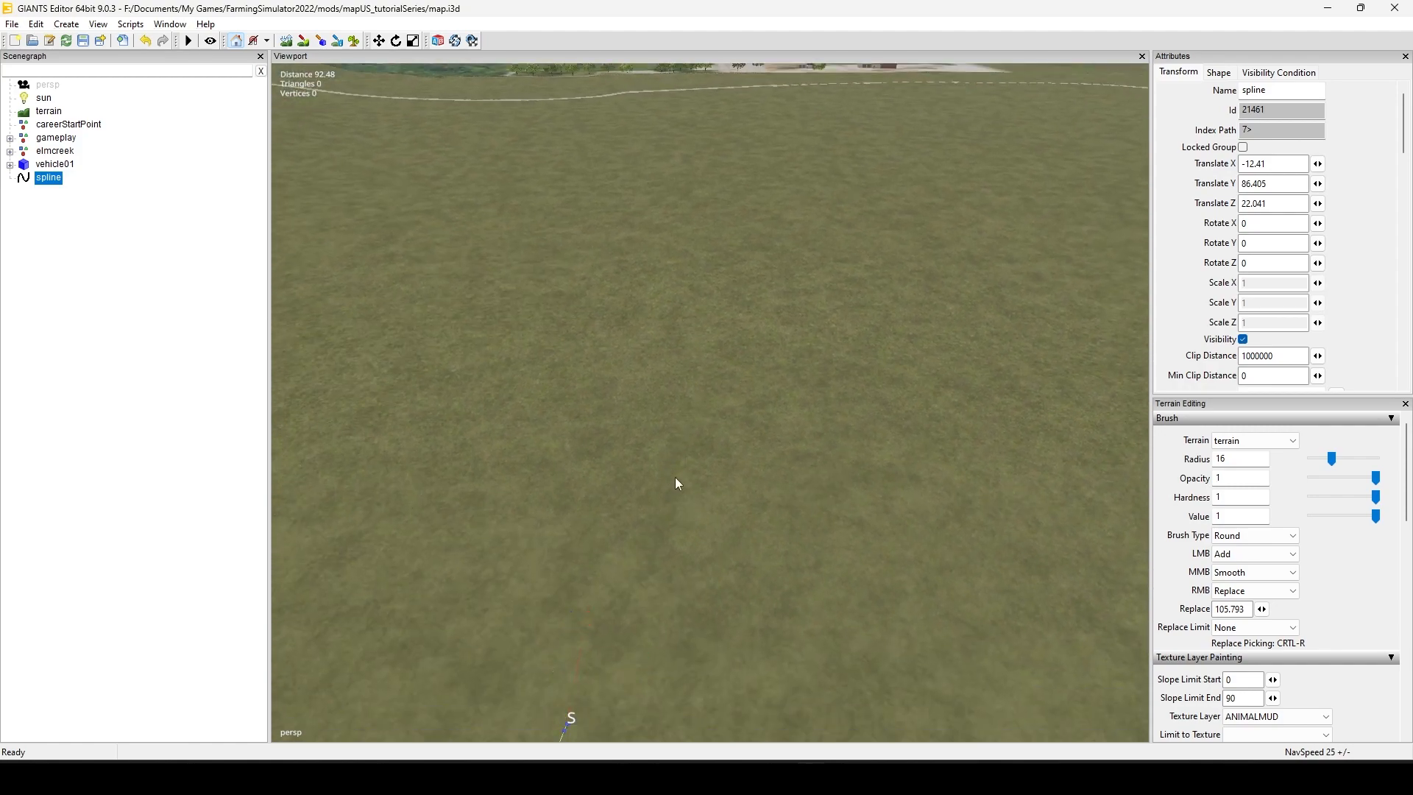
key("ctrl+b")
left_click(752, 125)
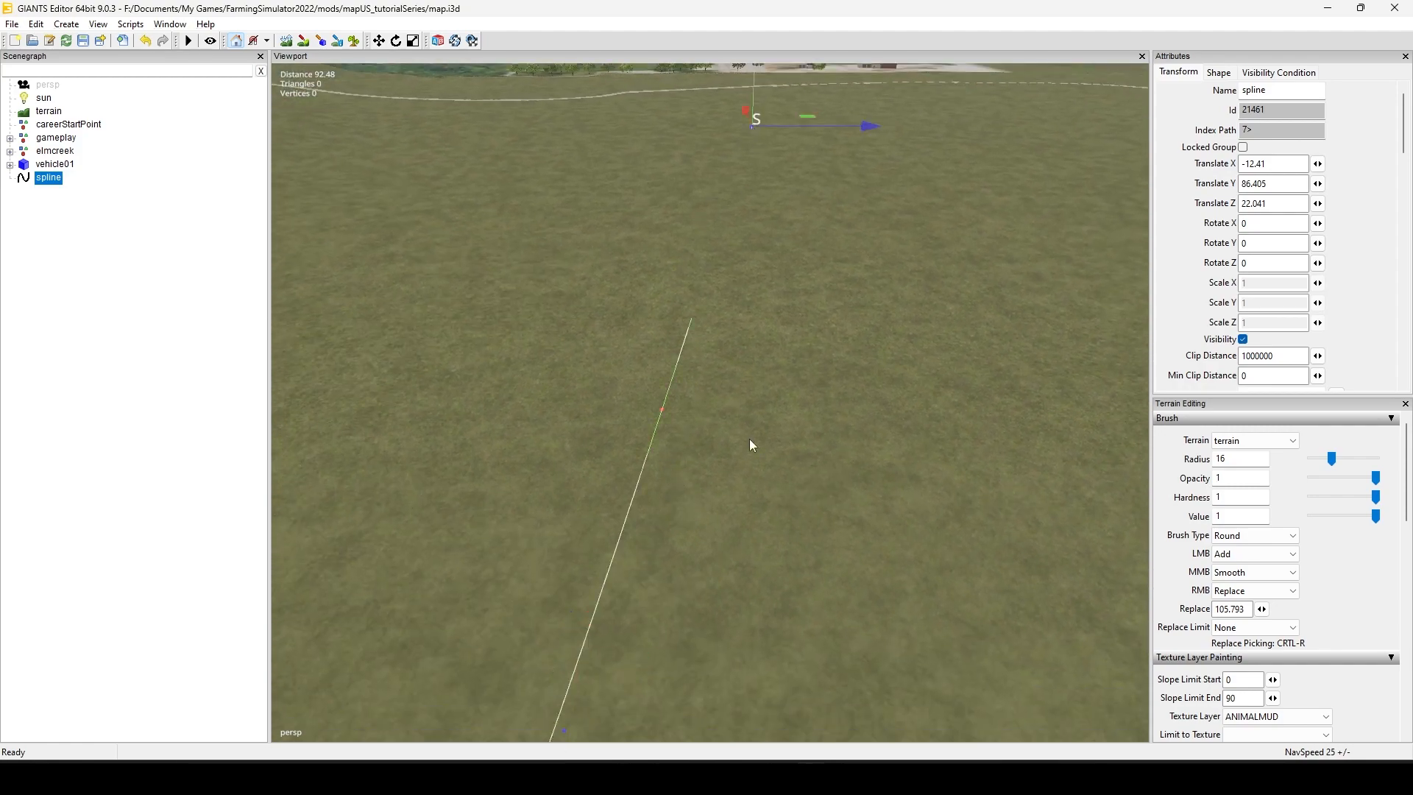
right_click_drag(871, 501, 837, 458, "alt")
left_click_drag(837, 458, 802, 541, "alt")
right_click_drag(802, 541, 685, 602, "alt")
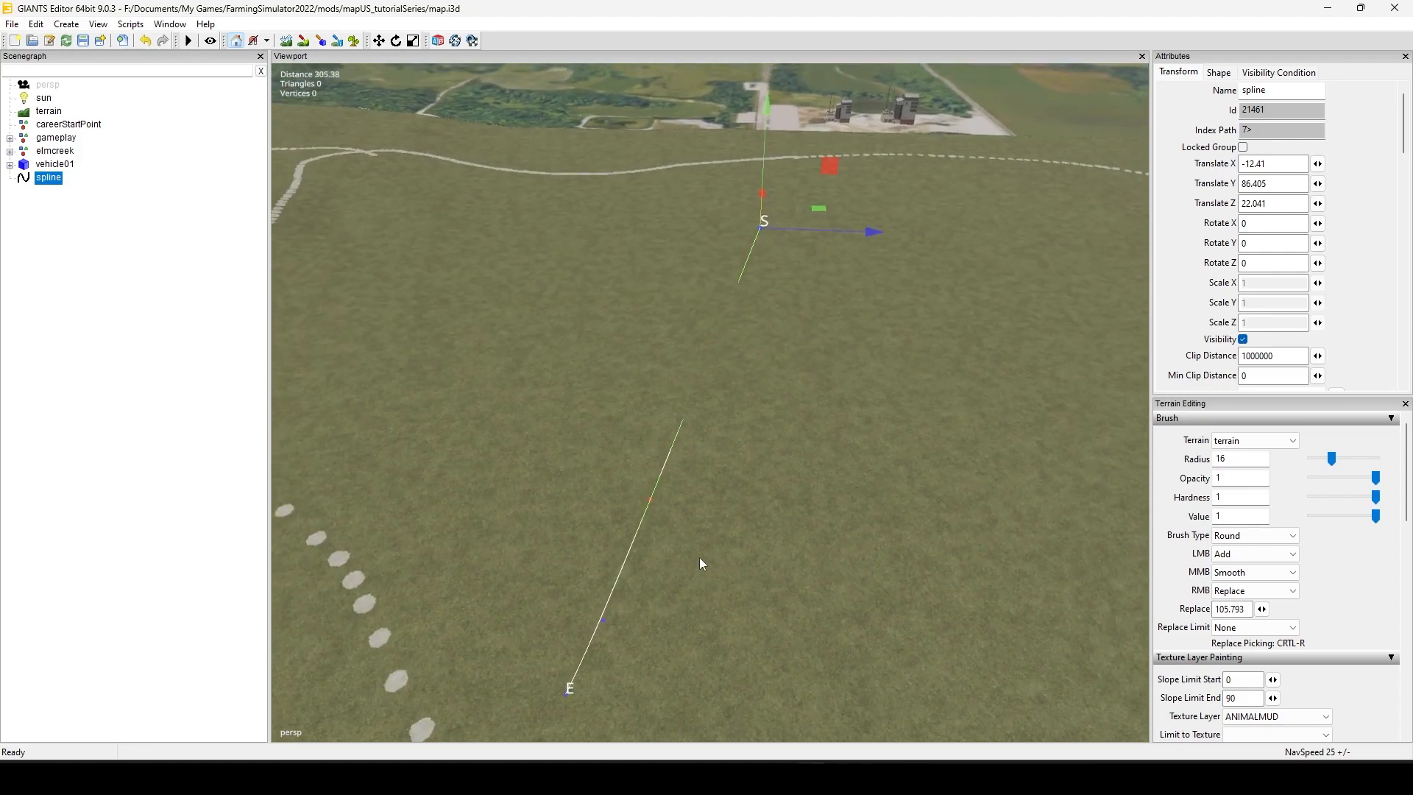
left_click_drag(701, 564, 1026, 580, "alt")
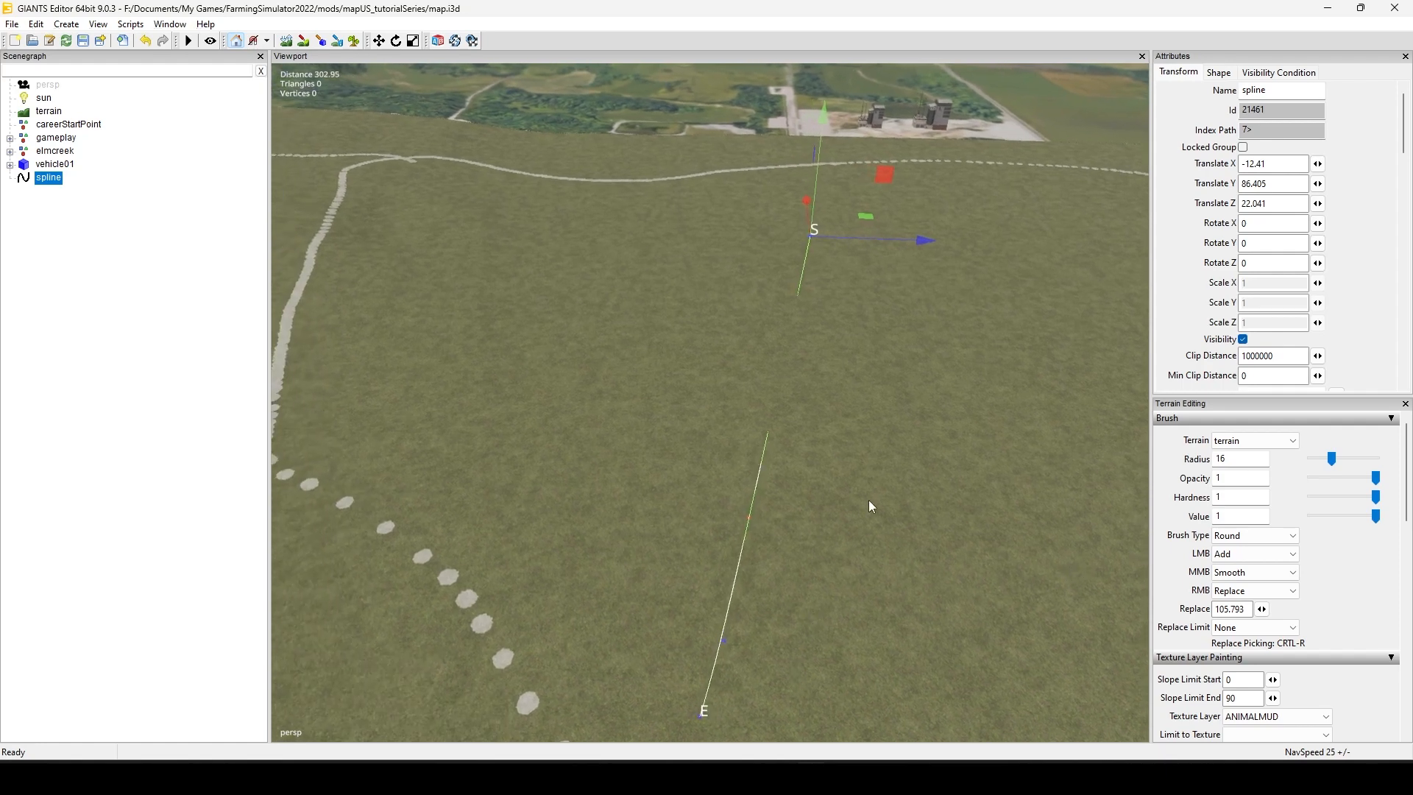
Step: Run the Terrain Paint Set Up script from the updated spline scripts on the selected spline
left_click(131, 25)
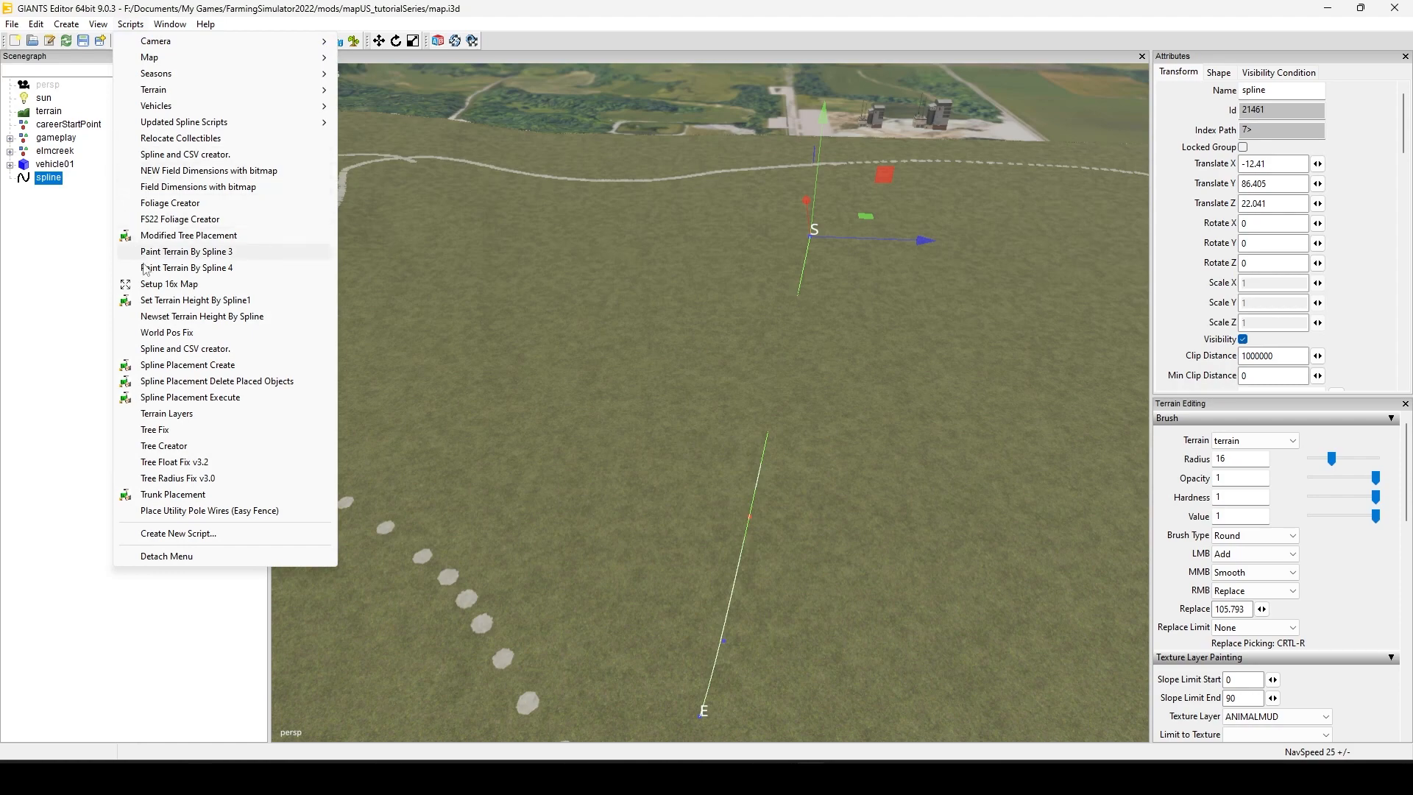
mouse_move(258, 124)
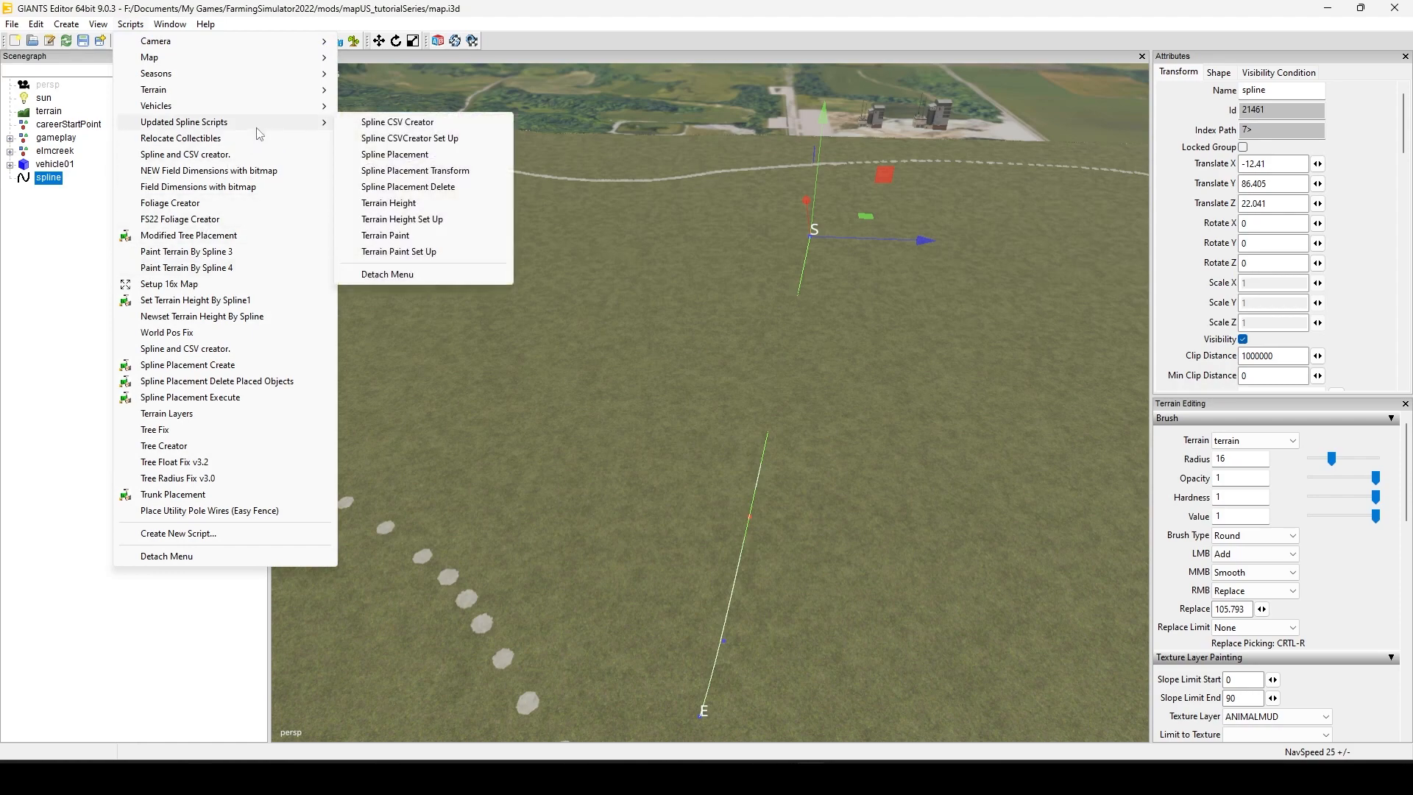
left_click(412, 252)
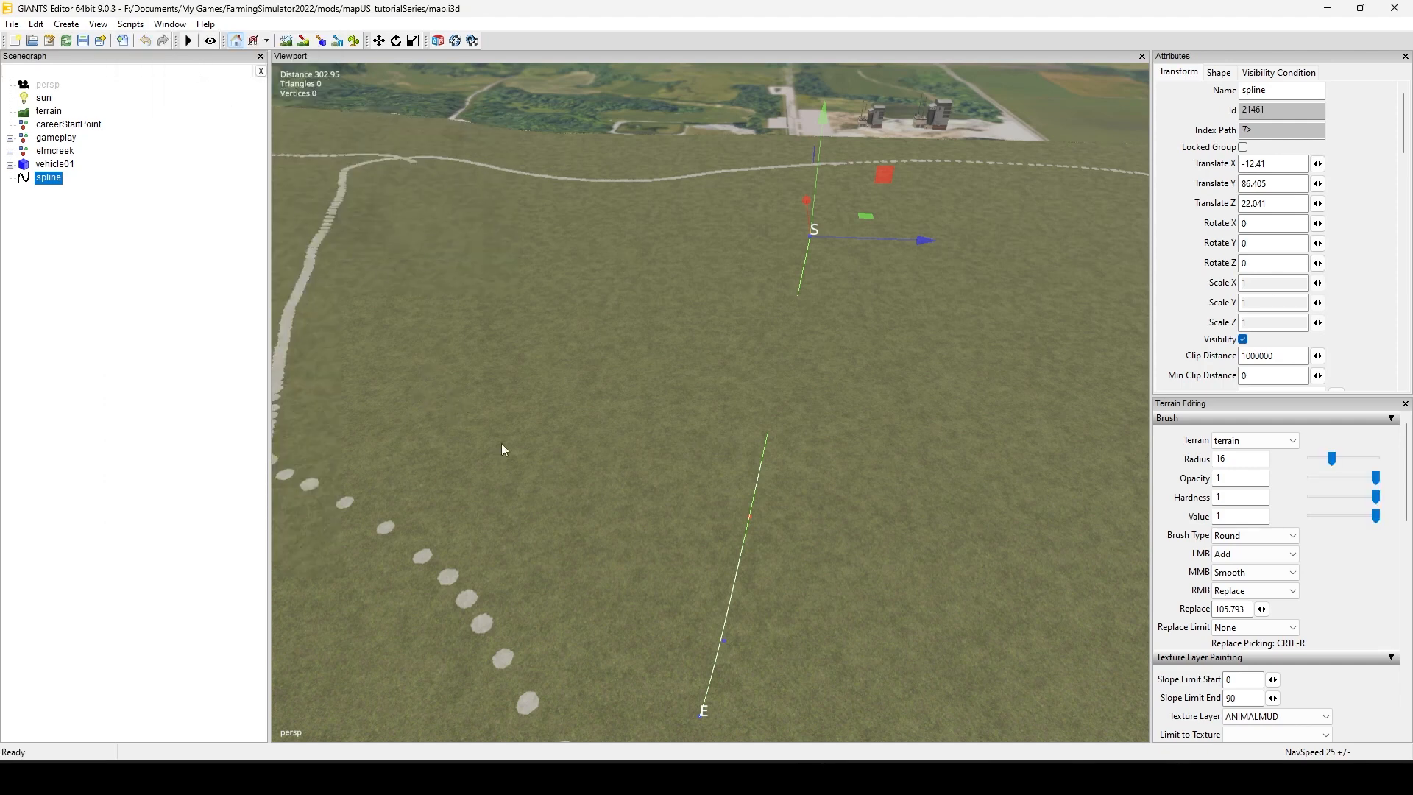
Step: Show the Console in a tall column and read through its list of terrain texture numbers and names
left_click(163, 26)
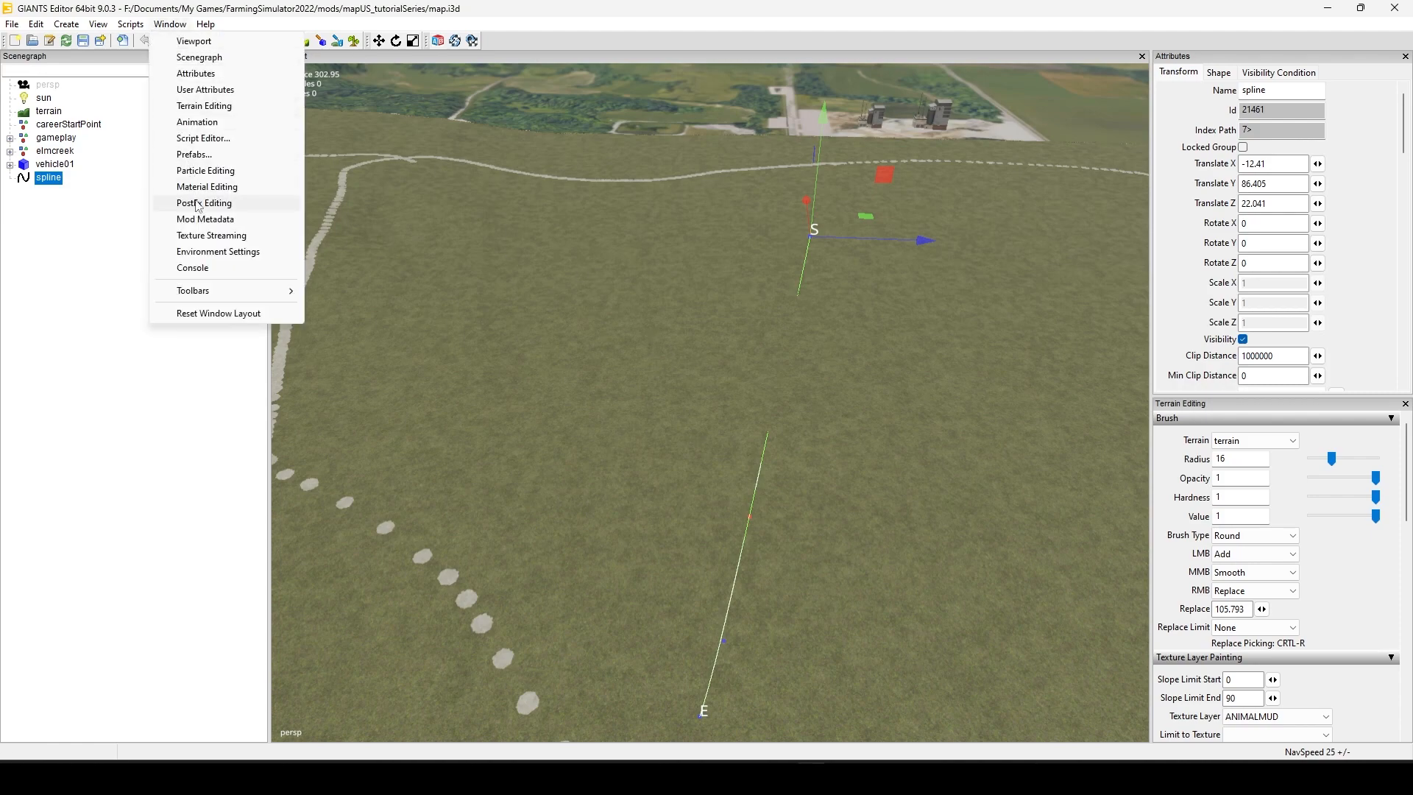
left_click(211, 269)
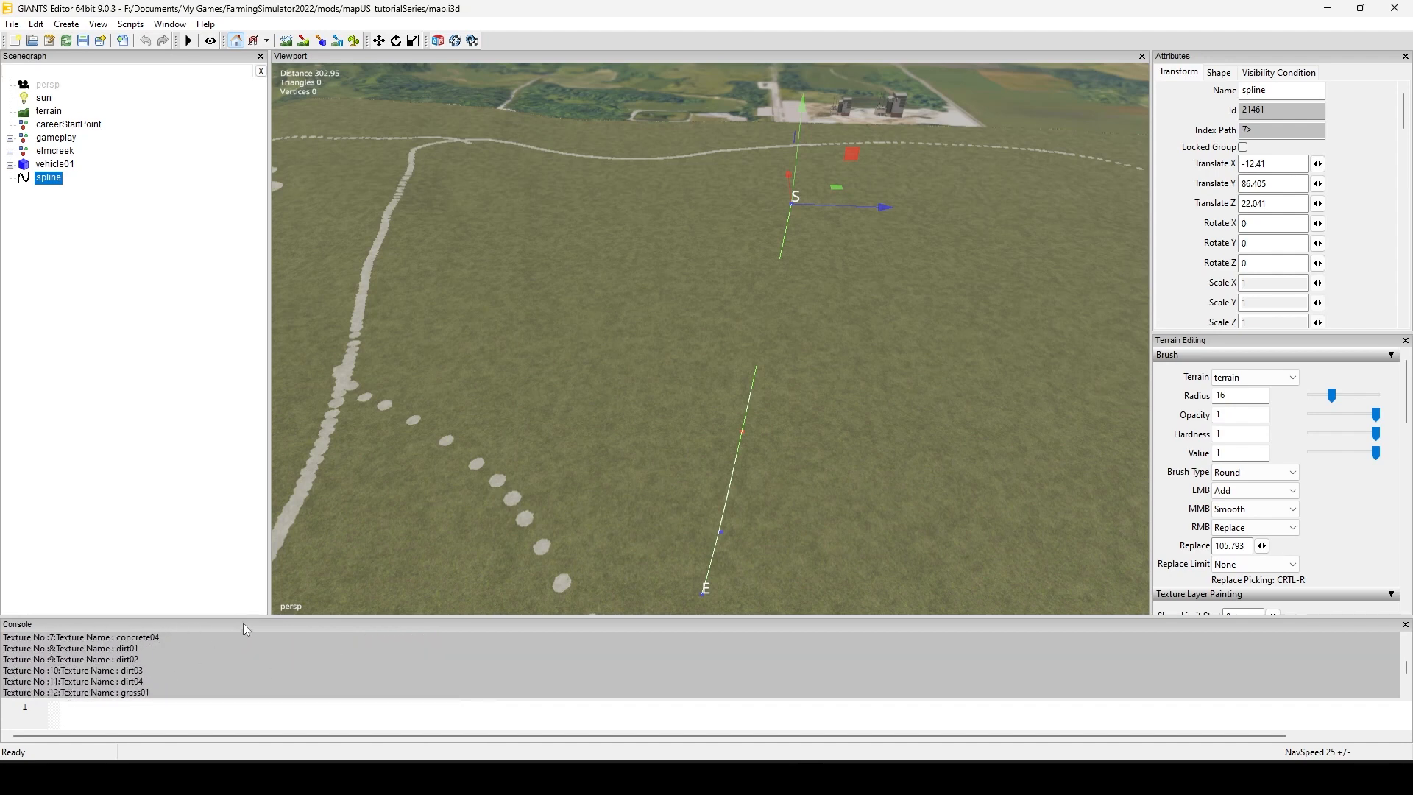
left_click_drag(243, 624, 1212, 279)
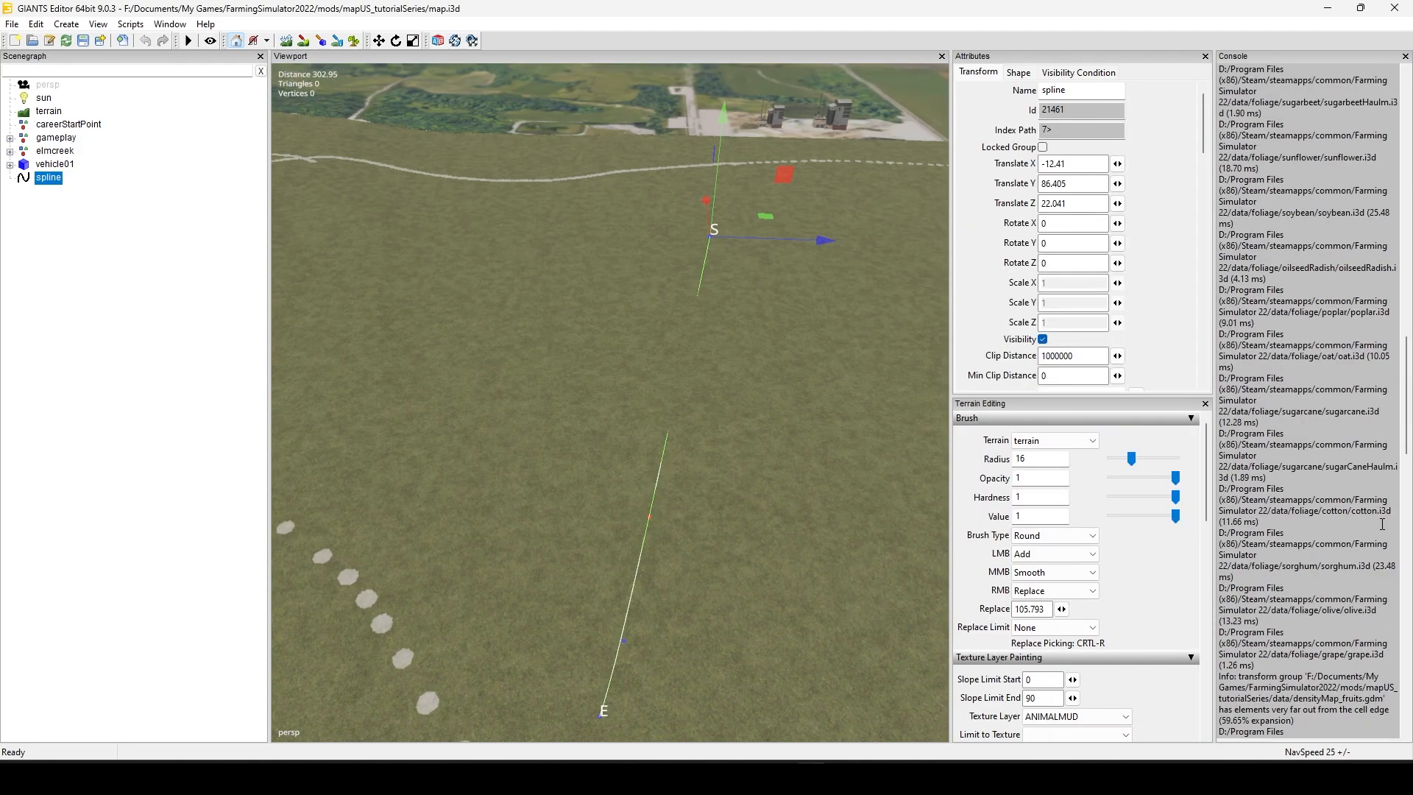
left_click_drag(1409, 372, 1409, 561)
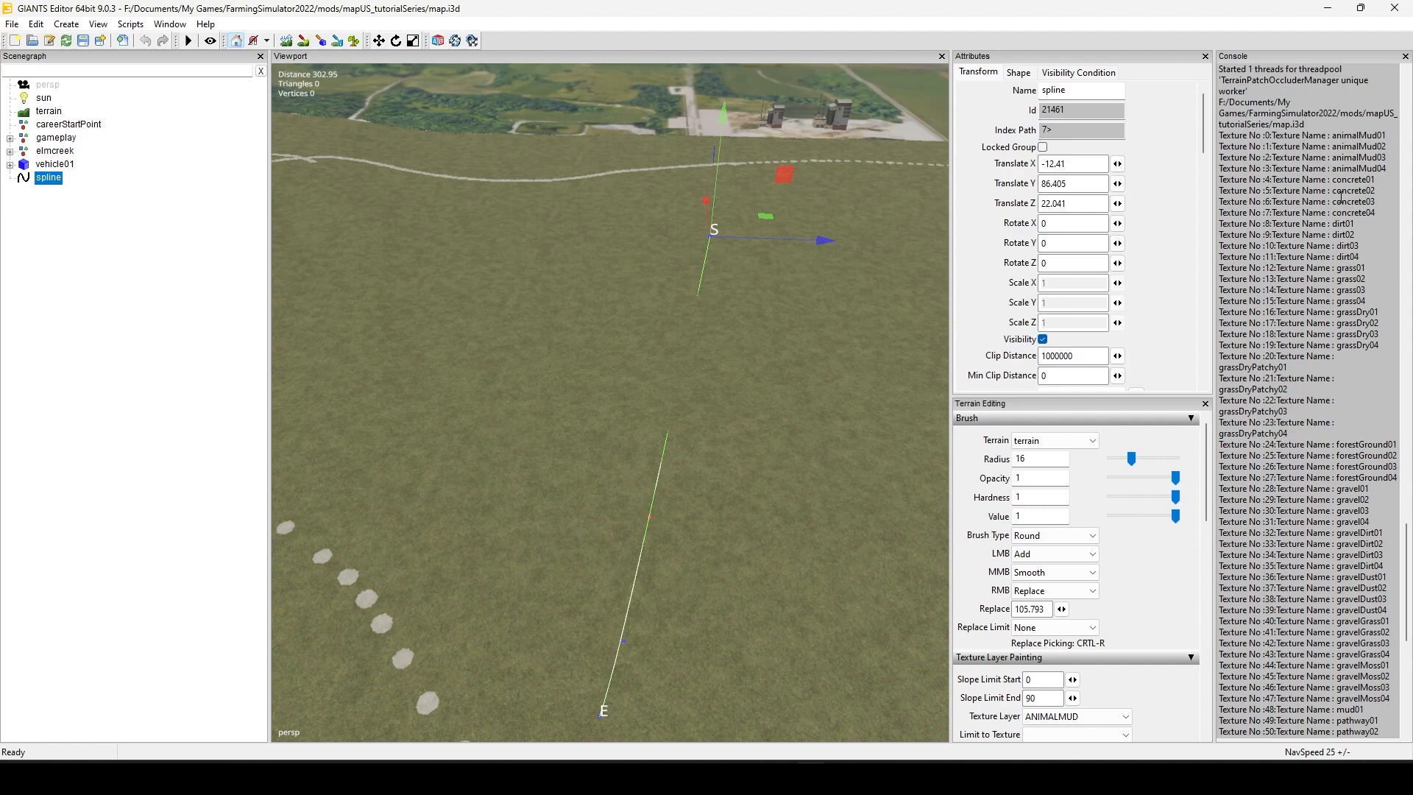
scroll(1316, 477, "down", 8)
scroll(1316, 477, "down", 5)
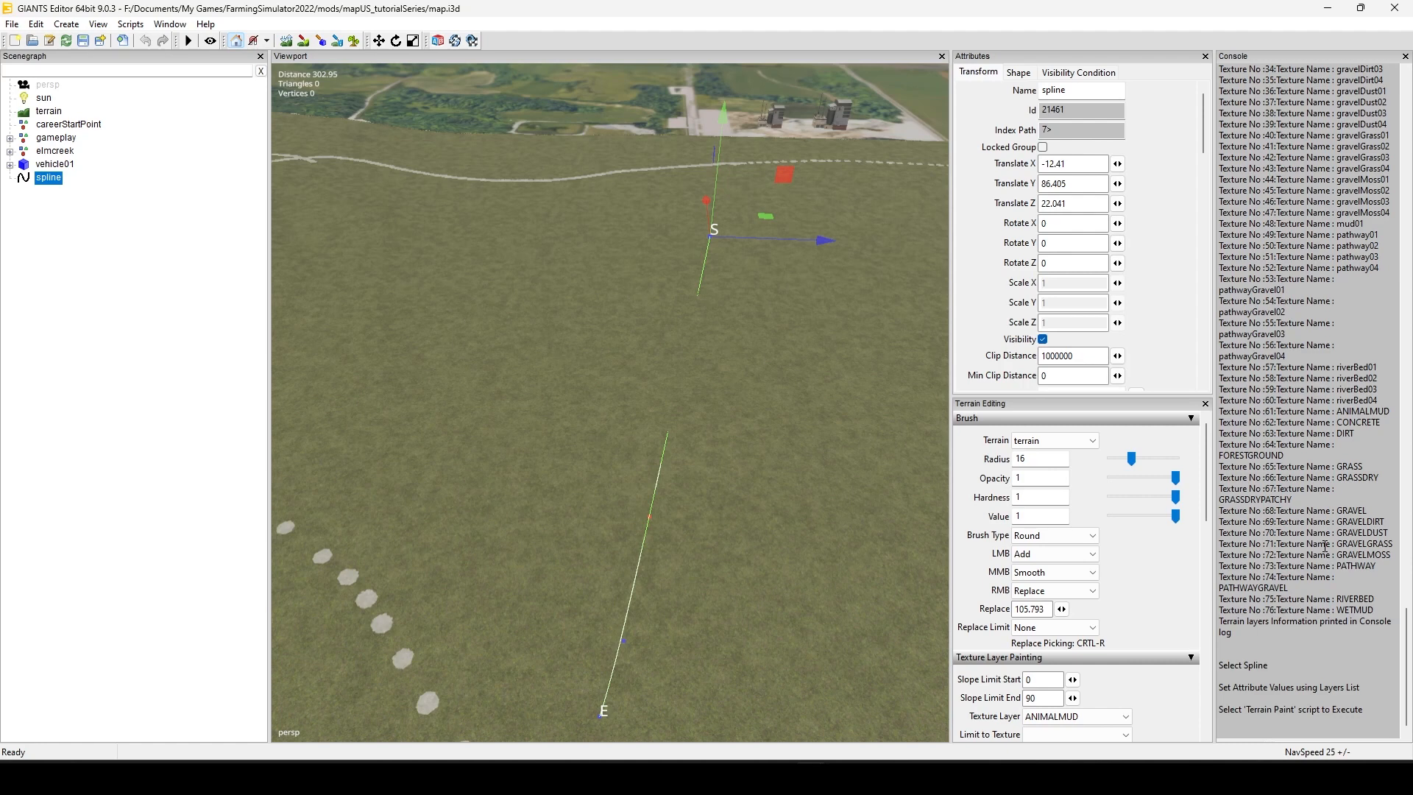
Step: Open the spline's user attributes
left_click(130, 24)
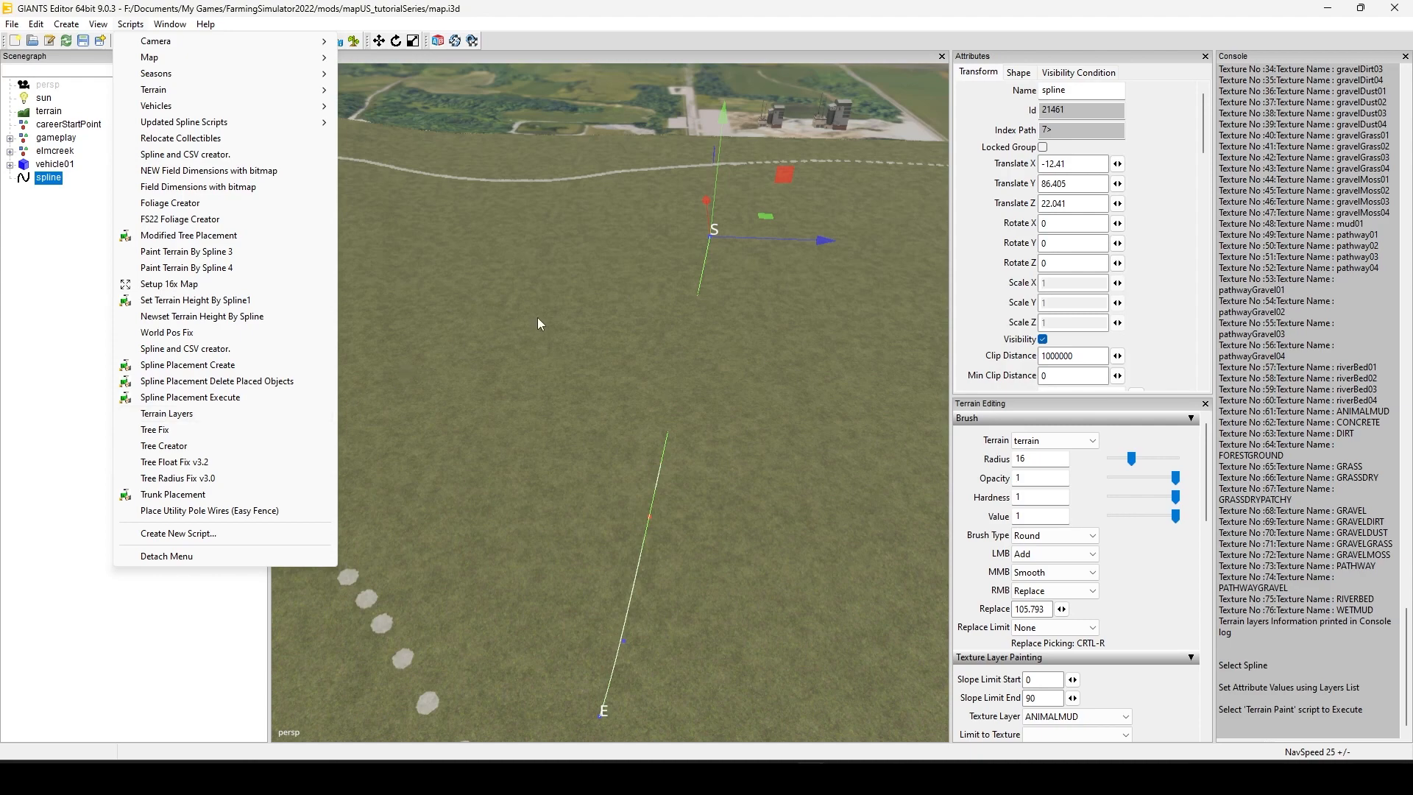
left_click(588, 284)
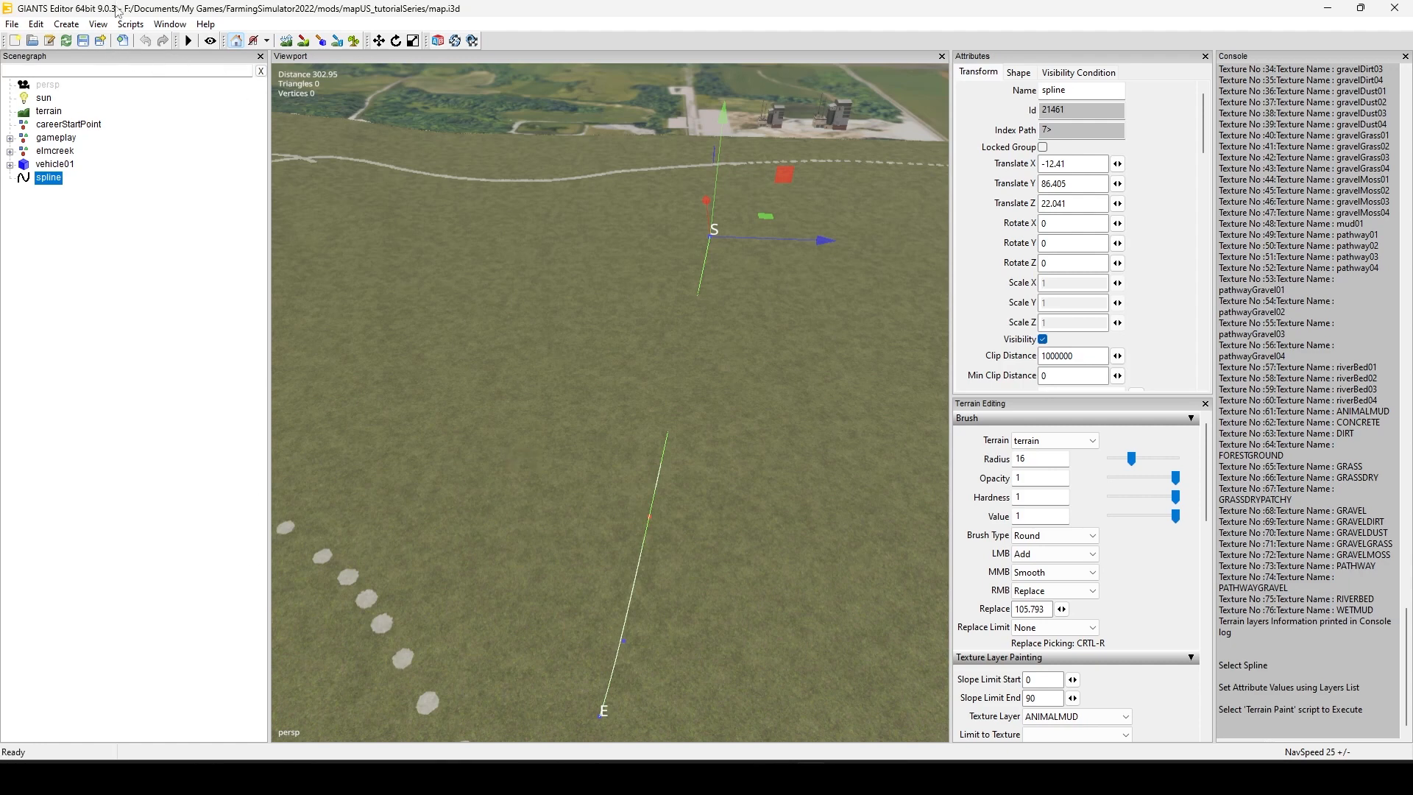
left_click(170, 25)
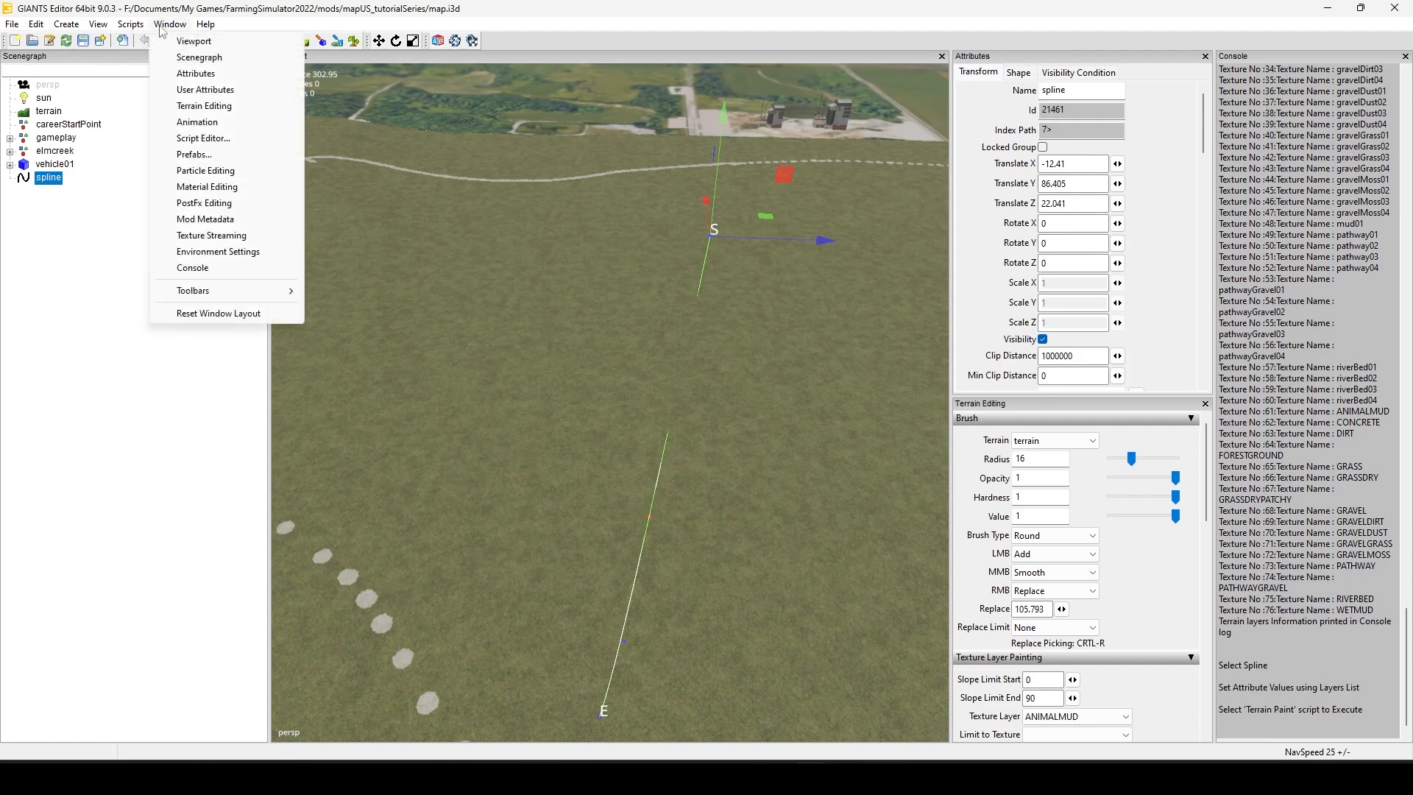
left_click(204, 90)
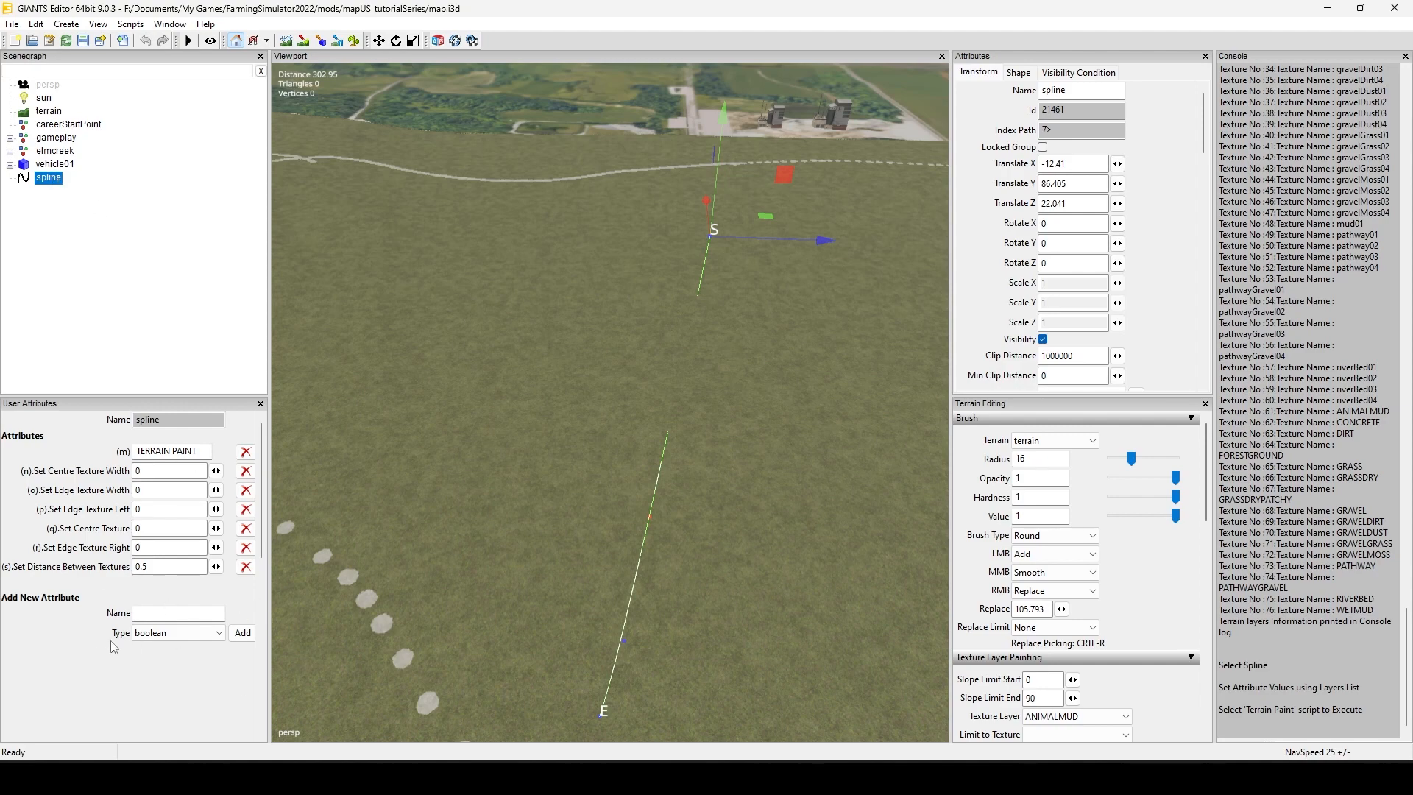
Step: Set the spline's centre texture width to 1 and its edge texture width to 5
left_click(165, 471)
key("BackSpace")
type("5")
key("Tab")
type("2")
key("Tab")
left_click(153, 472)
key("BackSpace")
type("1")
key("Return")
double_click(146, 489)
type("5")
Step: Assign texture 63 to the spline's left and right edges and texture 66 to its centre
left_click(156, 510)
type("63")
left_click(174, 547)
type("63")
left_click(161, 528)
left_click_drag(163, 527, 117, 517)
type("66")
Step: Run the Terrain Paint script to paint the terrain along the spline
left_click(132, 27)
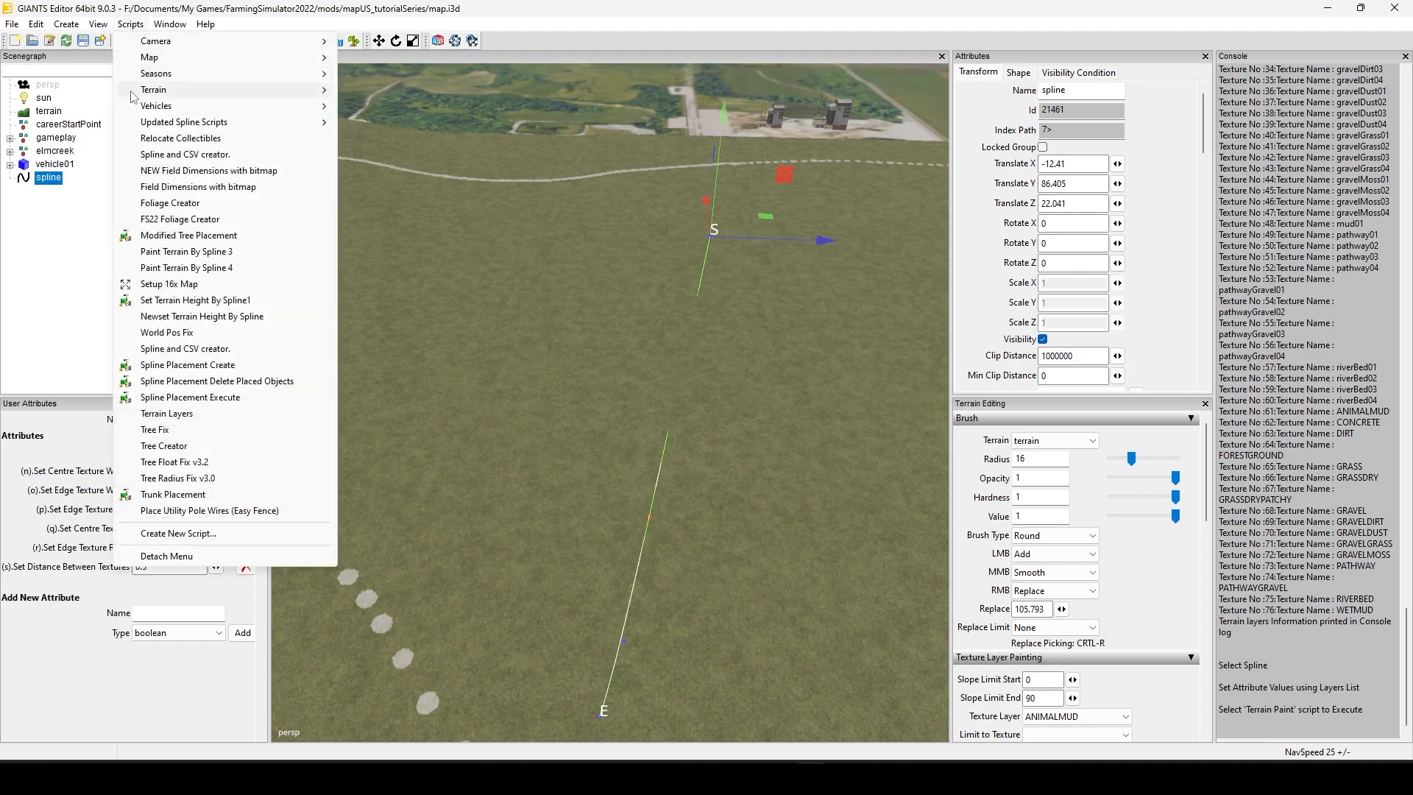
mouse_move(137, 125)
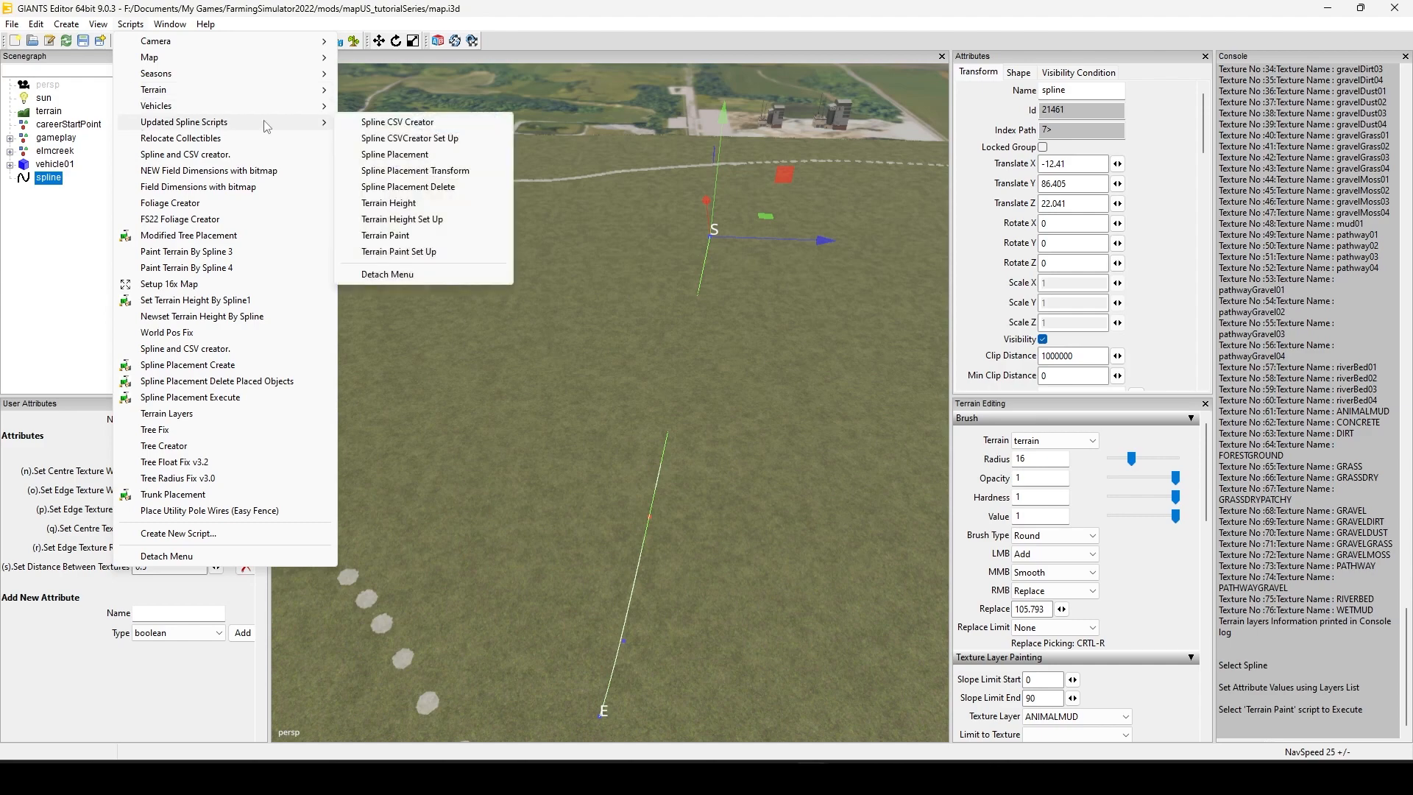
left_click(395, 237)
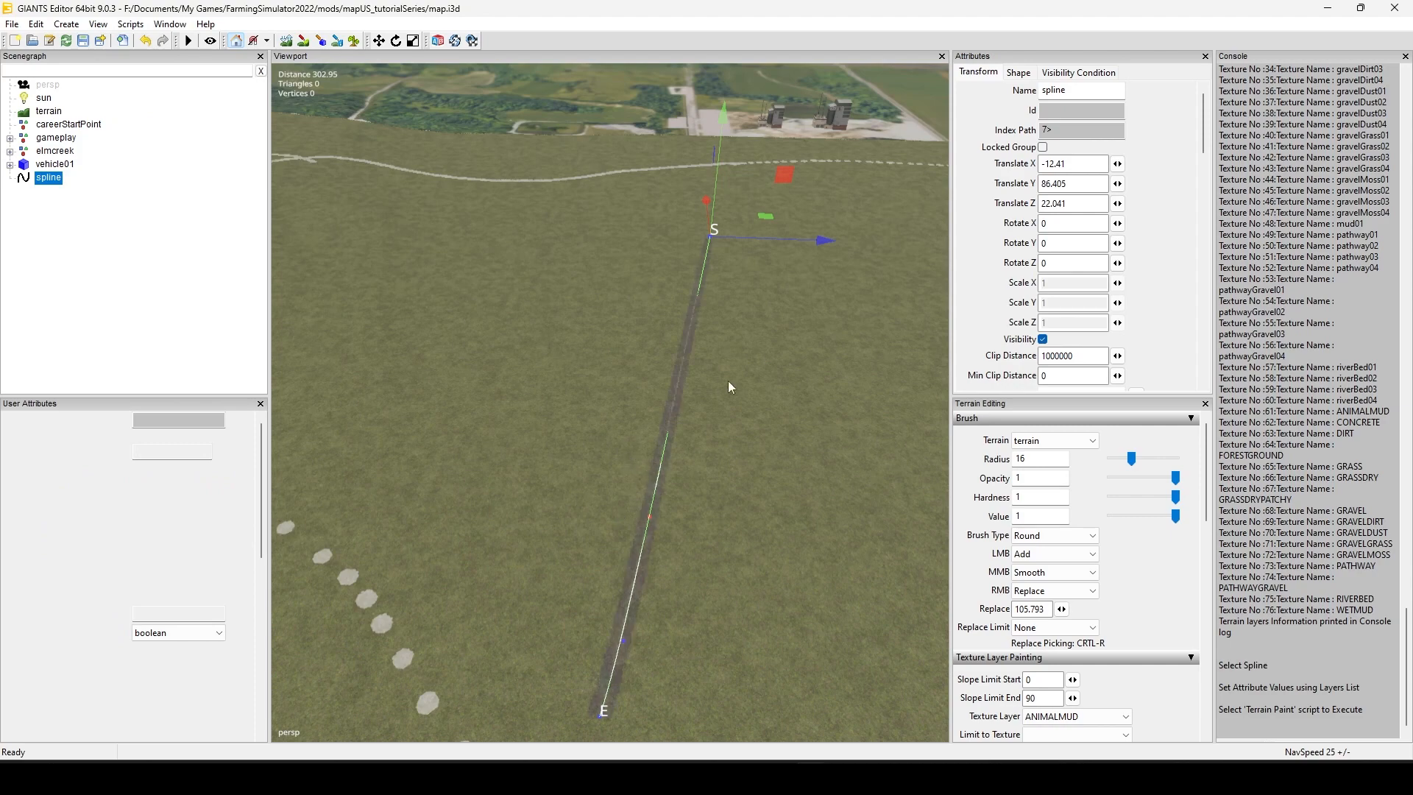
Step: Examine the painted track along the spline up close and from above, along with the surrounding painted paths
mouse_move(678, 344)
left_mouse_down("alt")
mouse_move(645, 386)
mouse_move(461, 491)
left_mouse_up("alt")
scroll(695, 417, "up", 10)
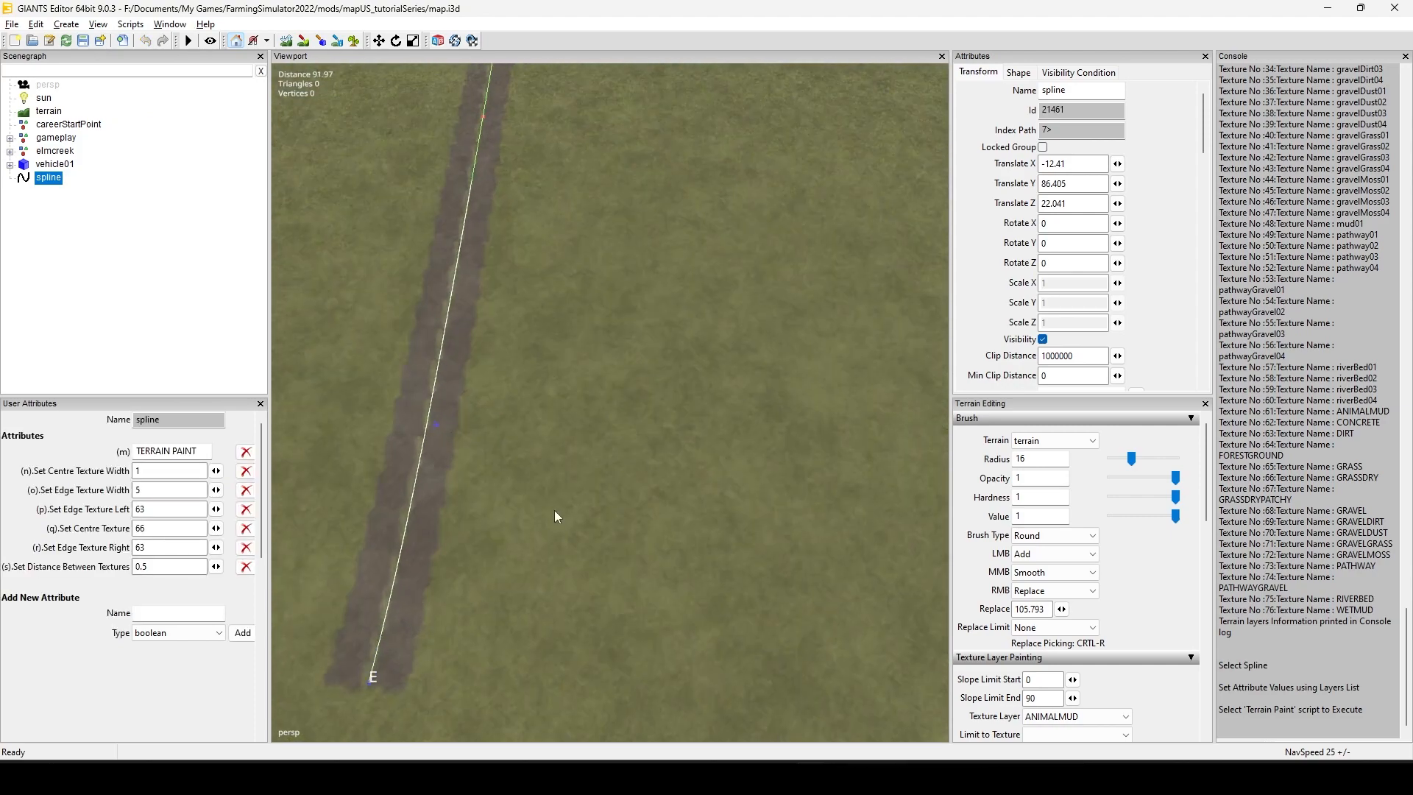
left_click_drag(555, 510, 616, 533, "alt")
mouse_move(616, 532)
middle_mouse_down("alt")
mouse_move(637, 568)
mouse_move(789, 409)
mouse_move(768, 608)
middle_mouse_up("alt")
mouse_move(769, 608)
left_mouse_down("alt")
mouse_move(629, 578)
mouse_move(600, 541)
mouse_move(683, 480)
mouse_move(687, 556)
mouse_move(697, 520)
mouse_move(653, 589)
mouse_move(635, 560)
mouse_move(647, 552)
mouse_move(658, 584)
mouse_move(646, 583)
mouse_move(677, 542)
mouse_move(658, 559)
mouse_move(656, 519)
mouse_move(652, 603)
mouse_move(496, 669)
mouse_move(611, 587)
mouse_move(627, 357)
mouse_move(644, 566)
left_mouse_up("alt")
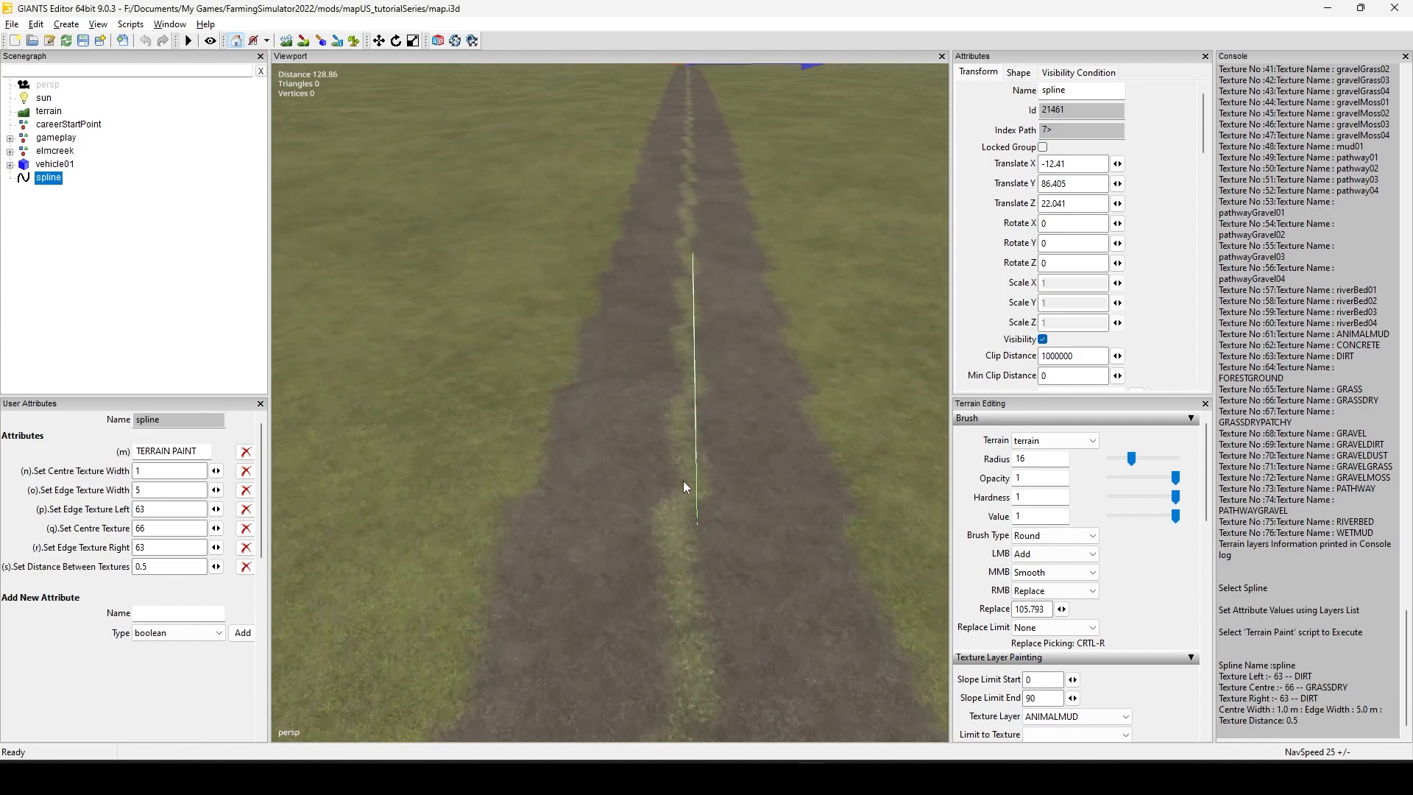
scroll(656, 461, "up", 7)
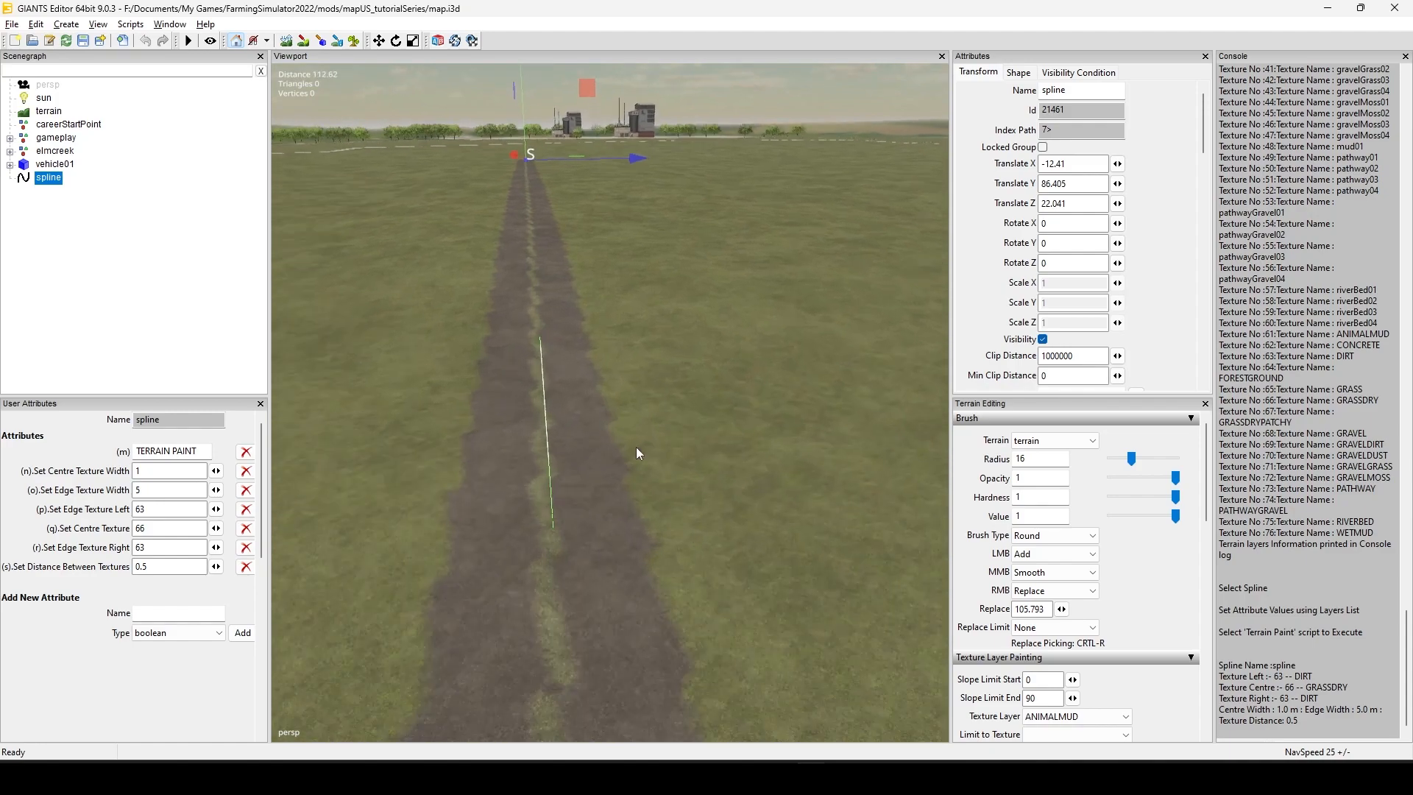
left_click_drag(575, 420, 745, 402, "alt")
scroll(729, 496, "up", 5)
left_click_drag(729, 496, 627, 384, "alt")
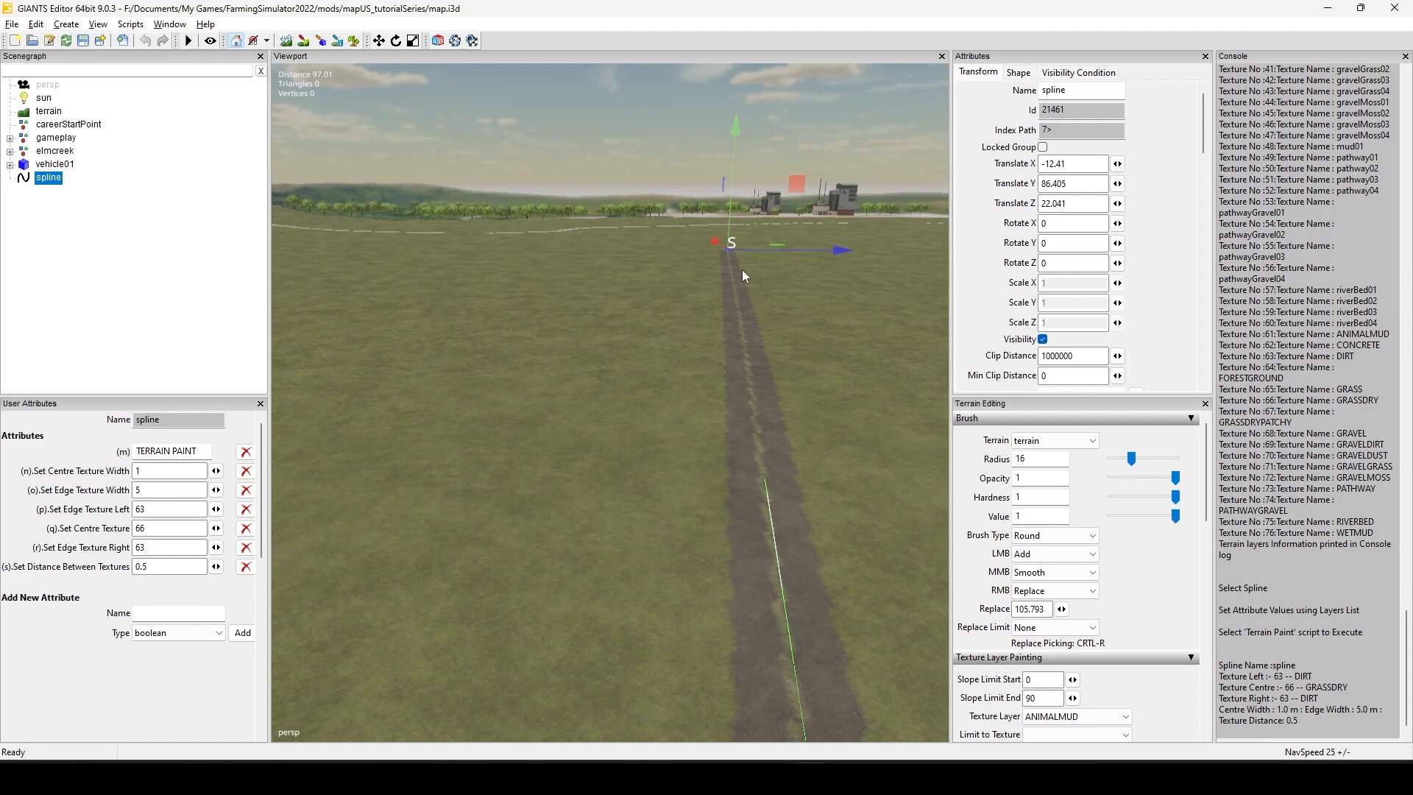
left_click_drag(742, 269, 591, 467, "alt")
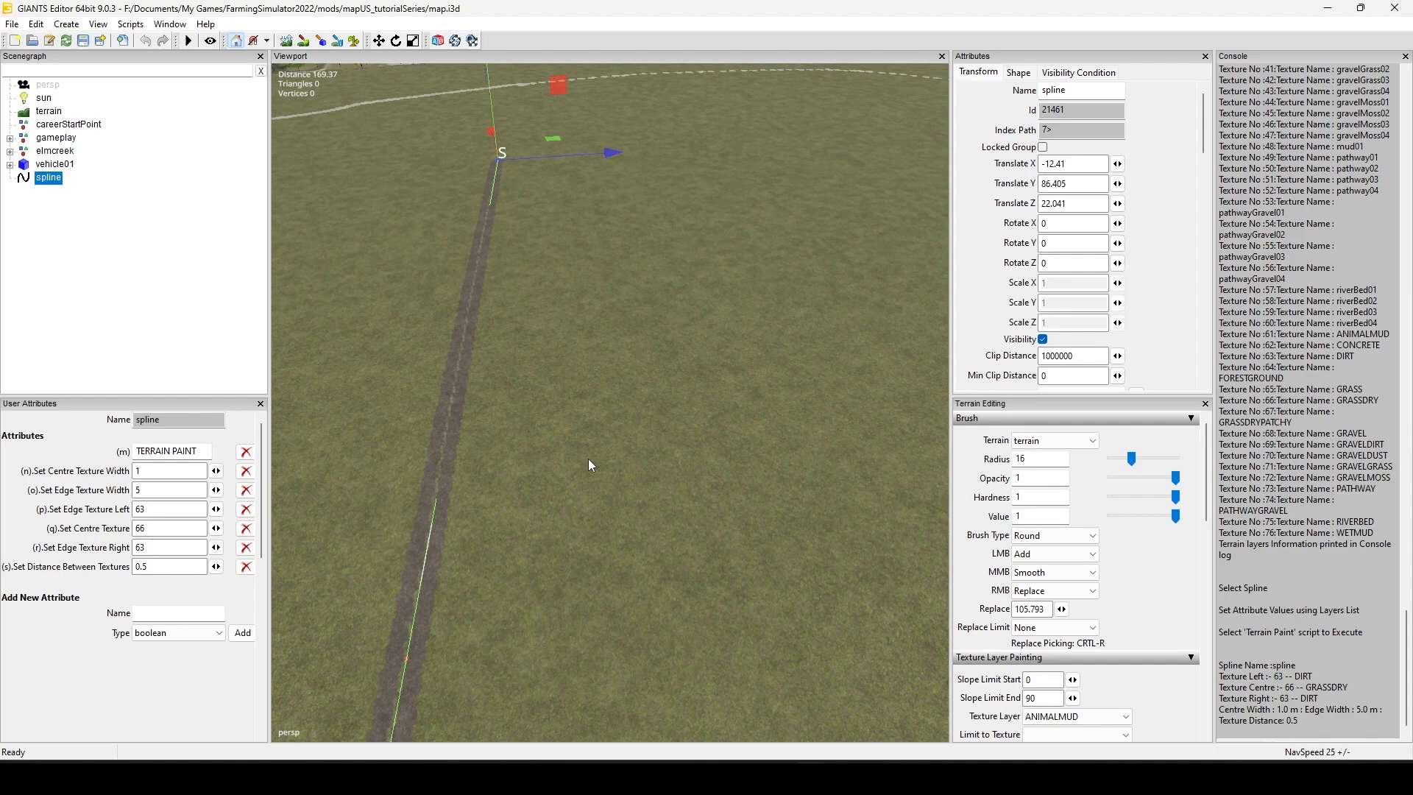
left_click_drag(721, 289, 593, 323, "alt")
mouse_move(701, 341)
left_mouse_down("alt")
mouse_move(641, 330)
mouse_move(607, 294)
mouse_move(510, 325)
left_mouse_up("alt")
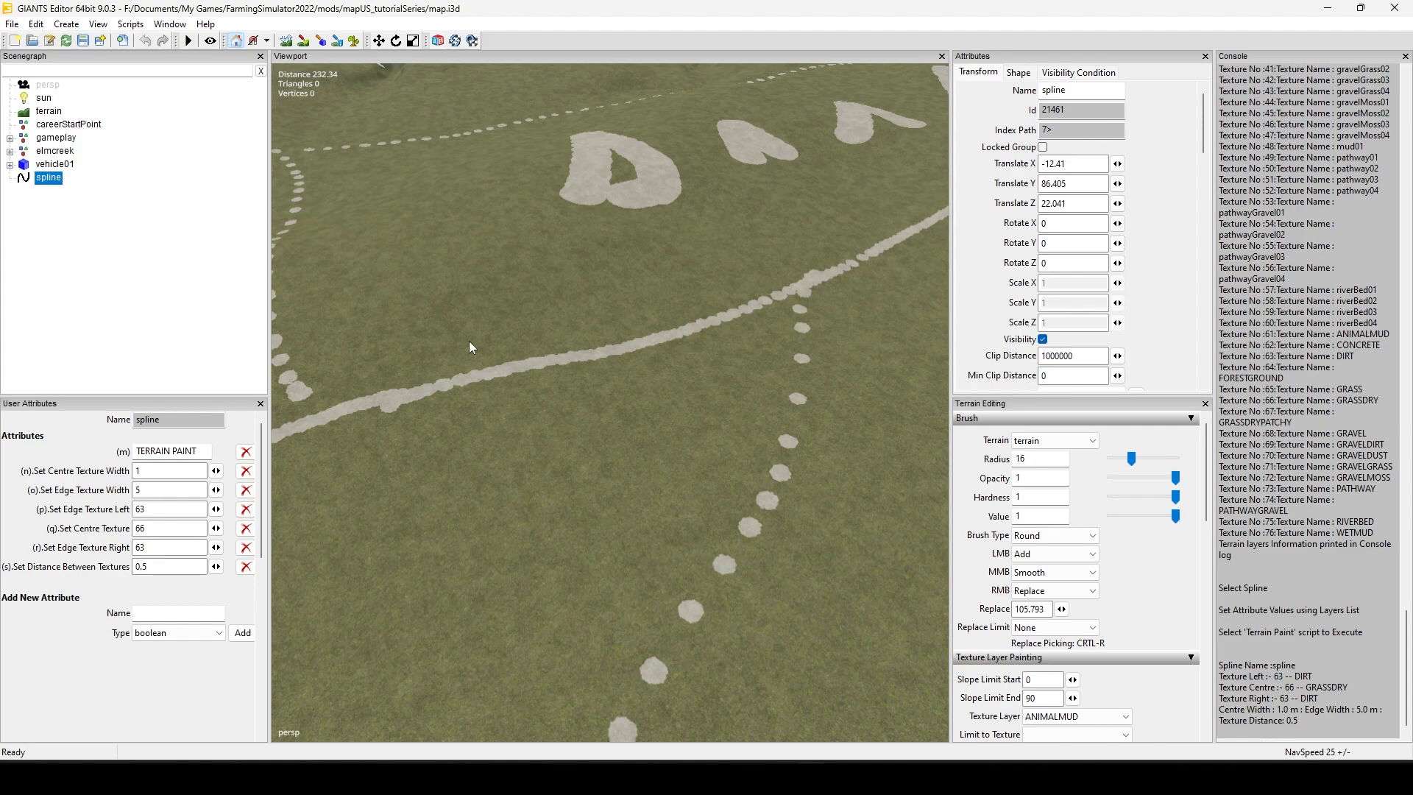
mouse_move(576, 364)
left_mouse_down("alt")
mouse_move(589, 340)
mouse_move(763, 327)
left_mouse_up("alt")
mouse_move(783, 368)
middle_mouse_down("alt")
mouse_move(625, 314)
mouse_move(660, 279)
mouse_move(727, 341)
middle_mouse_up("alt")
left_click_drag(727, 341, 573, 484, "alt")
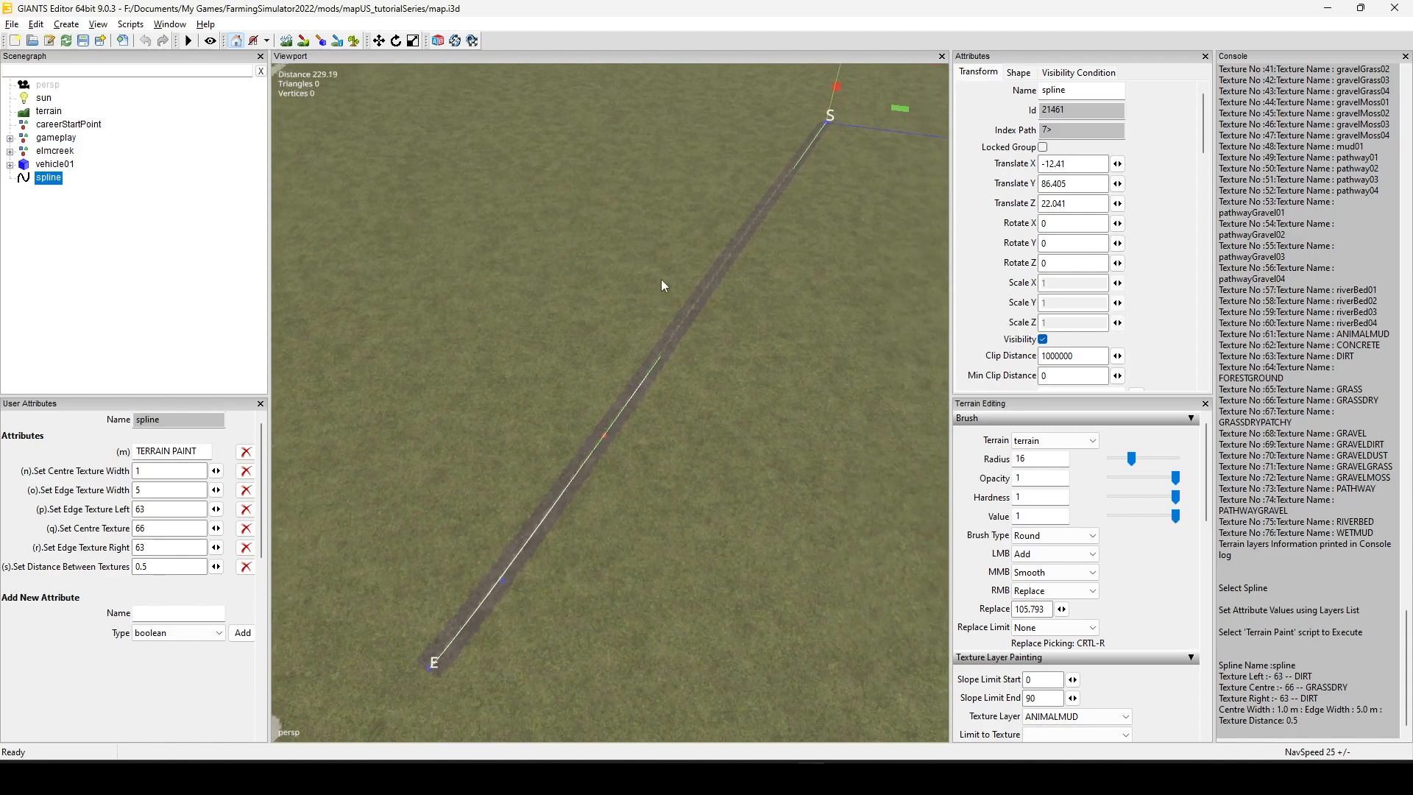
right_click_drag(573, 484, 856, 417, "alt")
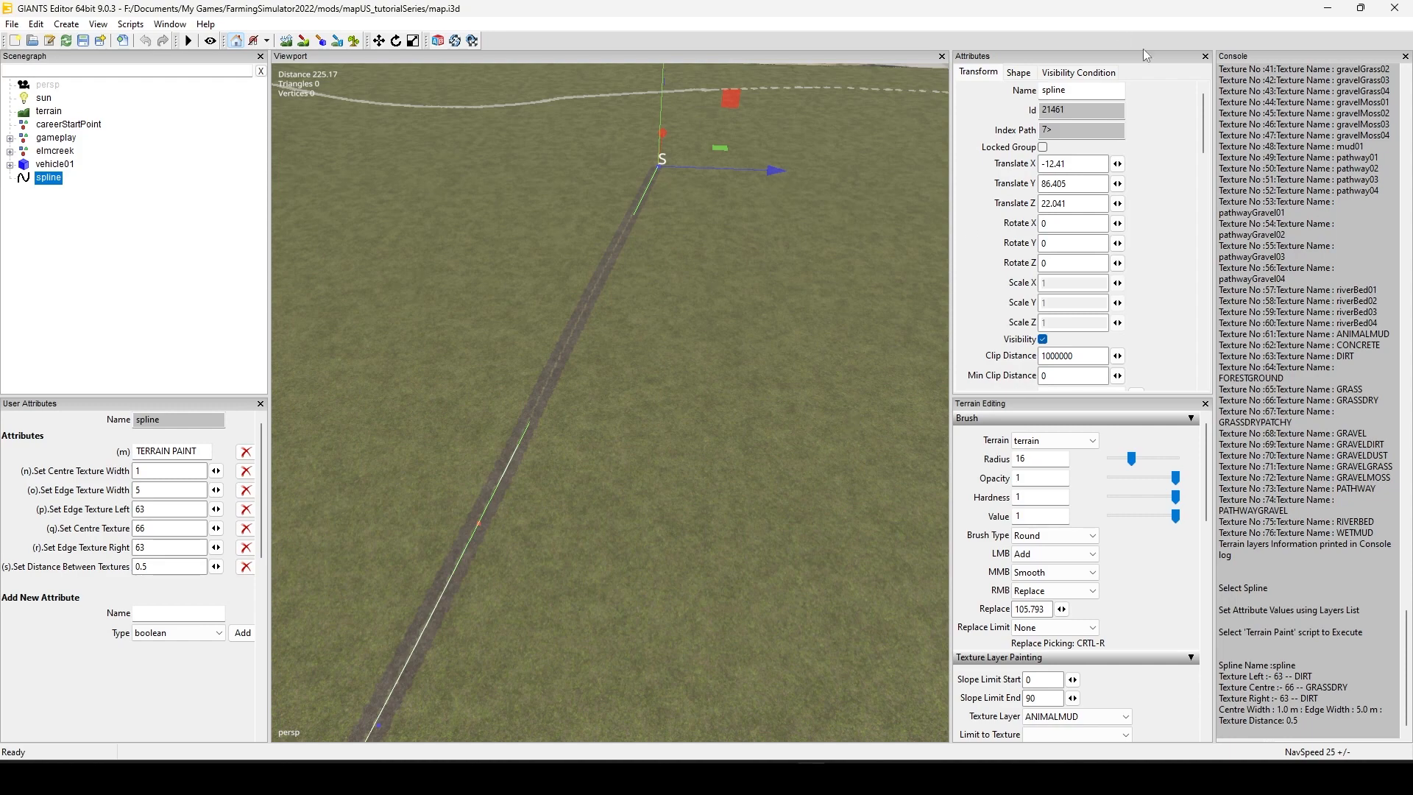
Step: Dock the Console below the viewport and close it, and slightly narrow the attributes column
left_click(1405, 56)
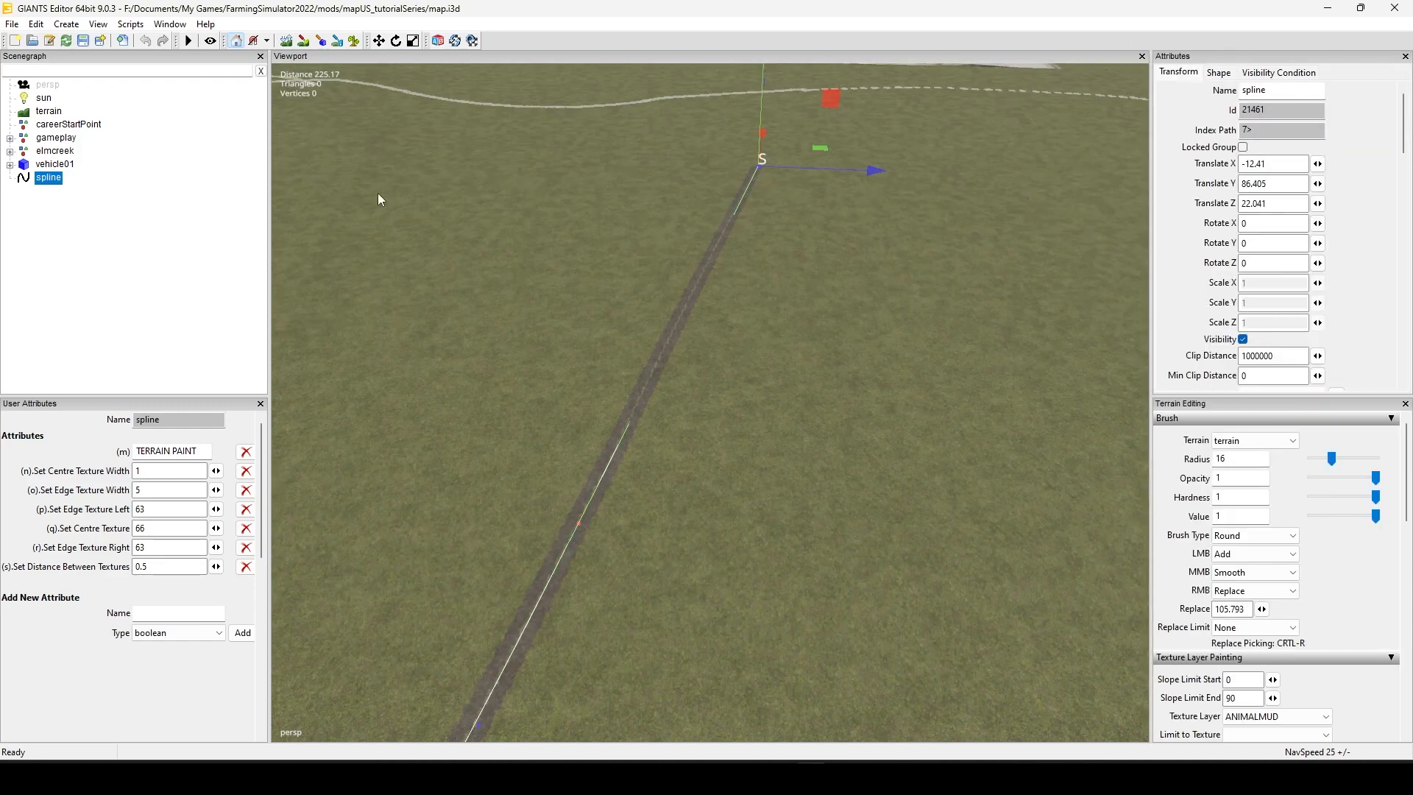
left_click(170, 24)
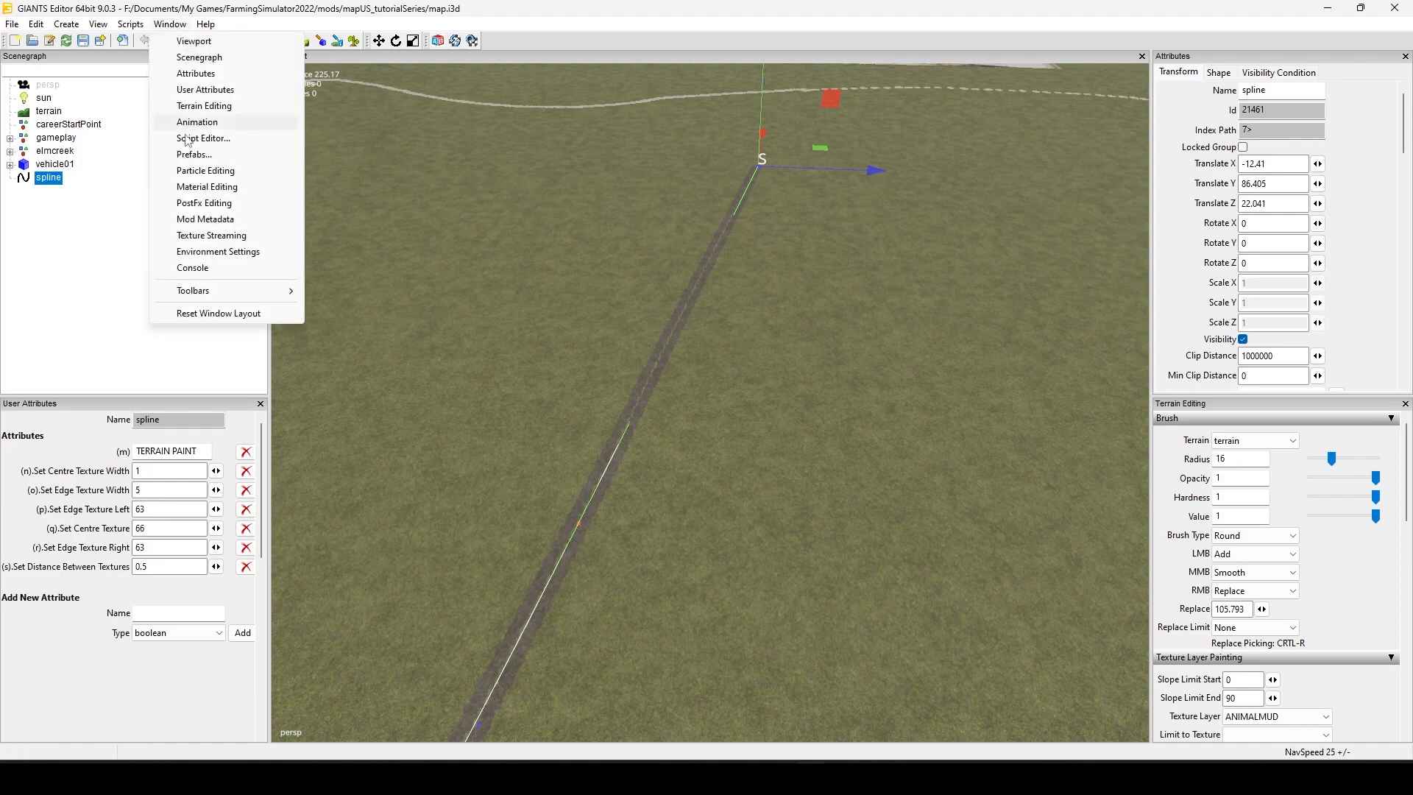
left_click(215, 312)
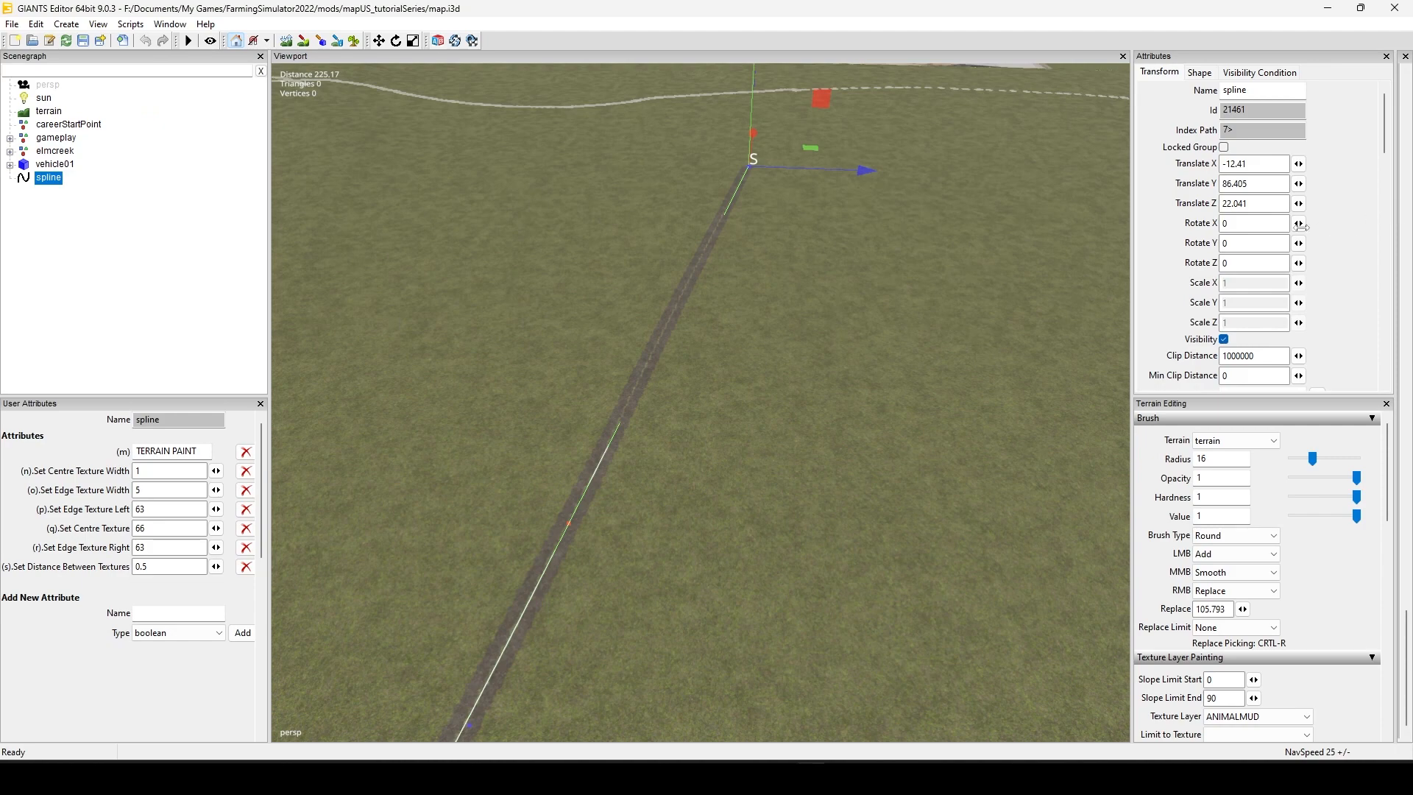
left_click_drag(1301, 227, 1270, 228)
left_click_drag(1308, 56, 642, 751)
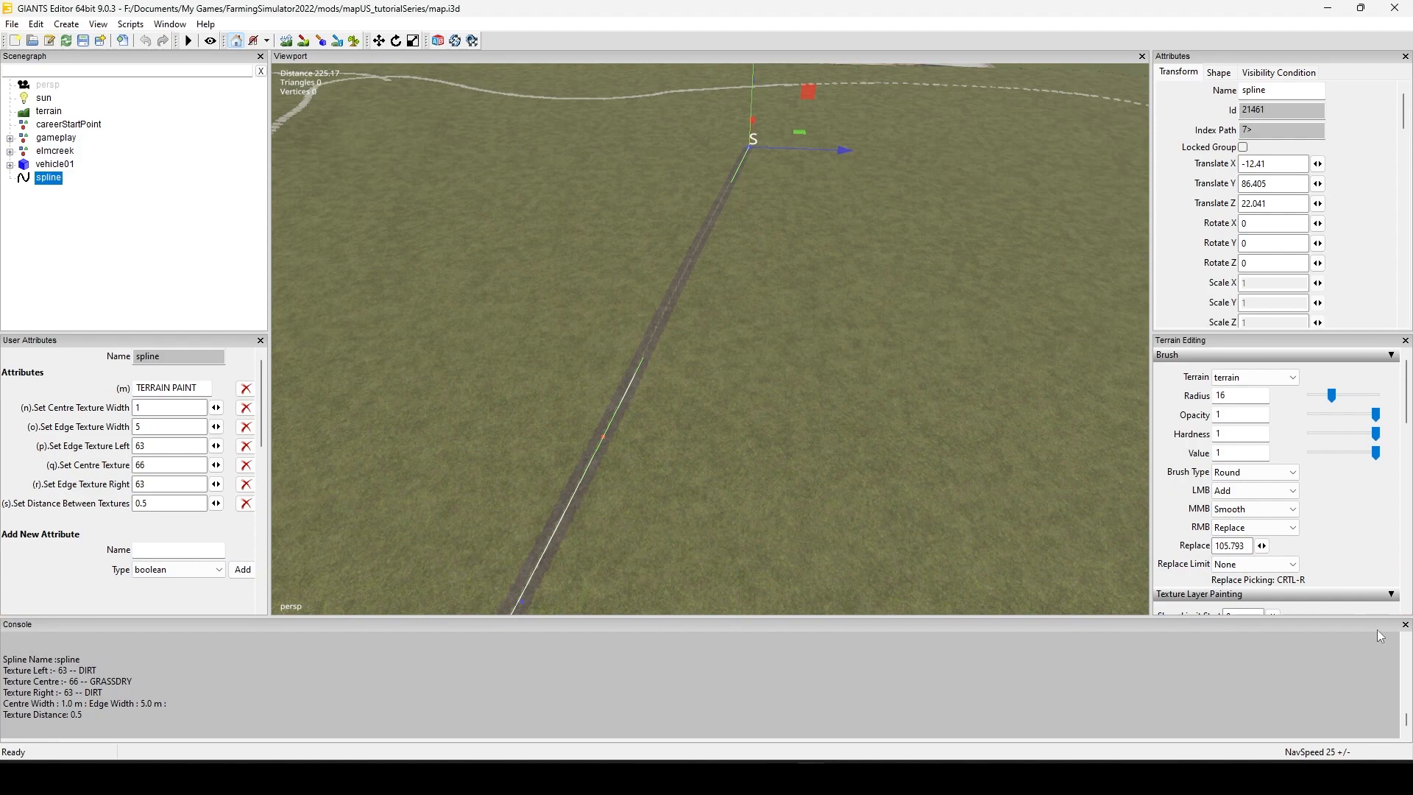
left_click(1405, 624)
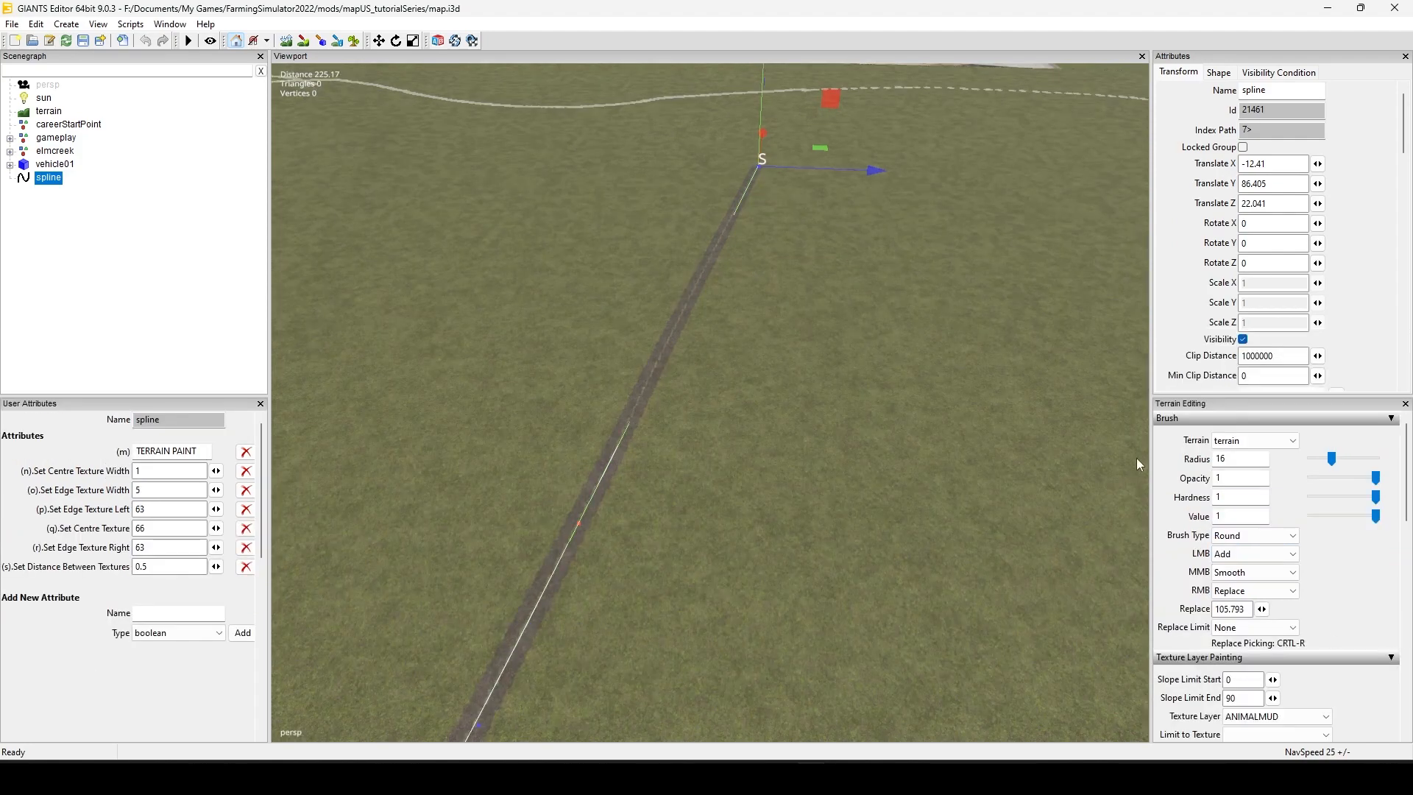
left_click_drag(1152, 336, 1159, 335)
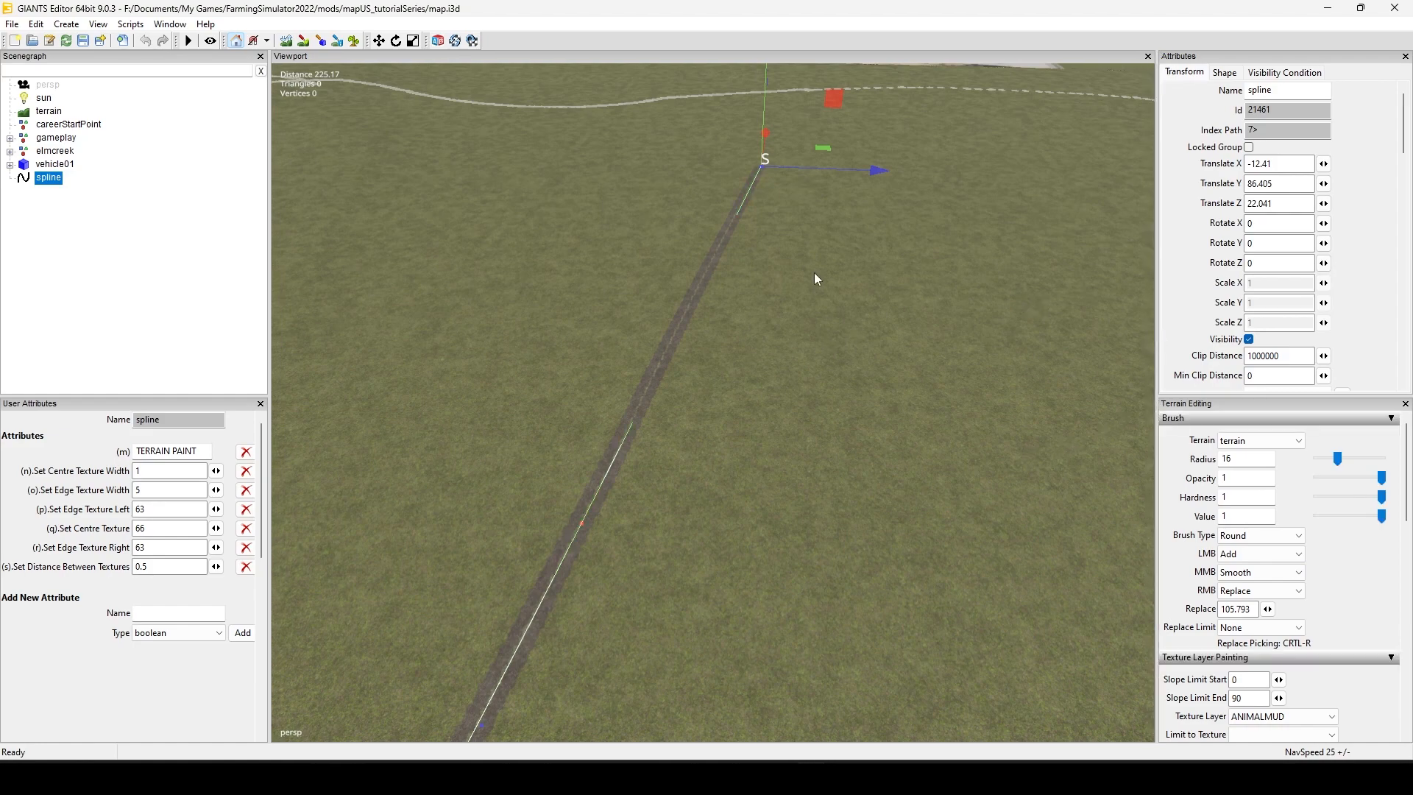
Step: Inspect the painted track across the terrain between the spline's S and E ends
left_click_drag(814, 272, 939, 276, "alt")
middle_click_drag(939, 277, 461, 537, "alt")
scroll(955, 311, "up", 2)
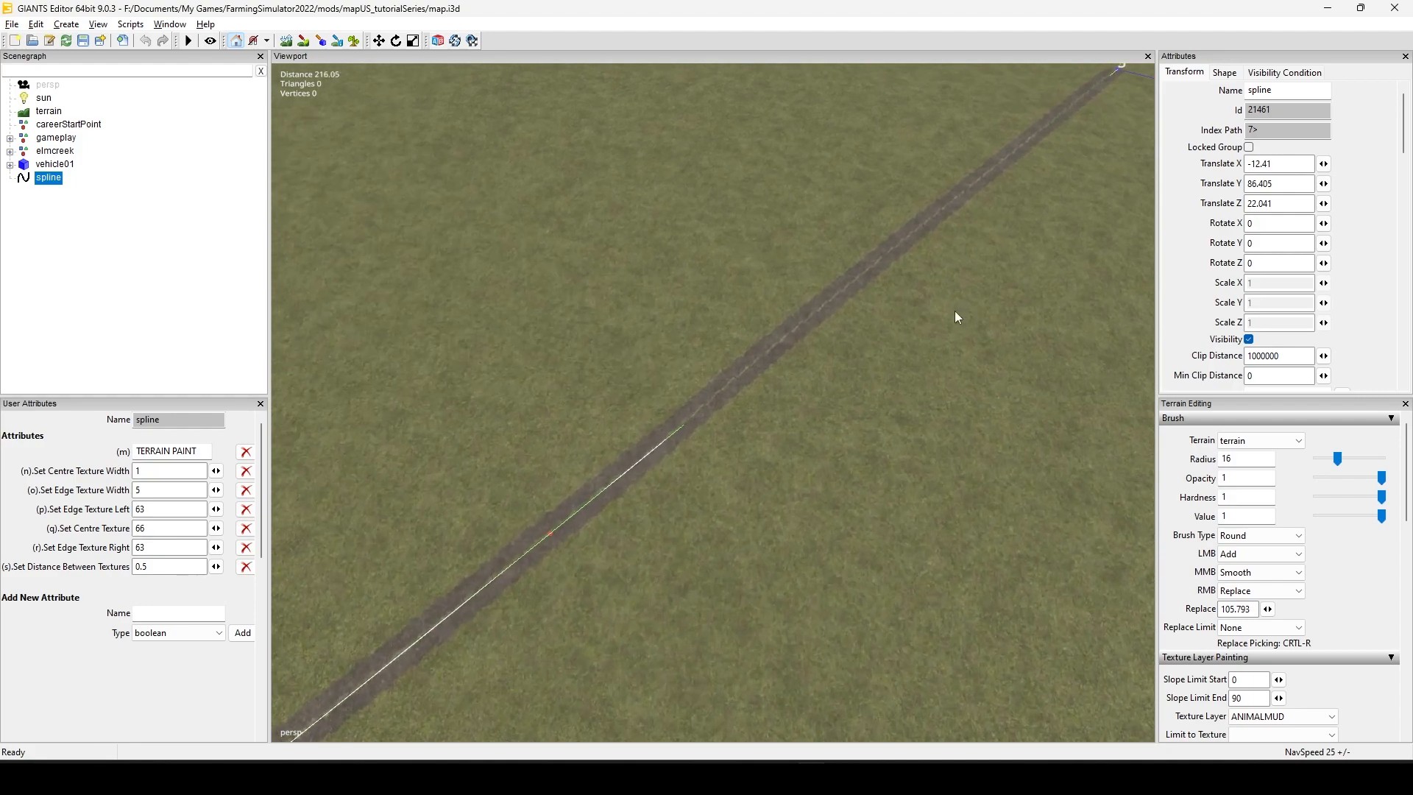
scroll(955, 311, "down", 3)
left_click_drag(427, 461, 676, 474, "alt")
middle_click_drag(692, 549, 594, 479, "alt")
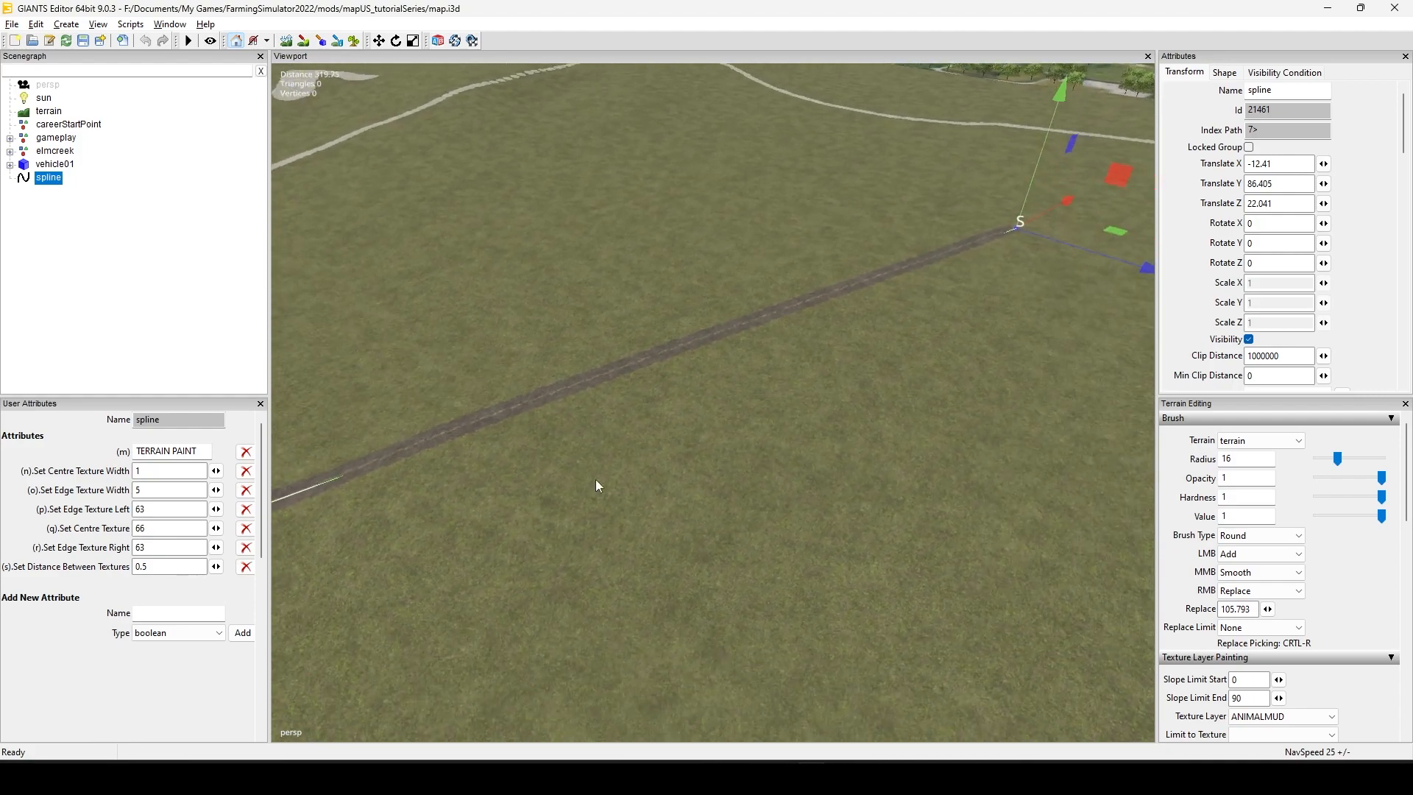
left_click_drag(625, 508, 412, 468, "alt")
middle_click_drag(476, 381, 517, 474, "alt")
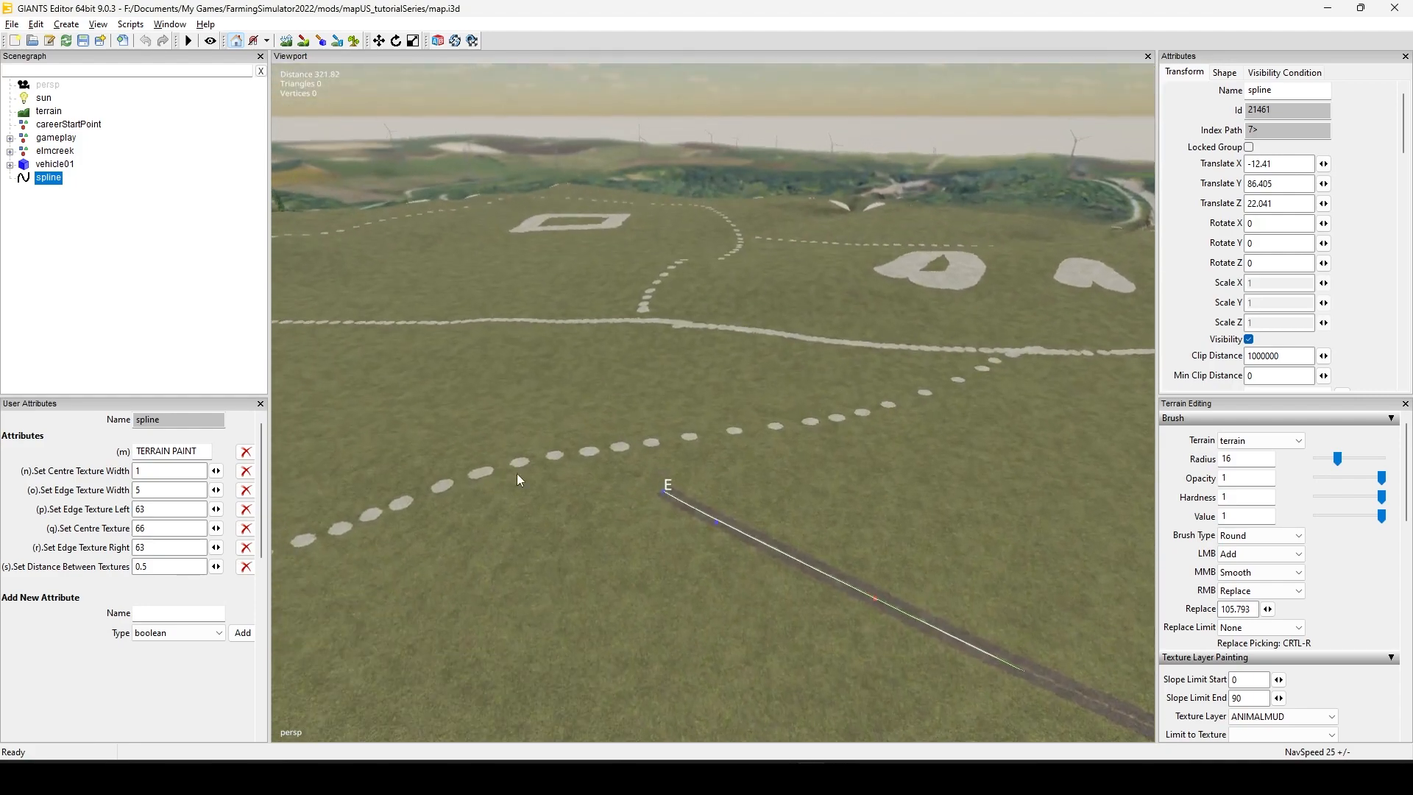
left_click_drag(495, 412, 666, 454, "alt")
middle_click_drag(600, 400, 779, 592, "alt")
left_click_drag(589, 577, 787, 516, "alt")
middle_click_drag(685, 421, 745, 467, "alt")
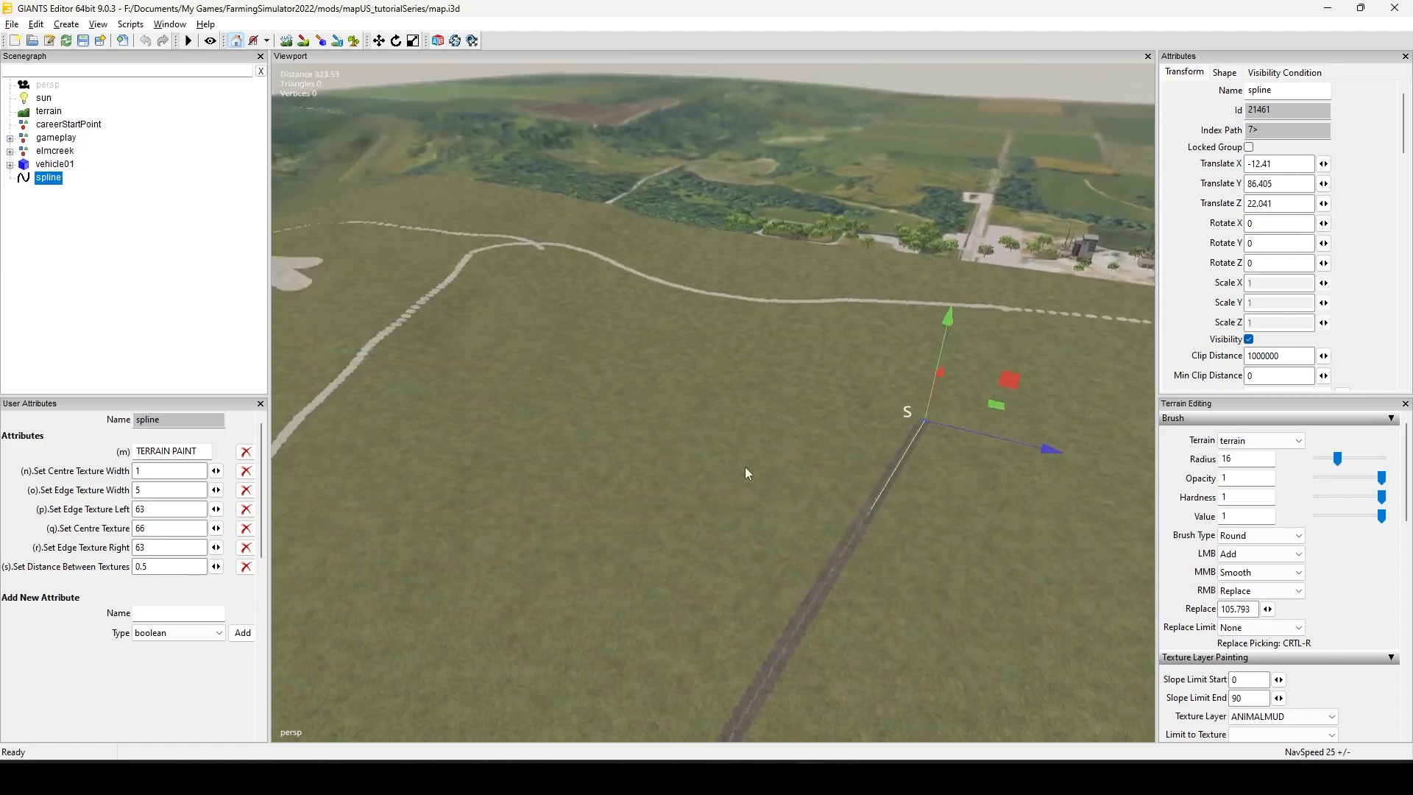
Step: Survey the dotted paths and the painted rectangle at the far side of the terrain
left_click_drag(745, 467, 471, 441, "alt")
middle_click_drag(475, 276, 585, 386, "alt")
middle_click_drag(511, 290, 575, 356, "alt")
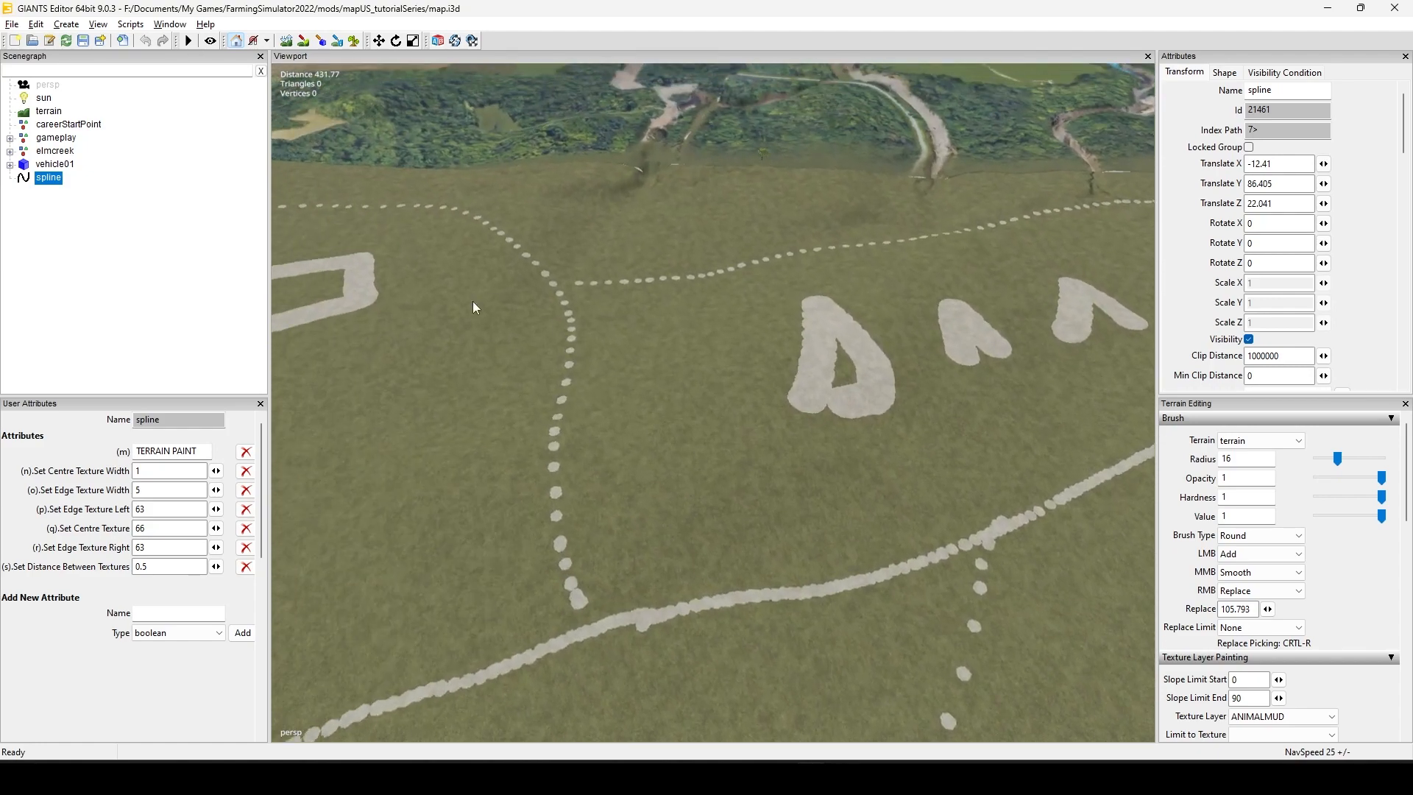
left_click_drag(473, 301, 371, 374, "alt")
middle_click_drag(474, 276, 582, 468, "alt")
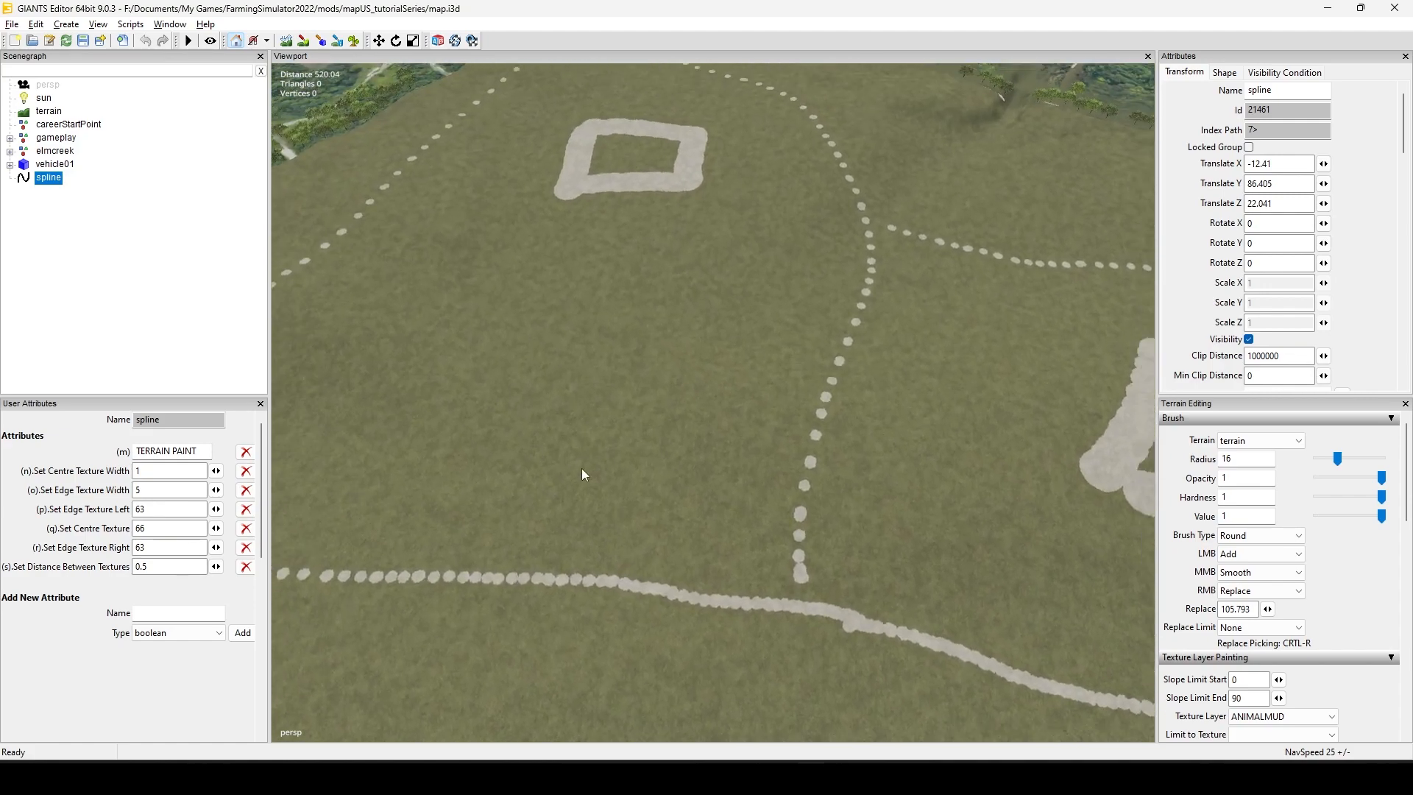
left_click_drag(582, 469, 653, 471, "alt")
middle_click_drag(654, 471, 881, 573, "alt")
middle_click_drag(574, 489, 824, 556, "alt")
middle_click_drag(611, 465, 771, 546, "alt")
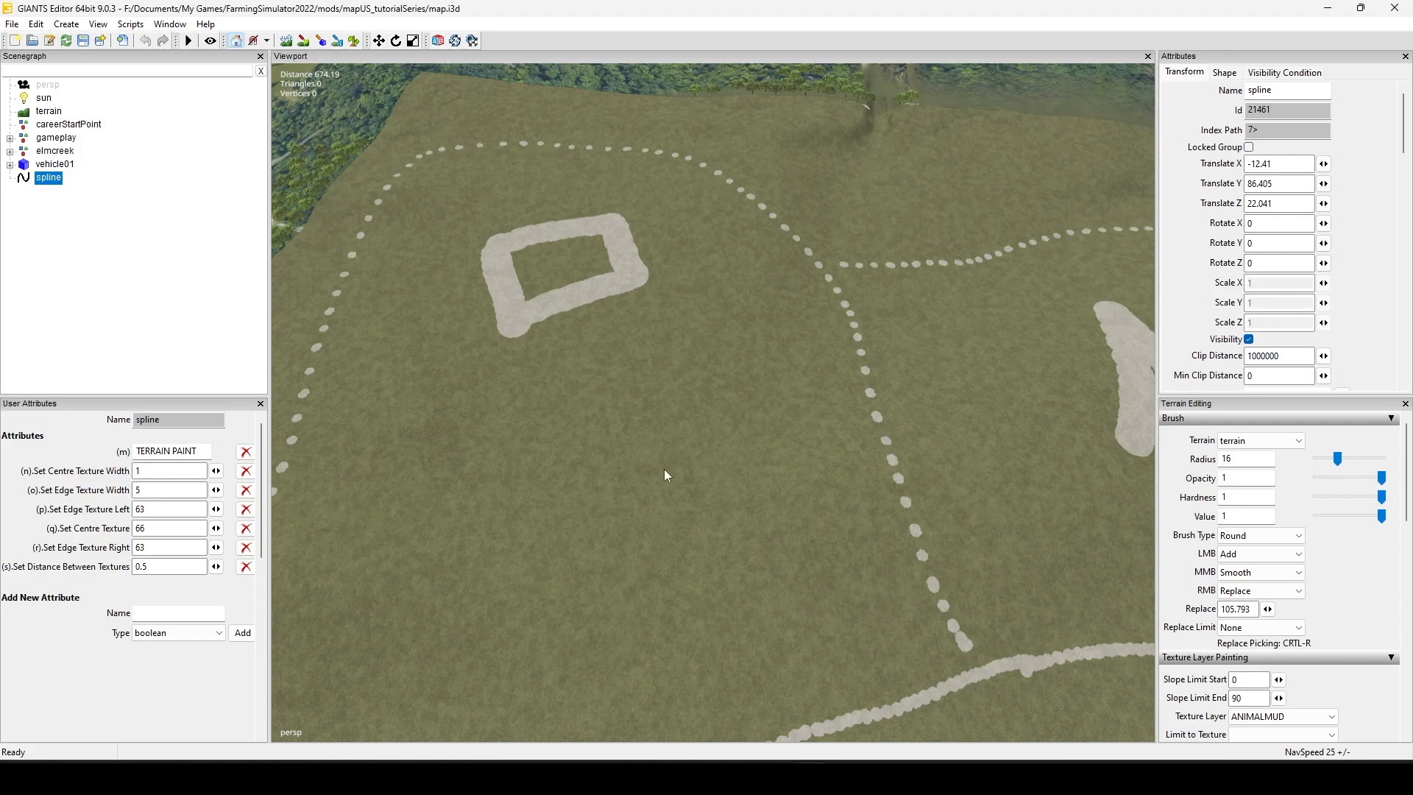
left_click_drag(664, 470, 907, 425, "alt")
middle_click_drag(907, 426, 792, 572, "alt")
left_click_drag(792, 571, 678, 523, "alt")
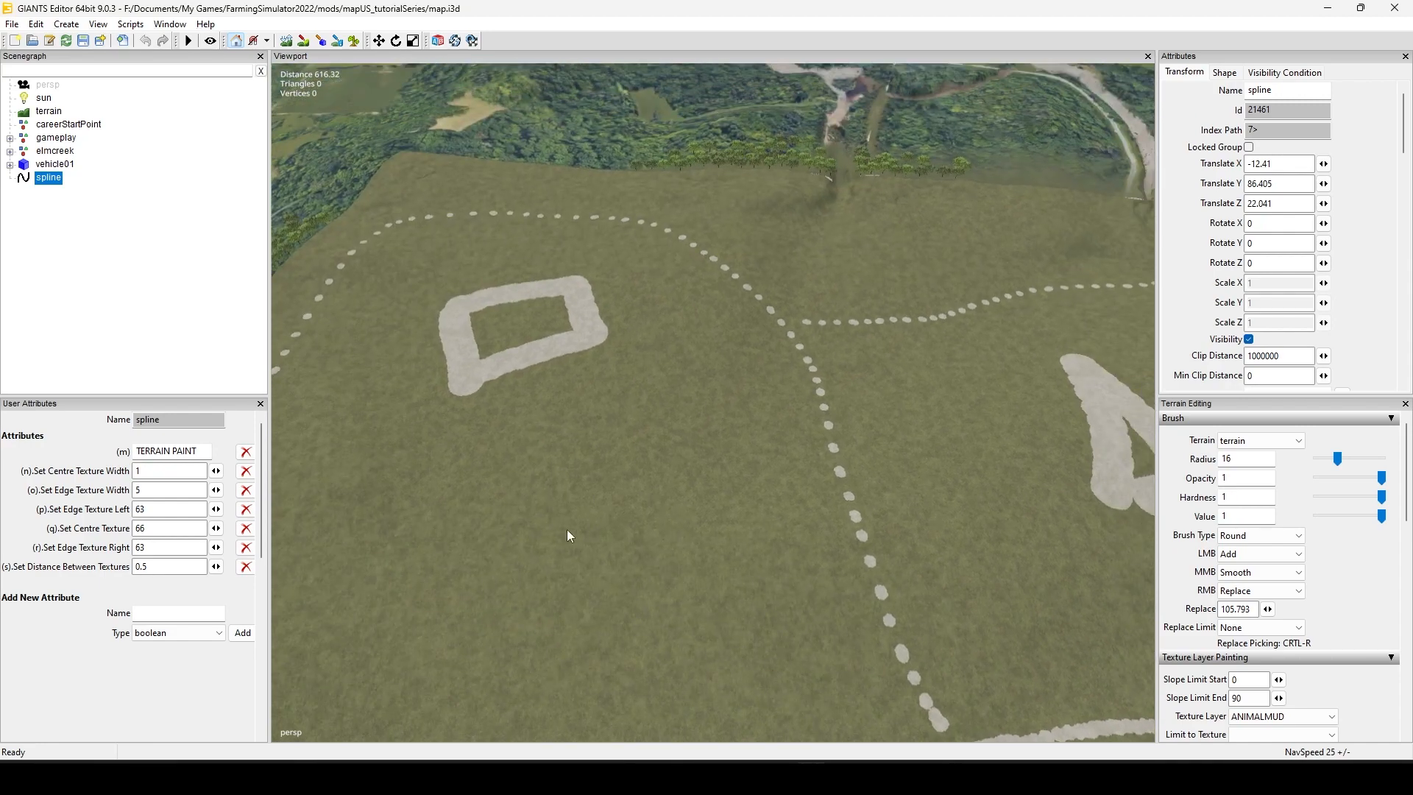
Step: Switch to terrain texture painting with the brush type set to Square
left_click(301, 41)
left_click(1283, 541)
left_click(1284, 562)
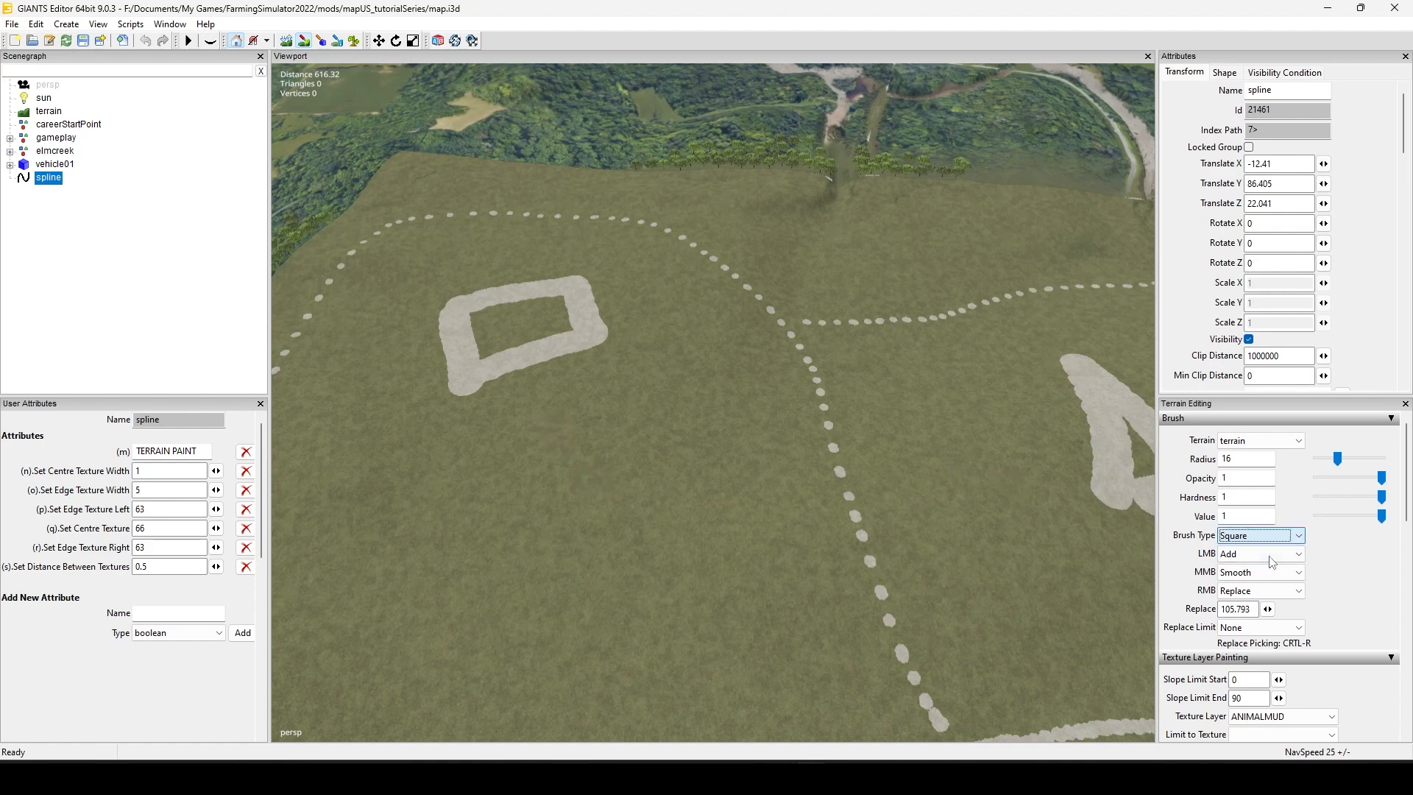
Step: Paint a square CONCRETE patch on the grass between the painted rectangle and the dotted path with brush radius 29.5, and leave painting mode
left_click(1293, 717)
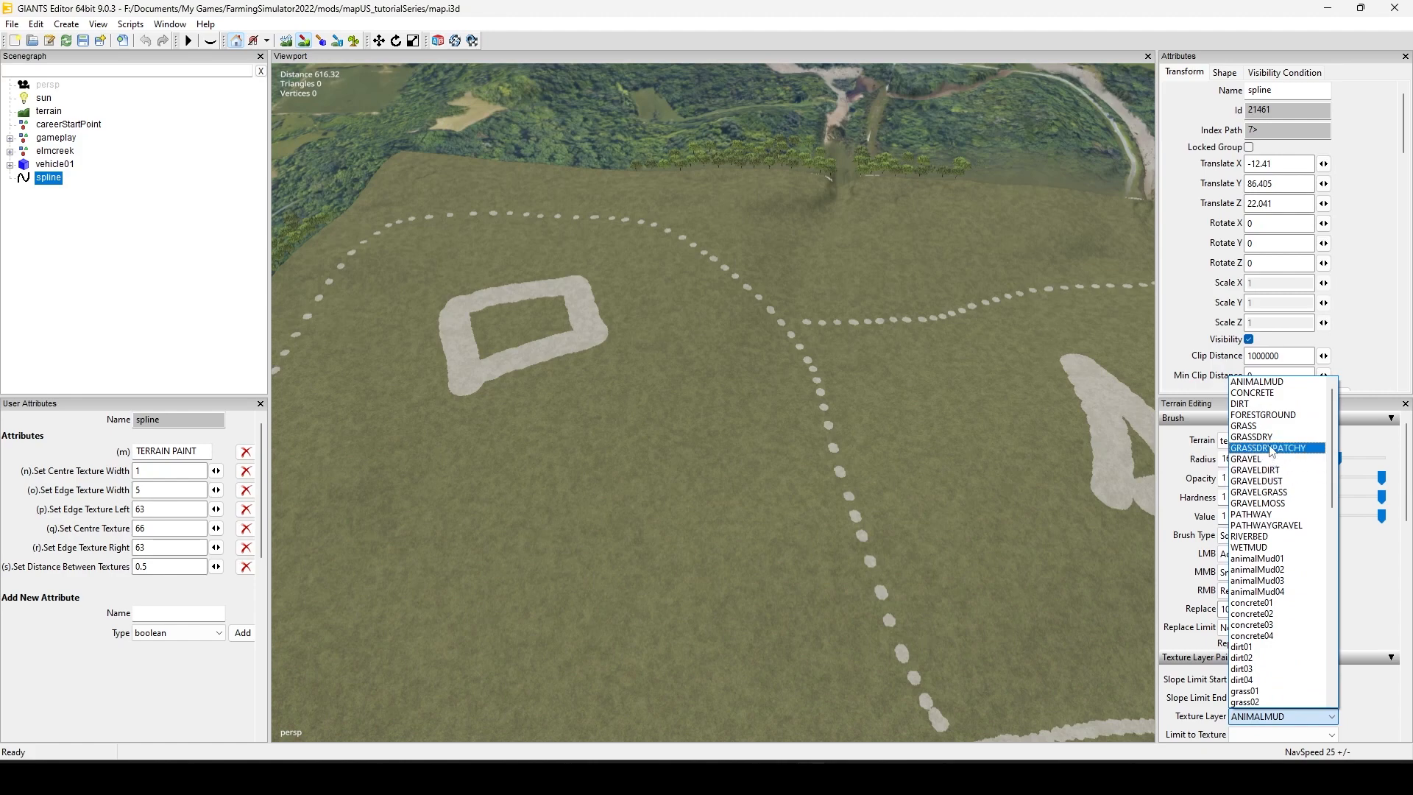
left_click(1253, 393)
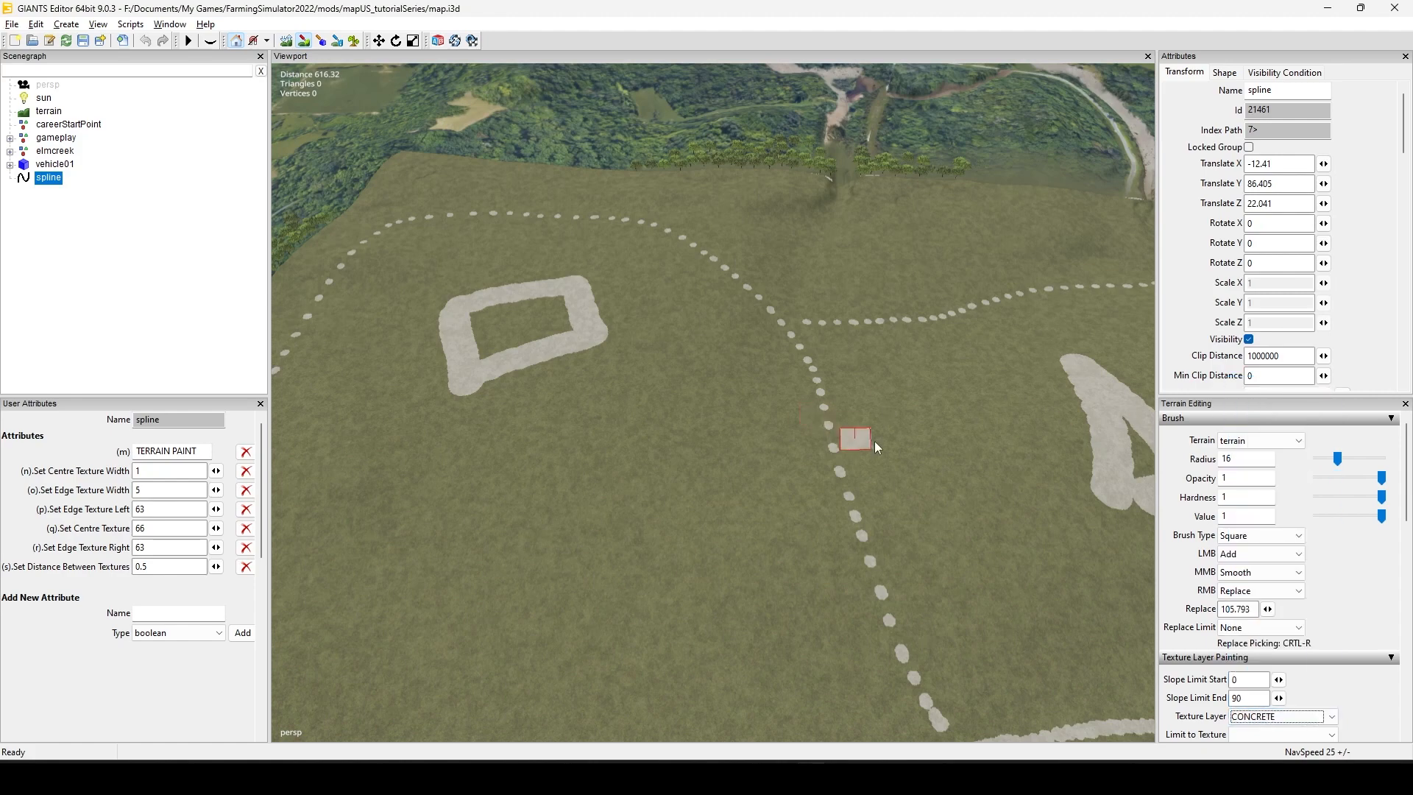
scroll(875, 440, "down", 2)
right_click_drag(229, 656, 180, 663, "alt")
scroll(747, 518, "up", 11, "ctrl")
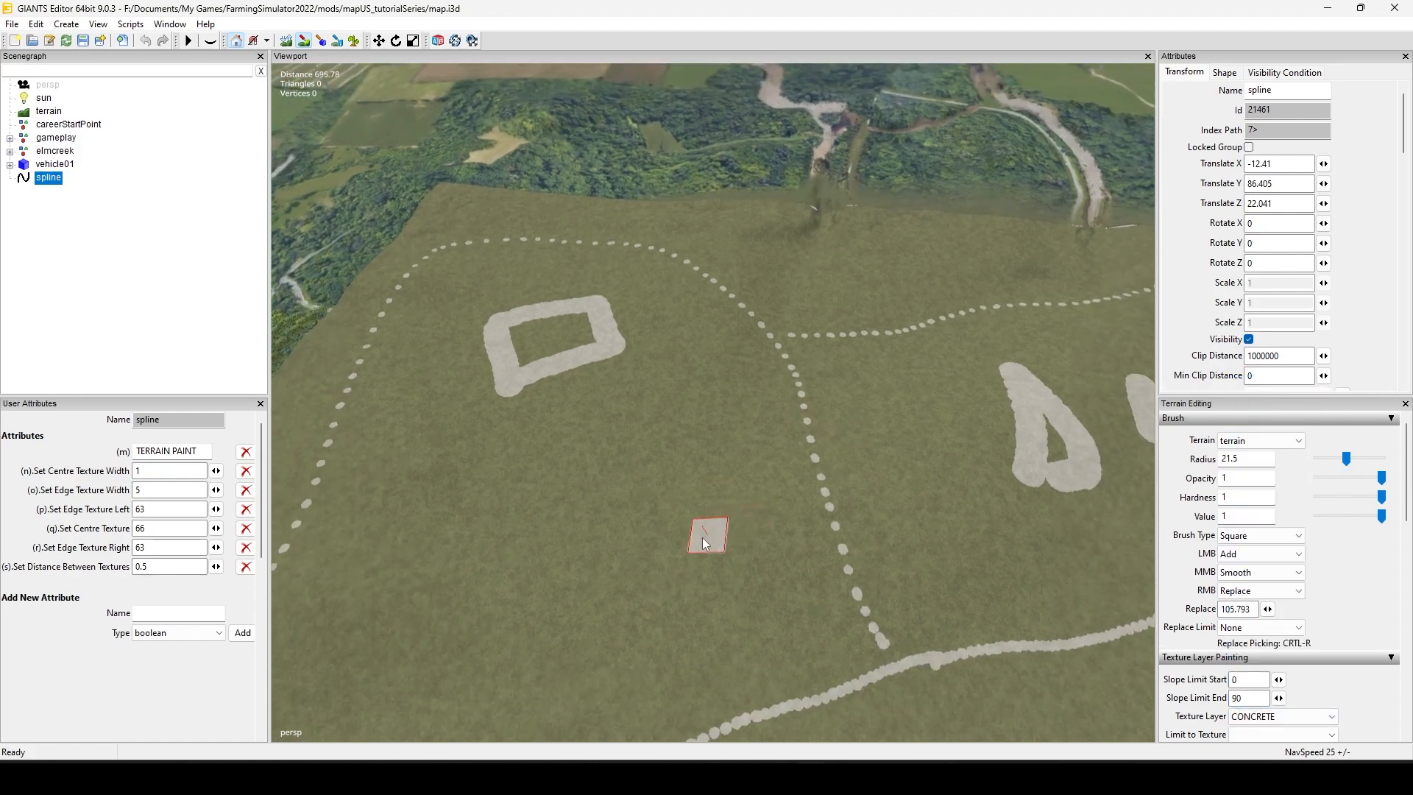
scroll(699, 539, "up", 16, "ctrl")
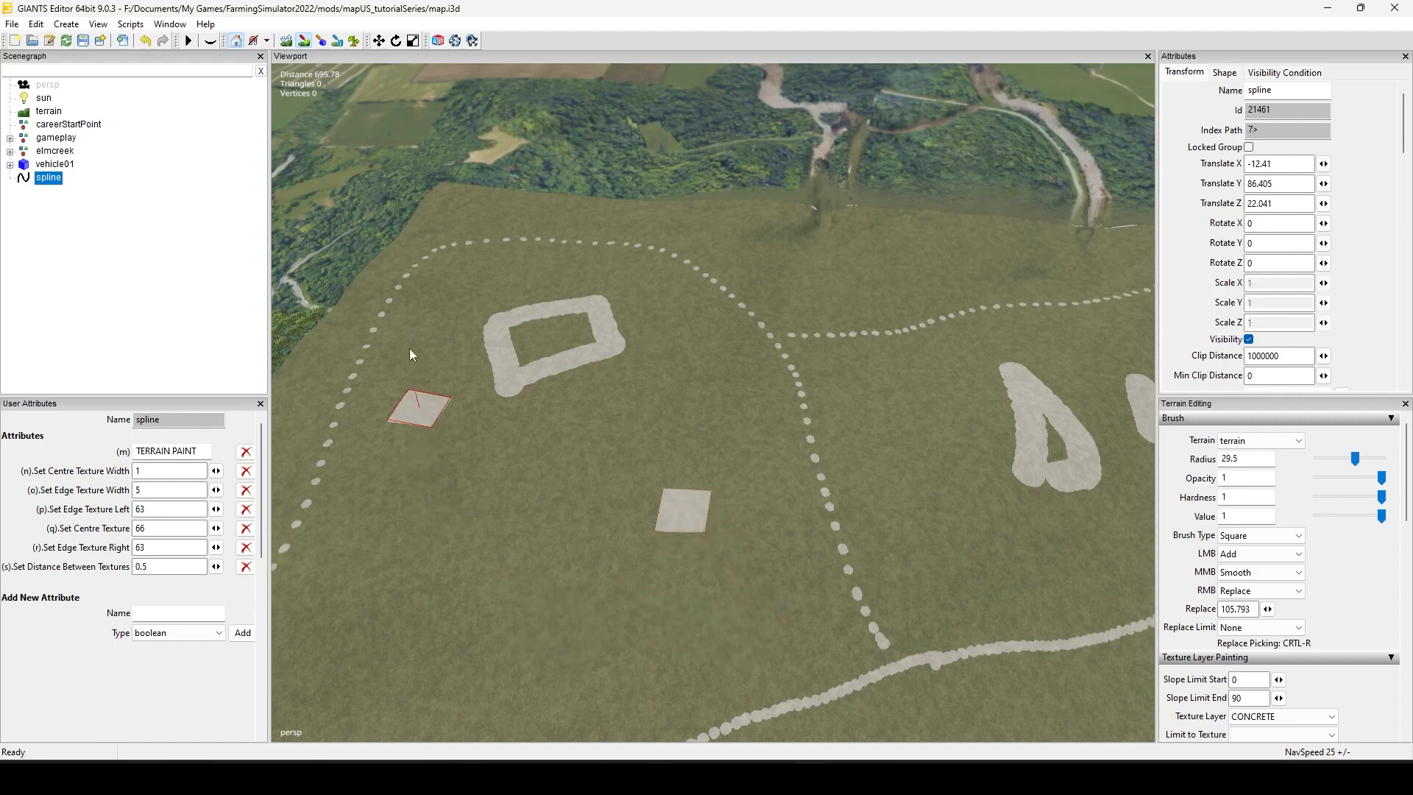
left_click(305, 41)
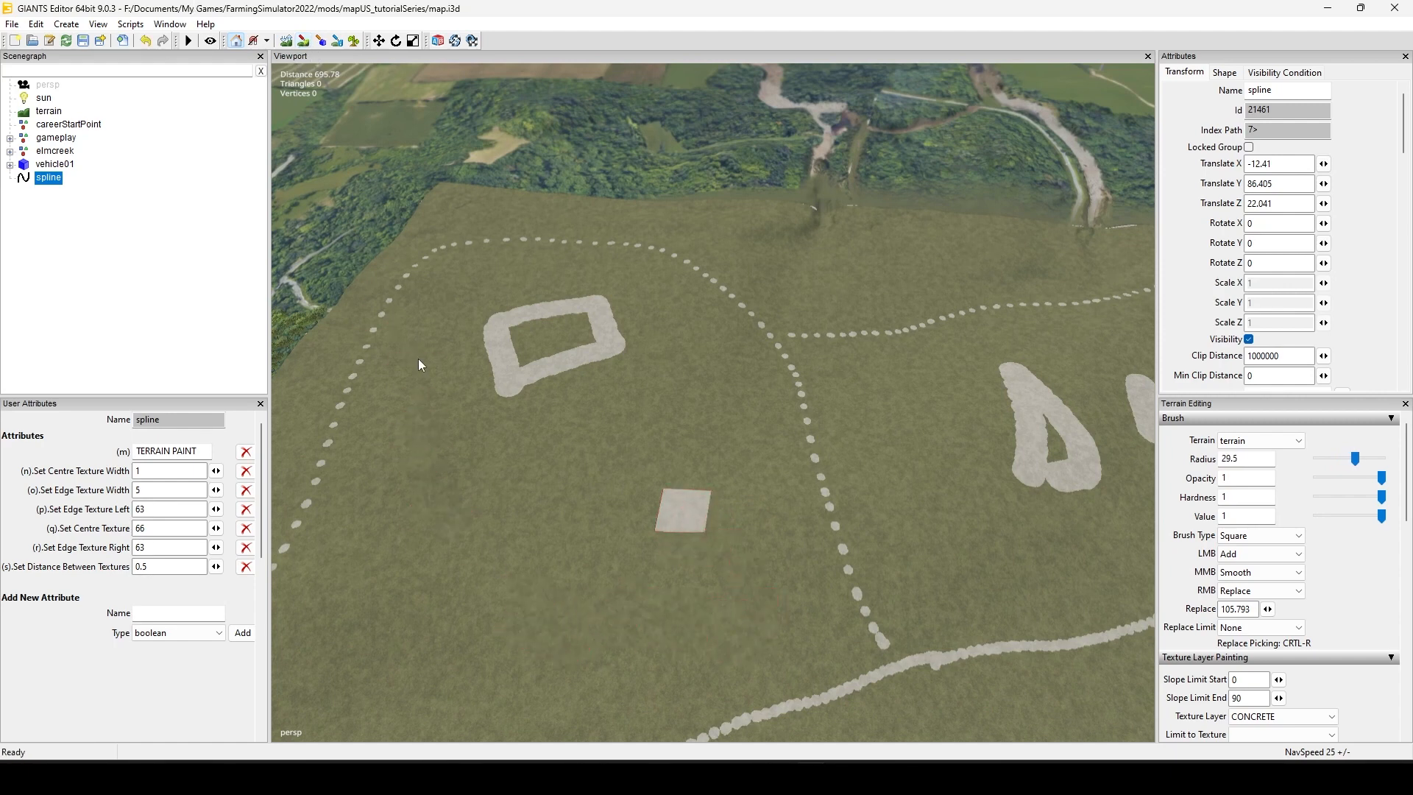
Step: Create a transform group and place it in the middle of the concrete square
left_click_drag(418, 360, 512, 487, "alt")
right_click_drag(513, 487, 1122, 317, "alt")
left_click_drag(720, 537, 736, 409, "alt")
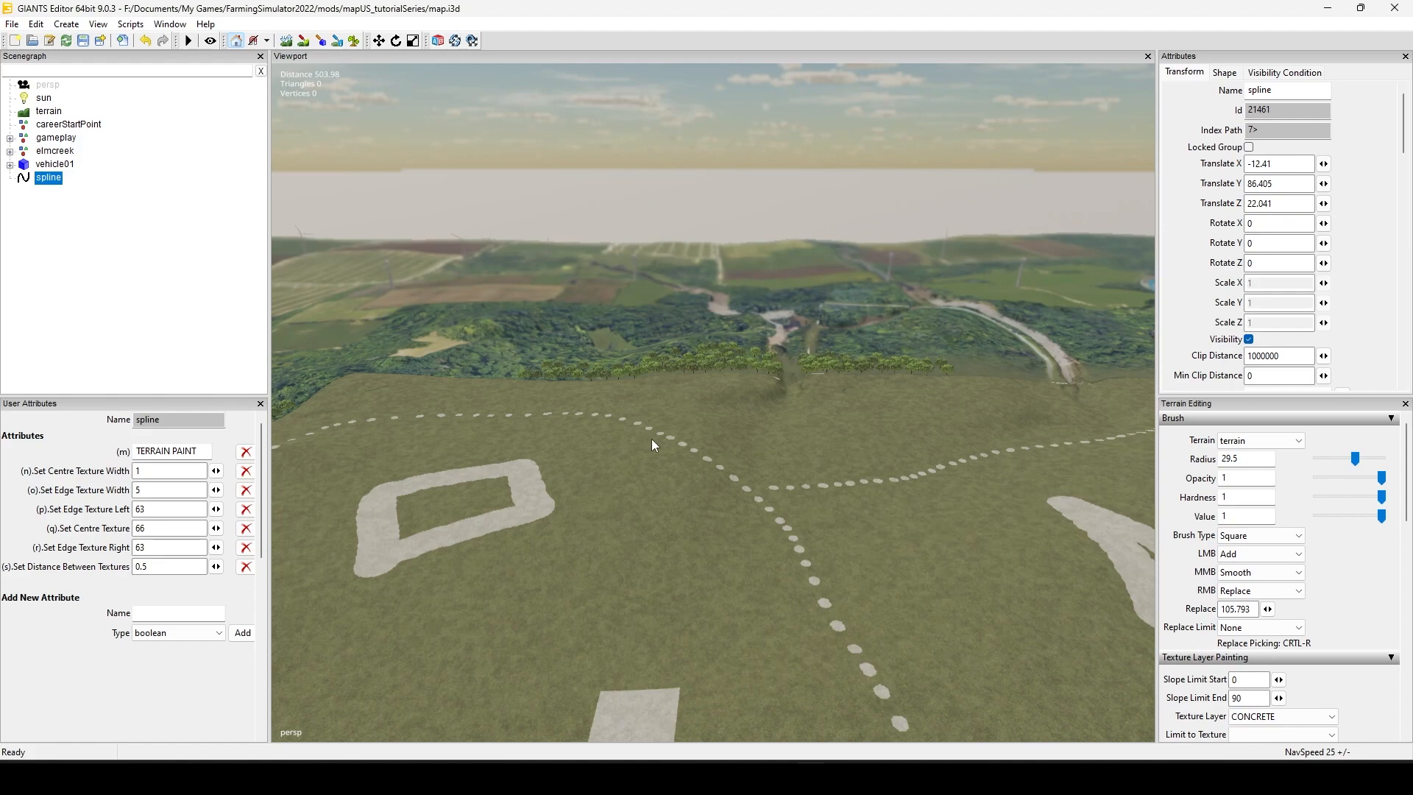
left_click_drag(839, 541, 846, 609, "alt")
right_click_drag(552, 663, 650, 622, "alt")
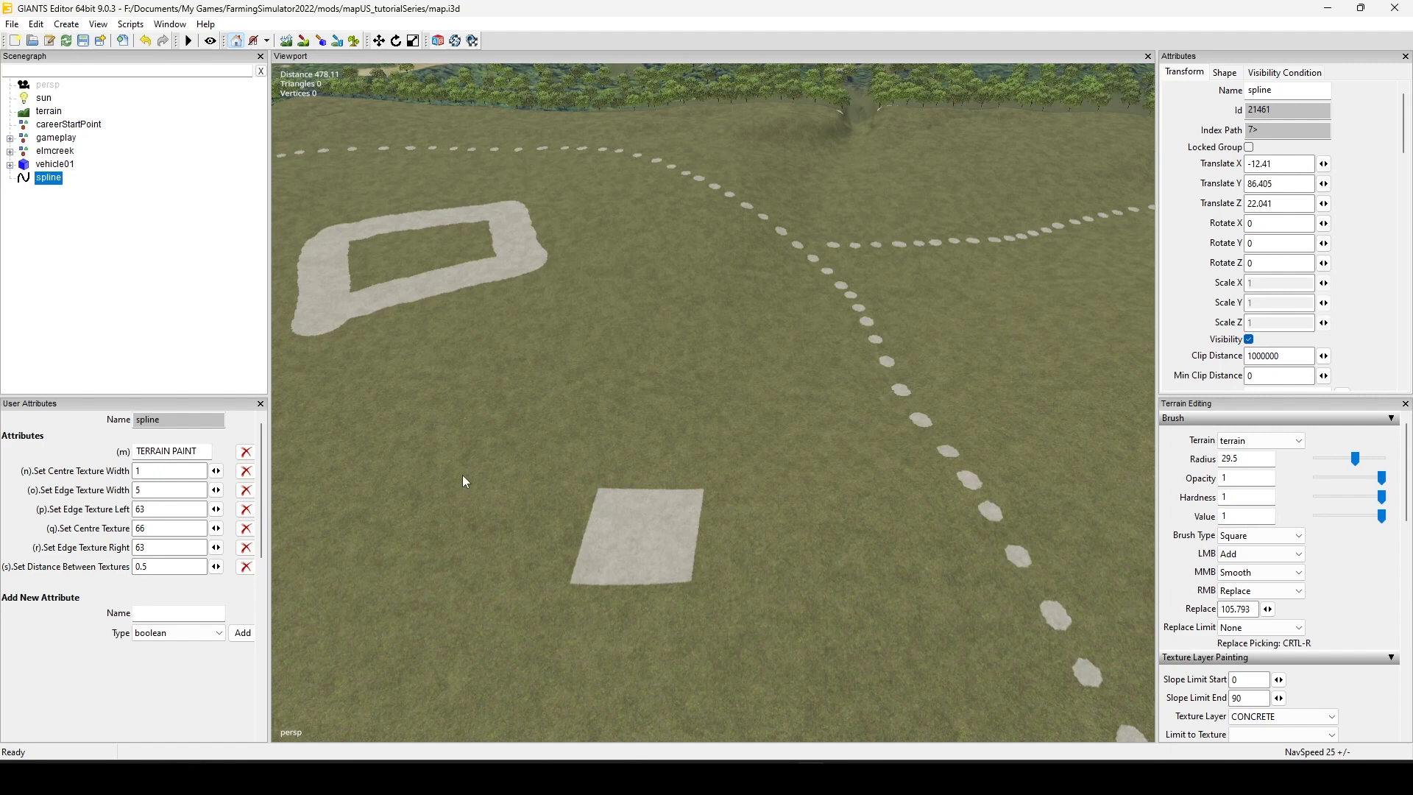
left_click(71, 24)
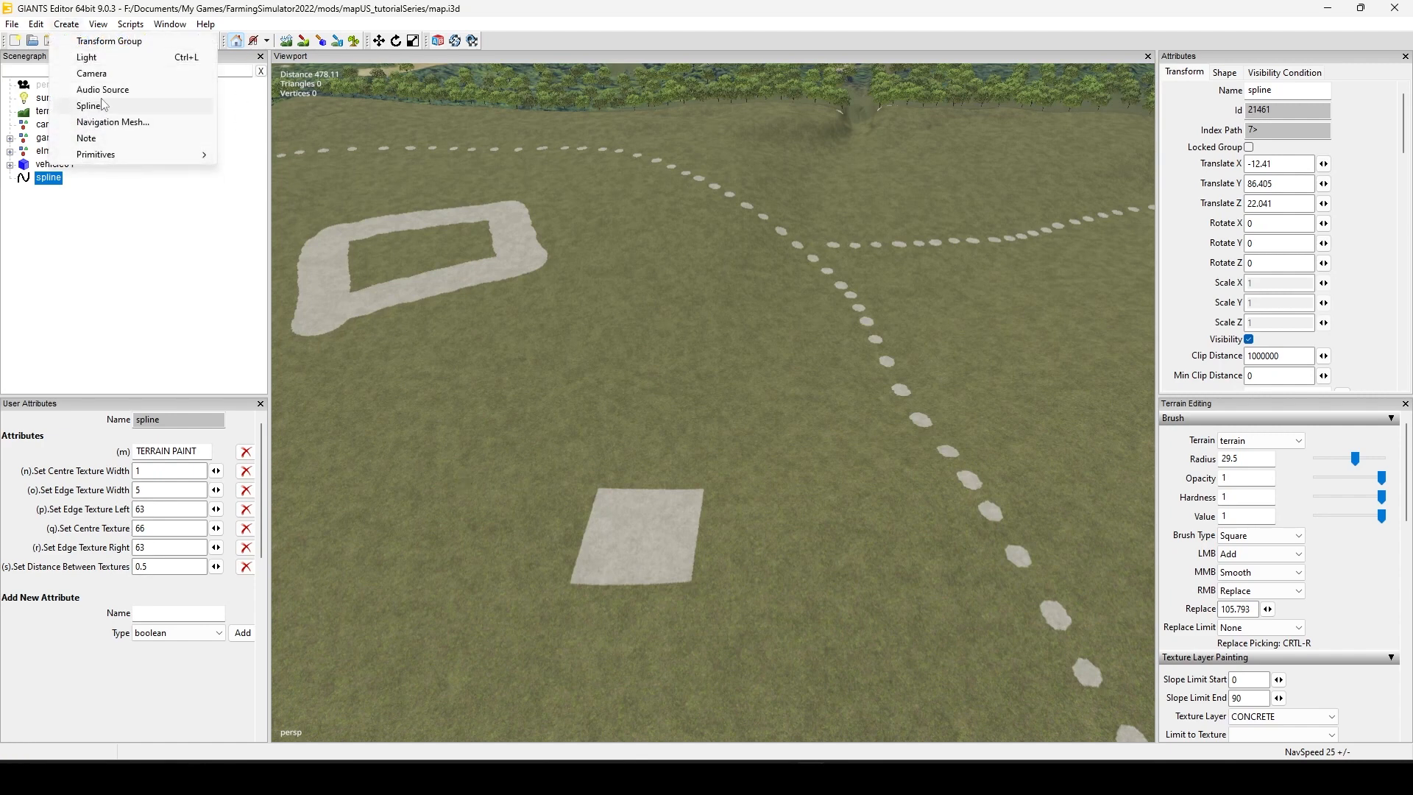
left_click(126, 43)
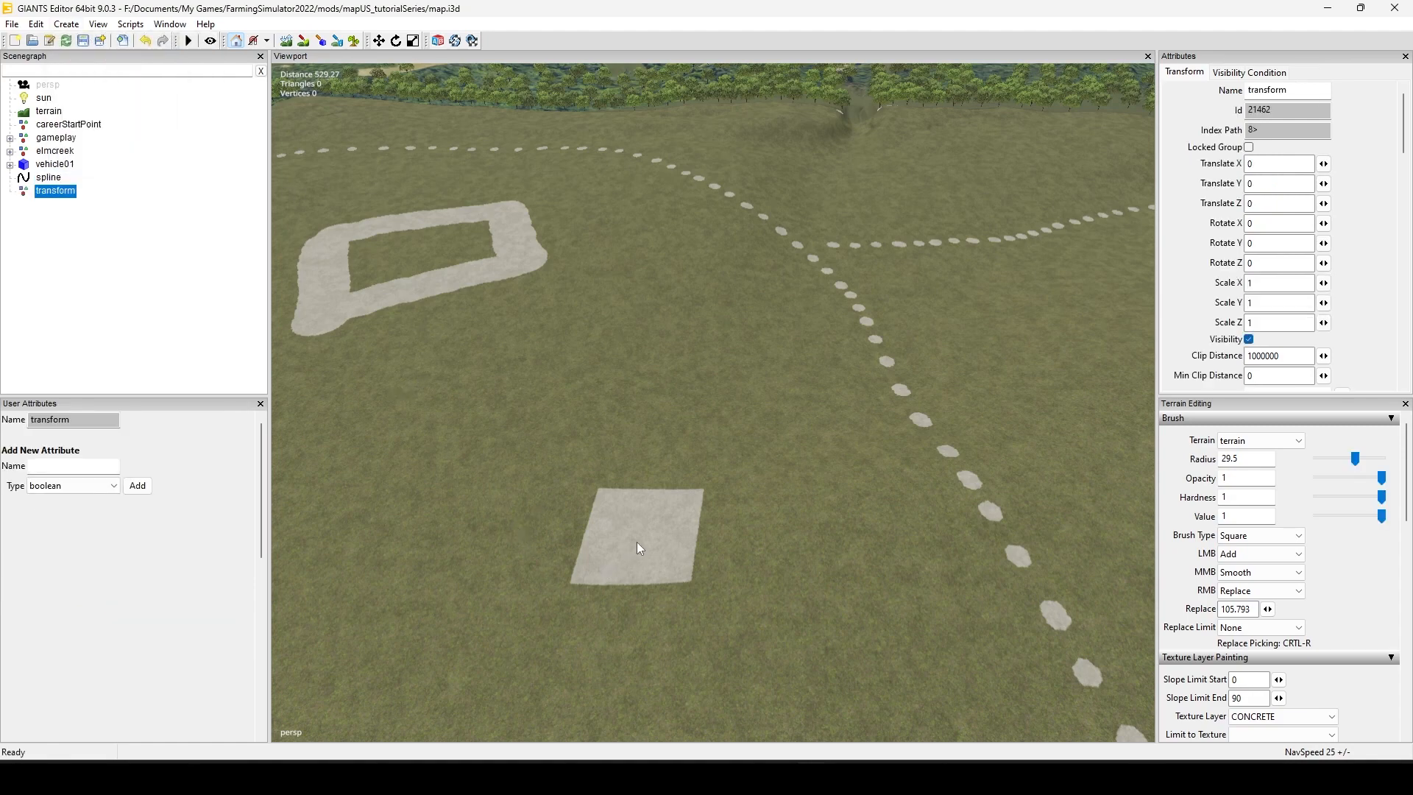
key("ctrl+b")
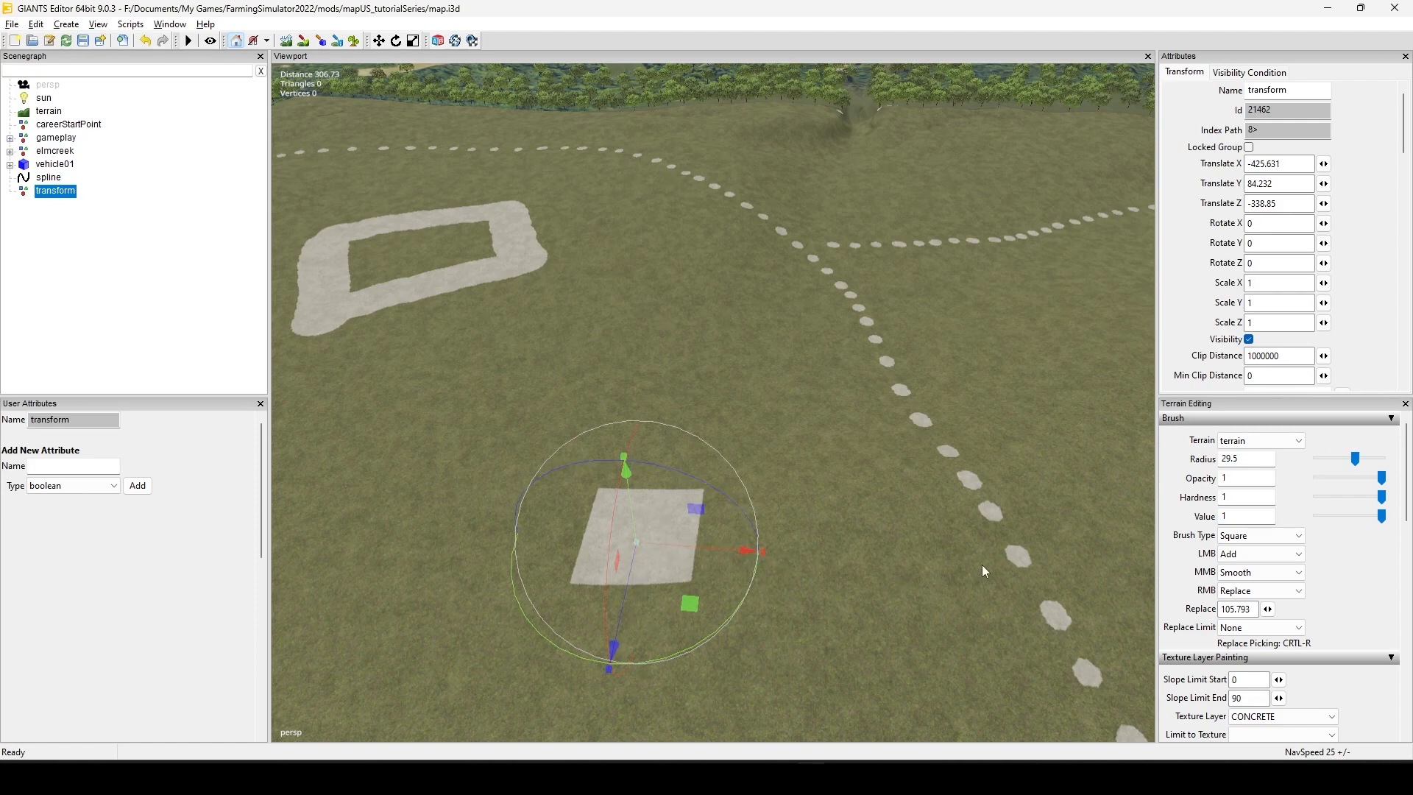
Step: Examine the concrete square and its transform group from above, together with the surrounding painted paths
right_click_drag(982, 565, 749, 584, "alt")
left_click_drag(843, 598, 567, 658, "alt")
right_click_drag(566, 658, 948, 509, "alt")
left_click_drag(948, 510, 663, 552, "alt")
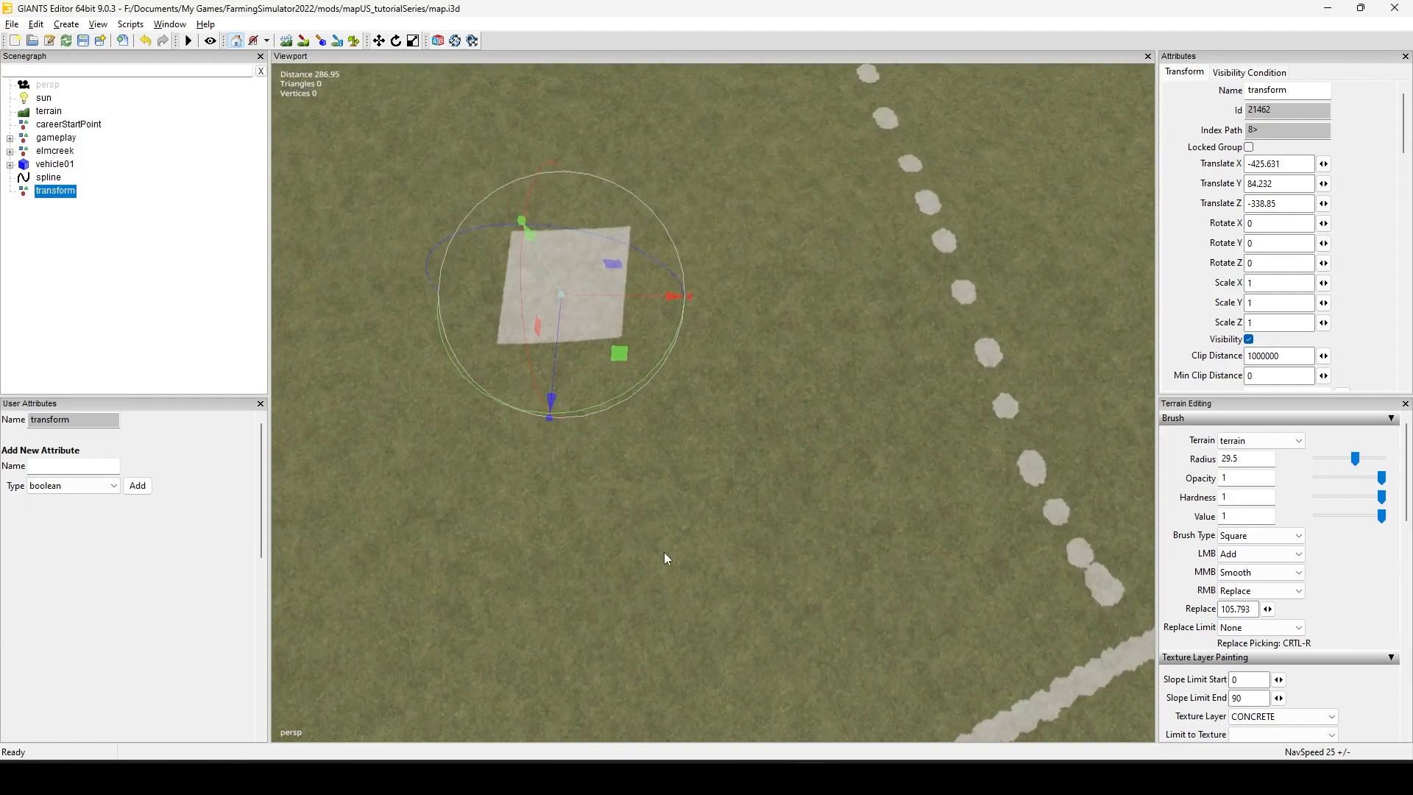
middle_click_drag(610, 534, 626, 611, "alt")
right_click_drag(766, 621, 661, 653, "alt")
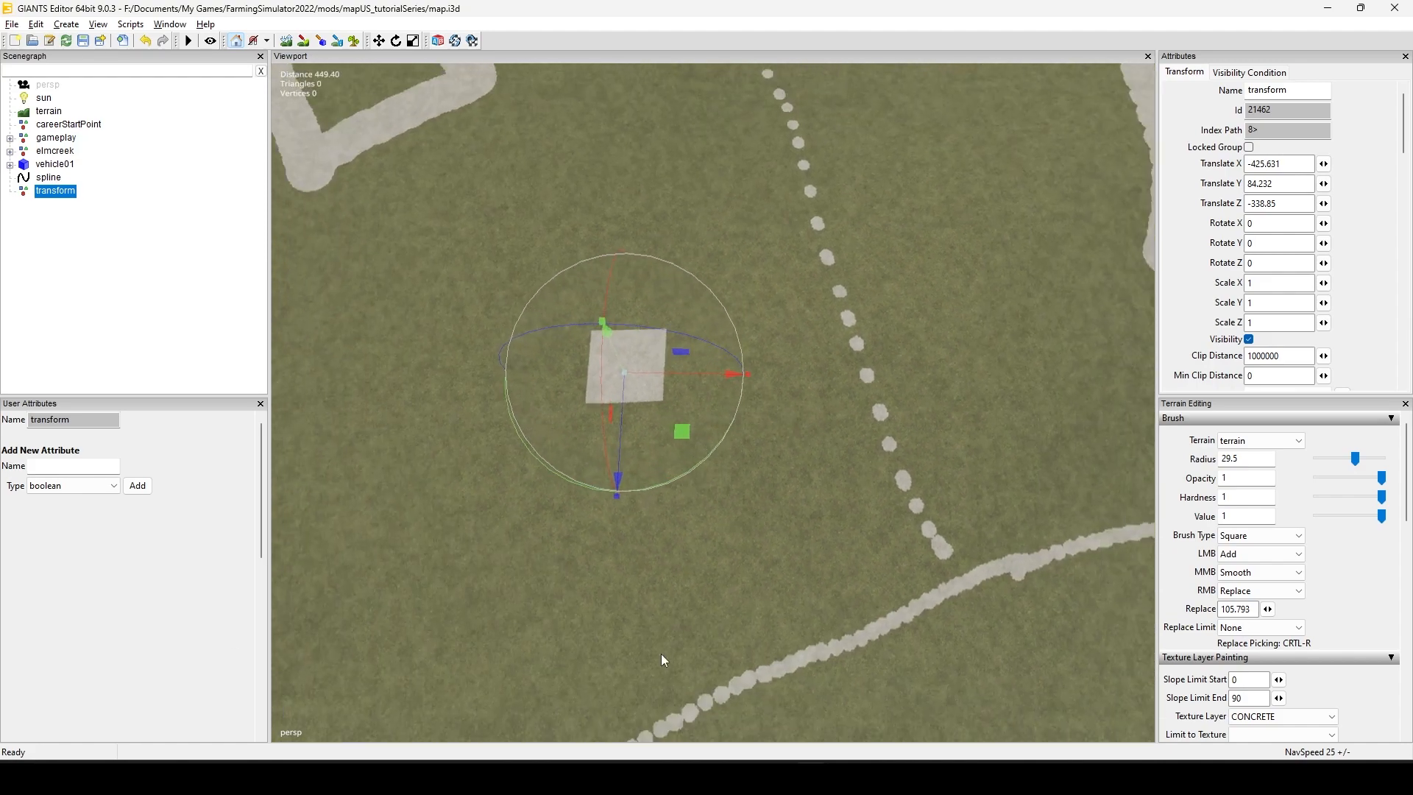
left_click_drag(660, 654, 657, 606, "alt")
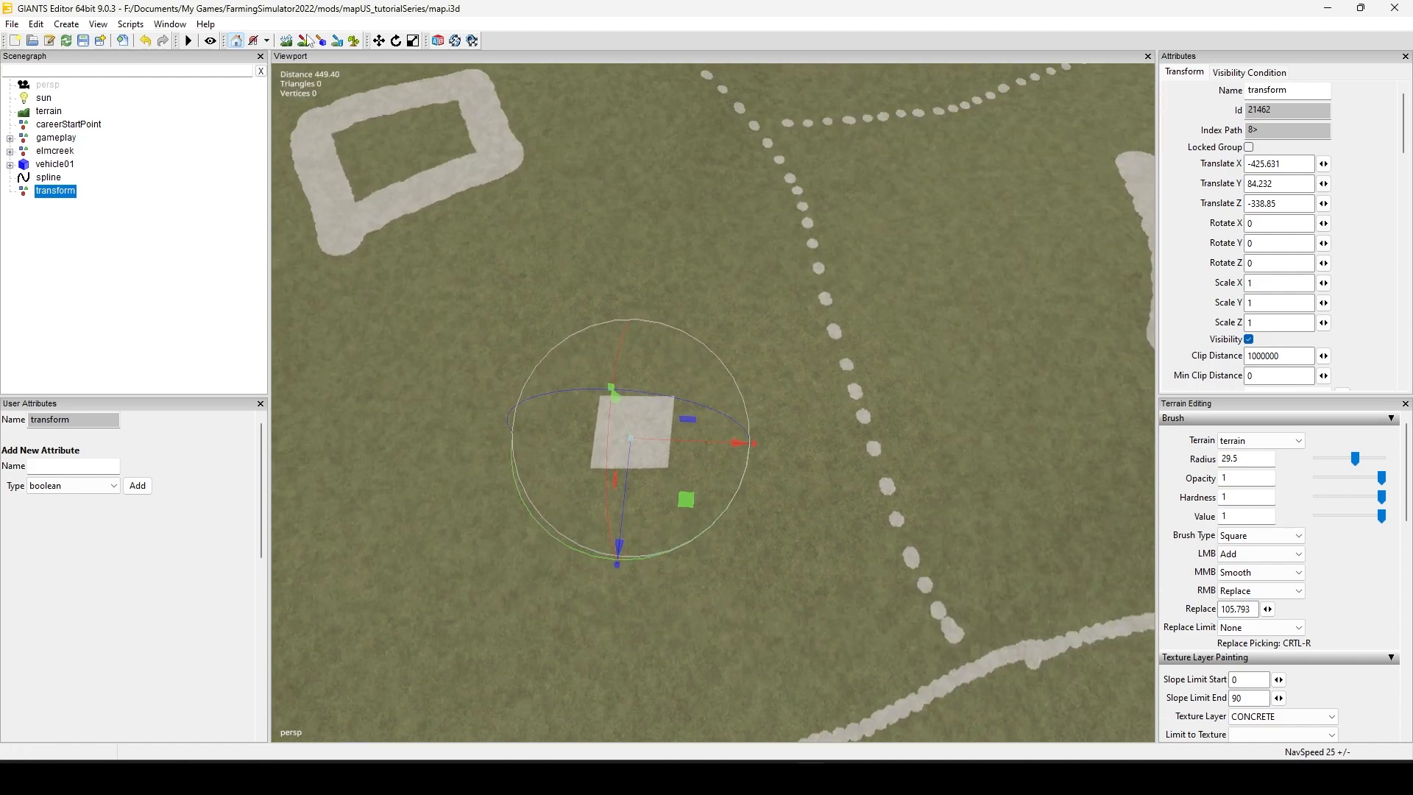
Step: Reduce the terrain brush radius to 25.25 and review the available snapping increments
left_click(305, 40)
scroll(730, 374, "down", 17)
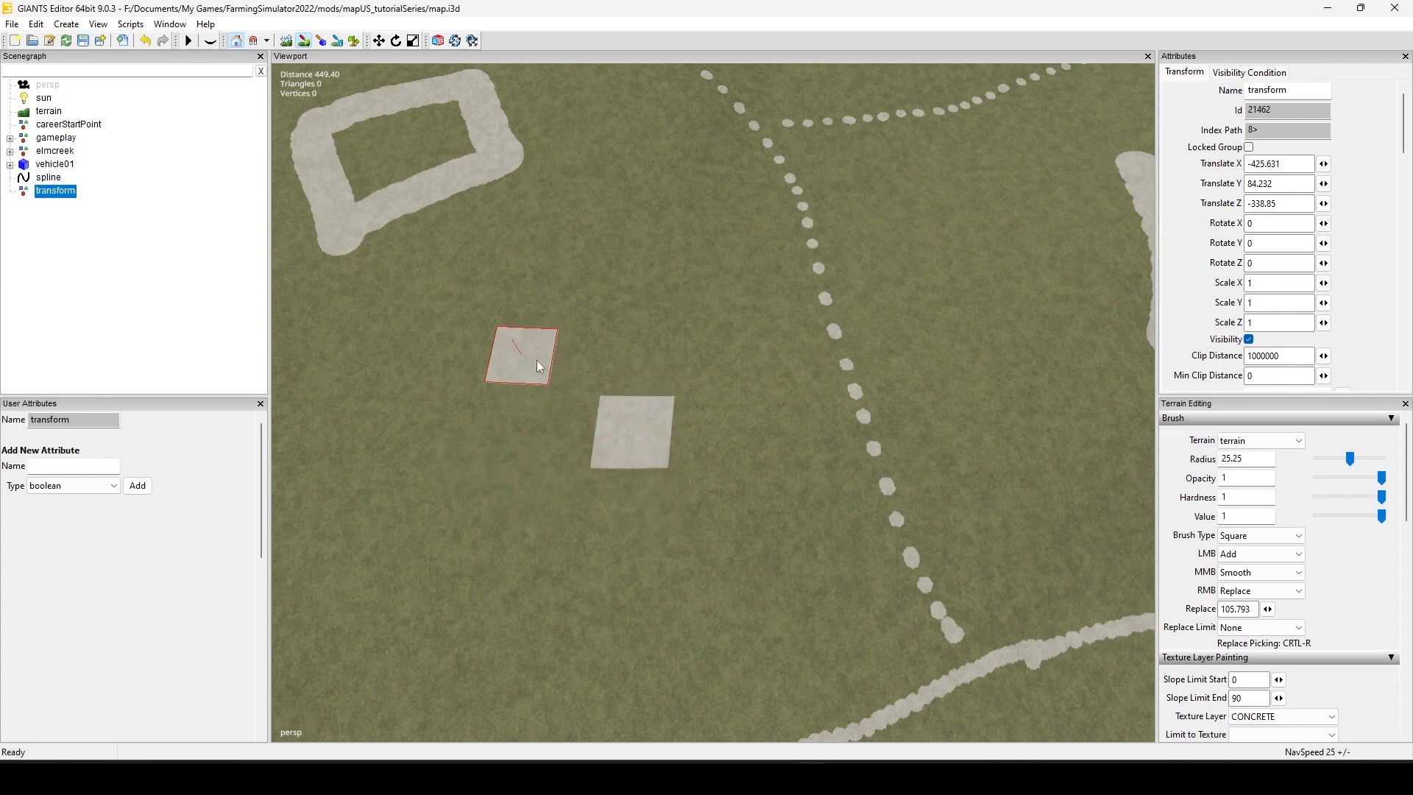
left_click(266, 42)
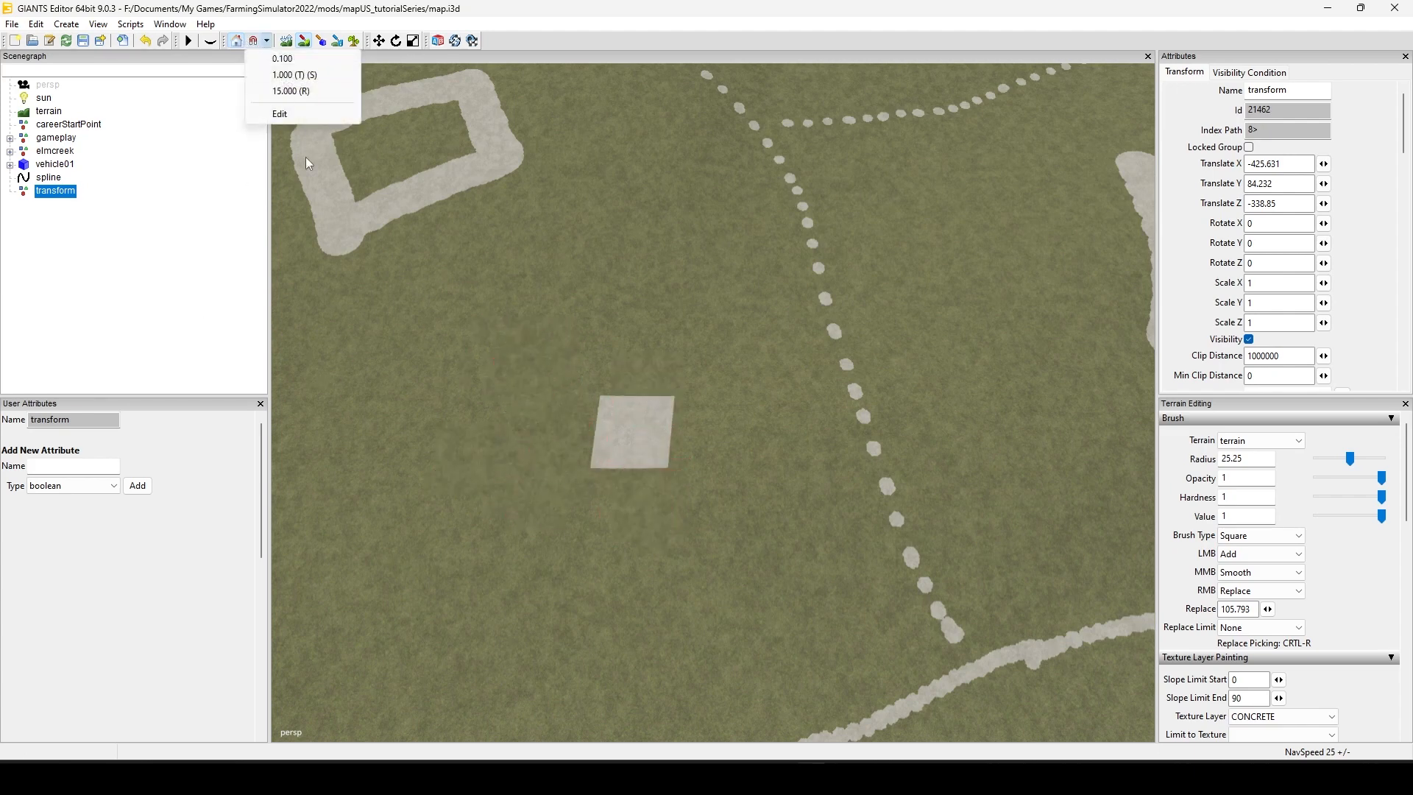
left_click(266, 41)
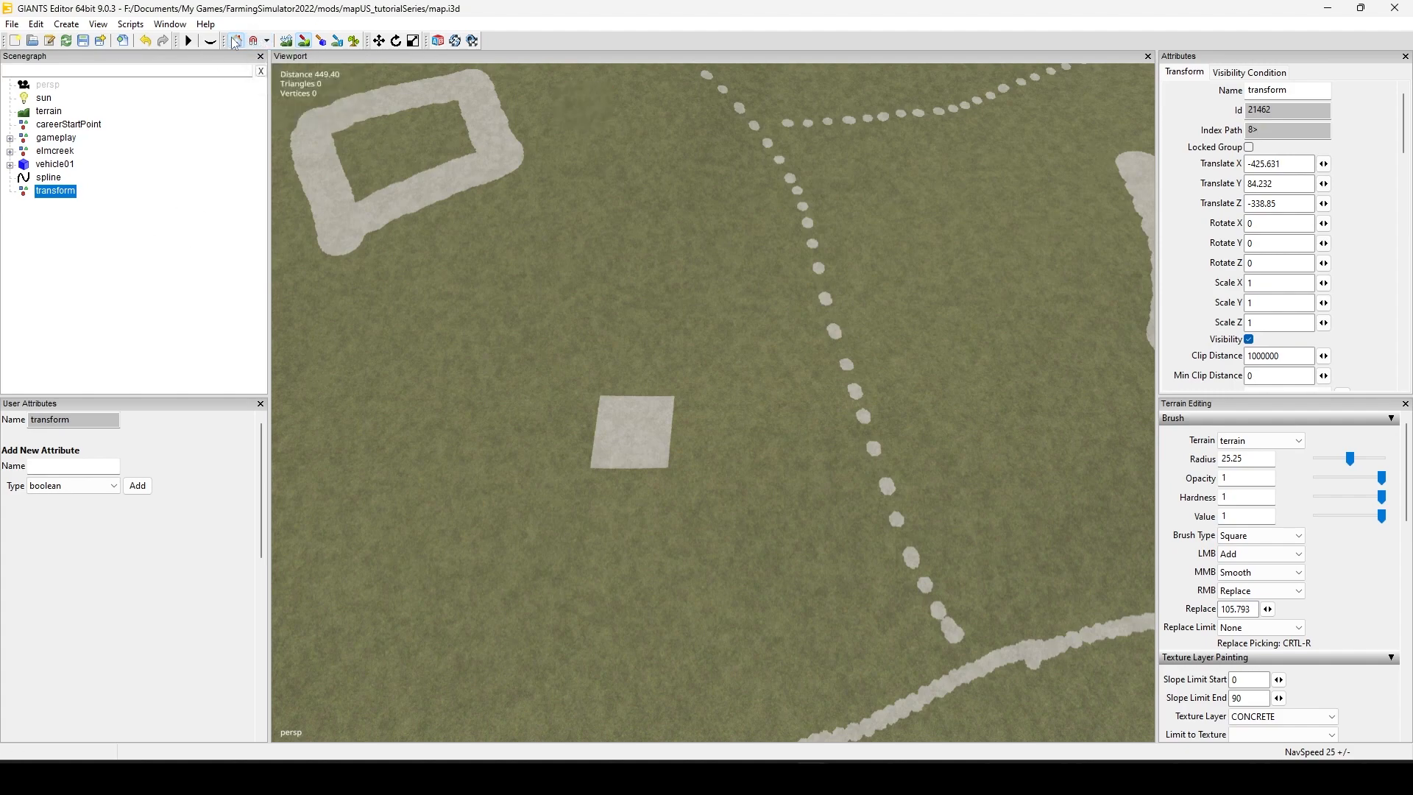
left_click(304, 43)
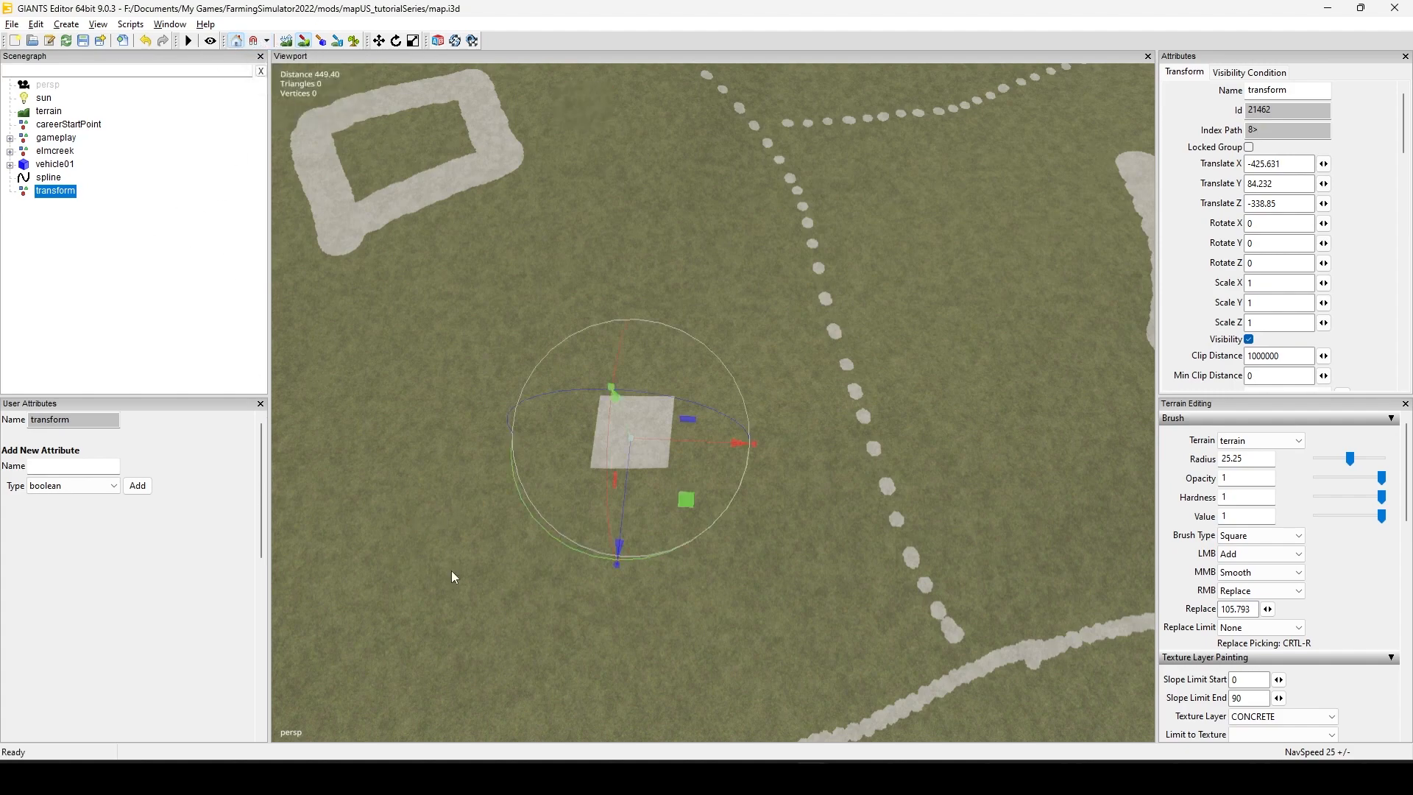
Step: Select the whole residentiallHome42_SPOT group of the house standing near the tree line
left_click_drag(452, 571, 846, 349, "alt")
left_click_drag(564, 532, 1046, 518, "alt")
mouse_move(596, 524)
right_mouse_down("alt")
mouse_move(1089, 371)
mouse_move(1185, 318)
right_mouse_up("alt")
right_click_drag(589, 471, 850, 341, "alt")
middle_click_drag(851, 341, 979, 657, "alt")
left_click_drag(979, 657, 538, 543, "alt")
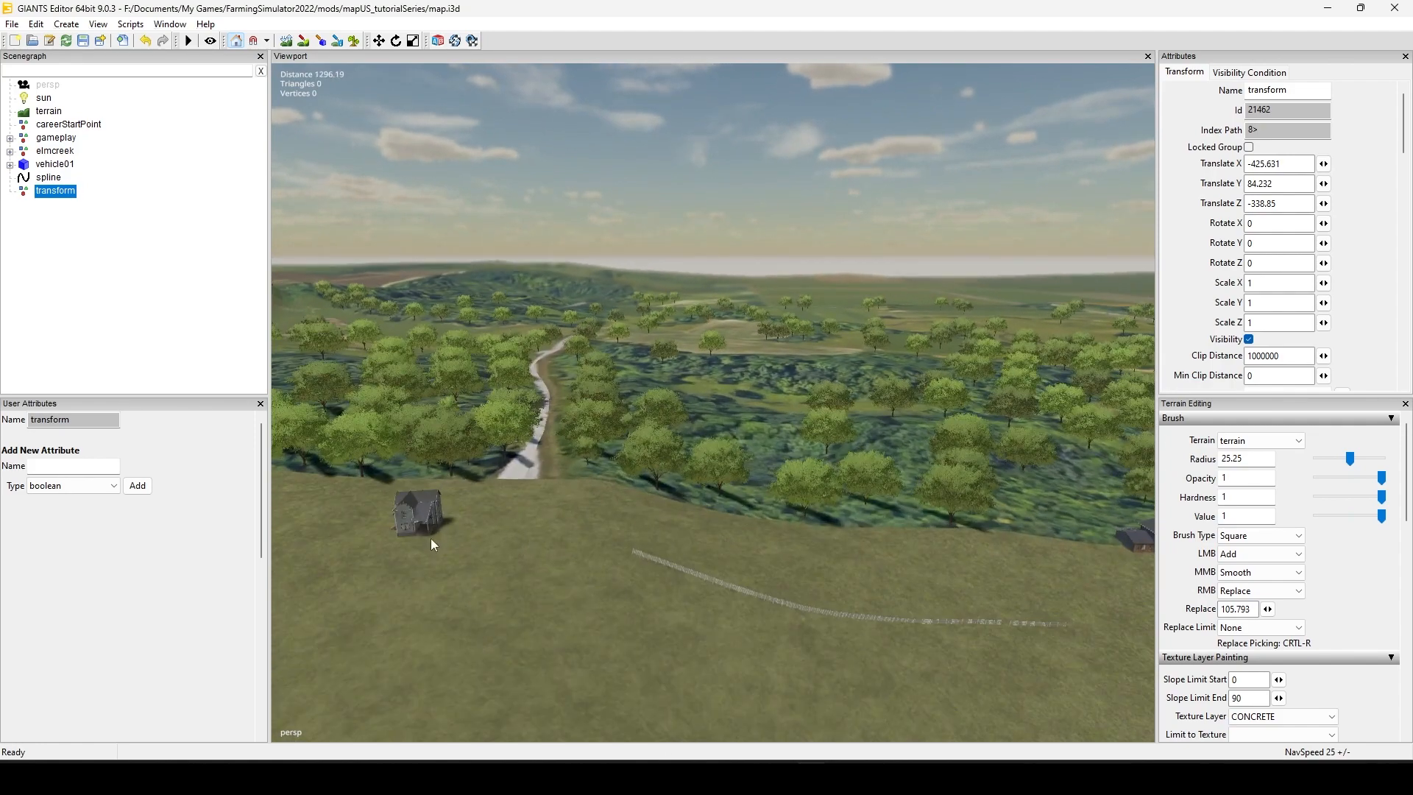
left_click(425, 514)
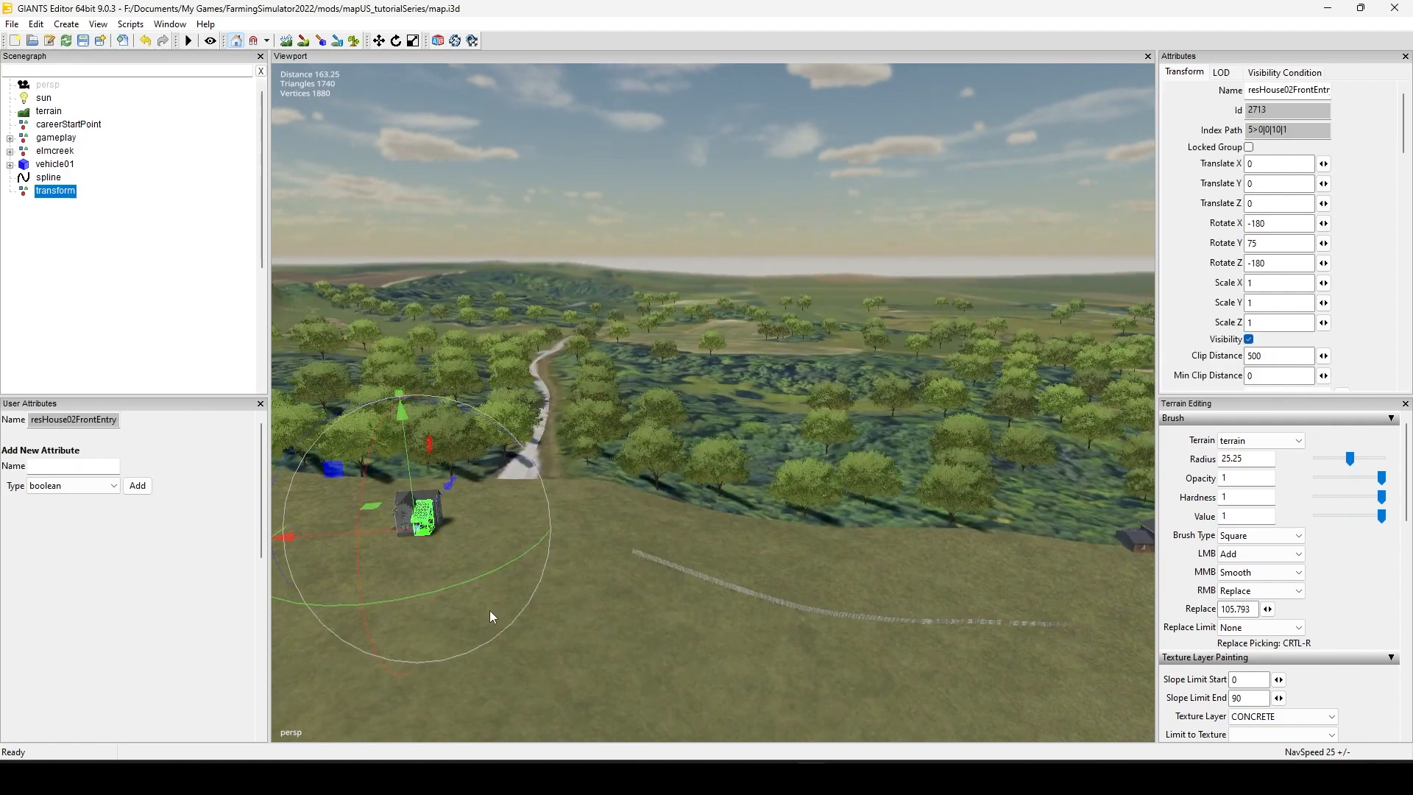
left_click(129, 324)
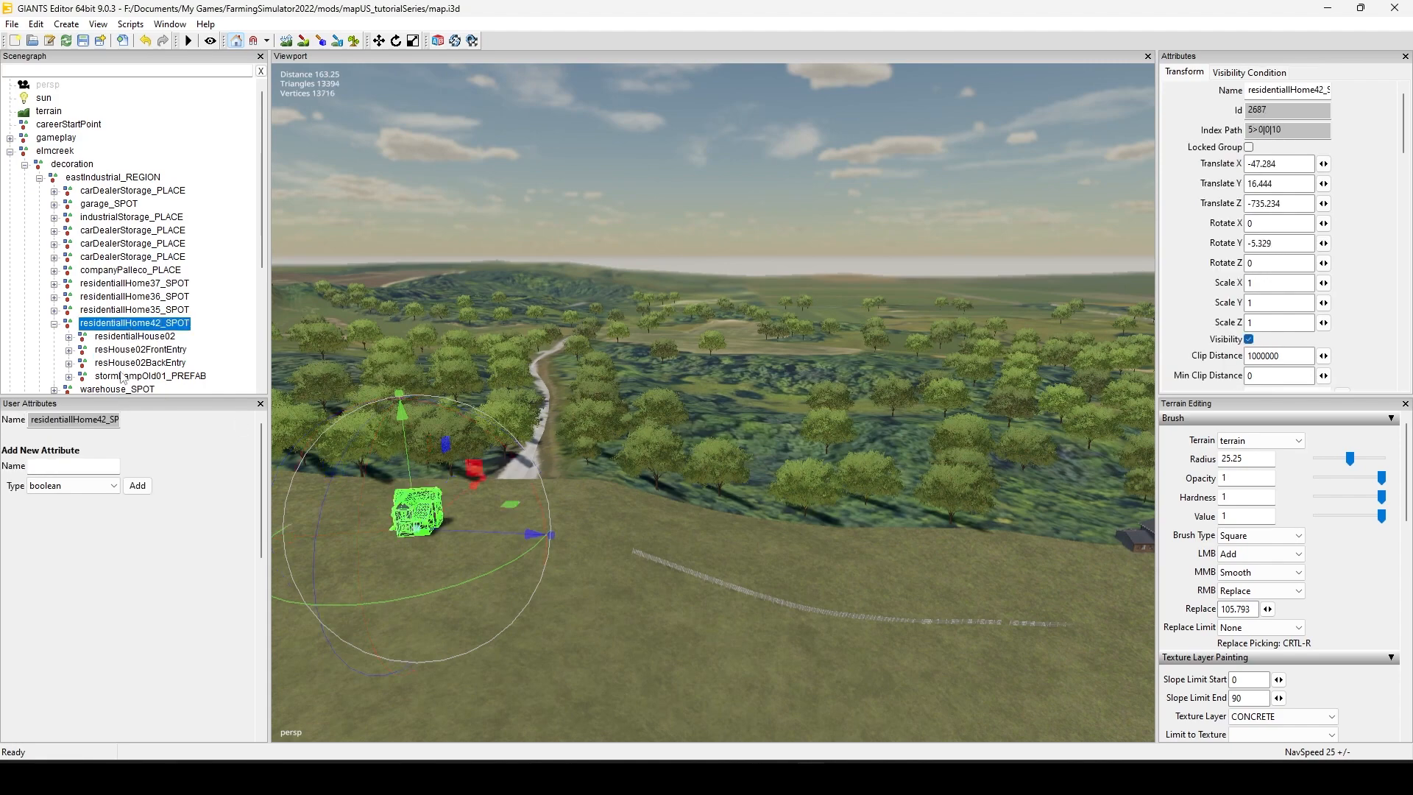
Step: Relocate the residentiallHome42_SPOT house onto the grass just beyond the far edge of the concrete square
left_click_drag(657, 482, 88, 455, "alt")
middle_click_drag(600, 331, 621, 665, "alt")
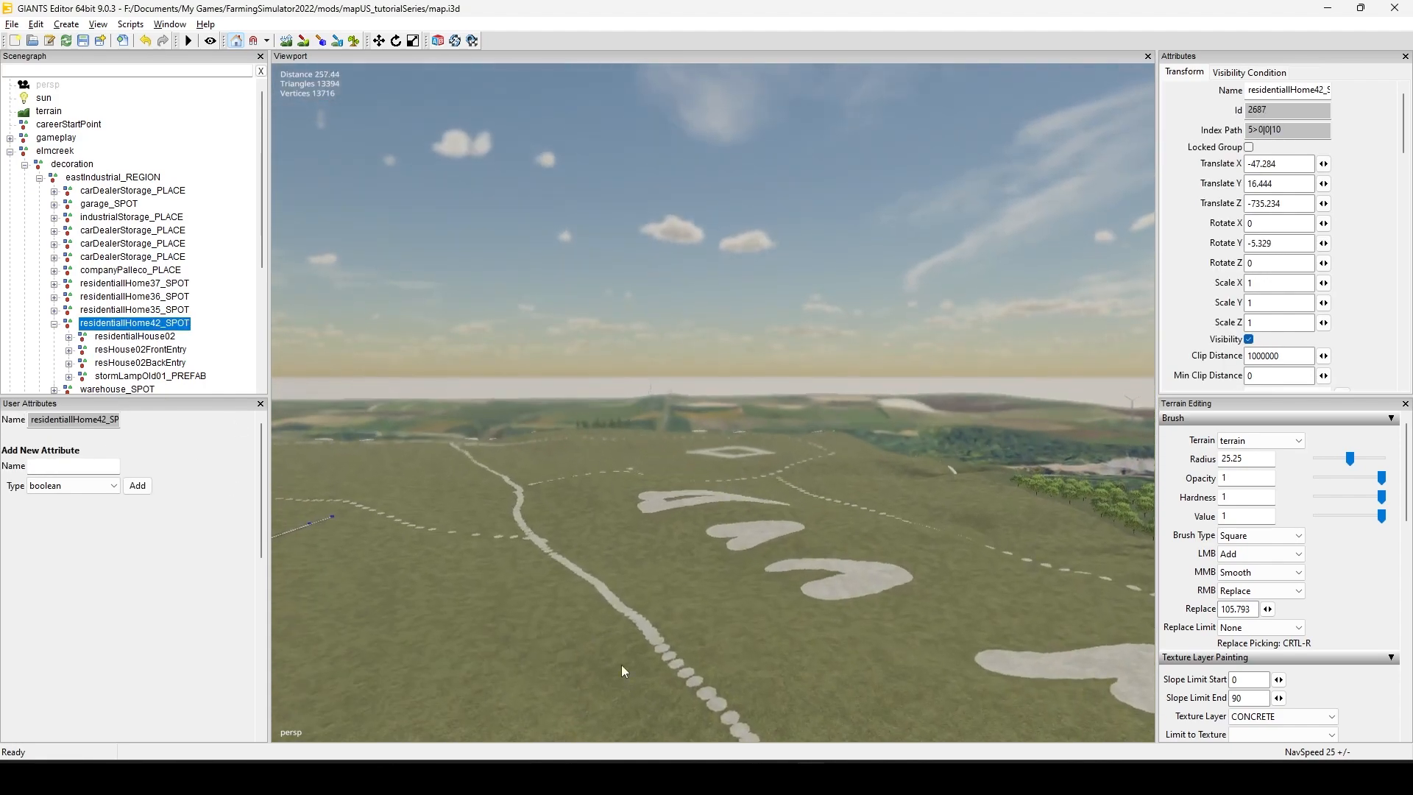
middle_click_drag(559, 242, 555, 373, "alt")
right_click_drag(555, 373, 912, 338, "alt")
mouse_move(479, 632)
right_mouse_down("alt")
mouse_move(590, 578)
mouse_move(987, 290)
right_mouse_up("alt")
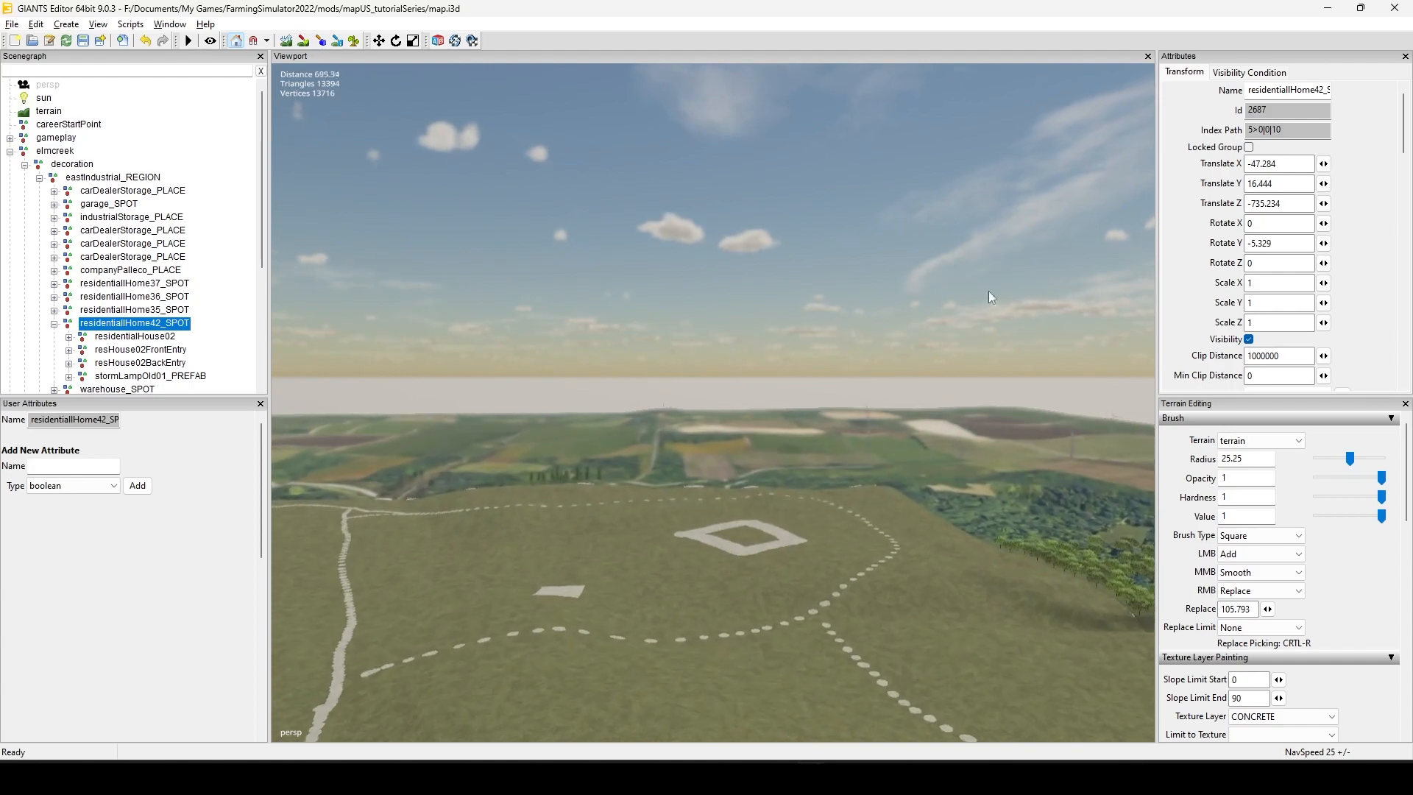
mouse_move(434, 640)
right_mouse_down("alt")
mouse_move(542, 577)
mouse_move(965, 485)
right_mouse_up("alt")
right_click_drag(574, 618, 978, 435, "alt")
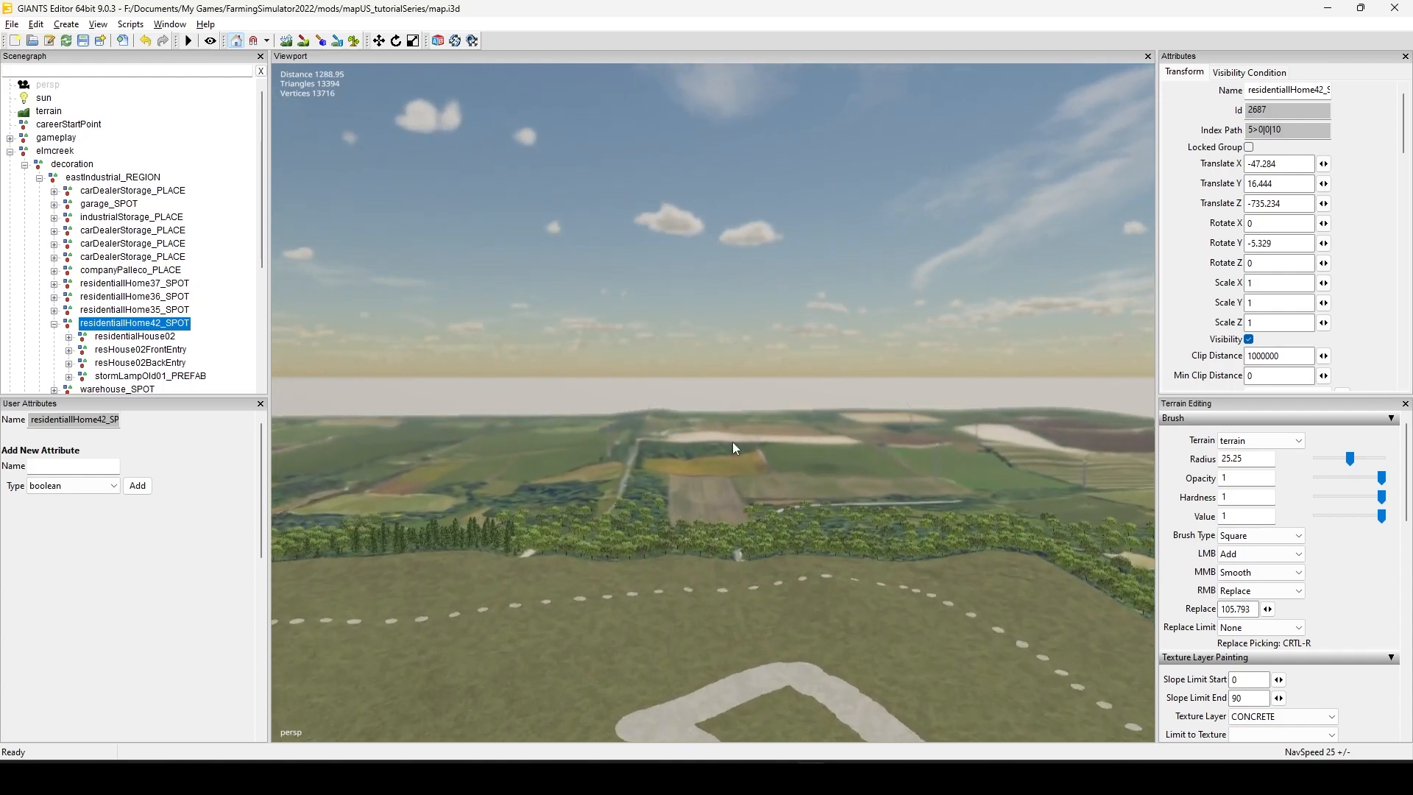
left_click_drag(732, 441, 686, 698, "alt")
middle_click_drag(622, 604, 910, 718, "alt")
middle_click_drag(427, 519, 816, 545, "alt")
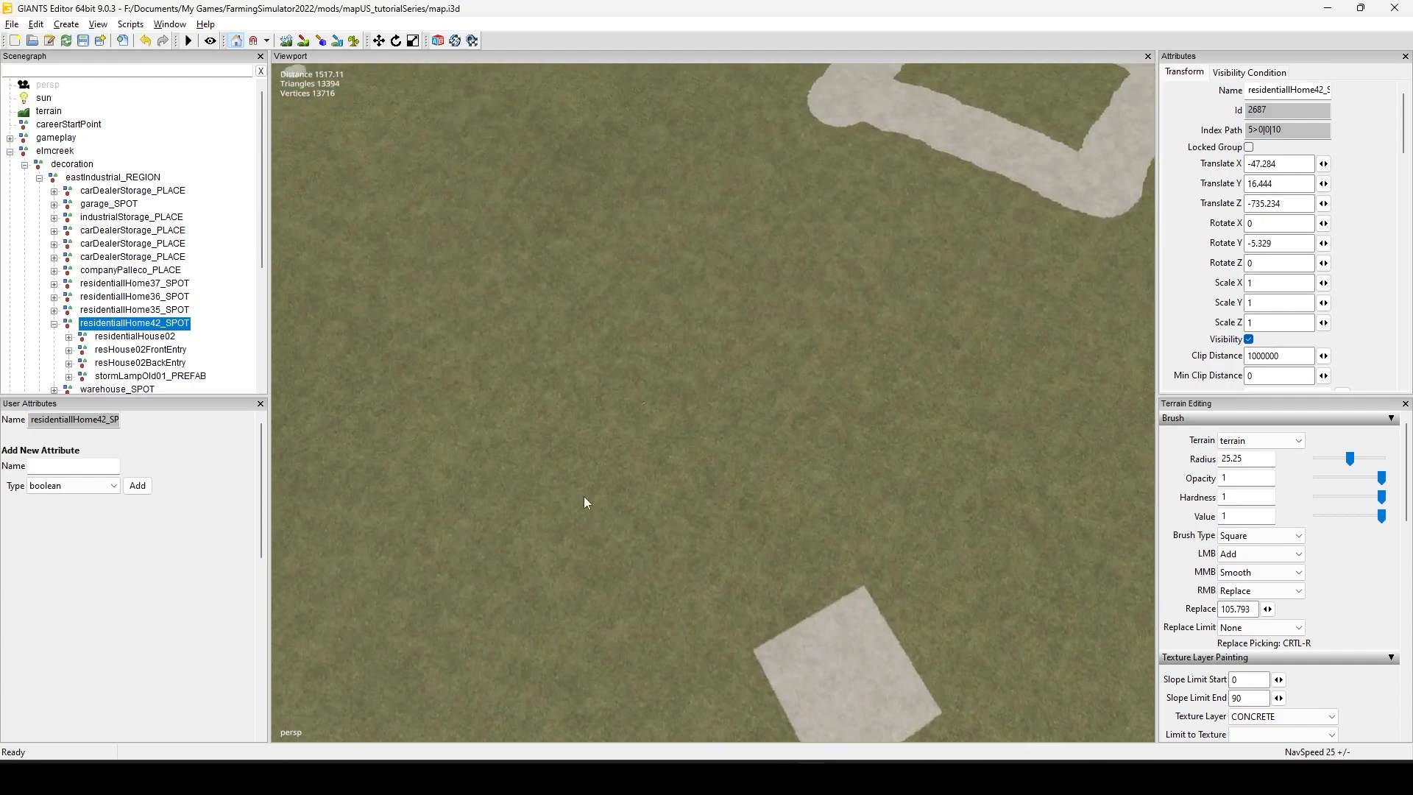
left_click_drag(585, 496, 788, 506, "alt")
middle_click_drag(684, 535, 496, 624, "alt")
left_click_drag(546, 519, 687, 483, "alt")
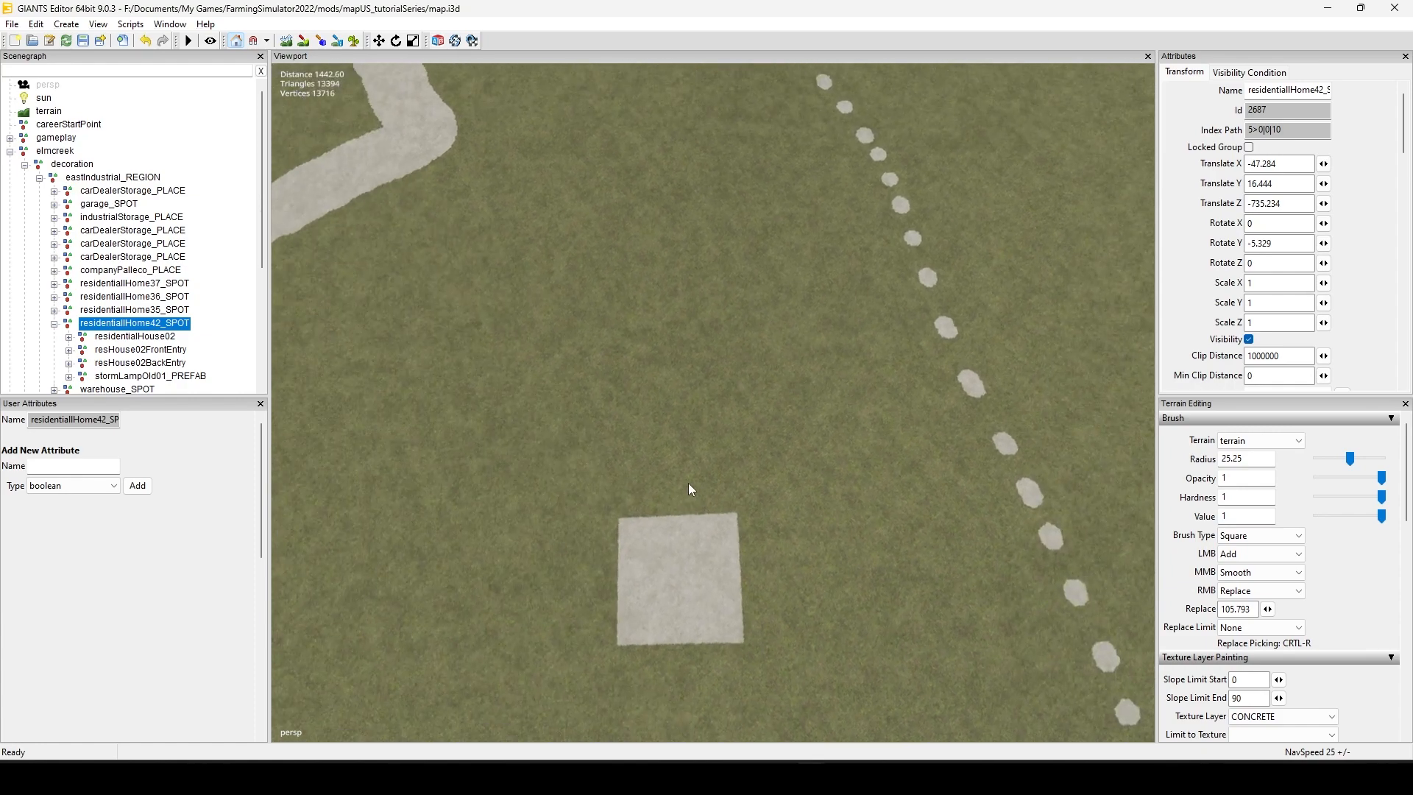
key("ctrl+b")
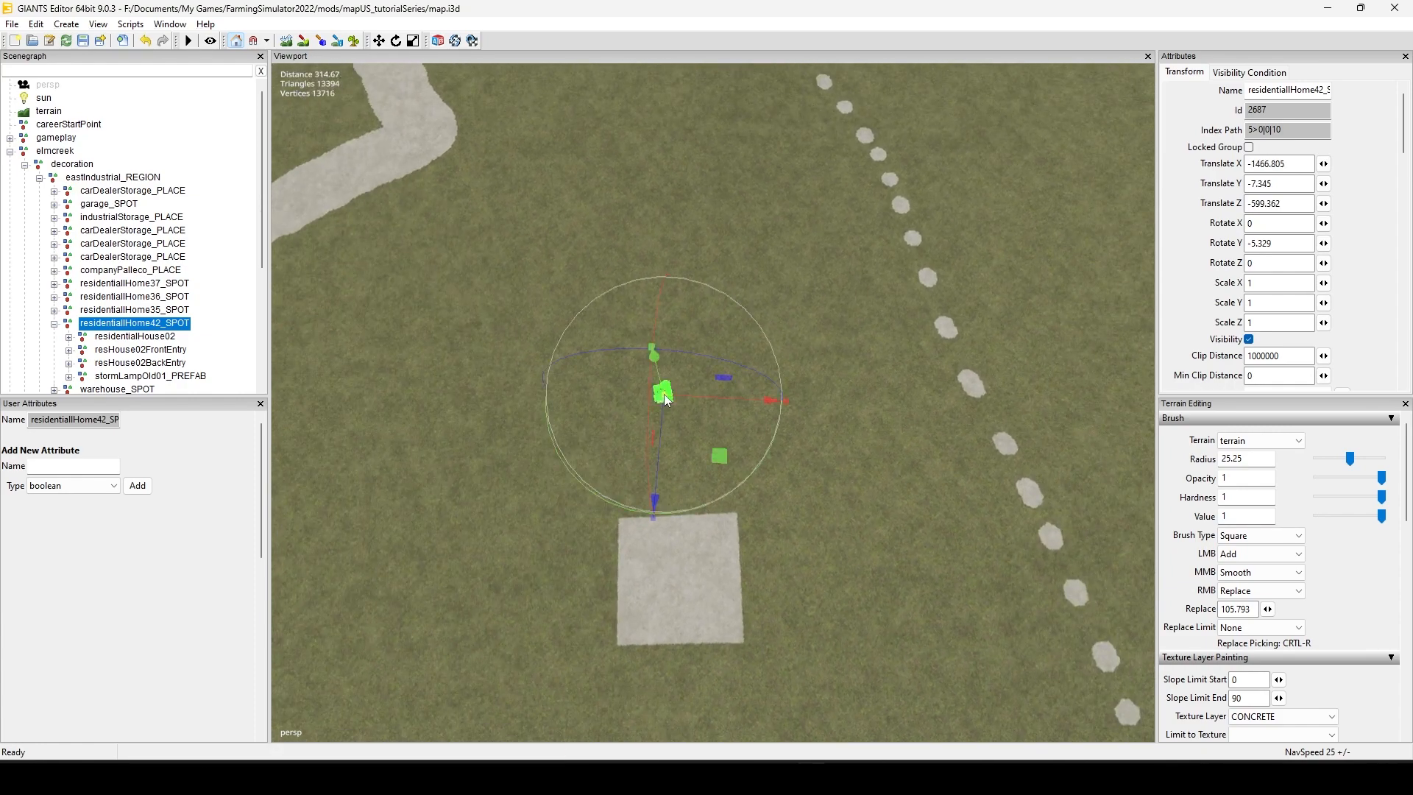
Step: Move the house along its Z axis until it stands close to the edge of the concrete square
right_click_drag(505, 633, 801, 564, "alt")
middle_click_drag(753, 544, 823, 306, "alt")
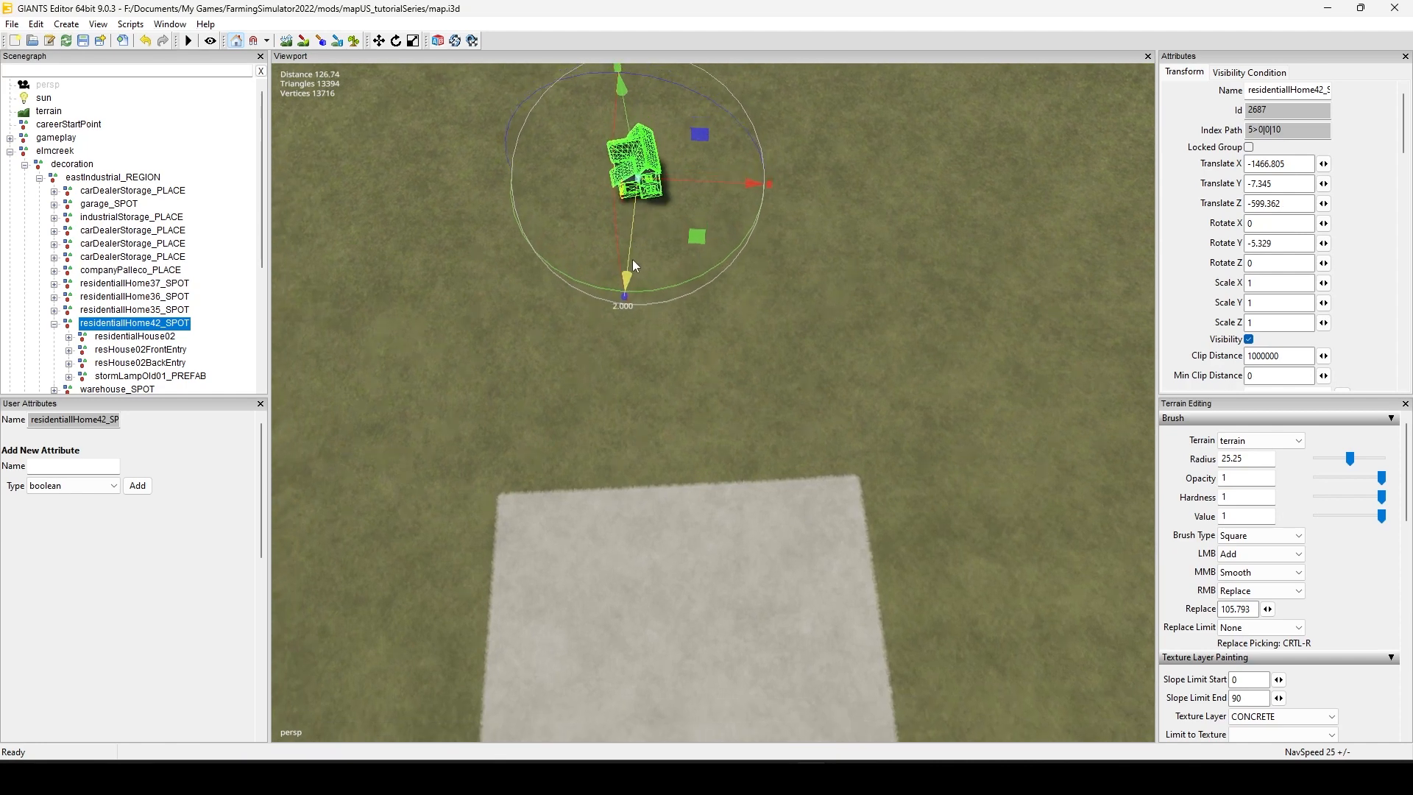
left_click_drag(627, 269, 627, 463)
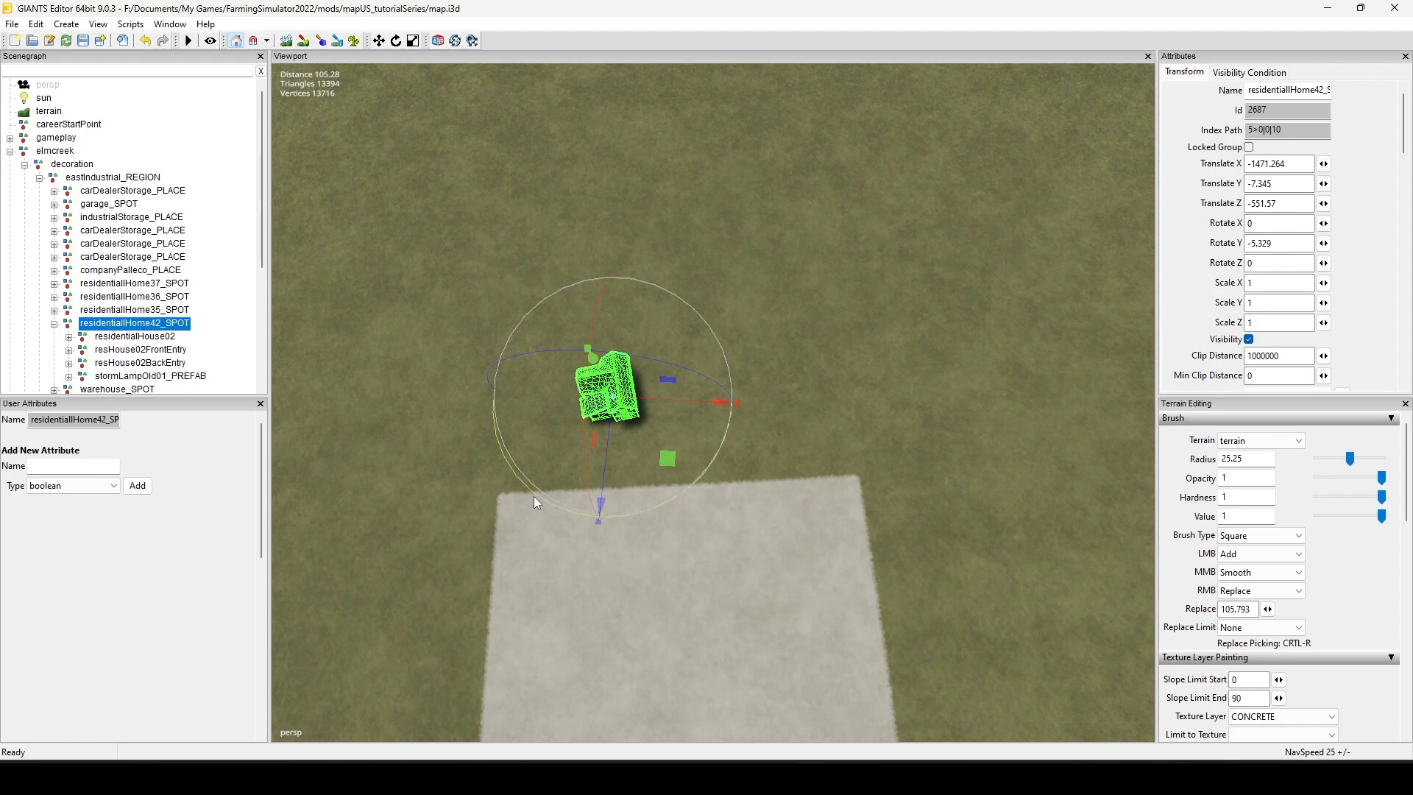
Step: Rotate the house around its vertical axis, turn snapping off, and fine-tune the rotation to about 78.912 degrees
left_click_drag(535, 497, 715, 492)
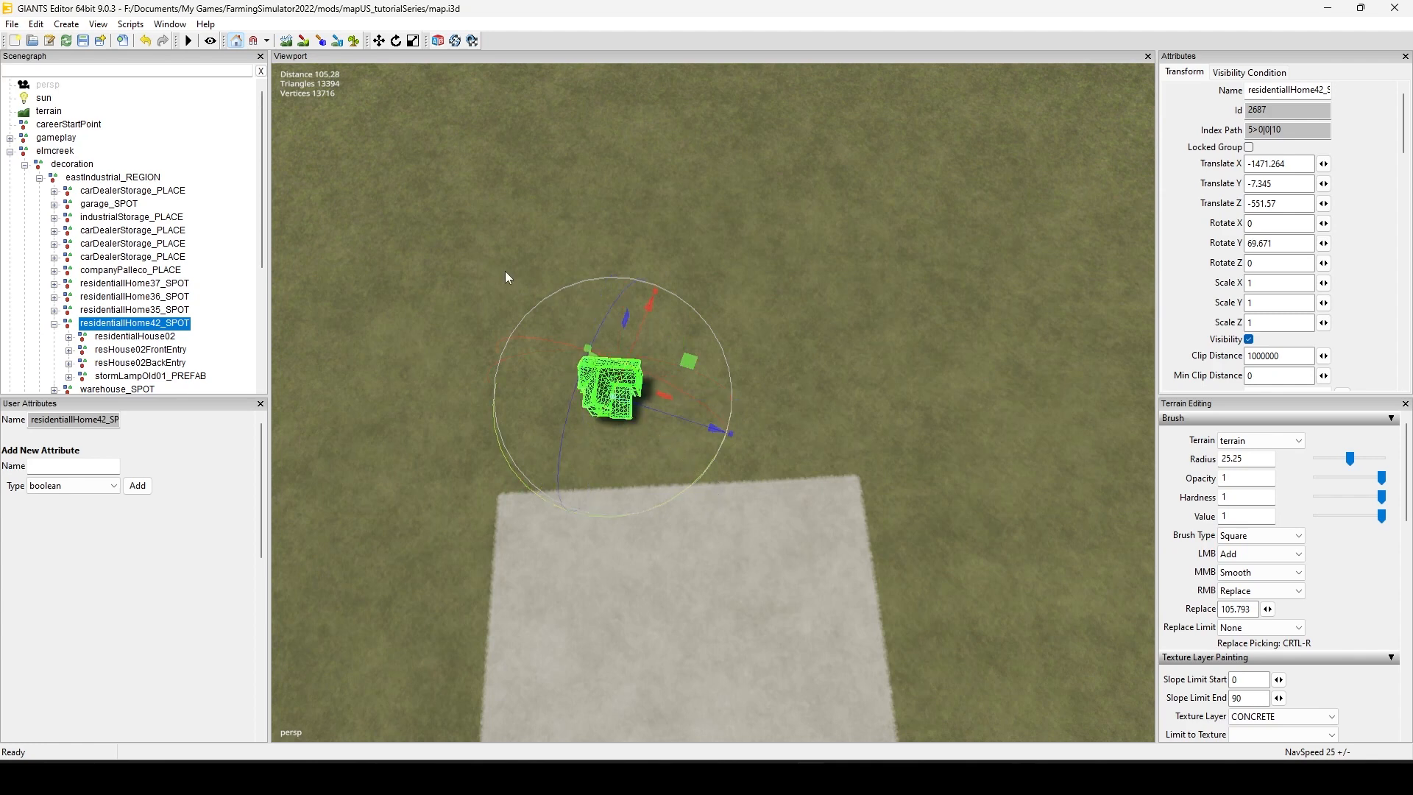
left_click(253, 41)
left_click_drag(669, 499, 687, 490)
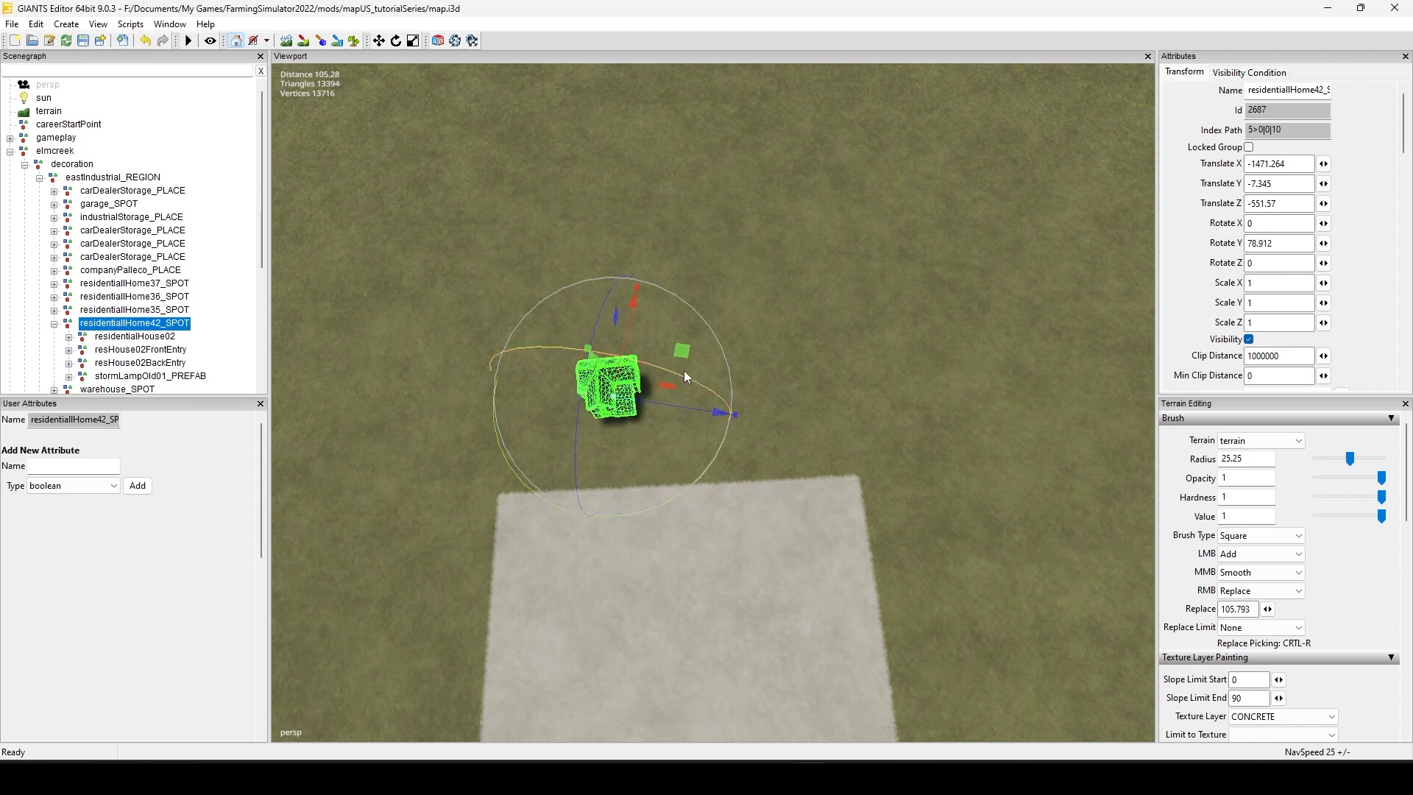
Step: Slide the house back across the grass away from the concrete square, deselect it, and check its placement from several angles
left_click_drag(682, 353, 693, 228)
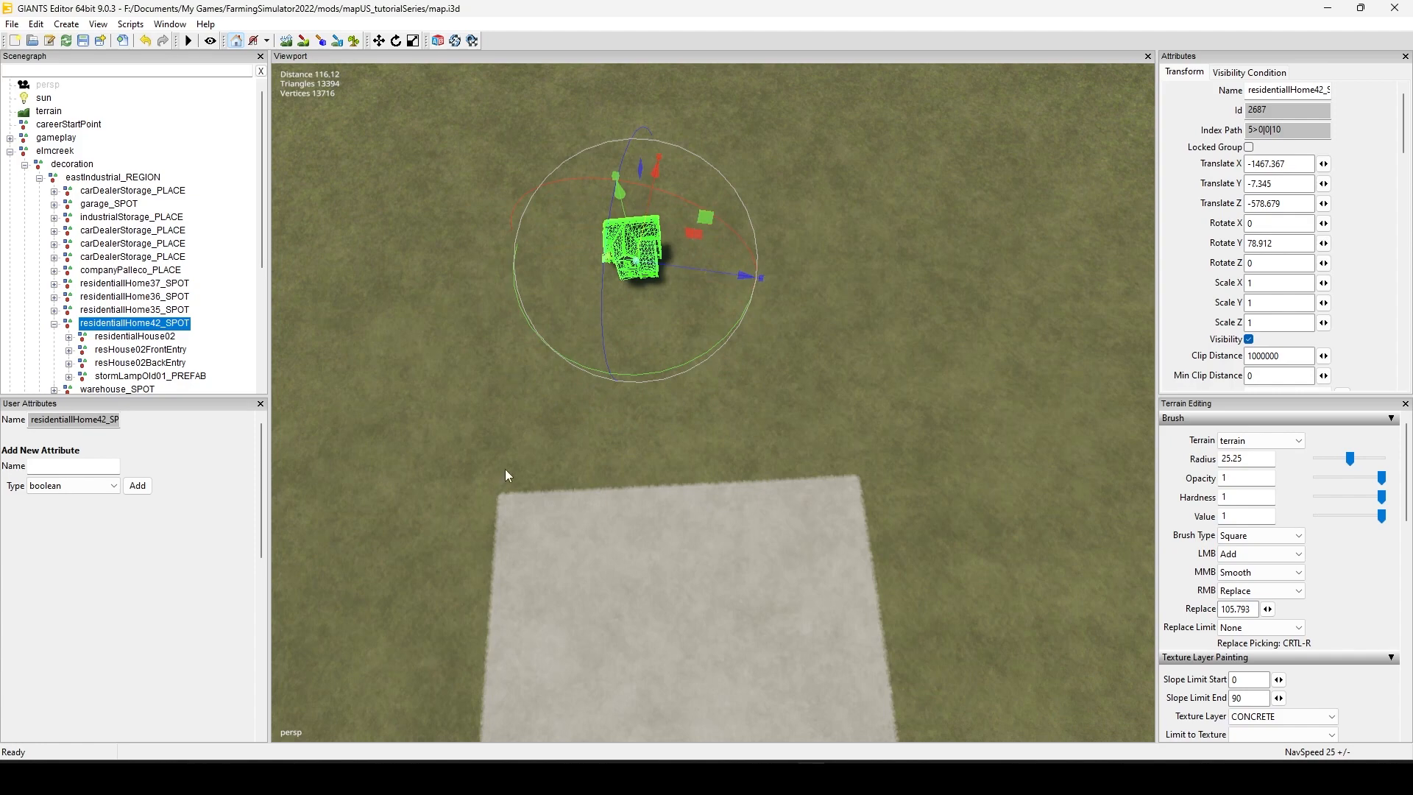
left_click(432, 408)
right_click_drag(477, 541, 634, 413, "alt")
left_click_drag(571, 522, 574, 450, "alt")
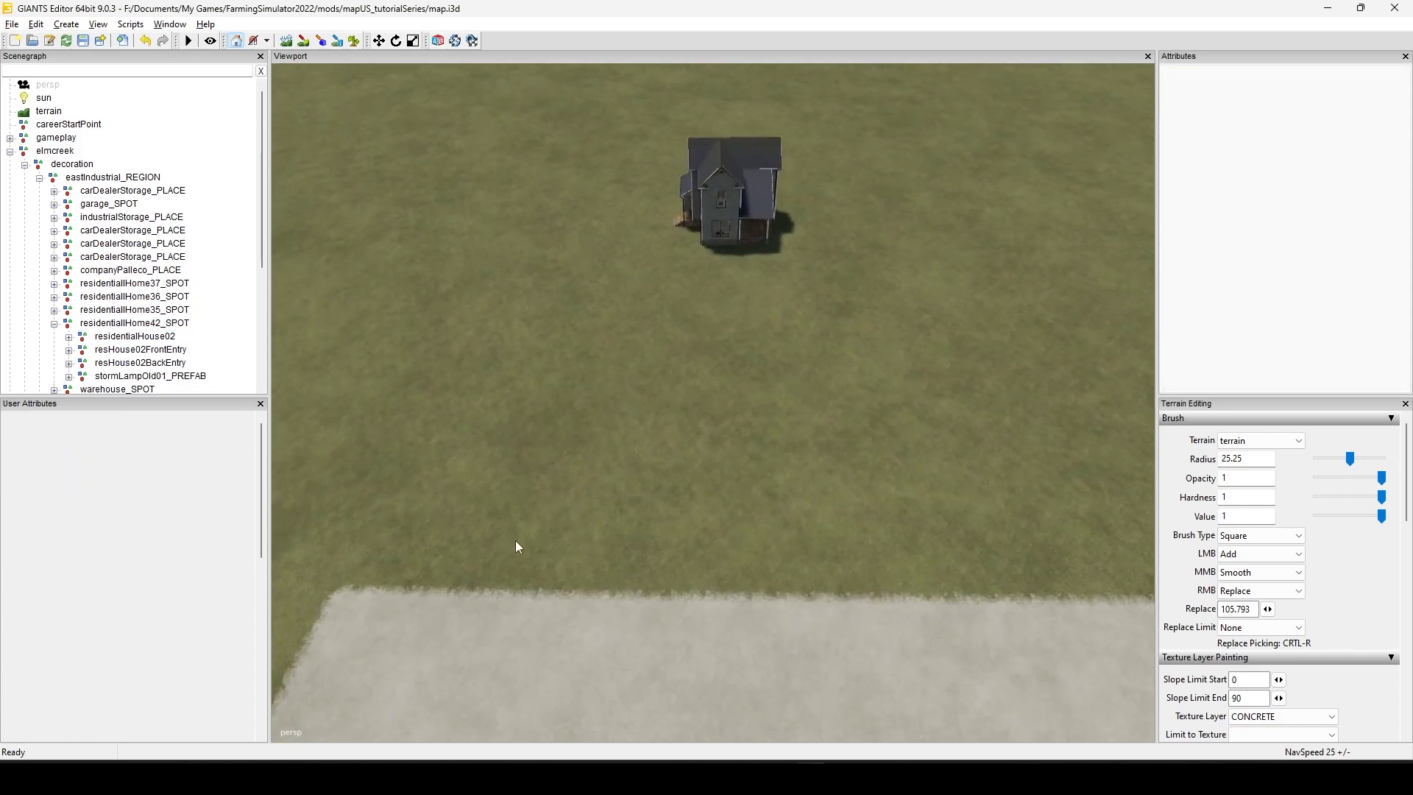
right_click_drag(515, 541, 612, 458, "alt")
left_click_drag(612, 458, 550, 549, "alt")
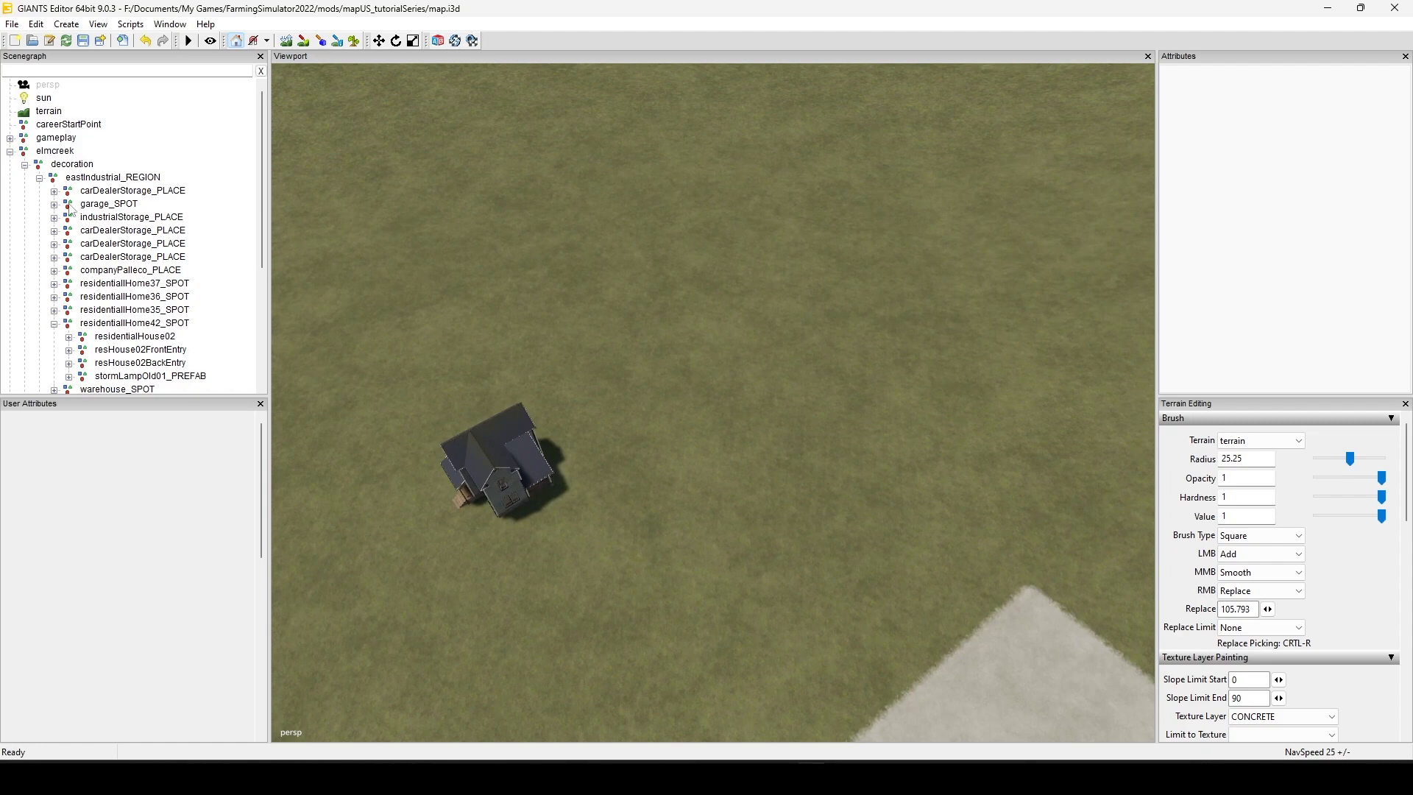
Step: Select the eastIndustrial_REGION group that contains the house
left_click(103, 178)
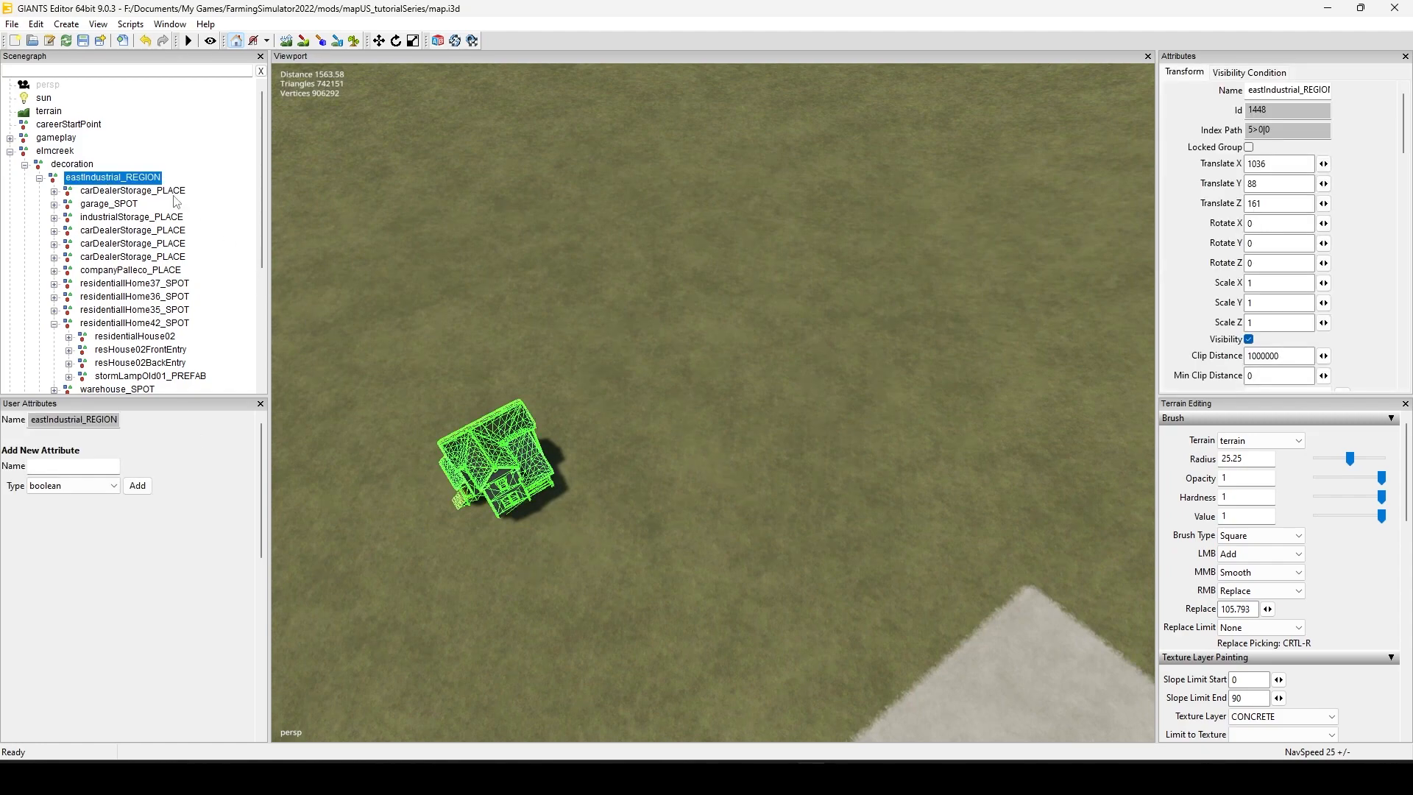
left_click_drag(756, 471, 616, 607, "alt")
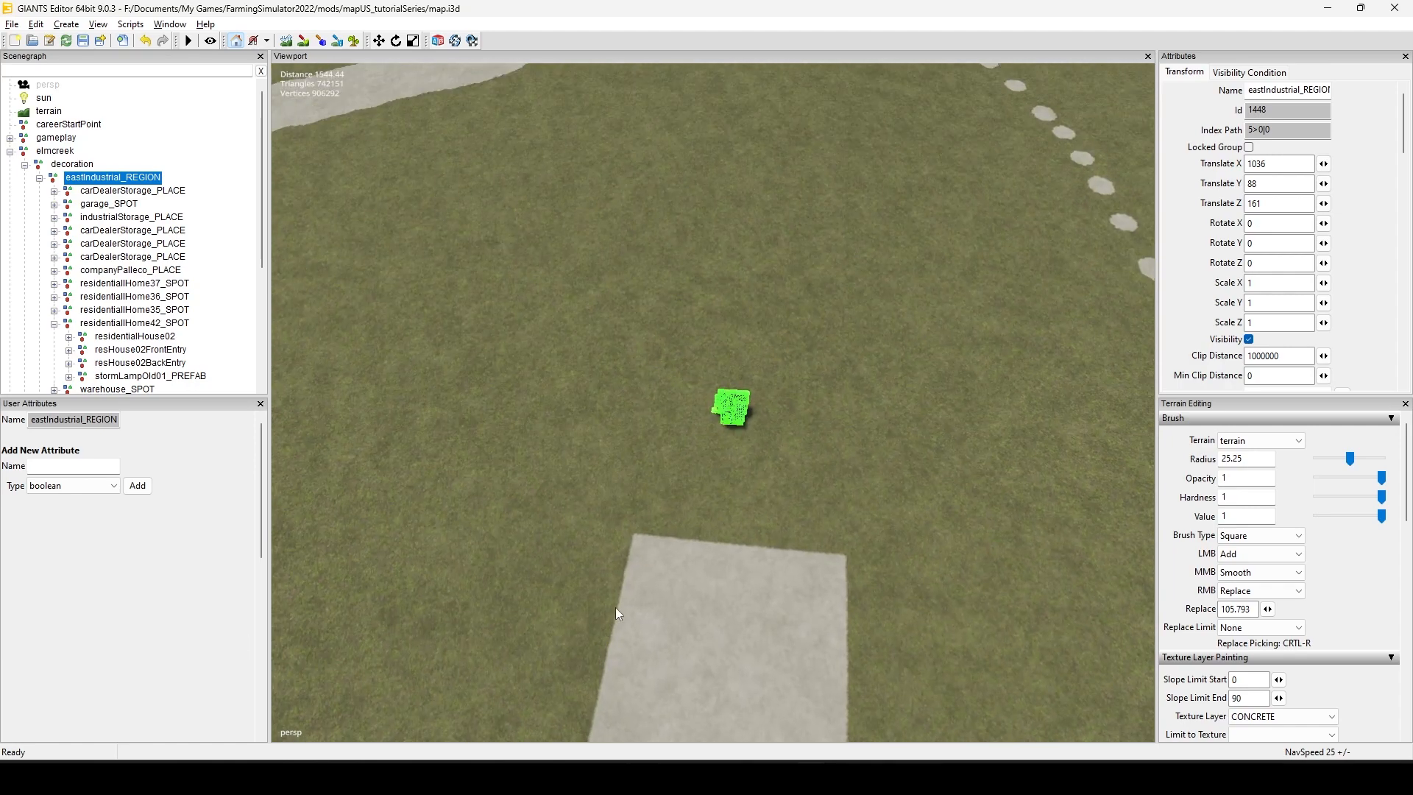
Step: Select the residentialHome42_SPOT group, try lowering the house along its Y axis, and undo that move
left_click_drag(676, 446, 779, 332)
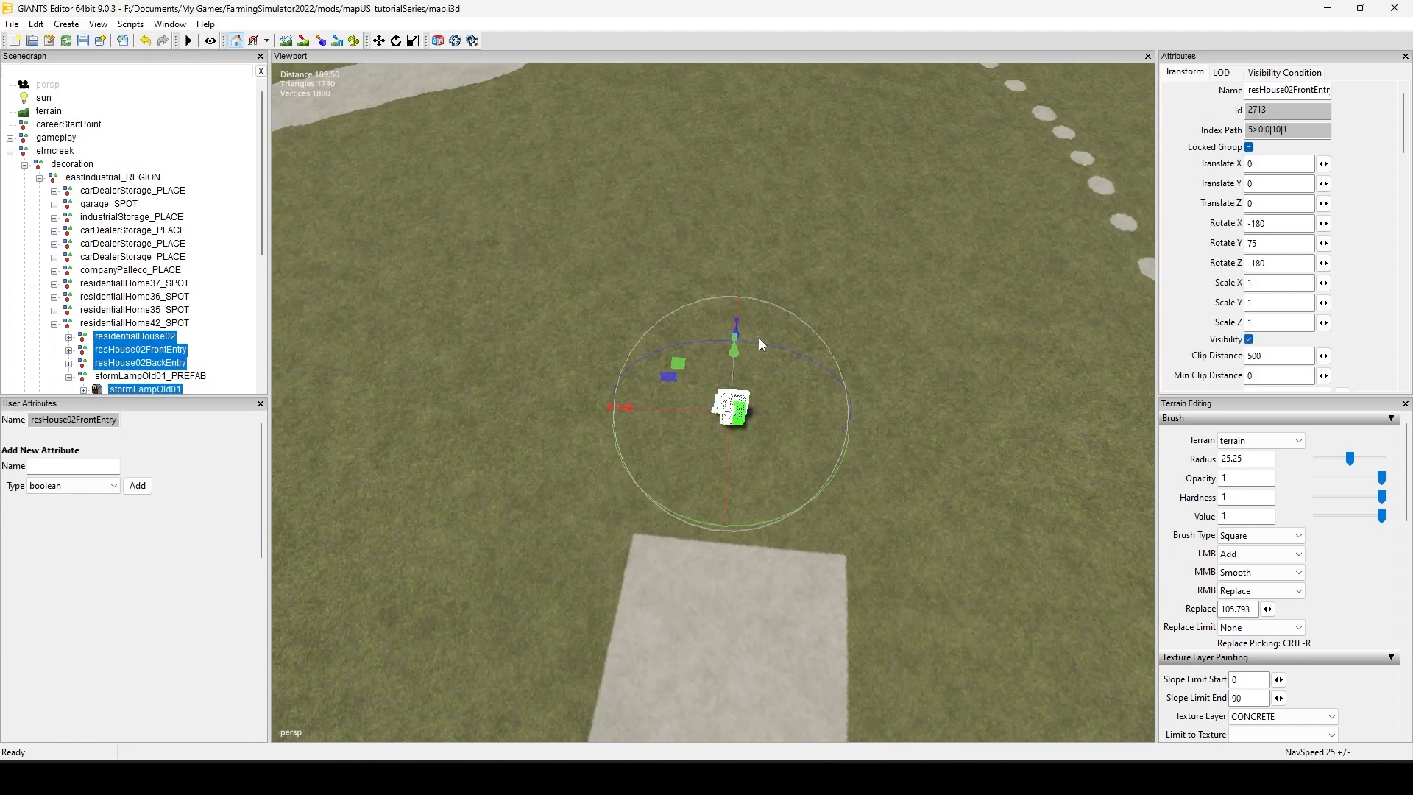
left_click(107, 323)
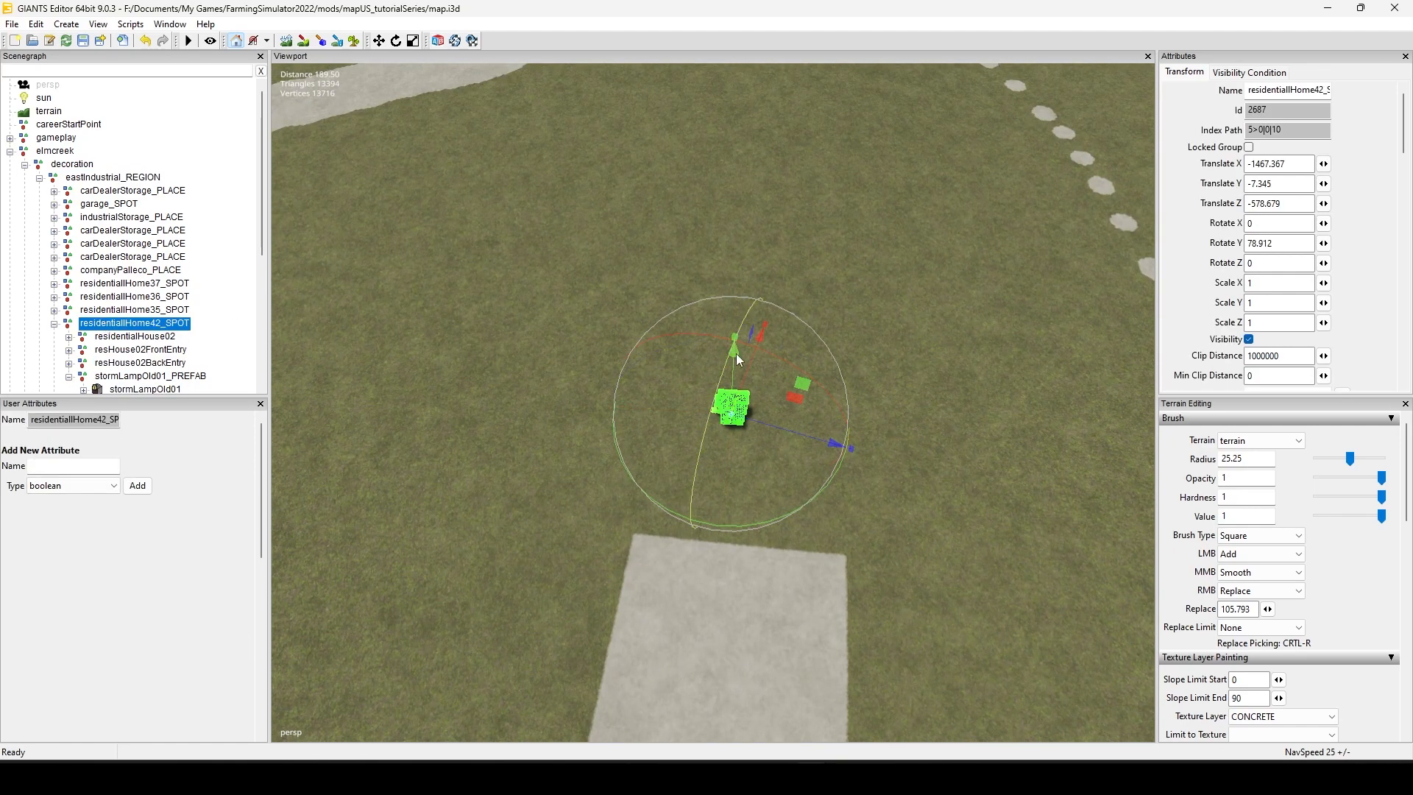
left_click_drag(736, 355, 738, 417)
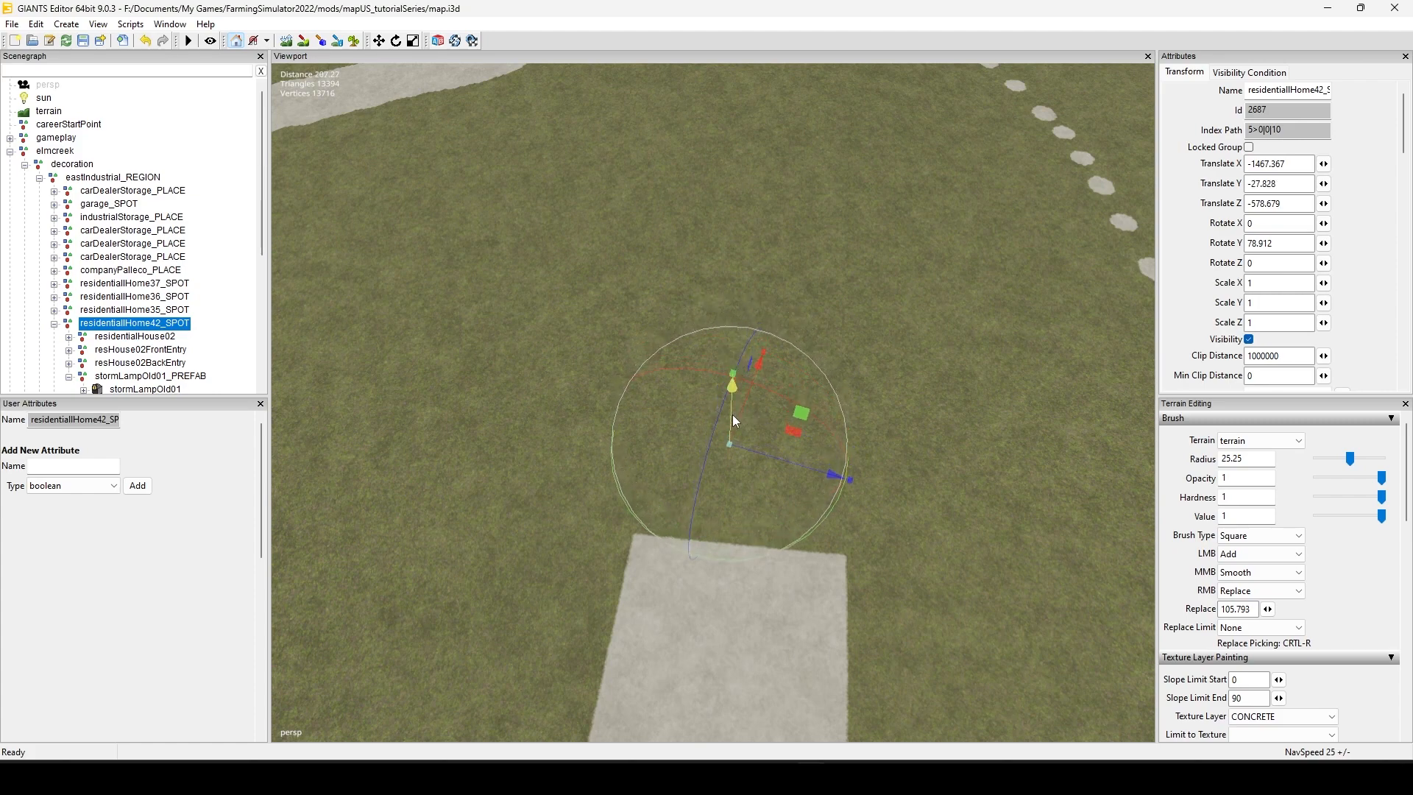
key("ctrl+z")
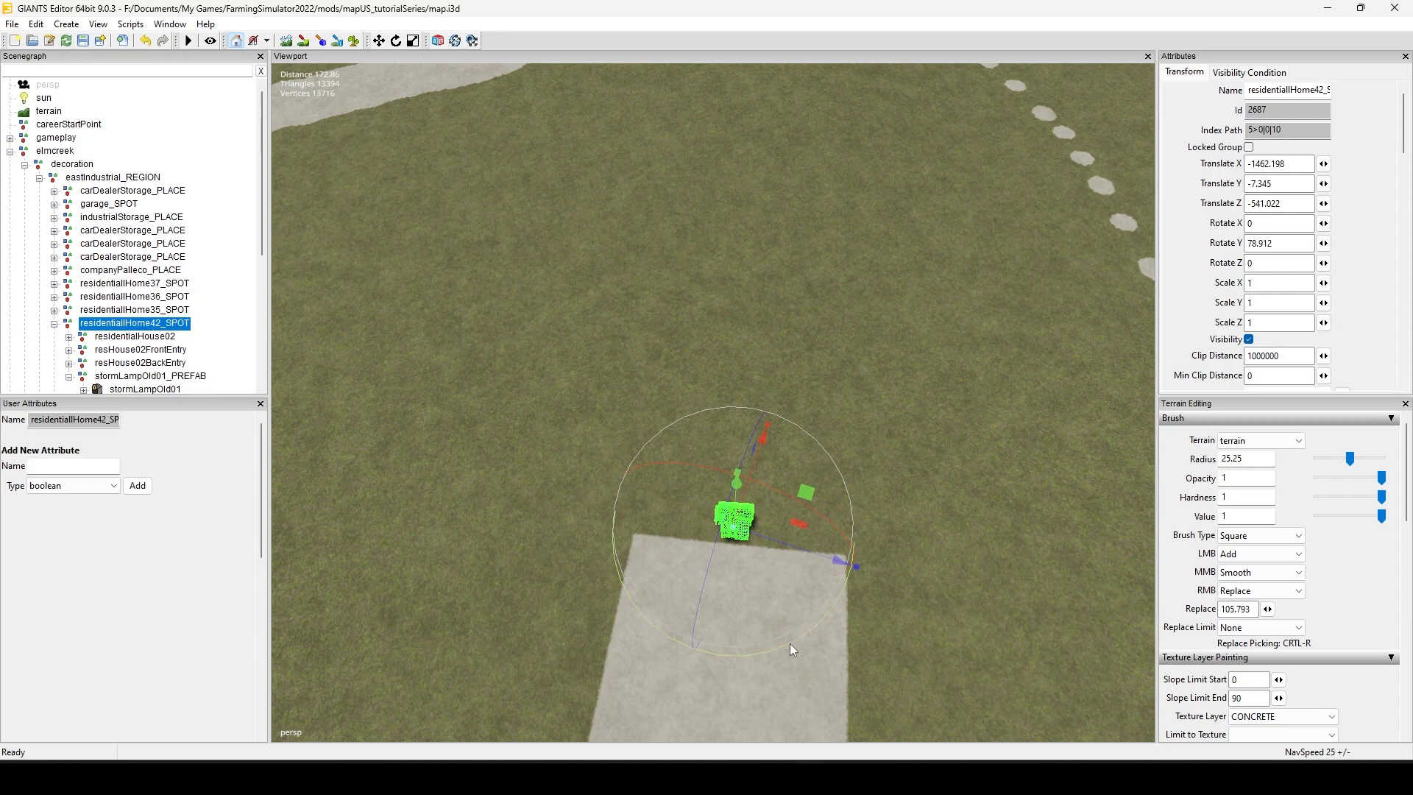
Step: Set the house at the edge of the concrete square and turn it around its vertical axis to a Rotate Y of about 13.837
left_click_drag(789, 644, 853, 484)
scroll(854, 413, "up", 4)
left_click_drag(917, 359, 814, 487, "alt")
scroll(714, 462, "up", 2)
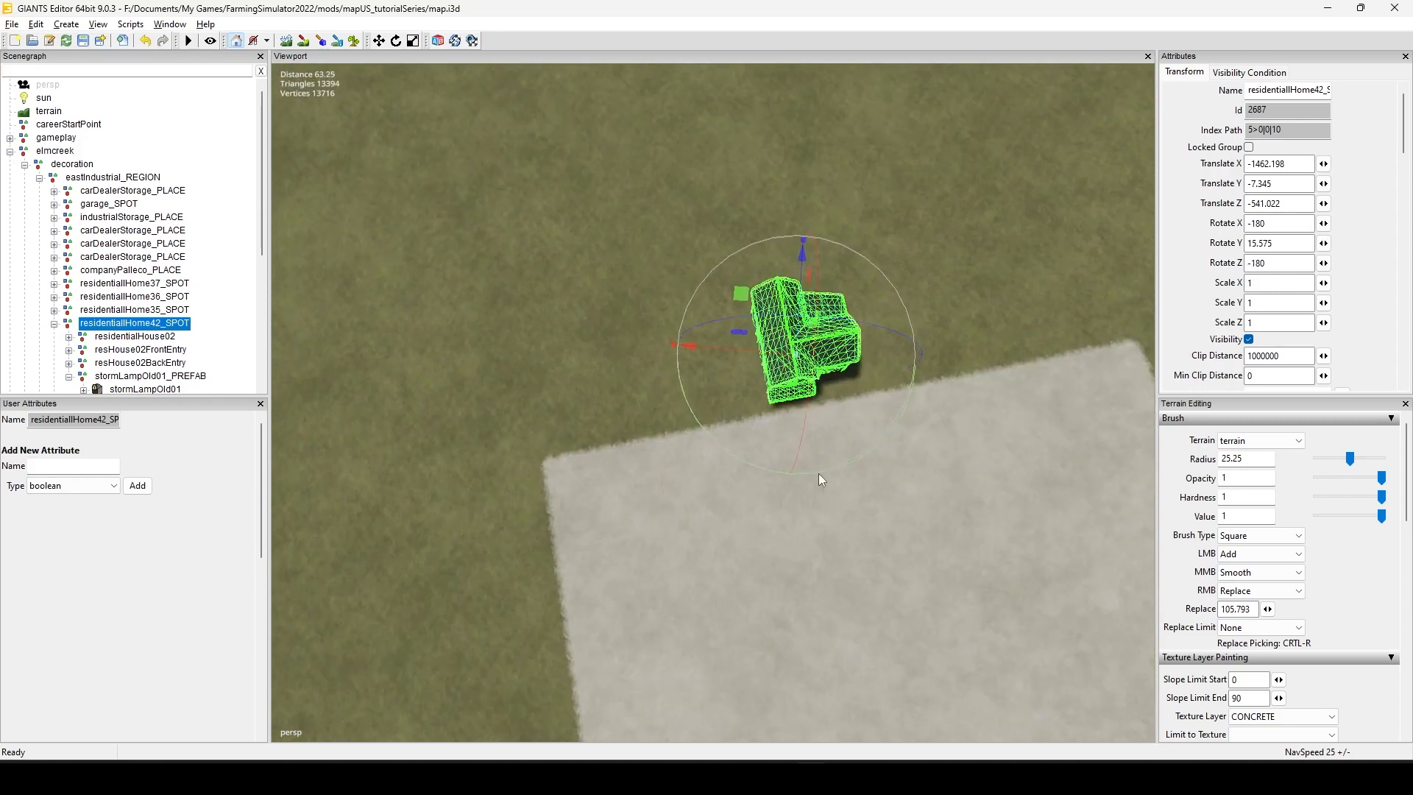
scroll(714, 462, "up", 2)
left_click_drag(714, 462, 626, 490, "alt")
scroll(775, 432, "up", 3)
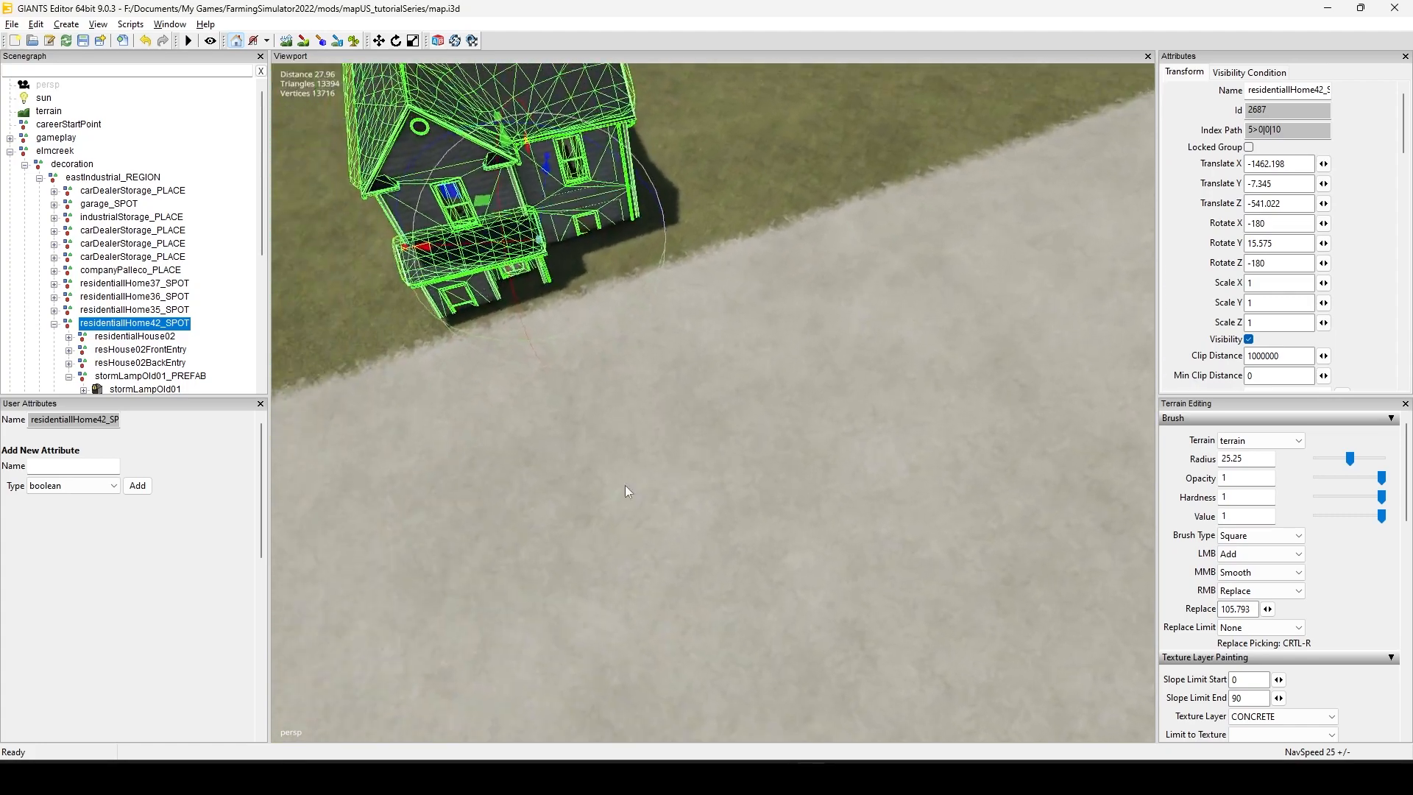
middle_click_drag(626, 486, 615, 535, "alt")
scroll(599, 578, "down", 4)
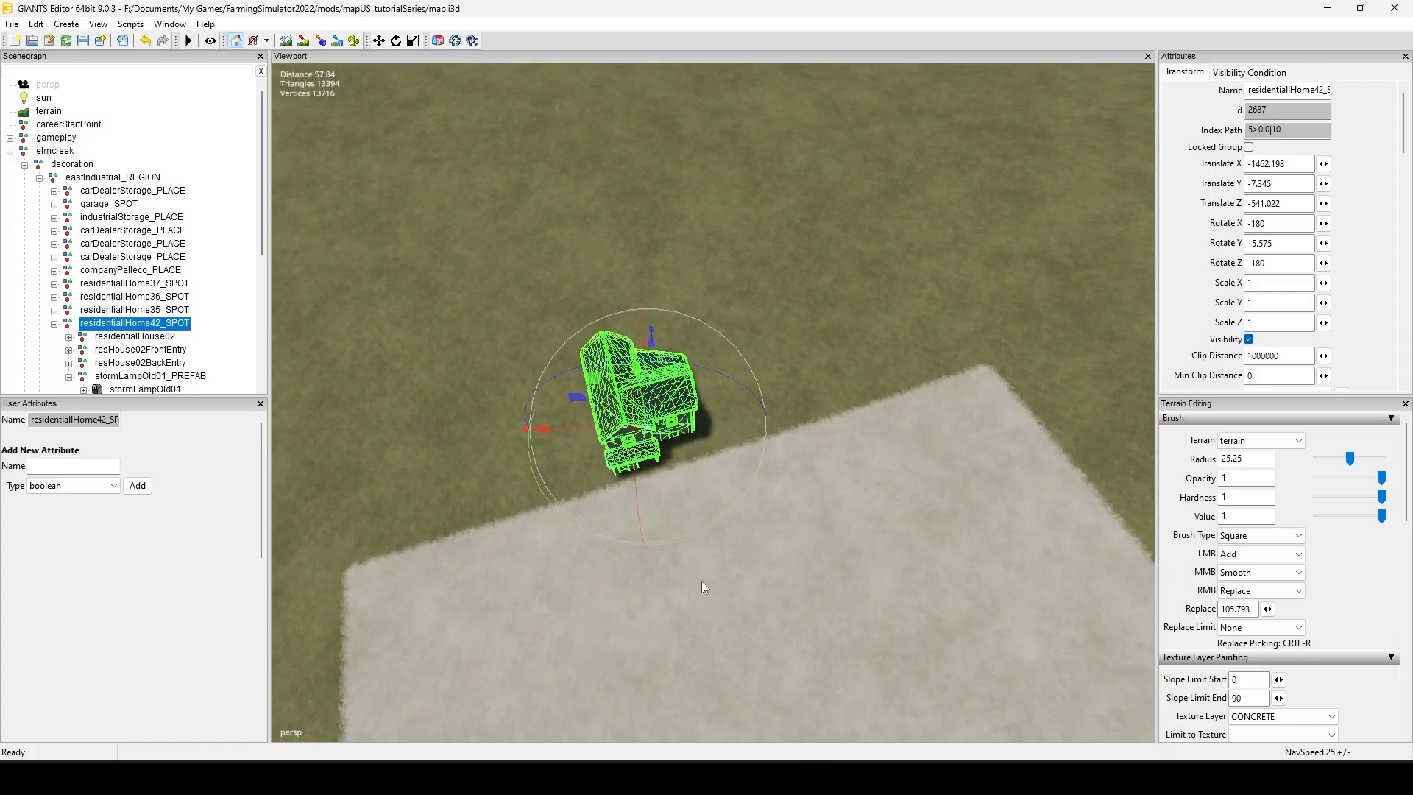
left_click_drag(709, 523, 712, 522)
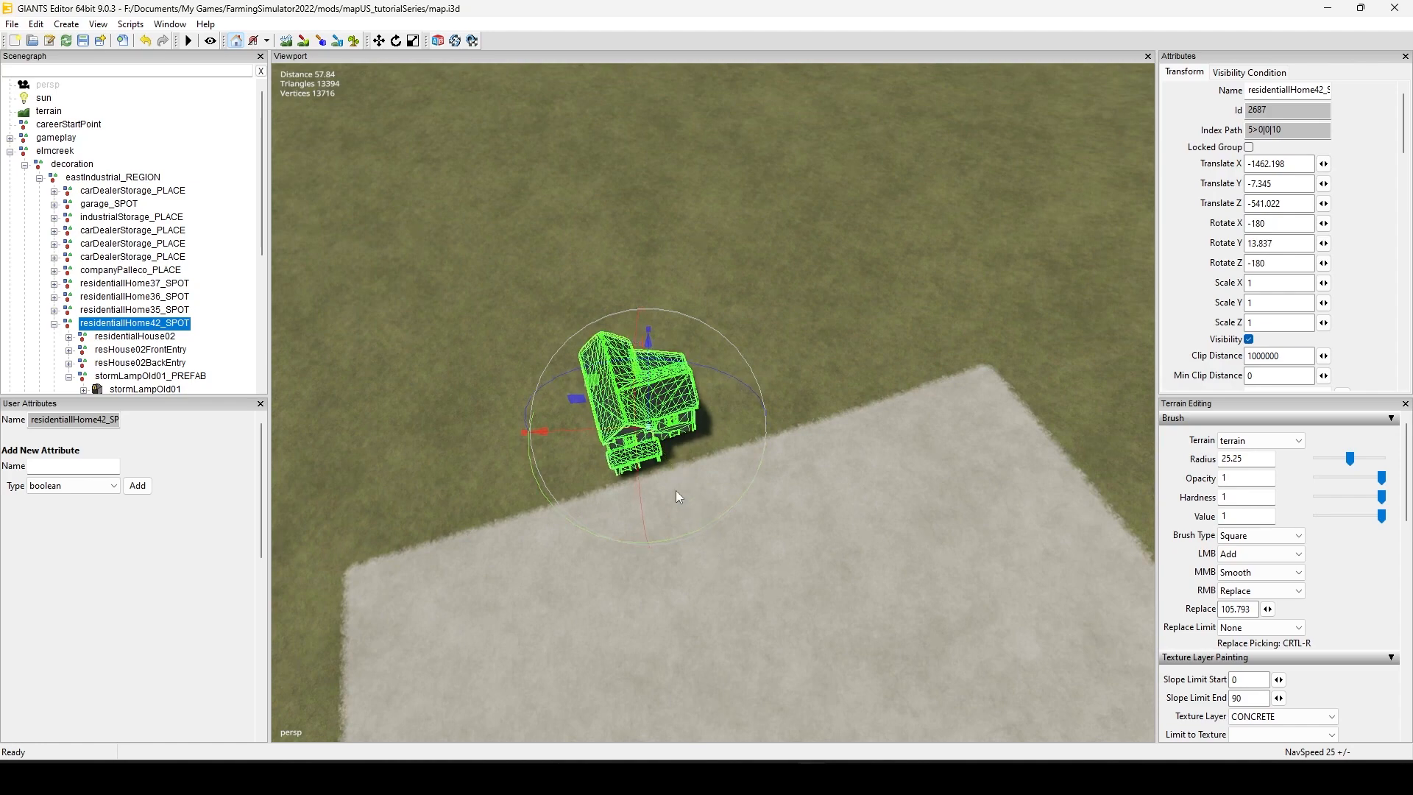
Step: Move the house onto the open grass well behind the concrete square and deselect it
scroll(722, 483, "down", 3)
middle_click_drag(645, 554, 630, 708, "alt")
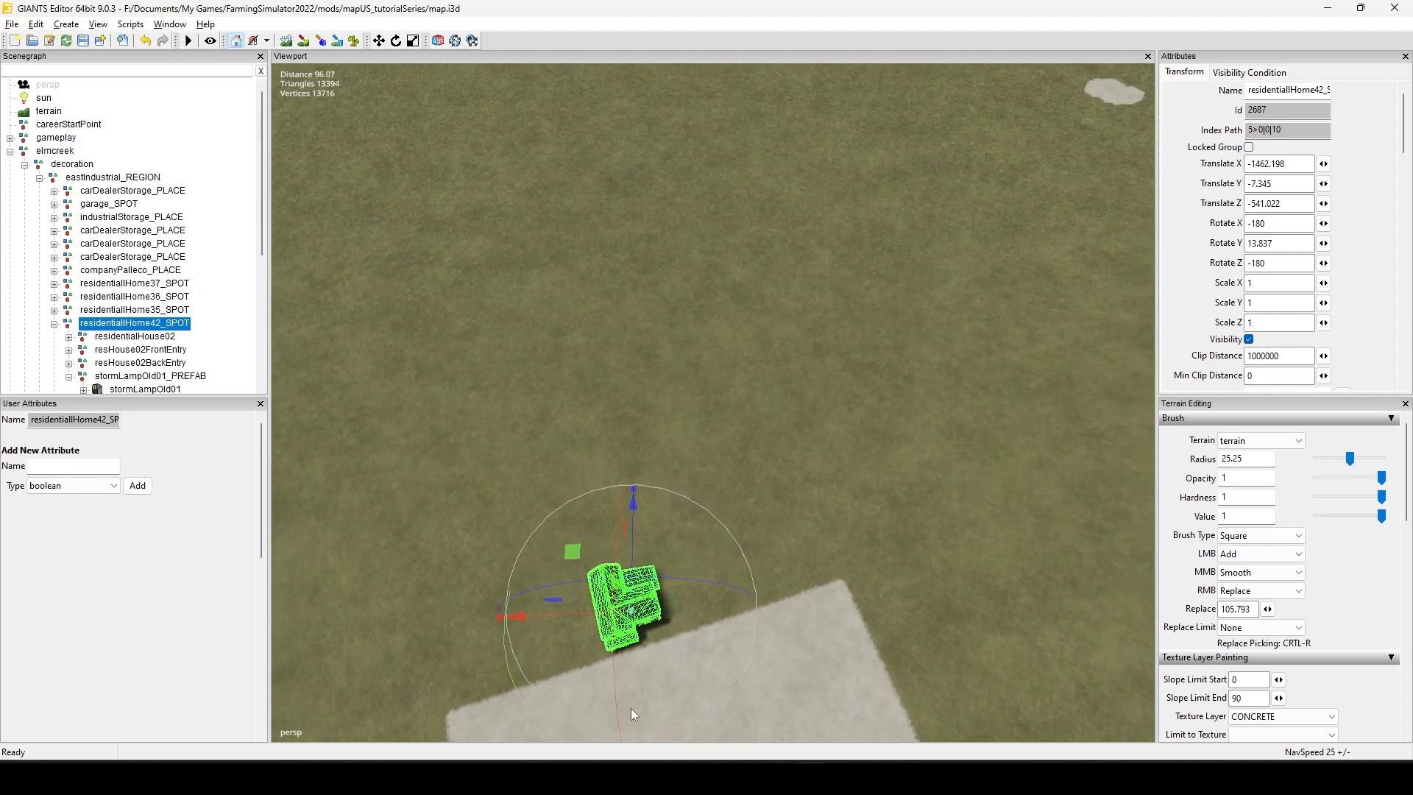
left_click_drag(630, 708, 658, 662, "alt")
left_click(647, 660)
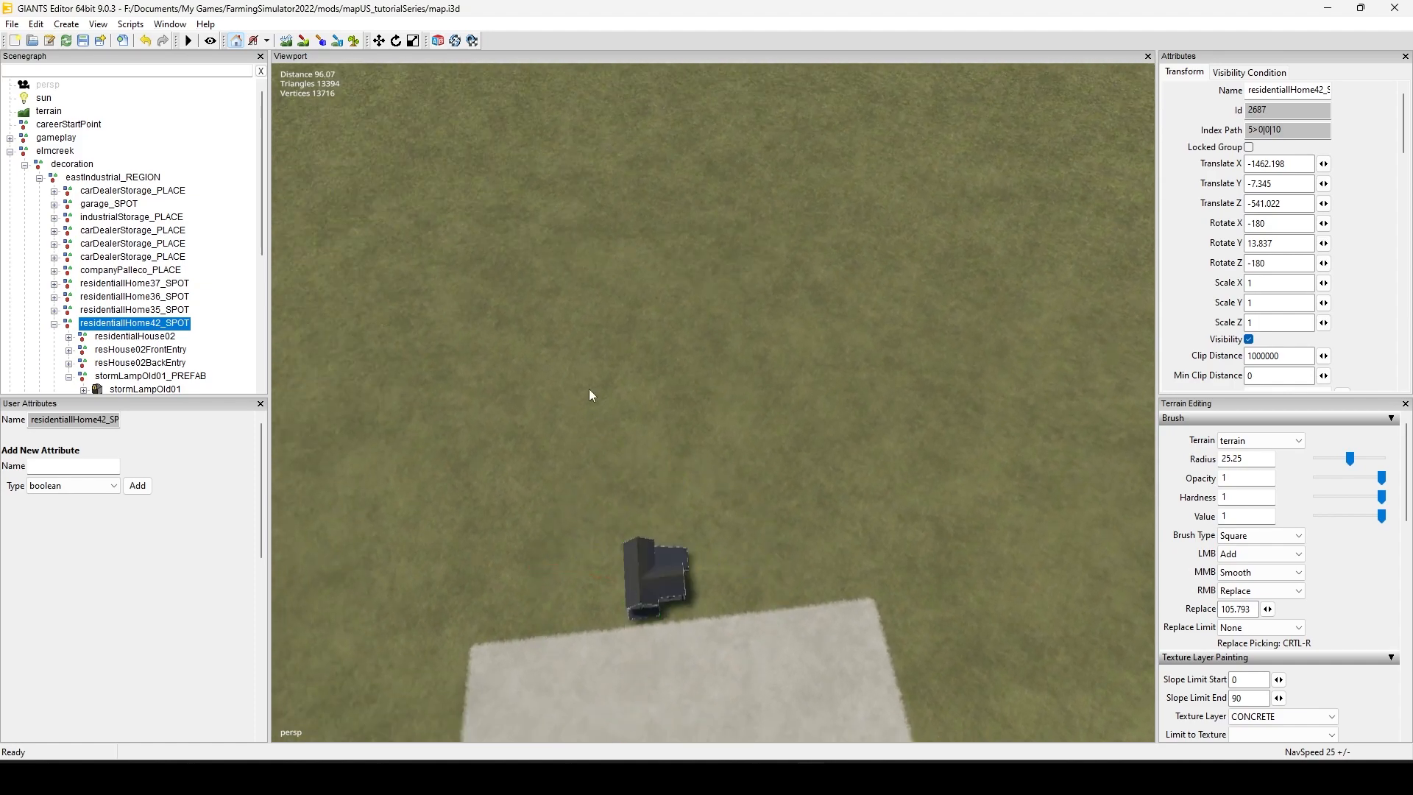
left_click(628, 328)
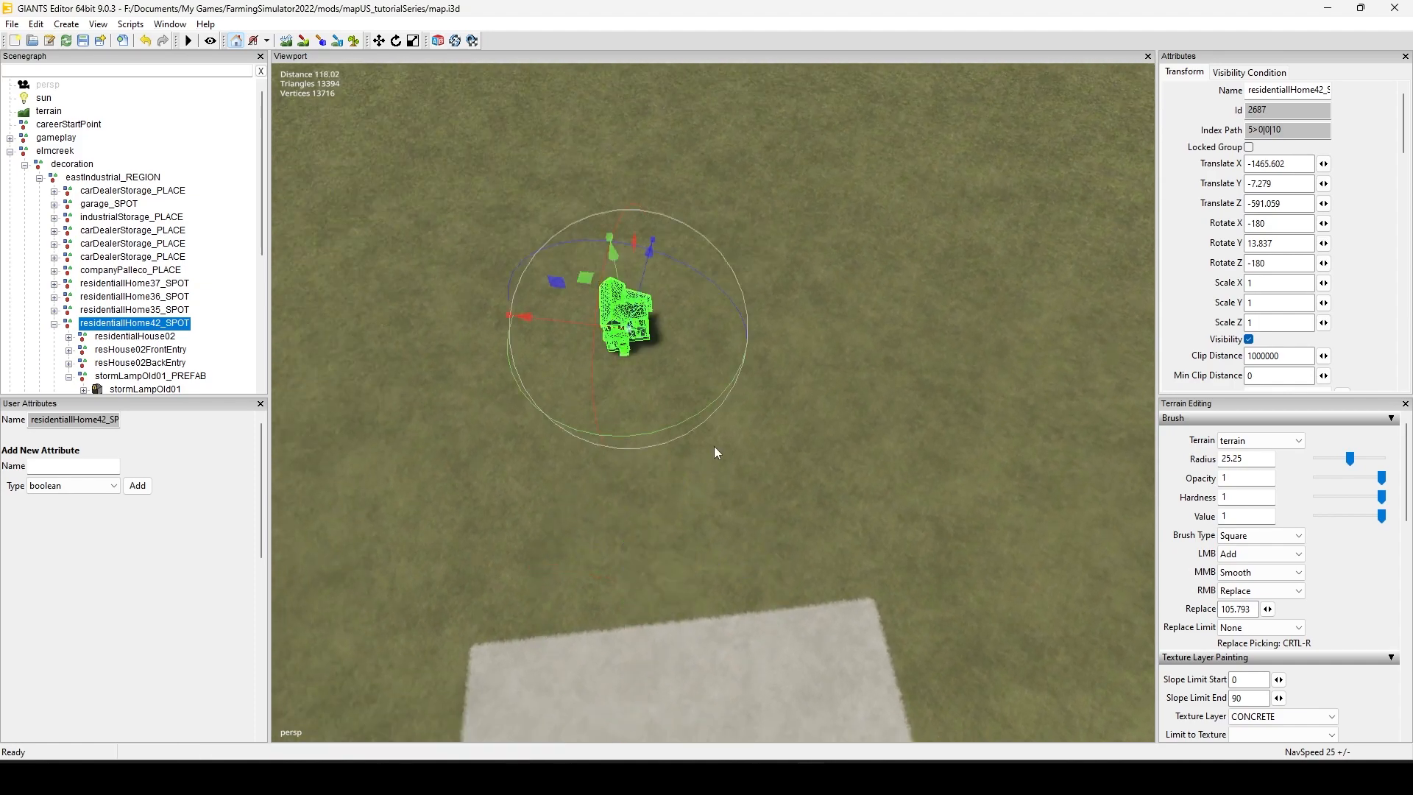
middle_click_drag(741, 520, 820, 599, "alt")
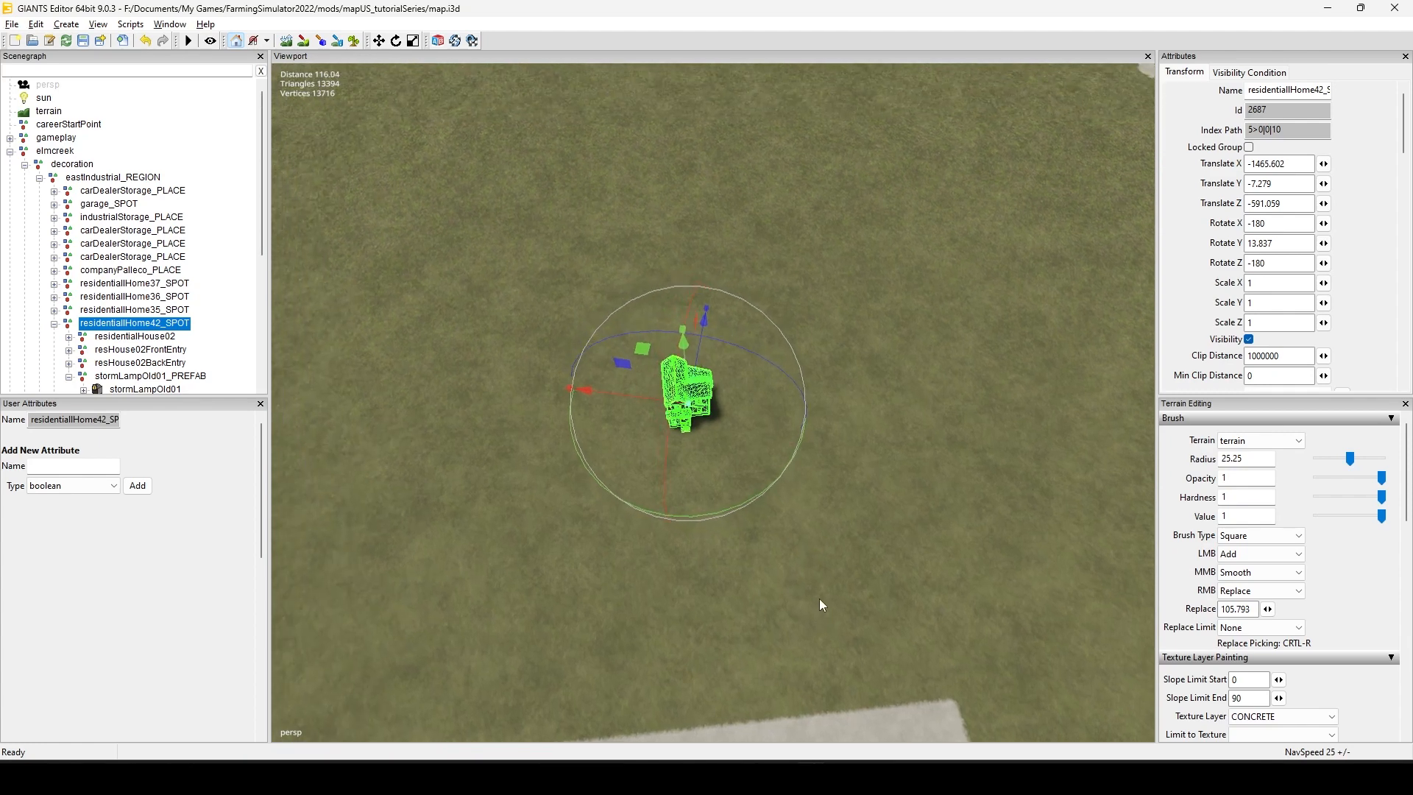
left_click(439, 259)
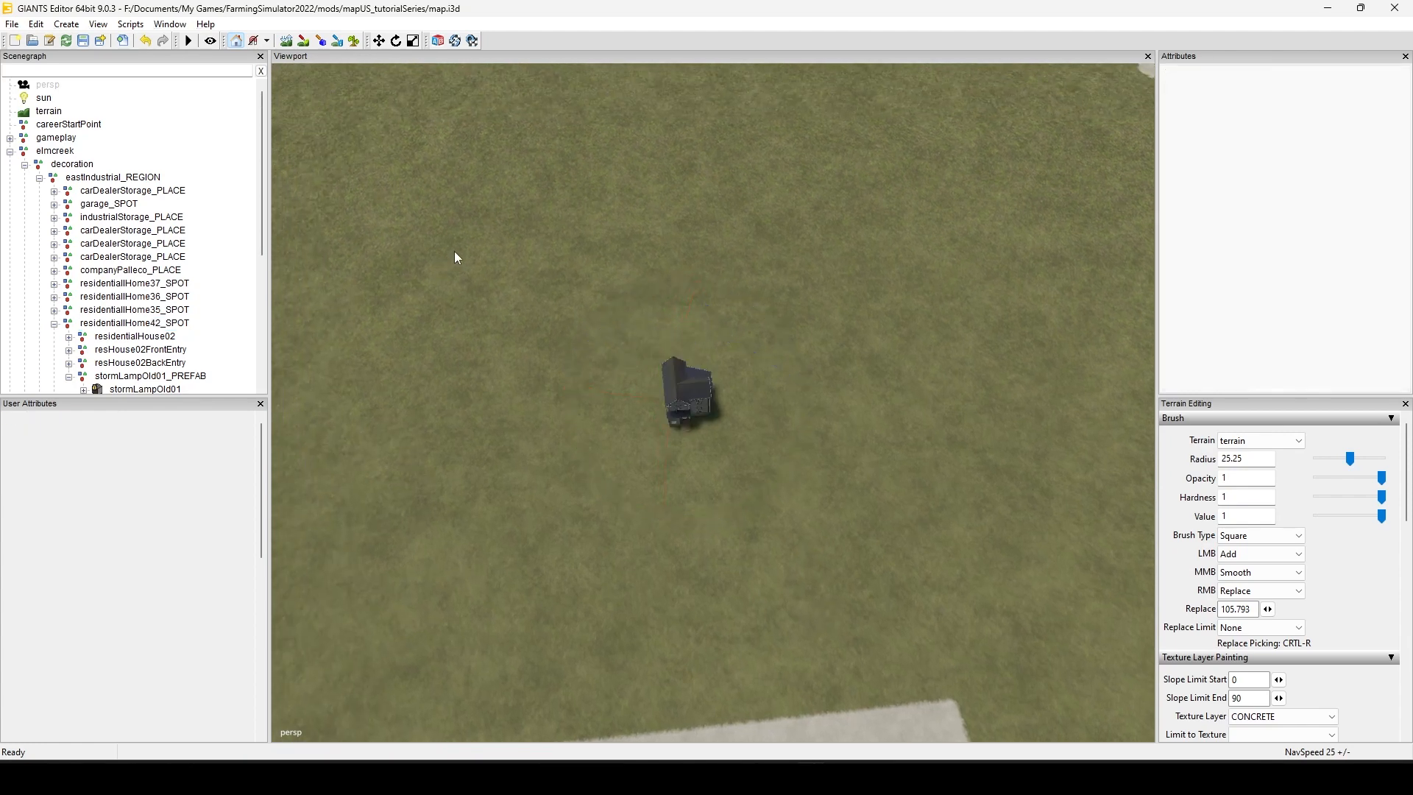
Step: Switch to terrain texture painting, reduce the brush radius to 2.2, and paint a straight CONCRETE strip in front of the house
left_click(303, 40)
scroll(758, 488, "down", 5)
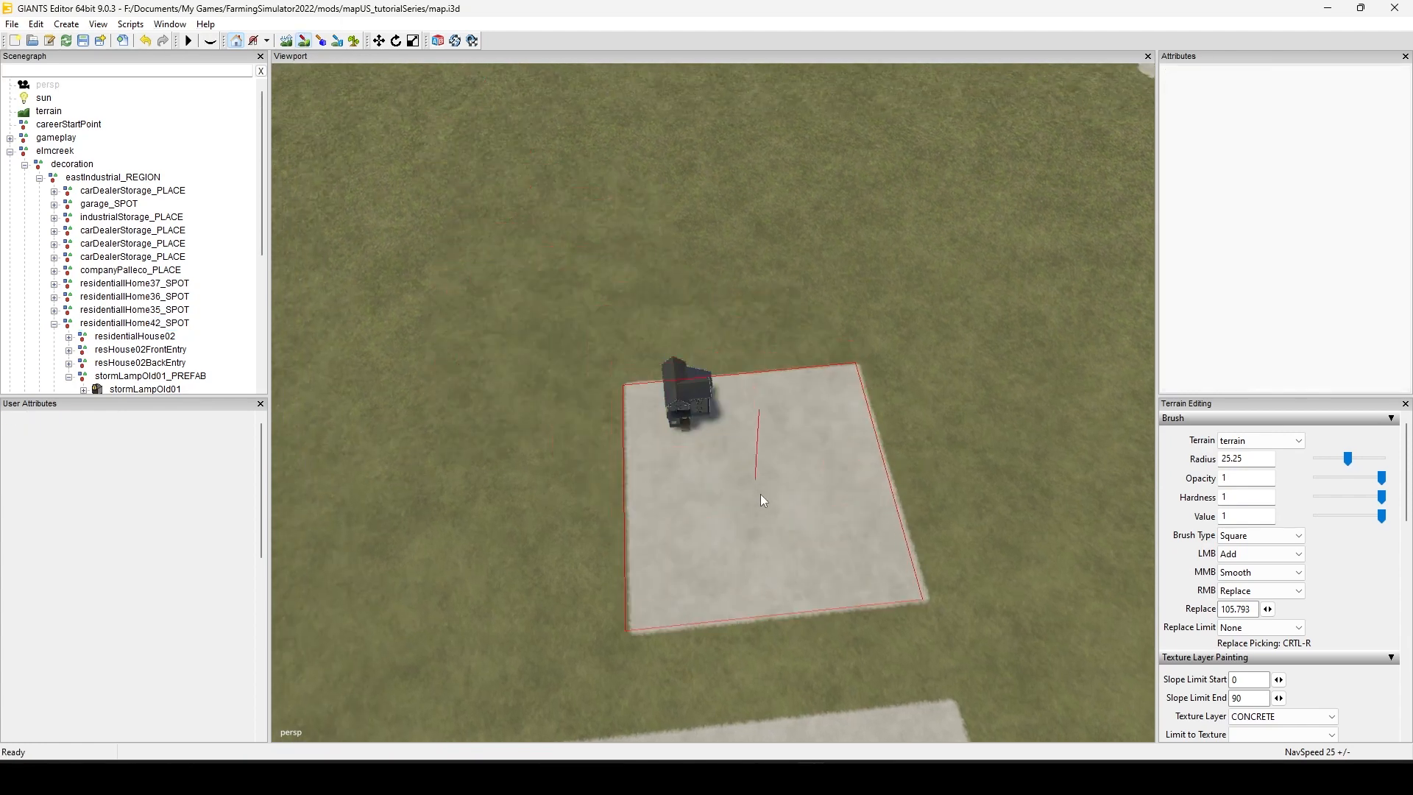
scroll(740, 542, "down", 10)
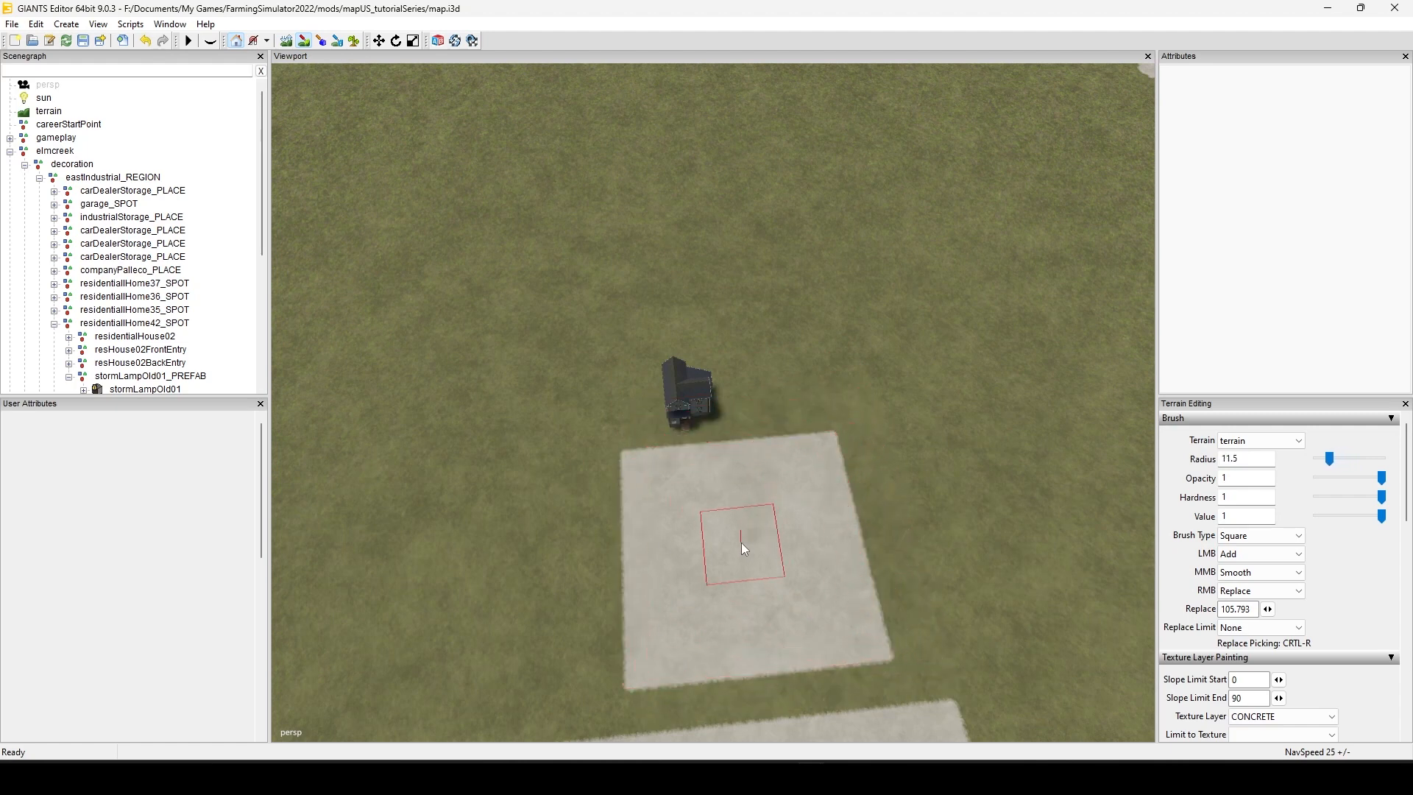
scroll(740, 542, "up", 5)
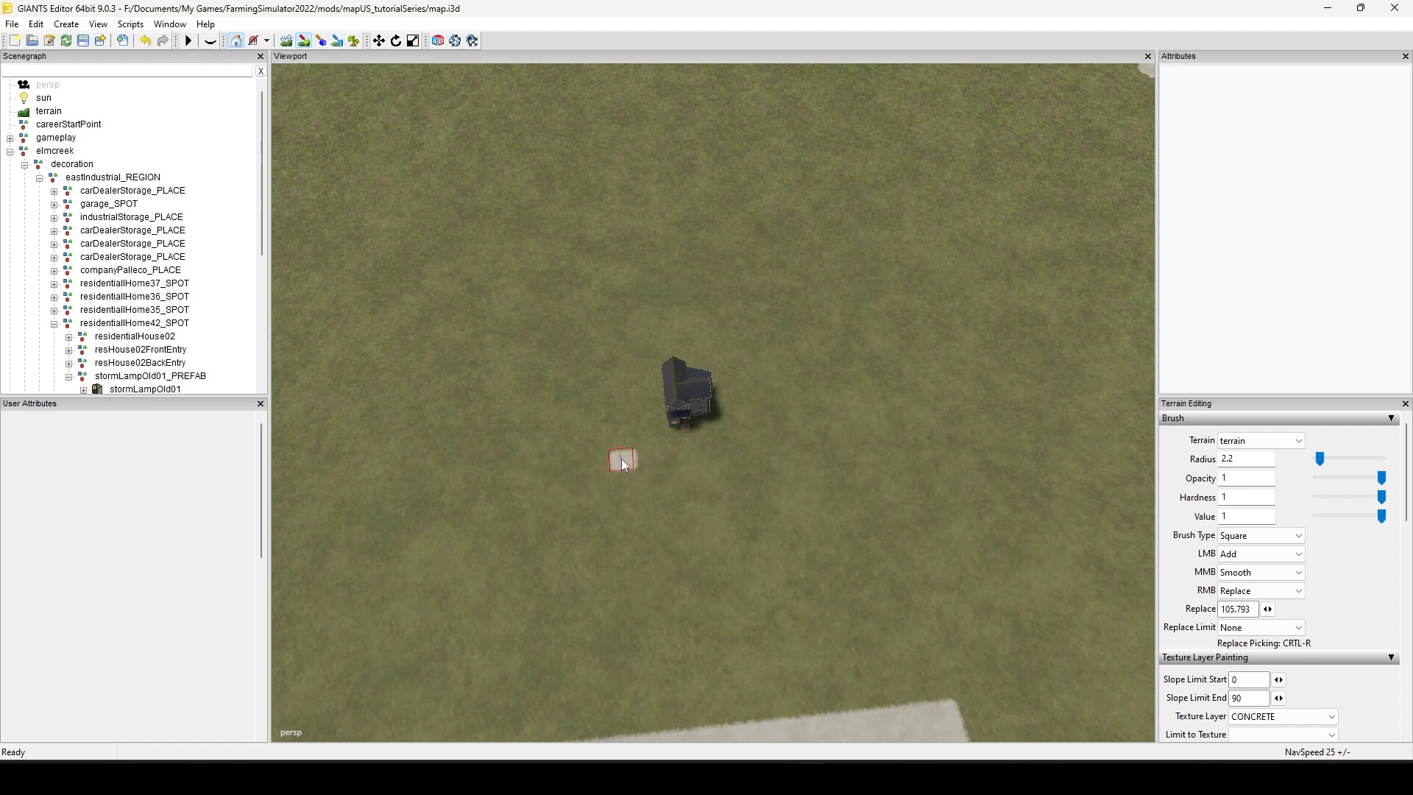
left_click_drag(633, 461, 821, 443)
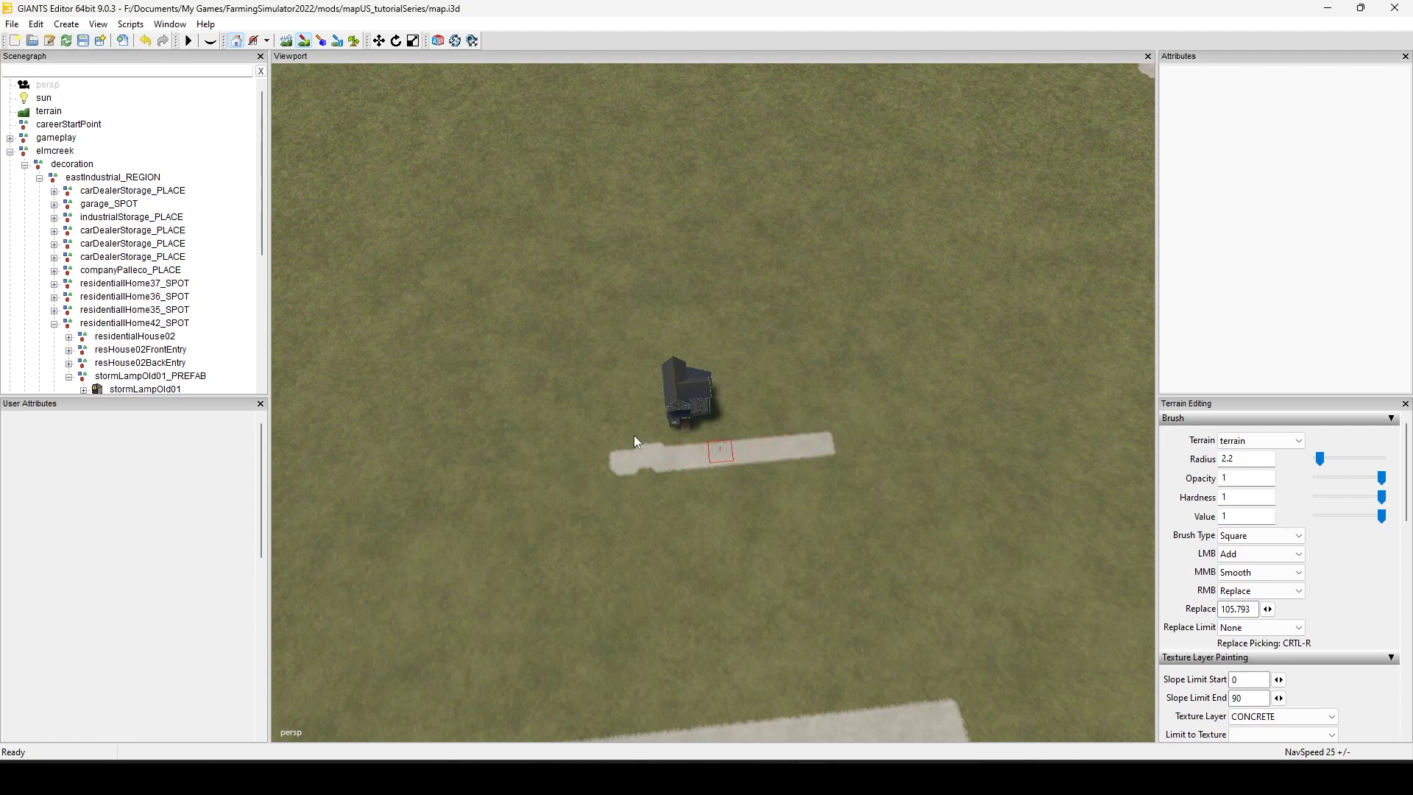
Step: Paint a short concrete driveway beside the house that joins the strip in front of it at a right angle
scroll(752, 505, "up", 5)
left_click(775, 525)
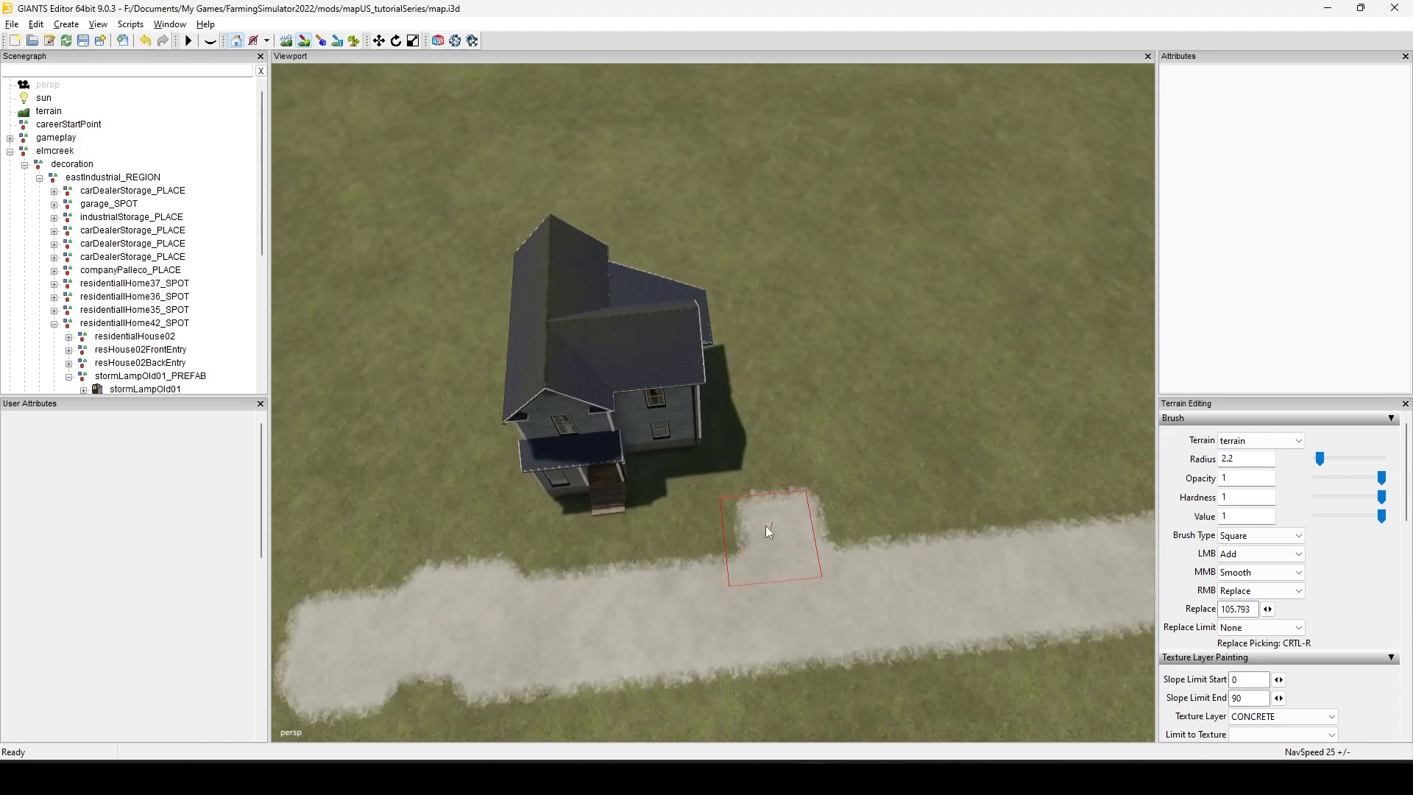
middle_click_drag(765, 525, 739, 443, "alt")
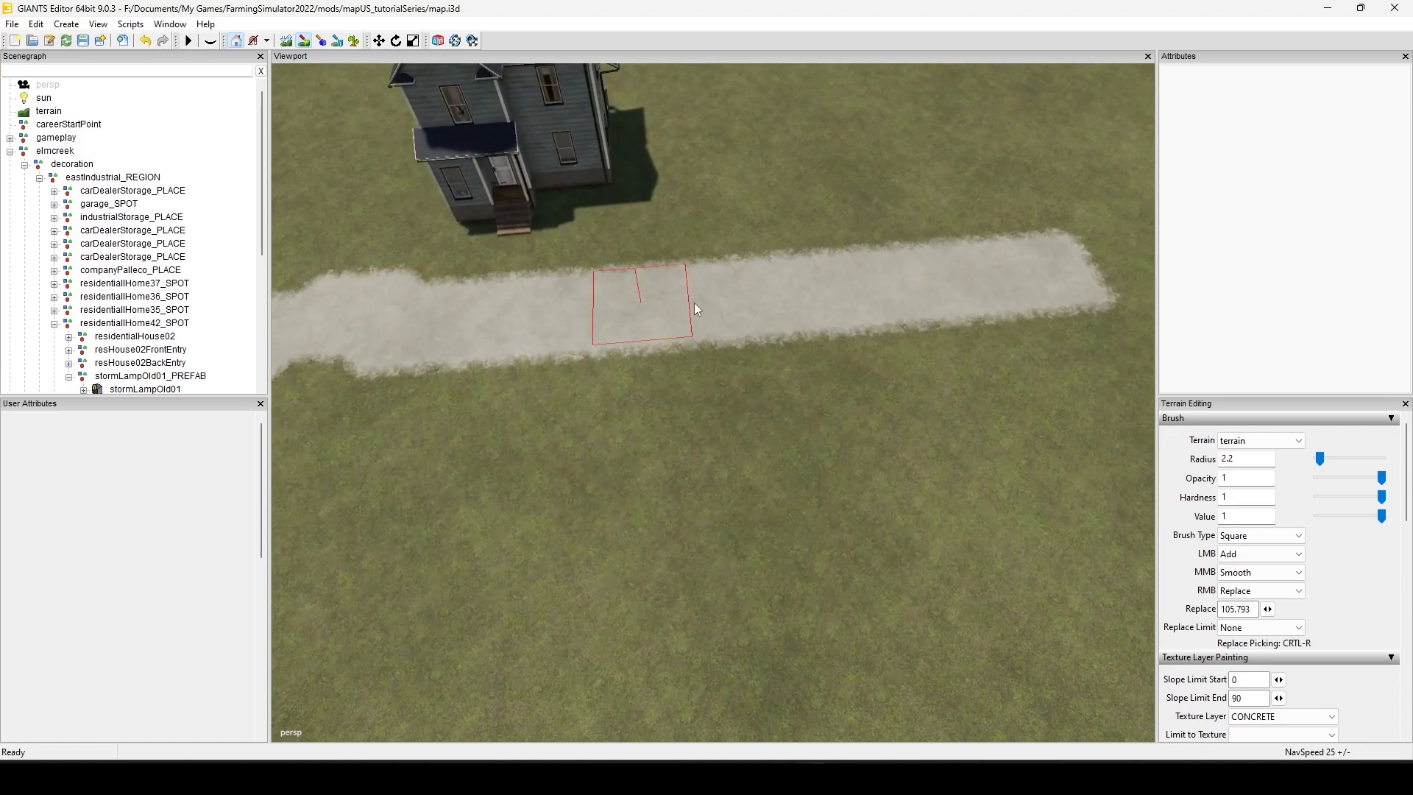
scroll(759, 403, "down", 5)
middle_click_drag(708, 436, 602, 535, "alt")
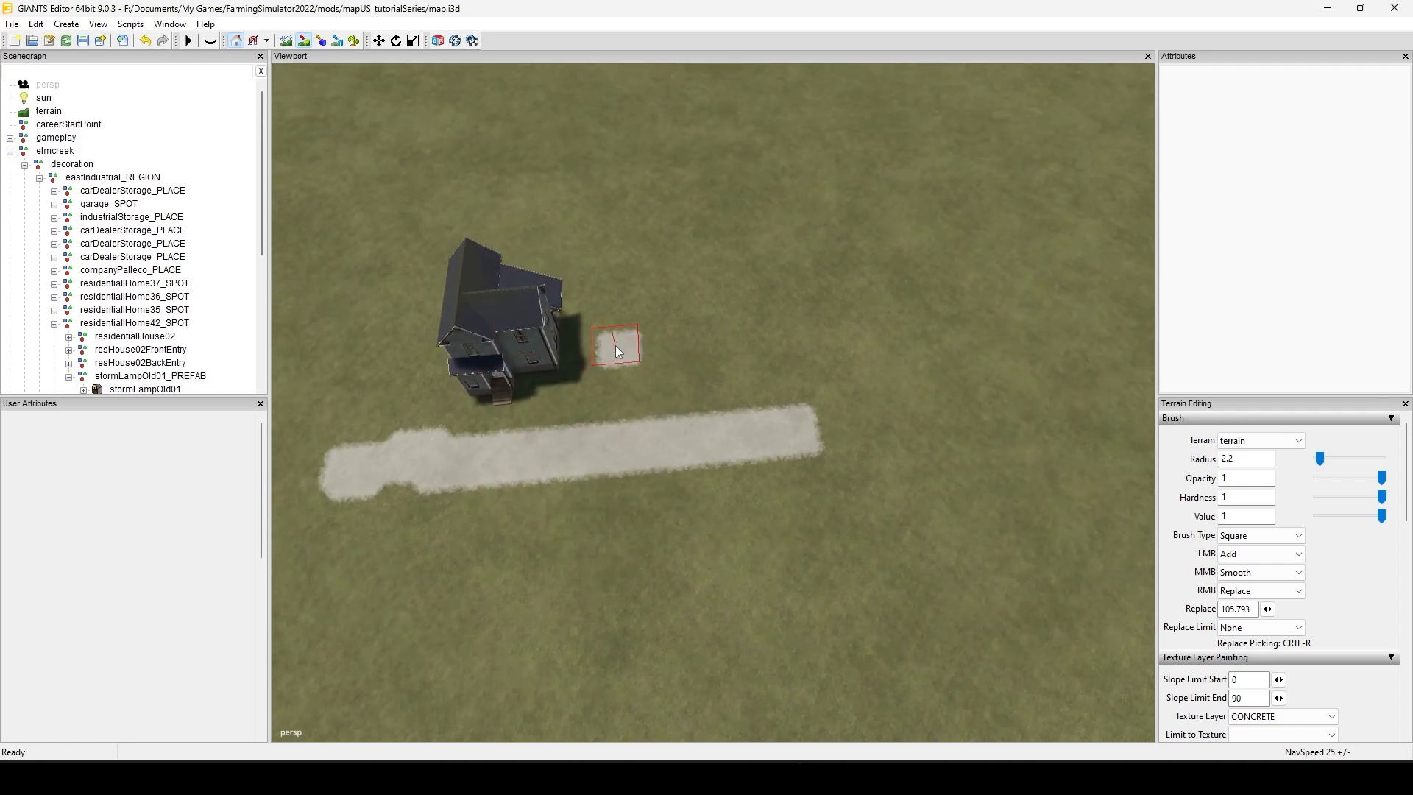
left_click_drag(618, 352, 622, 370)
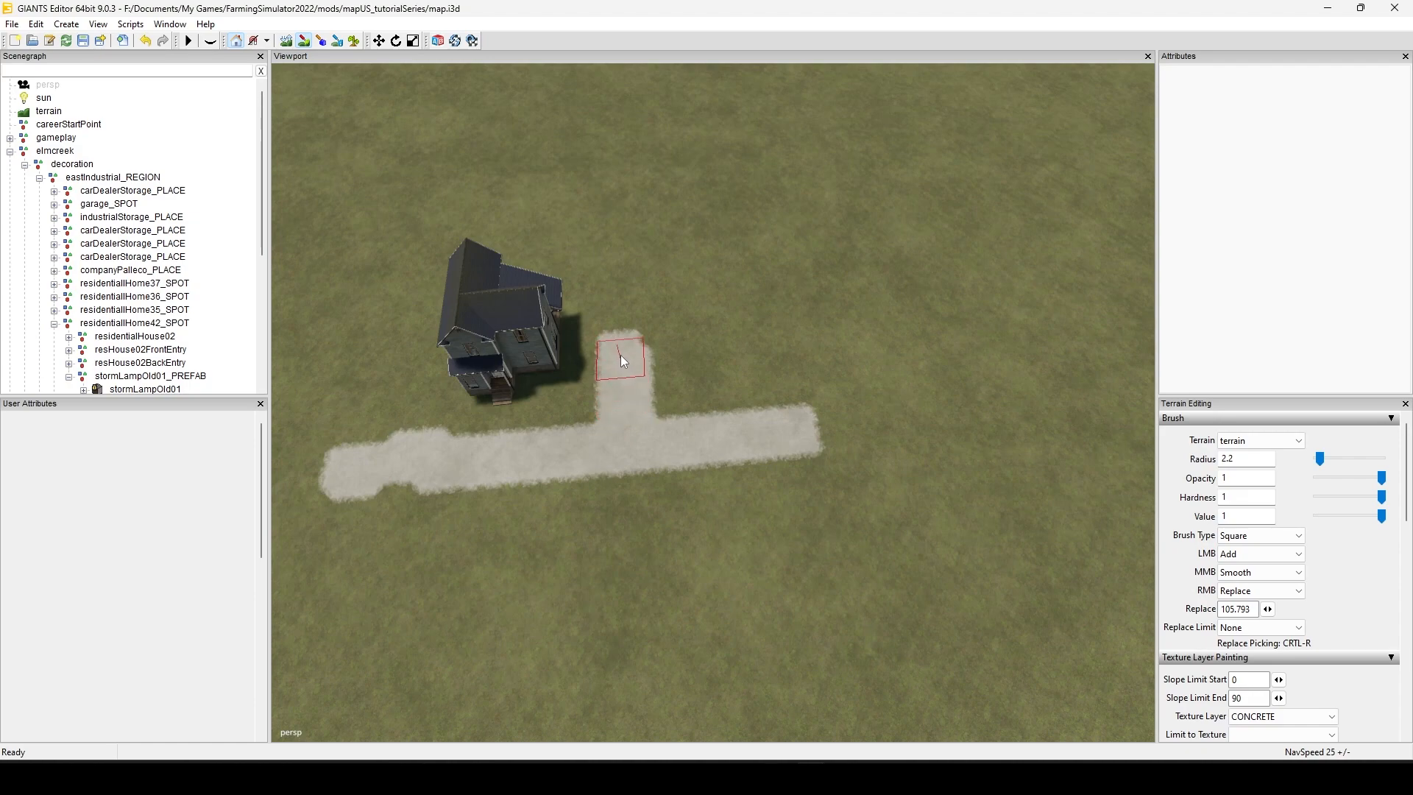
Step: Select the whole residentialHome42_SPOT group and move the house across the grass to a new spot near the row of concrete patches
right_click_drag(712, 522, 421, 644, "alt")
middle_click_drag(647, 517, 565, 685, "alt")
left_click(564, 669)
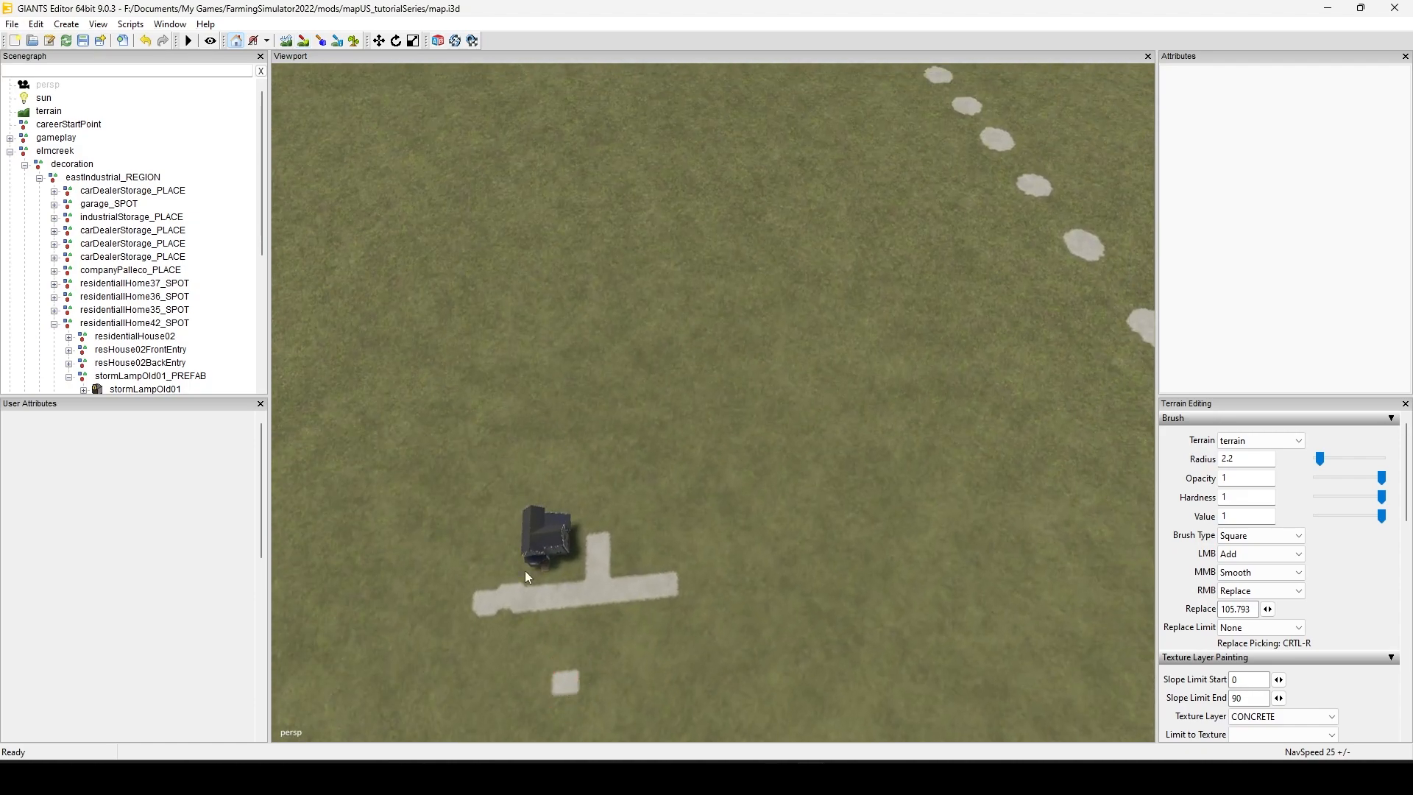
left_click_drag(520, 587, 638, 464)
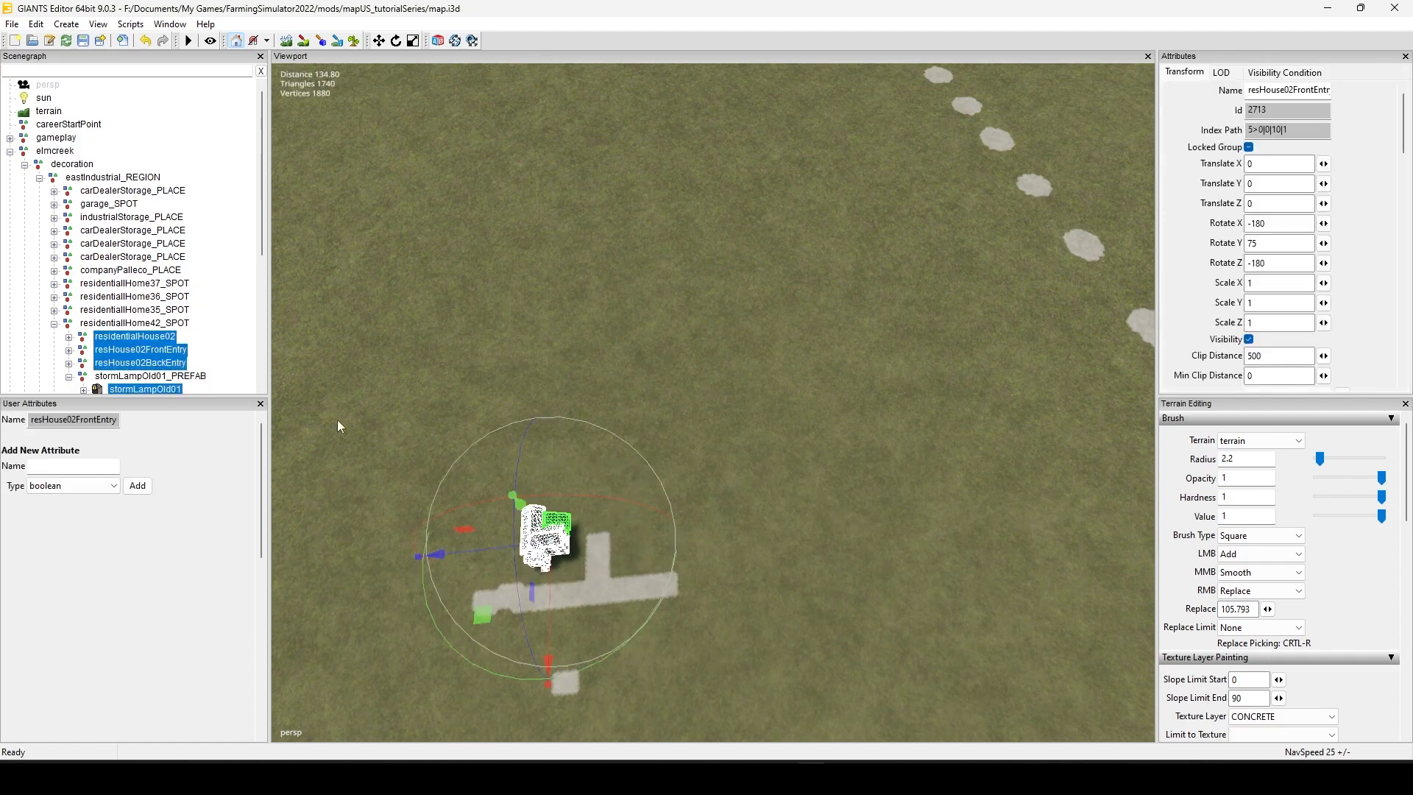
left_click(136, 324)
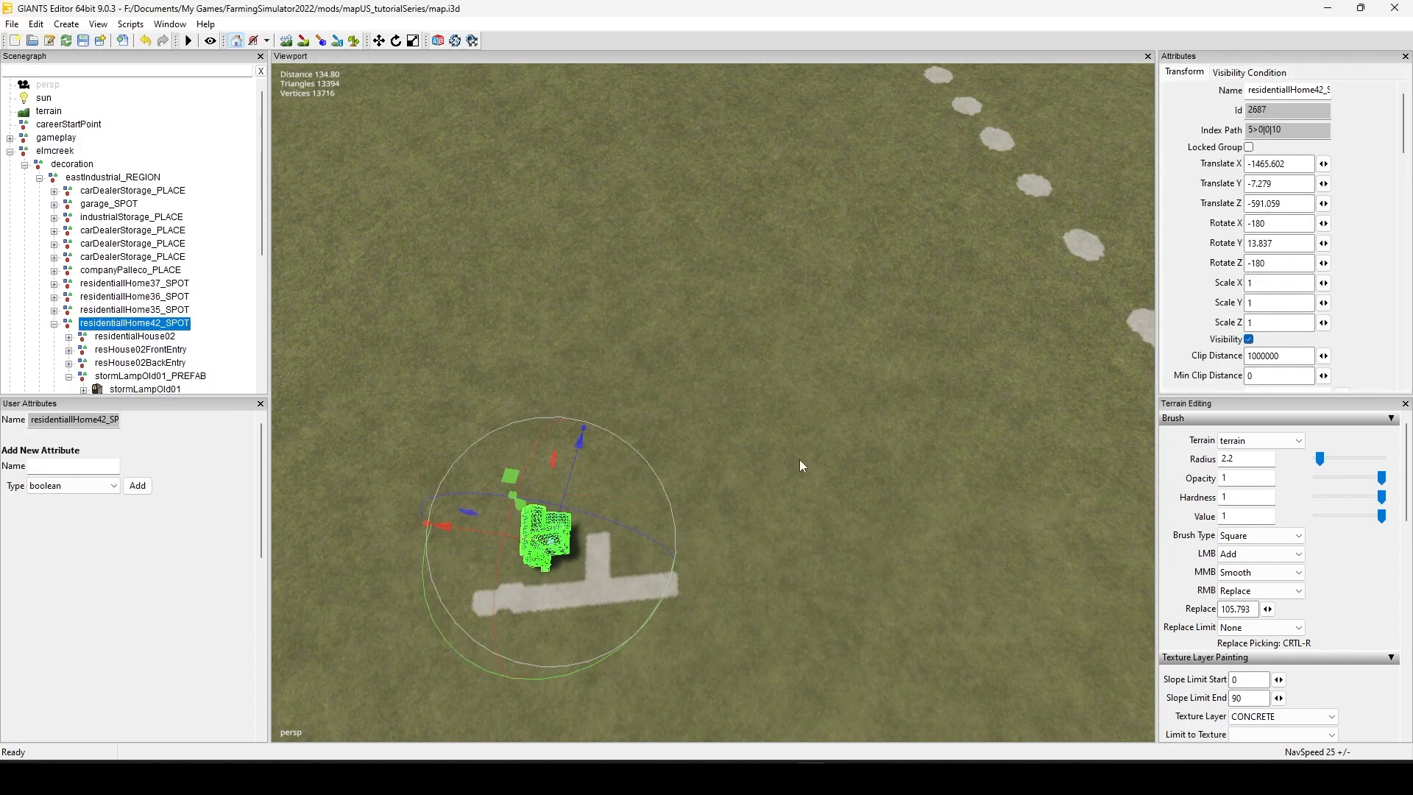
left_click(778, 471)
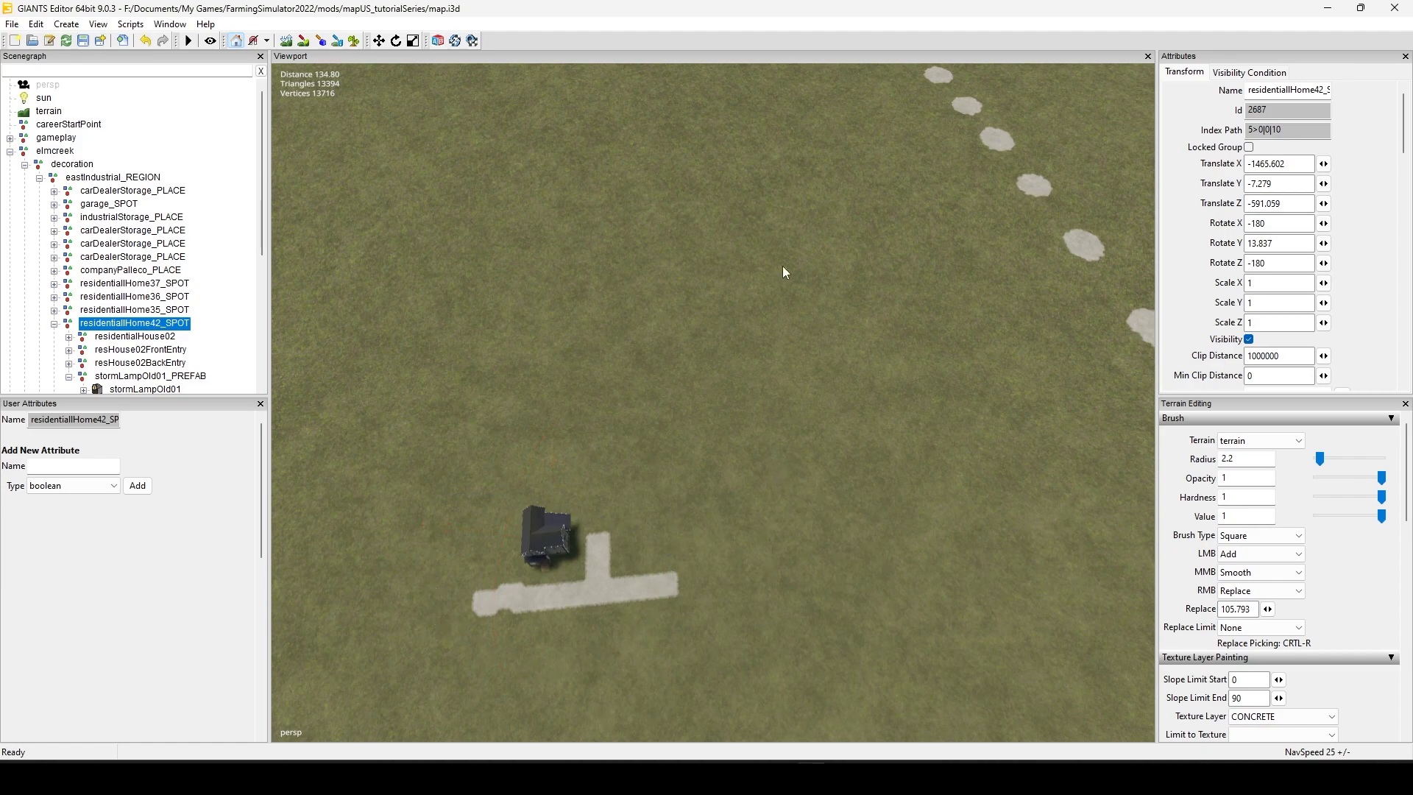
left_click(805, 193)
middle_click_drag(880, 369, 505, 664, "alt")
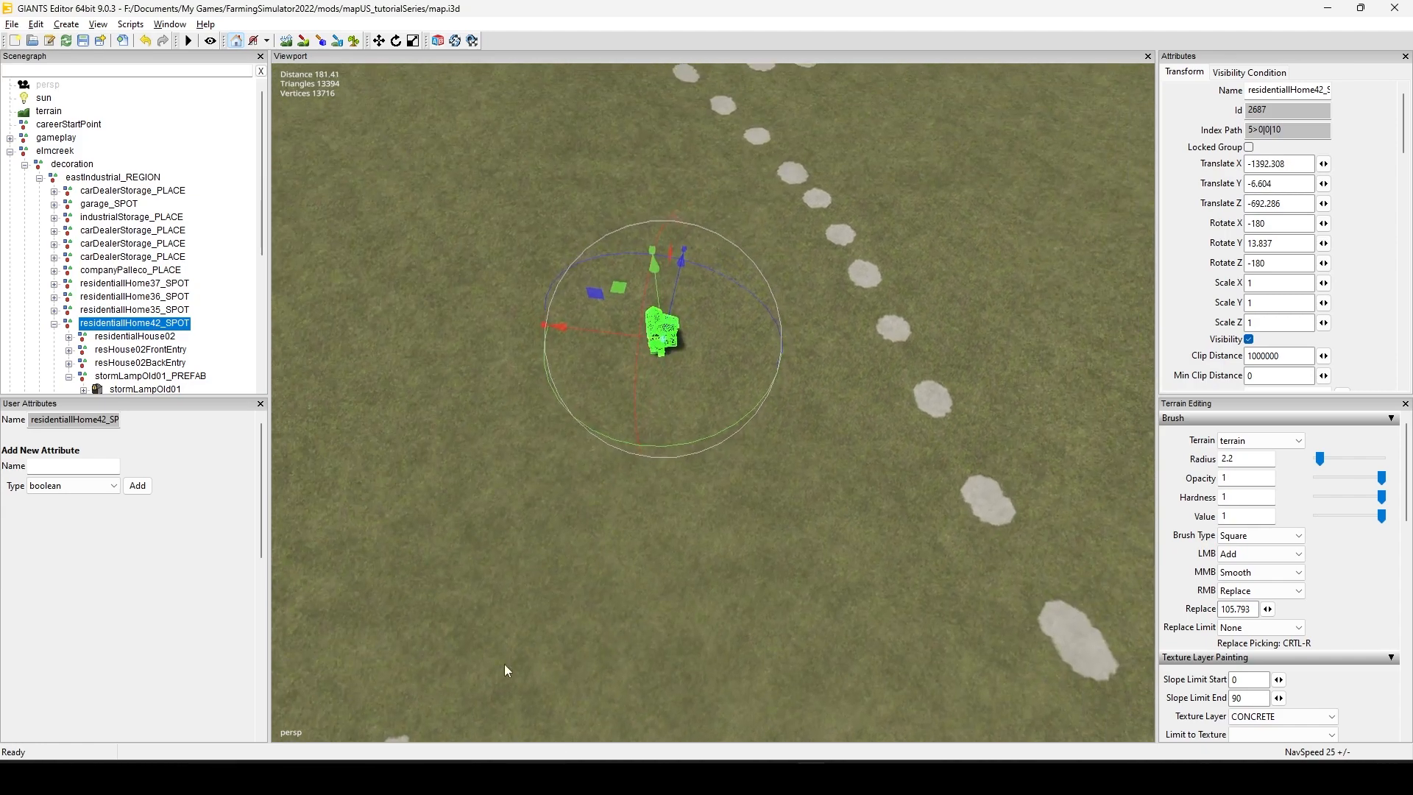
Step: Paint a concrete strip with the 2.2 square brush along the front of the relocated house
scroll(604, 593, "up", 6)
middle_click_drag(702, 523, 775, 500, "alt")
left_click_drag(769, 312, 640, 478)
left_click(587, 390)
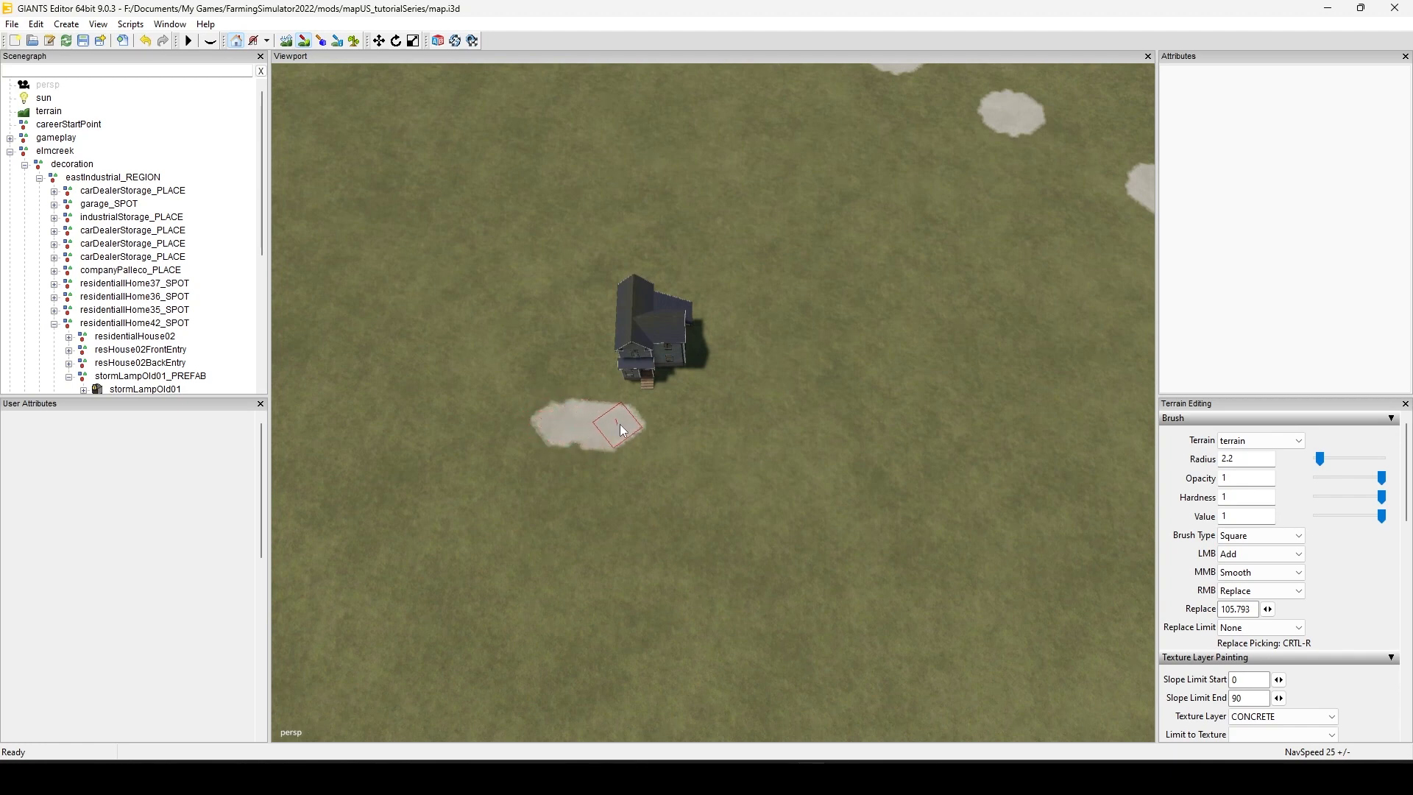
left_click_drag(676, 435, 806, 444)
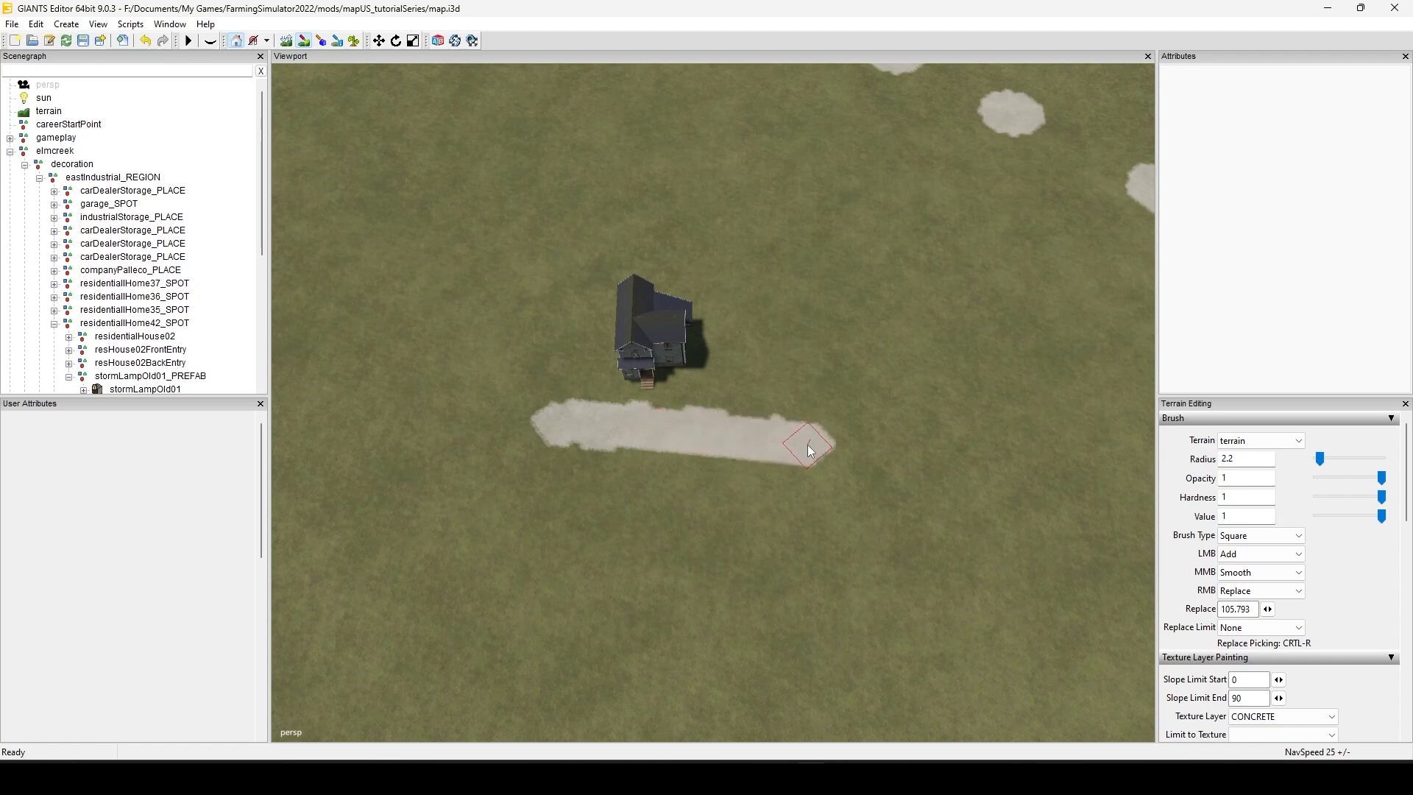
Step: Add a short concrete driveway beside the relocated house and even out the ragged upper edge of its front strip
scroll(696, 495, "up", 5)
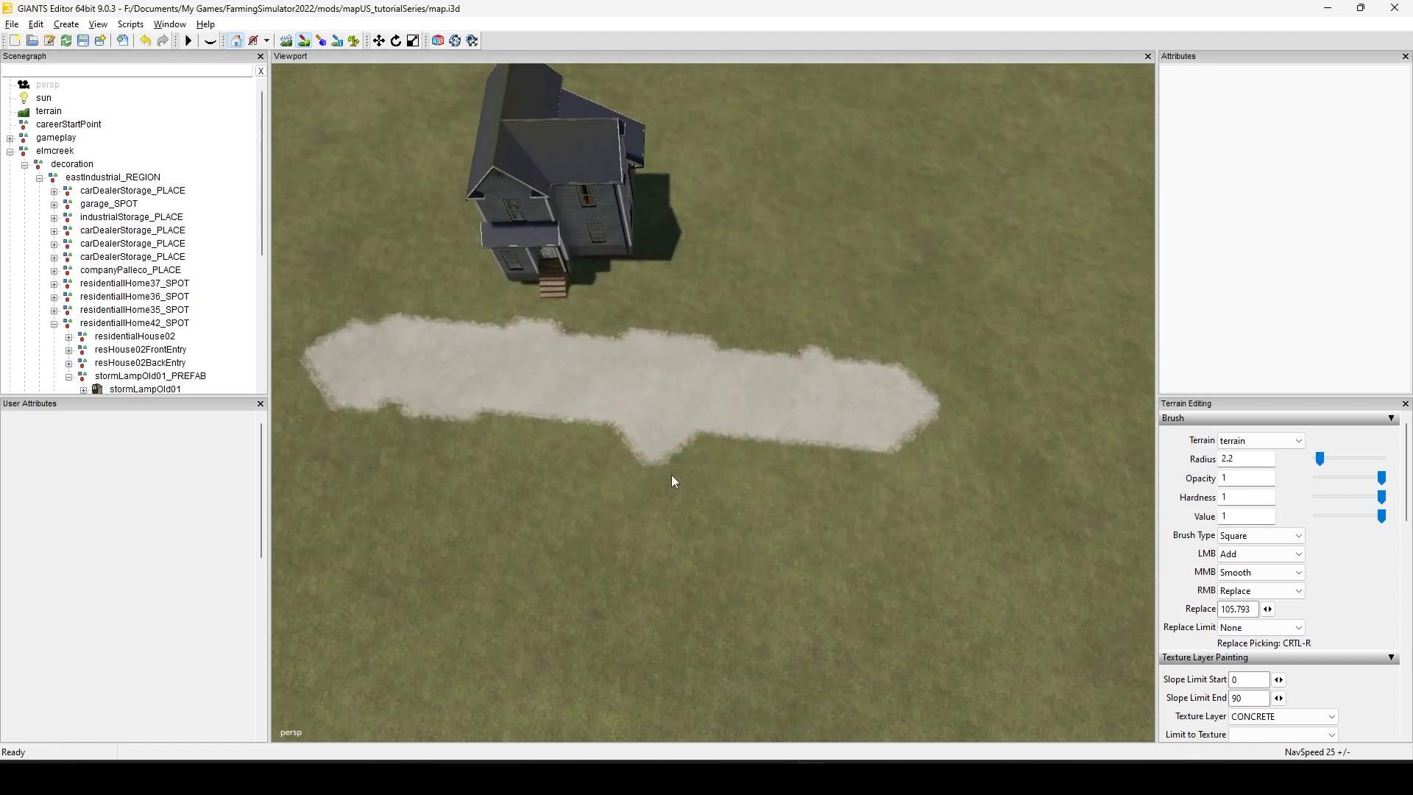
mouse_move(720, 260)
left_mouse_down()
mouse_move(728, 239)
mouse_move(731, 324)
mouse_move(741, 243)
left_mouse_up()
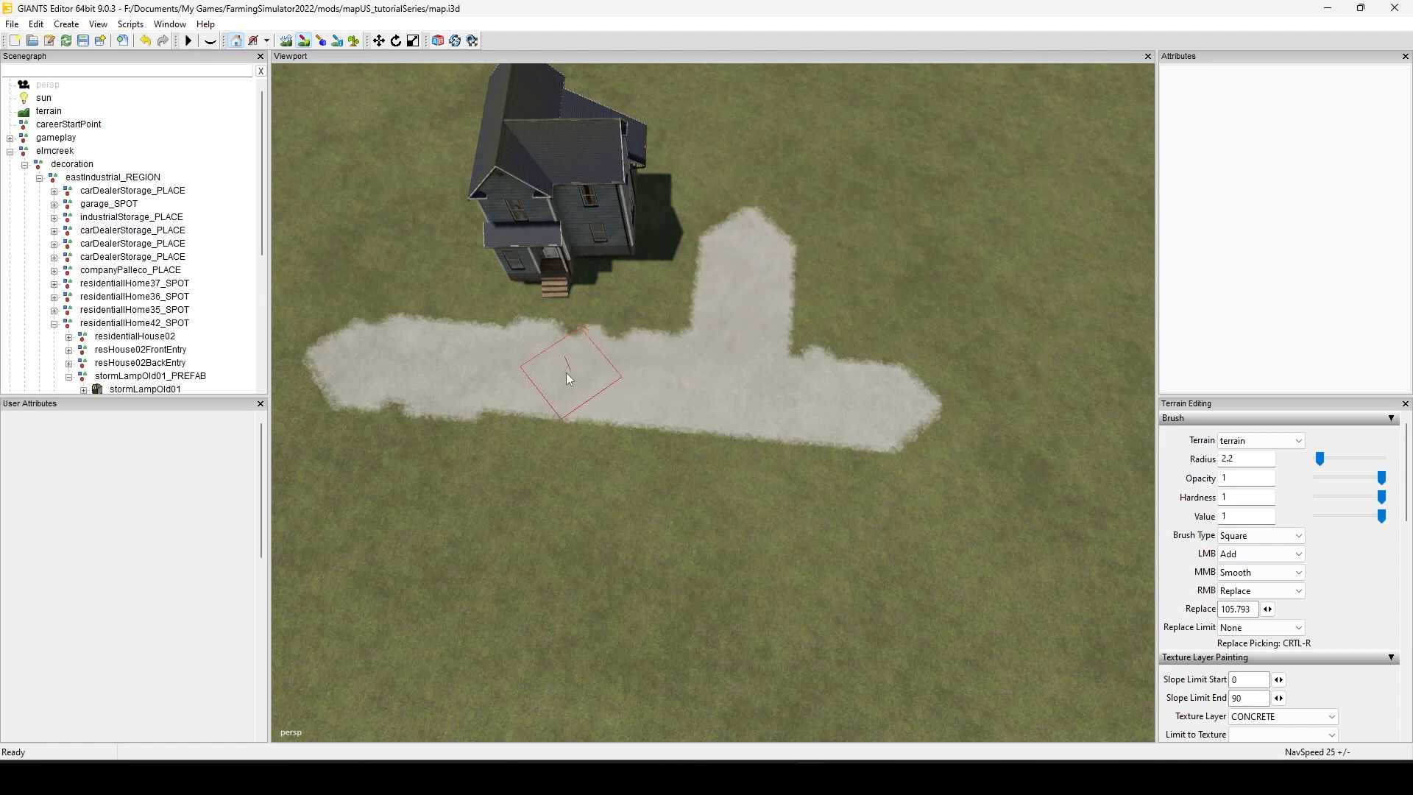
mouse_move(465, 365)
left_mouse_down()
mouse_move(521, 364)
mouse_move(388, 347)
mouse_move(631, 382)
left_mouse_up()
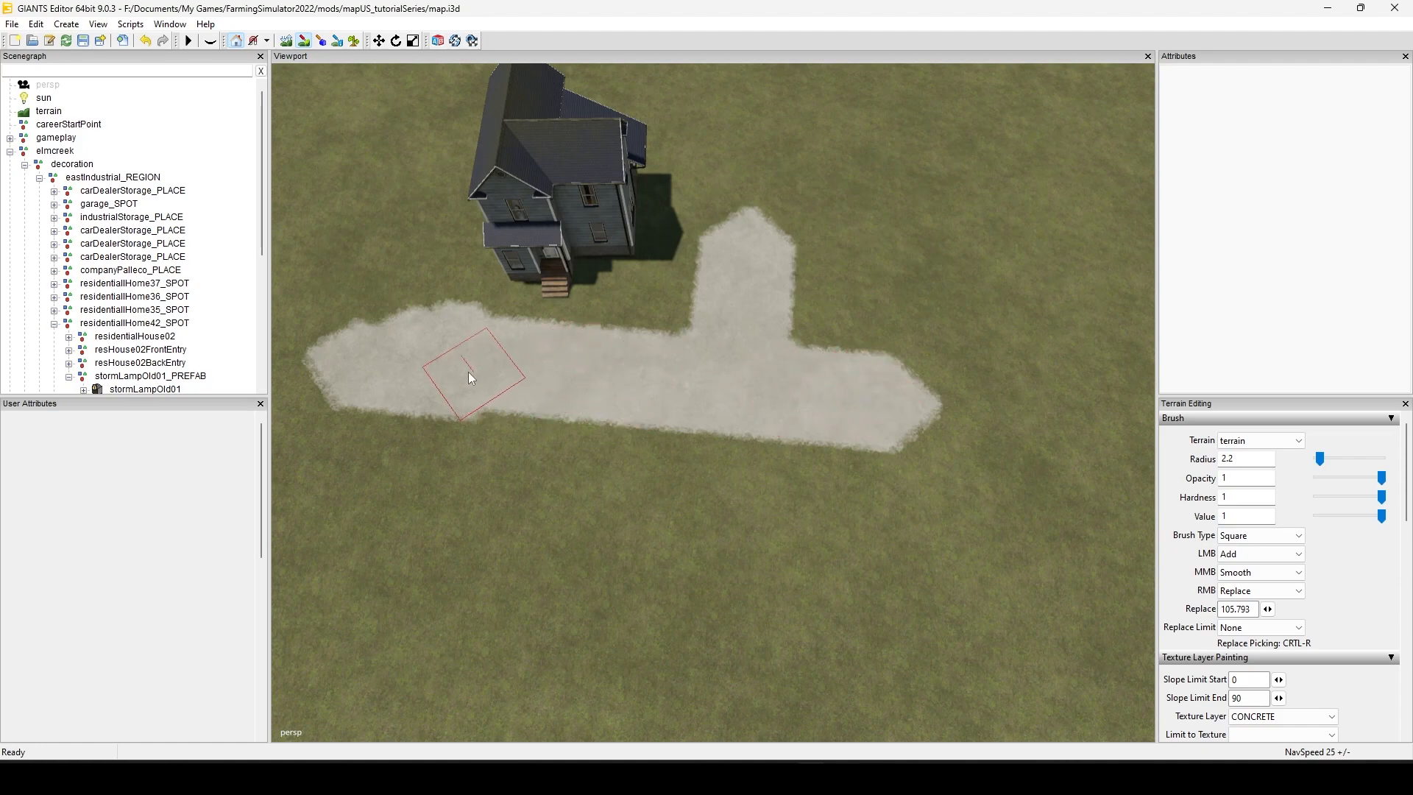
left_click(401, 535)
mouse_move(447, 609)
left_mouse_down("alt")
mouse_move(469, 545)
mouse_move(510, 508)
mouse_move(537, 420)
left_mouse_up("alt")
Step: Paint several separate concrete strips in different directions on the open grass away from the house
scroll(612, 498, "down", 5)
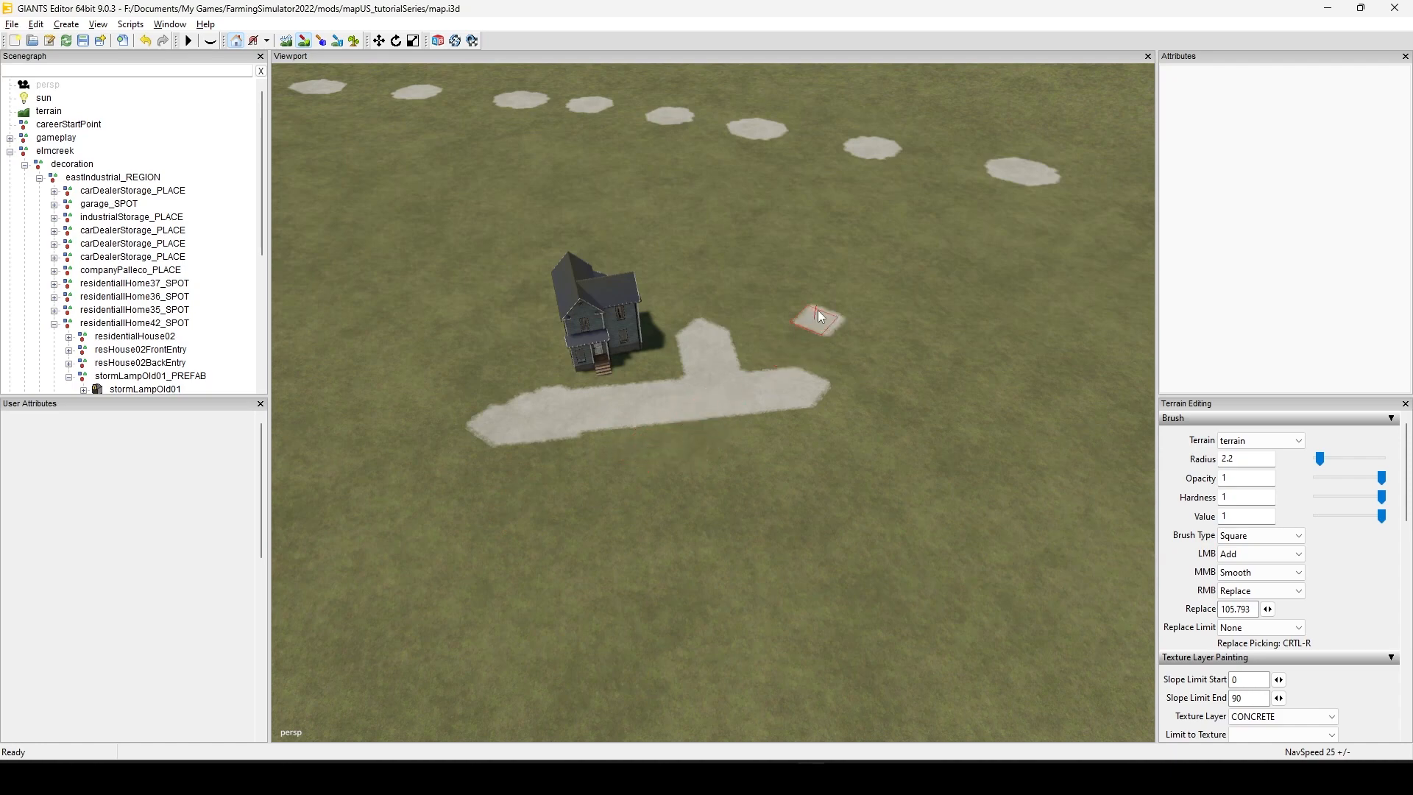
mouse_move(819, 311)
left_mouse_down("alt")
mouse_move(739, 584)
mouse_move(848, 519)
mouse_move(780, 505)
mouse_move(731, 519)
mouse_move(814, 440)
left_mouse_up("alt")
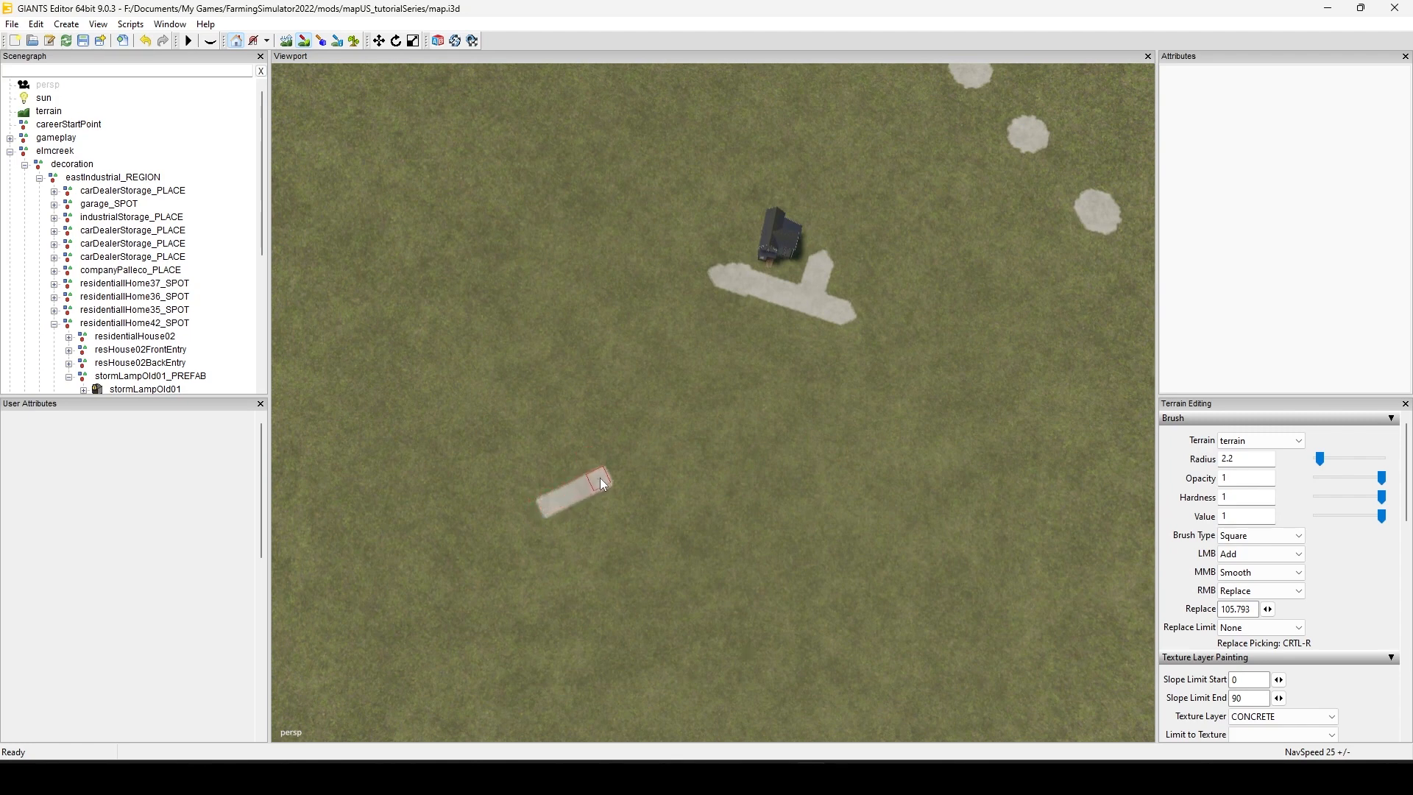
left_click_drag(602, 483, 606, 475)
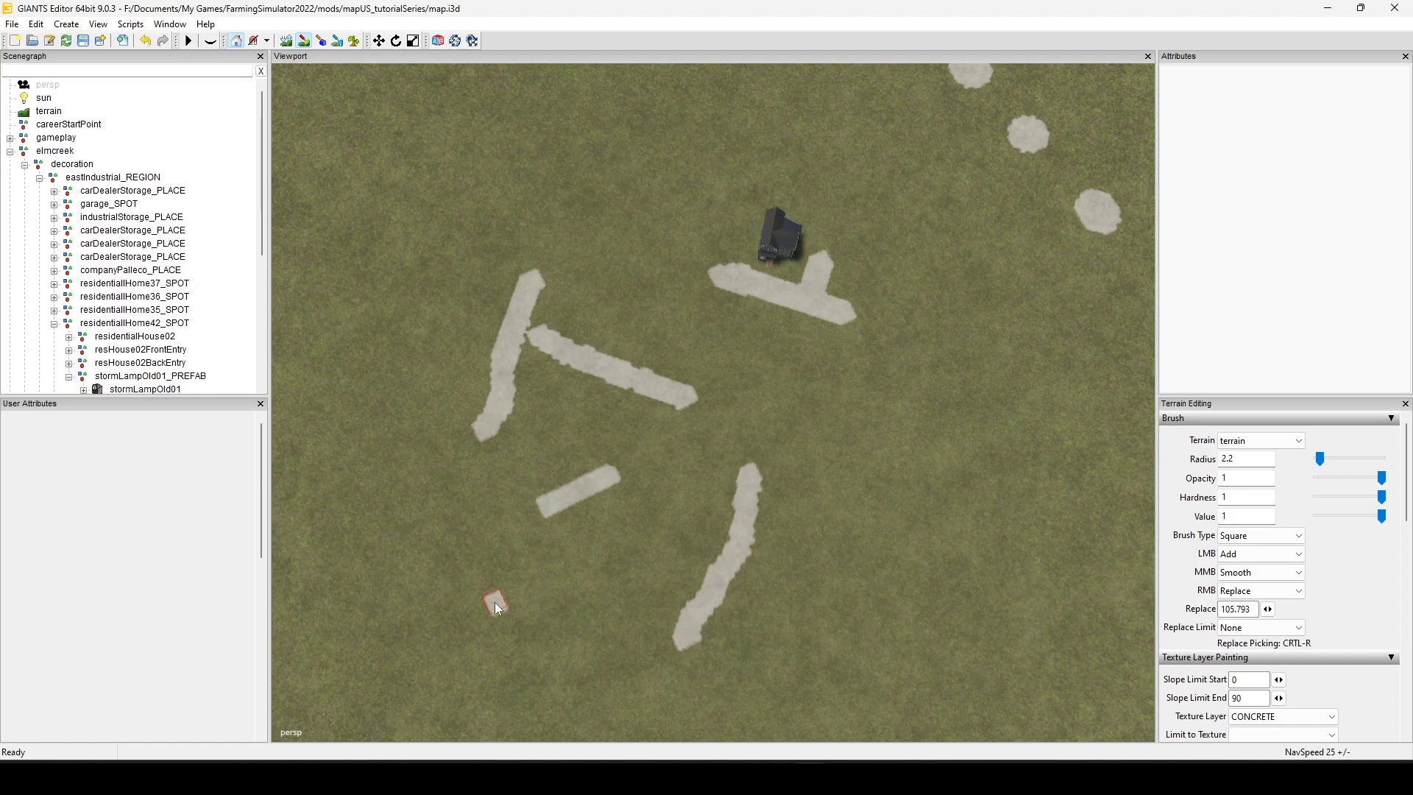
Step: Examine the painted strips, concrete areas and dotted tracks around the house from farther out and from several angles
middle_click_drag(536, 560, 868, 95, "alt")
scroll(642, 475, "down", 3)
left_click_drag(845, 564, 776, 520, "alt")
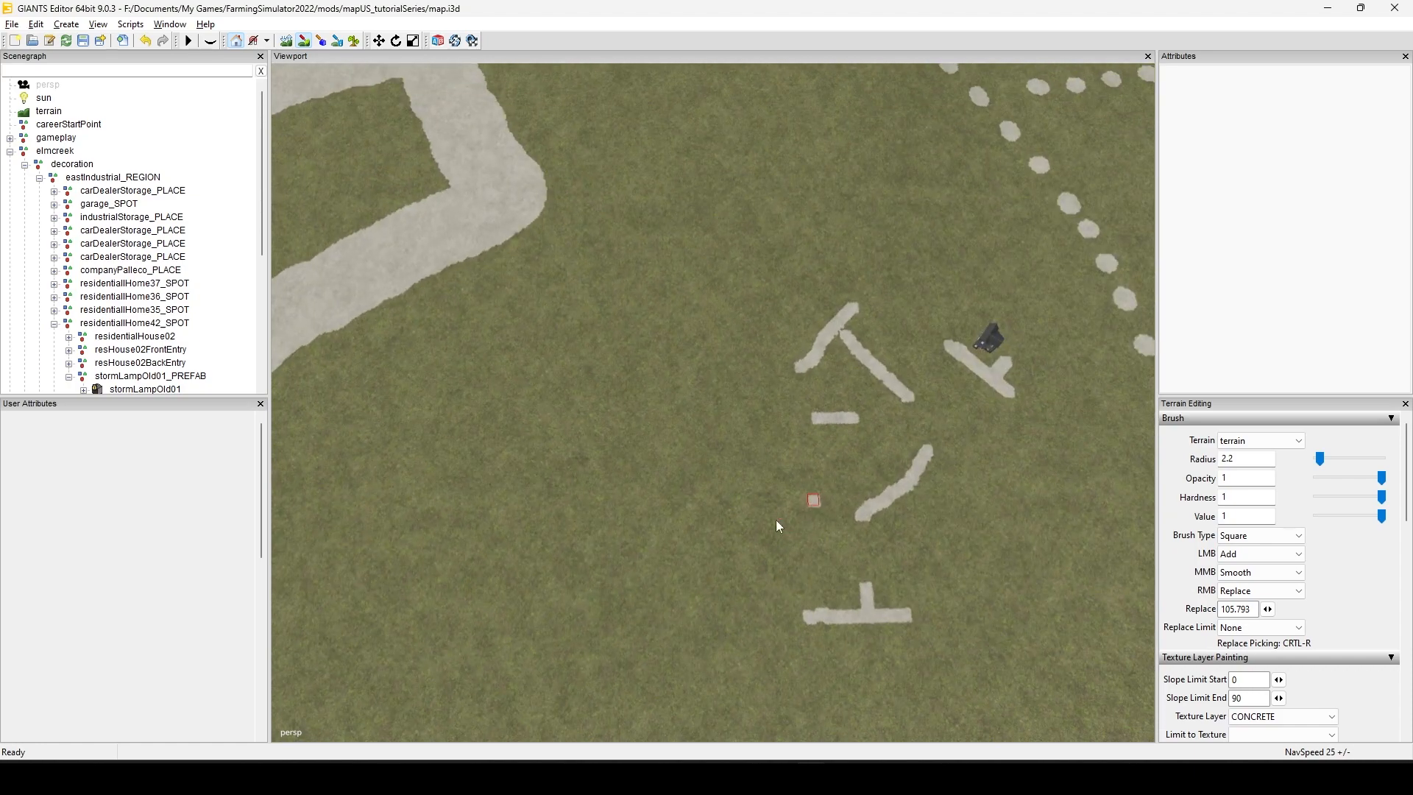
scroll(775, 520, "down", 2)
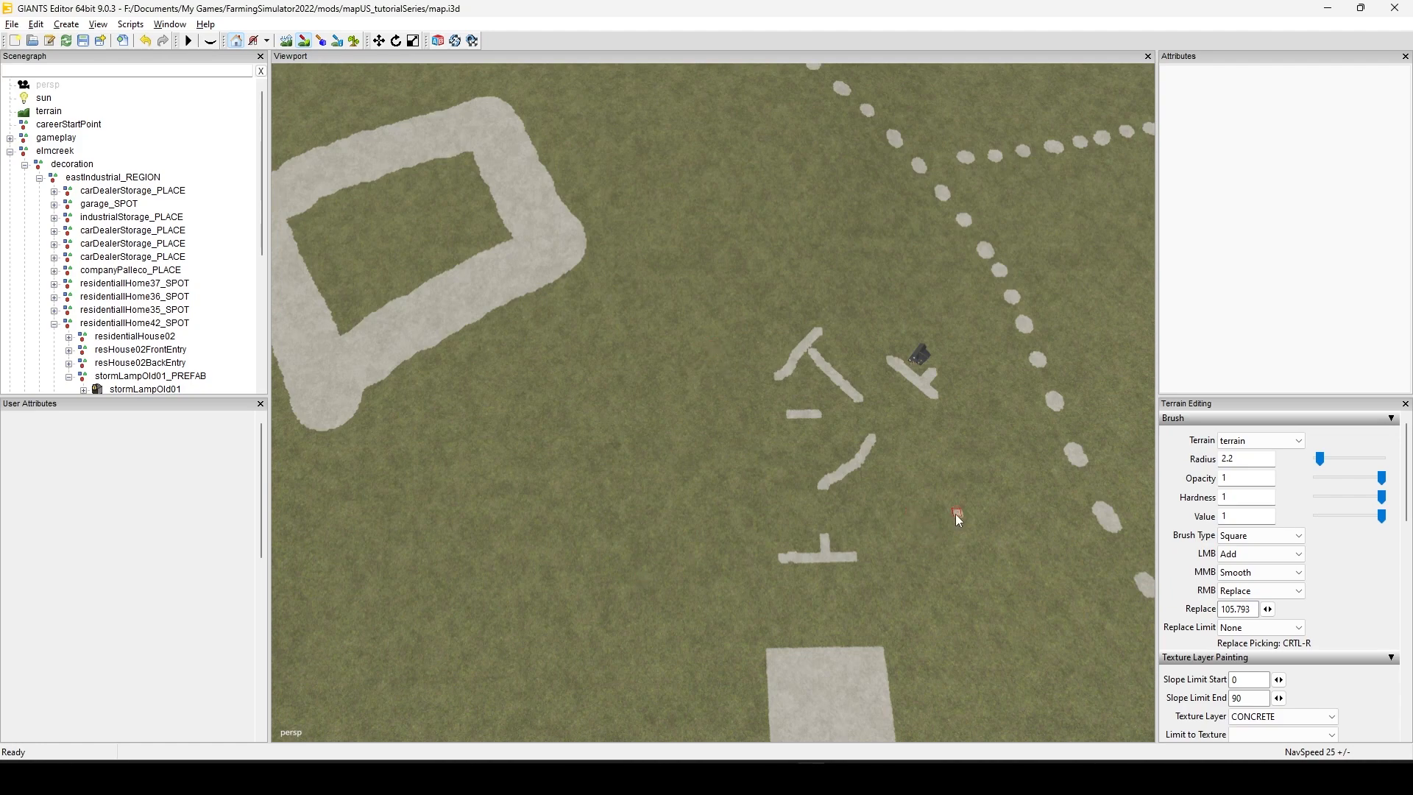
left_click_drag(955, 514, 954, 496, "alt")
scroll(953, 496, "down", 3)
left_click_drag(364, 510, 990, 543, "alt")
middle_click_drag(991, 543, 202, 579, "alt")
middle_click_drag(648, 545, 307, 642, "alt")
left_click_drag(670, 574, 864, 452, "alt")
middle_click_drag(864, 452, 727, 486, "alt")
left_click_drag(727, 486, 493, 495, "alt")
middle_click_drag(843, 502, 1, 513, "alt")
left_click_drag(412, 574, 658, 585, "alt")
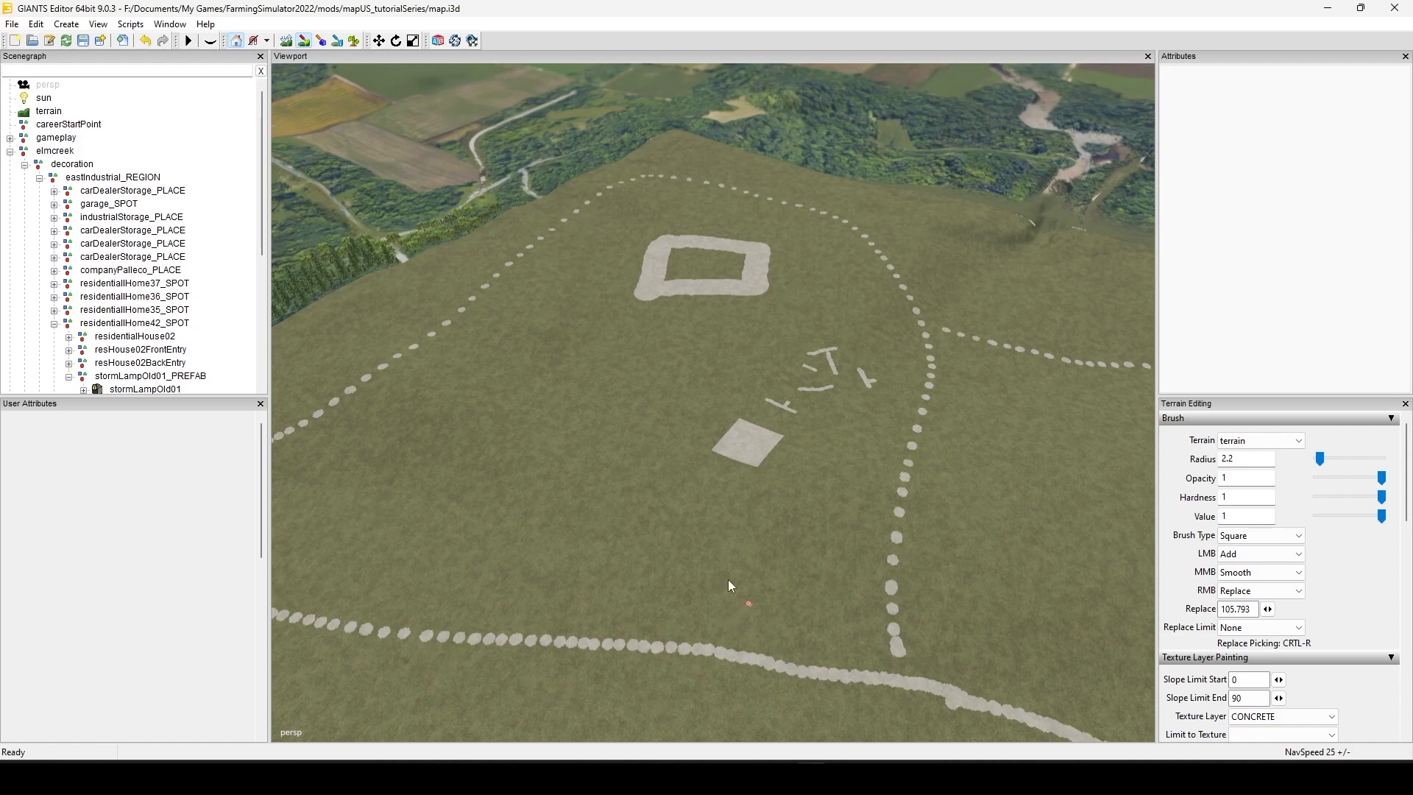
Step: Examine the straight paved road piece on the open grass and the concrete tracks around it from several angles
left_click_drag(615, 534, 880, 518, "alt")
middle_click_drag(880, 519, 515, 613, "alt")
left_click_drag(748, 543, 659, 595, "alt")
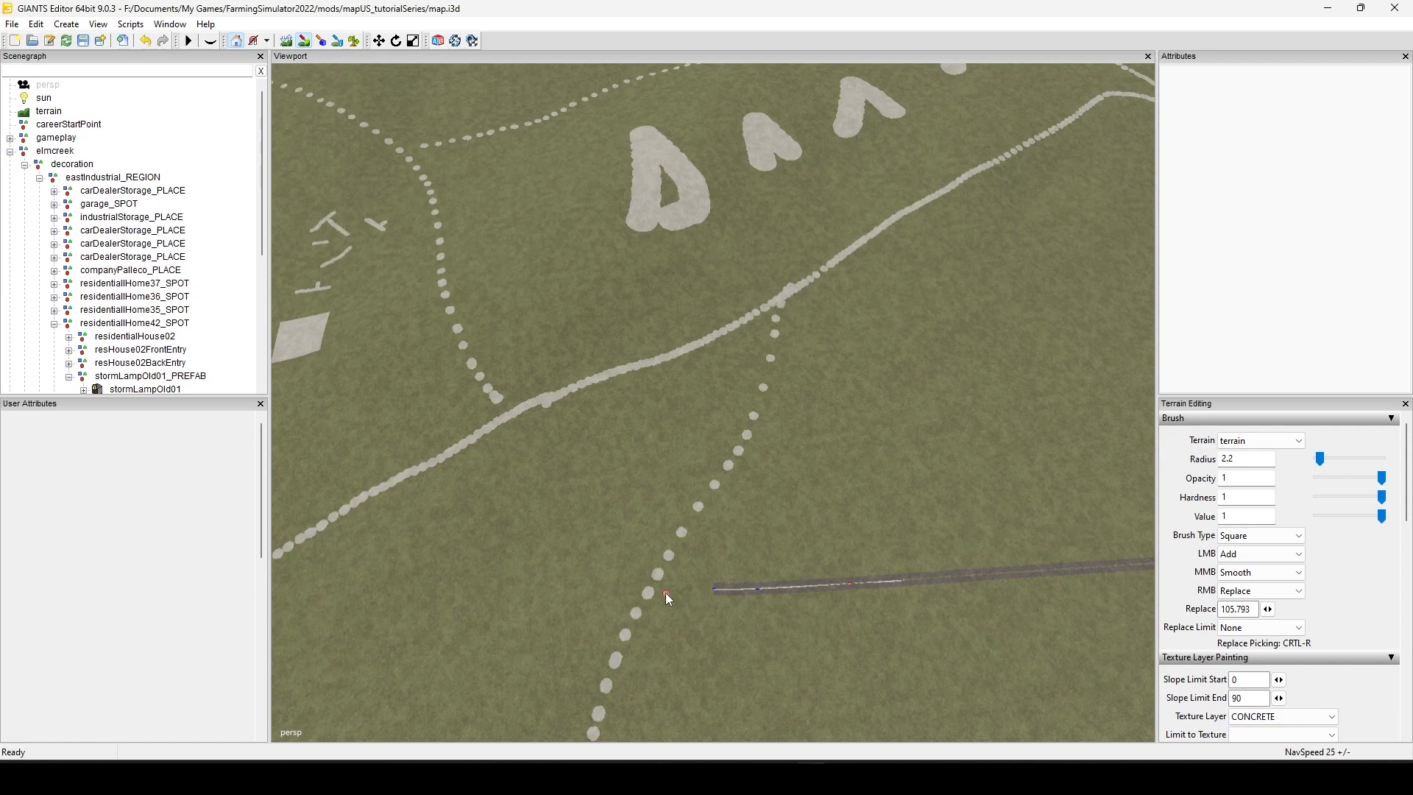
left_click_drag(665, 593, 602, 458, "alt")
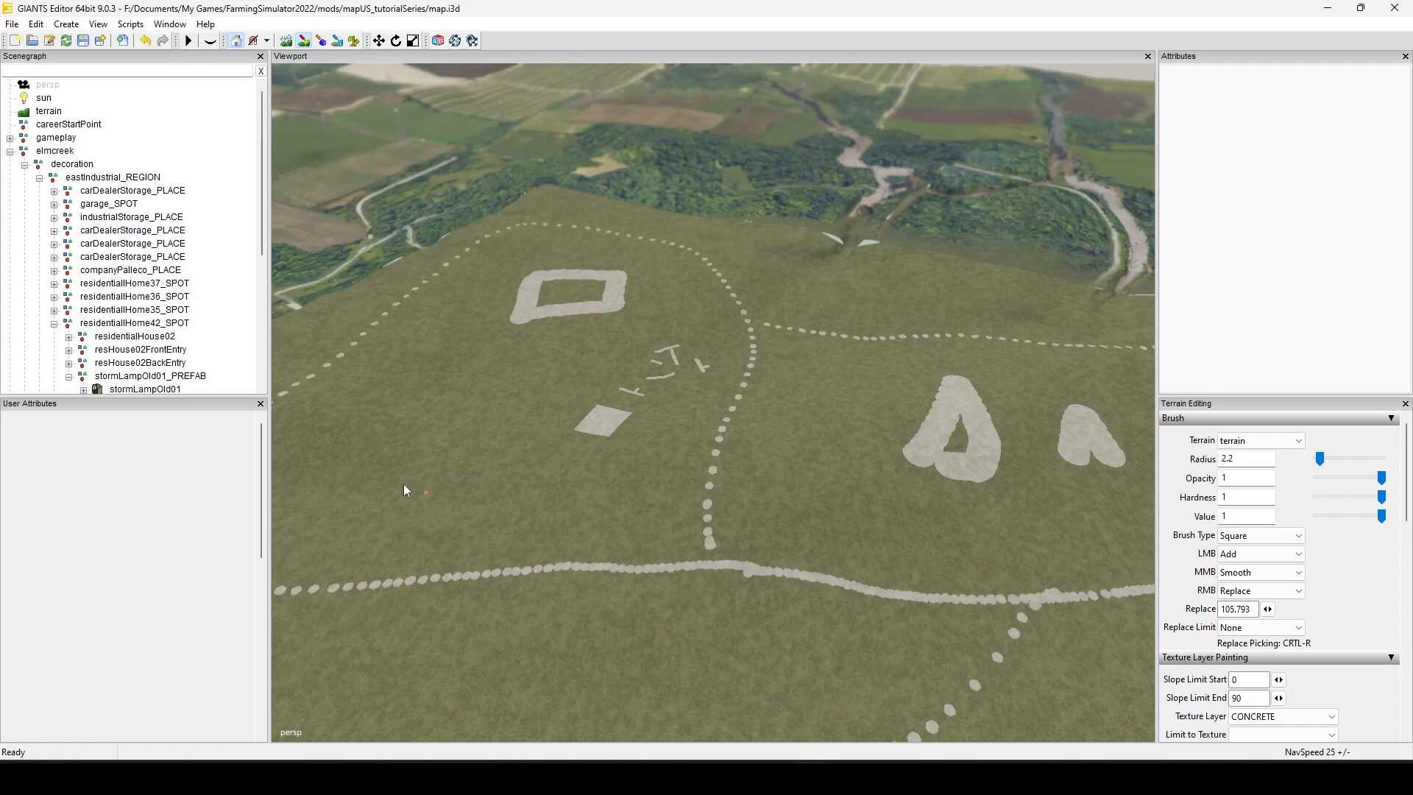
left_click_drag(434, 494, 970, 612, "alt")
middle_click_drag(970, 613, 662, 598, "alt")
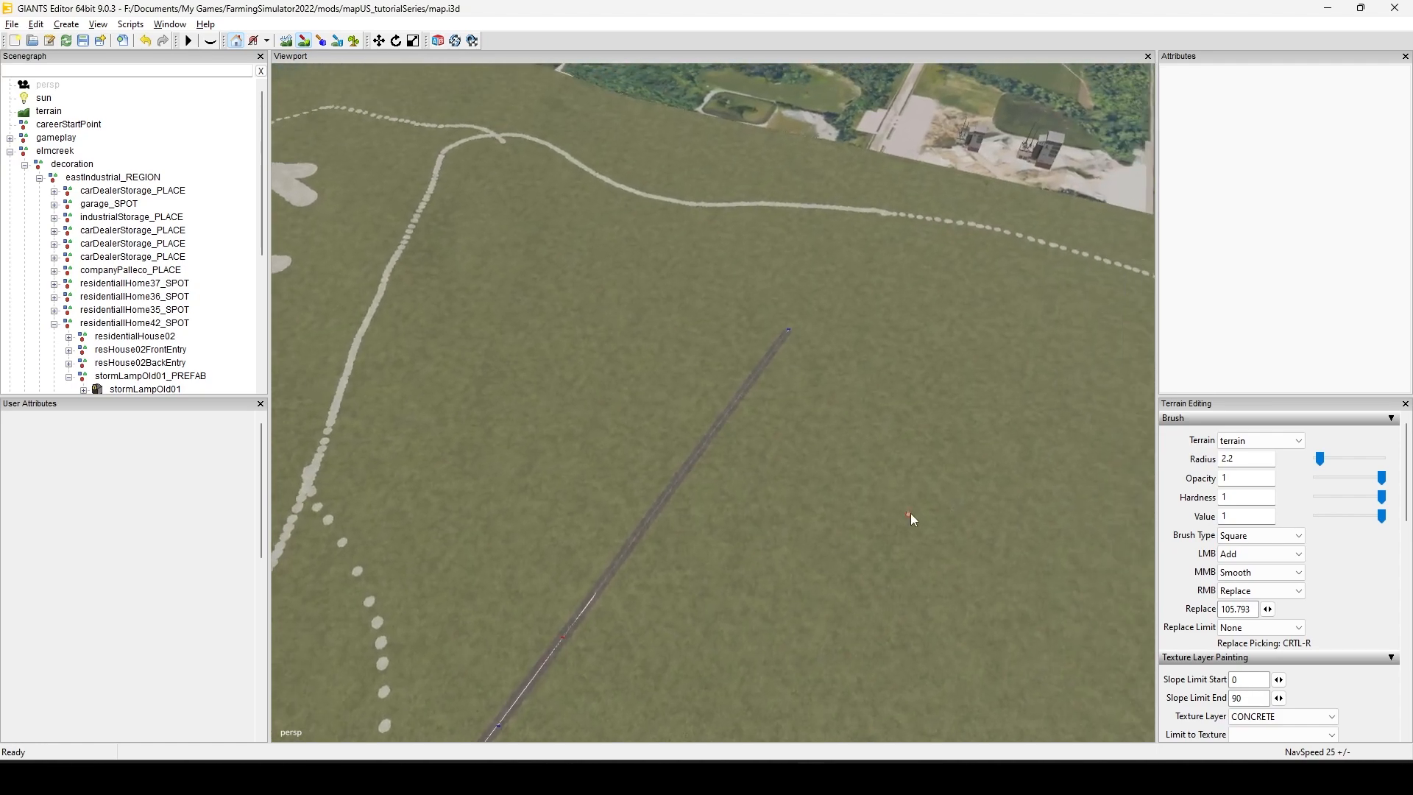
left_click_drag(911, 514, 722, 581, "alt")
middle_click_drag(722, 581, 186, 590, "alt")
middle_click_drag(801, 555, 265, 612, "alt")
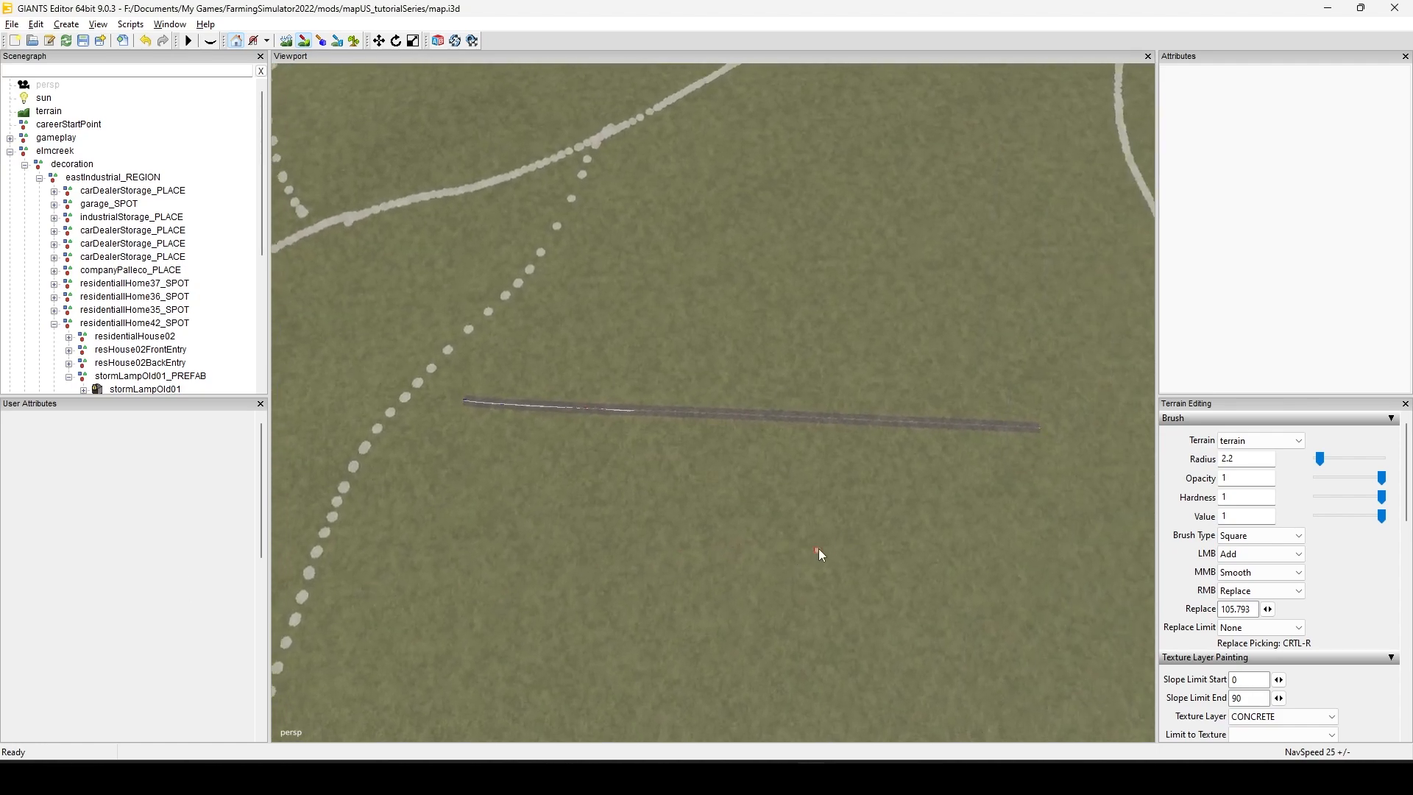
right_click_drag(515, 509, 1045, 471, "alt")
right_click_drag(545, 581, 794, 560, "alt")
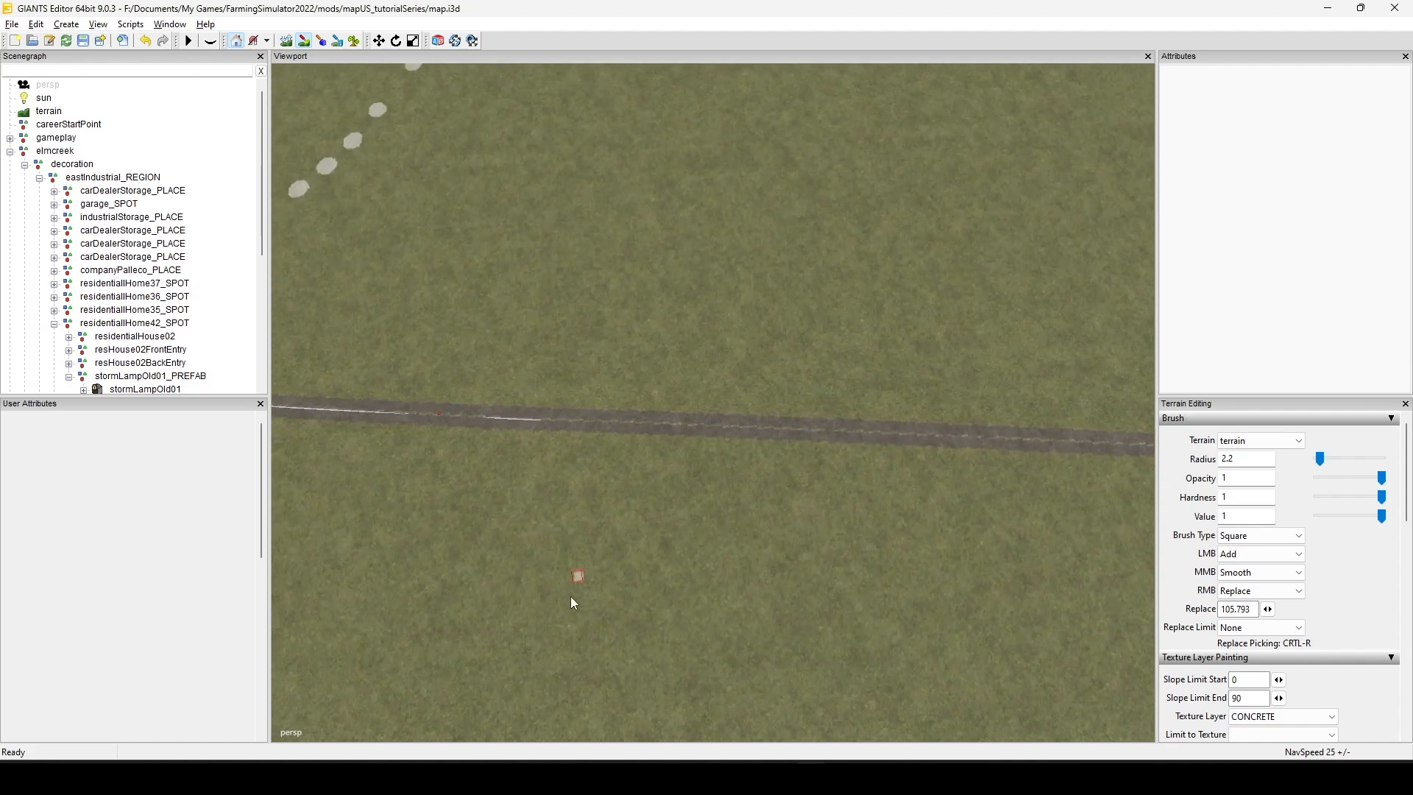
left_click_drag(571, 596, 784, 470, "alt")
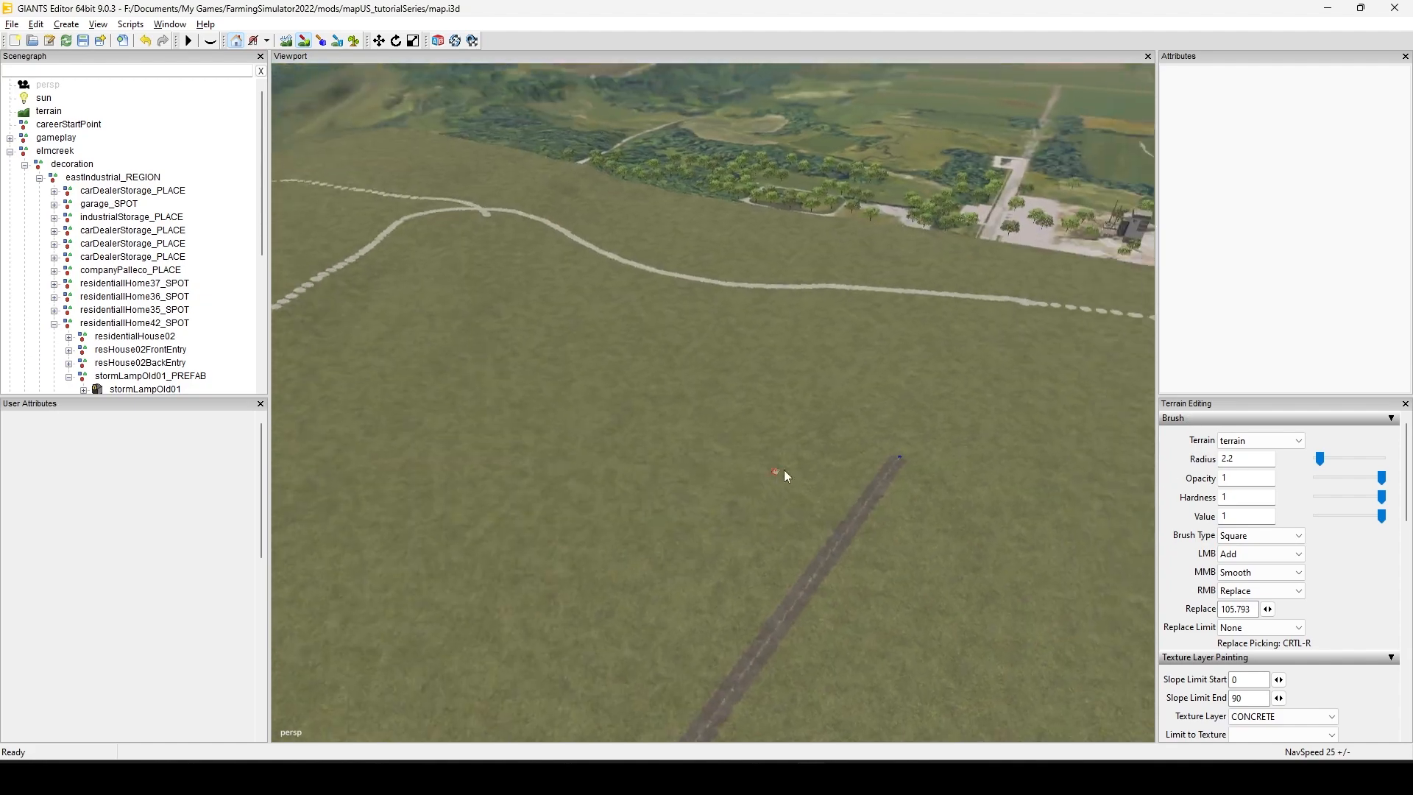
middle_click_drag(786, 544, 898, 661, "alt")
middle_click_drag(824, 509, 977, 631, "alt")
middle_click_drag(766, 482, 898, 565, "alt")
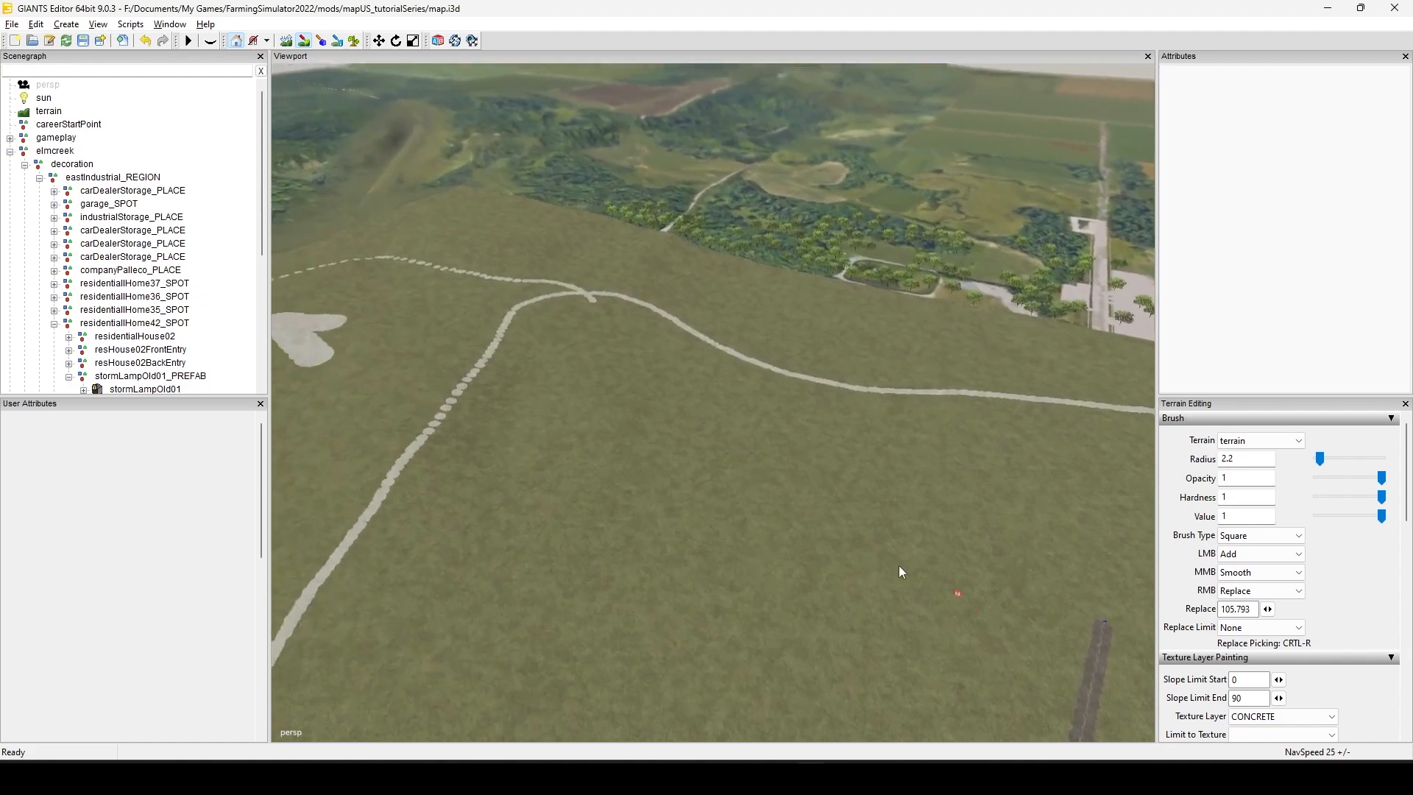
Step: Review the overall layout of concrete tracks, junctions, dotted paths and painted building areas across the map from different sides
left_click_drag(545, 552, 448, 509, "alt")
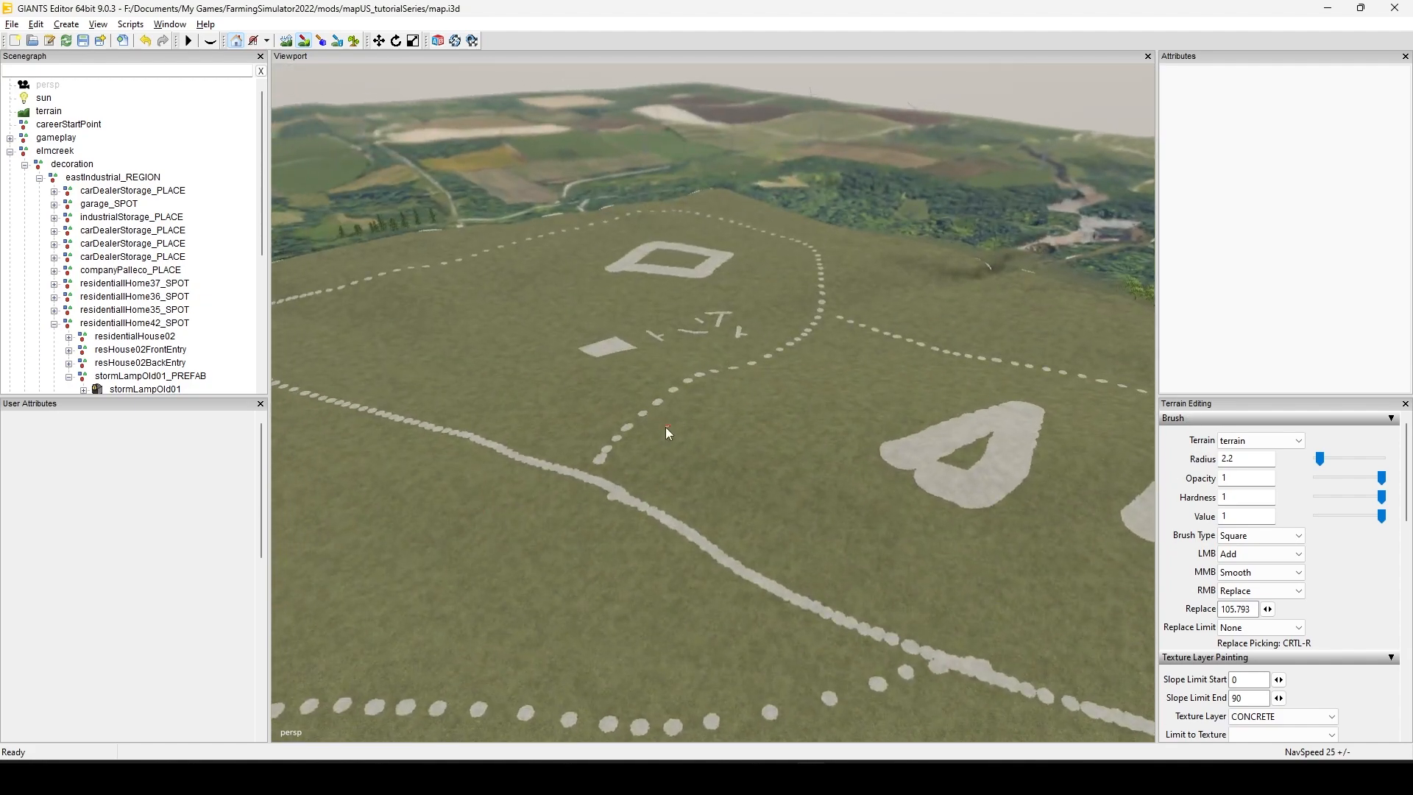
middle_click_drag(666, 427, 673, 589, "alt")
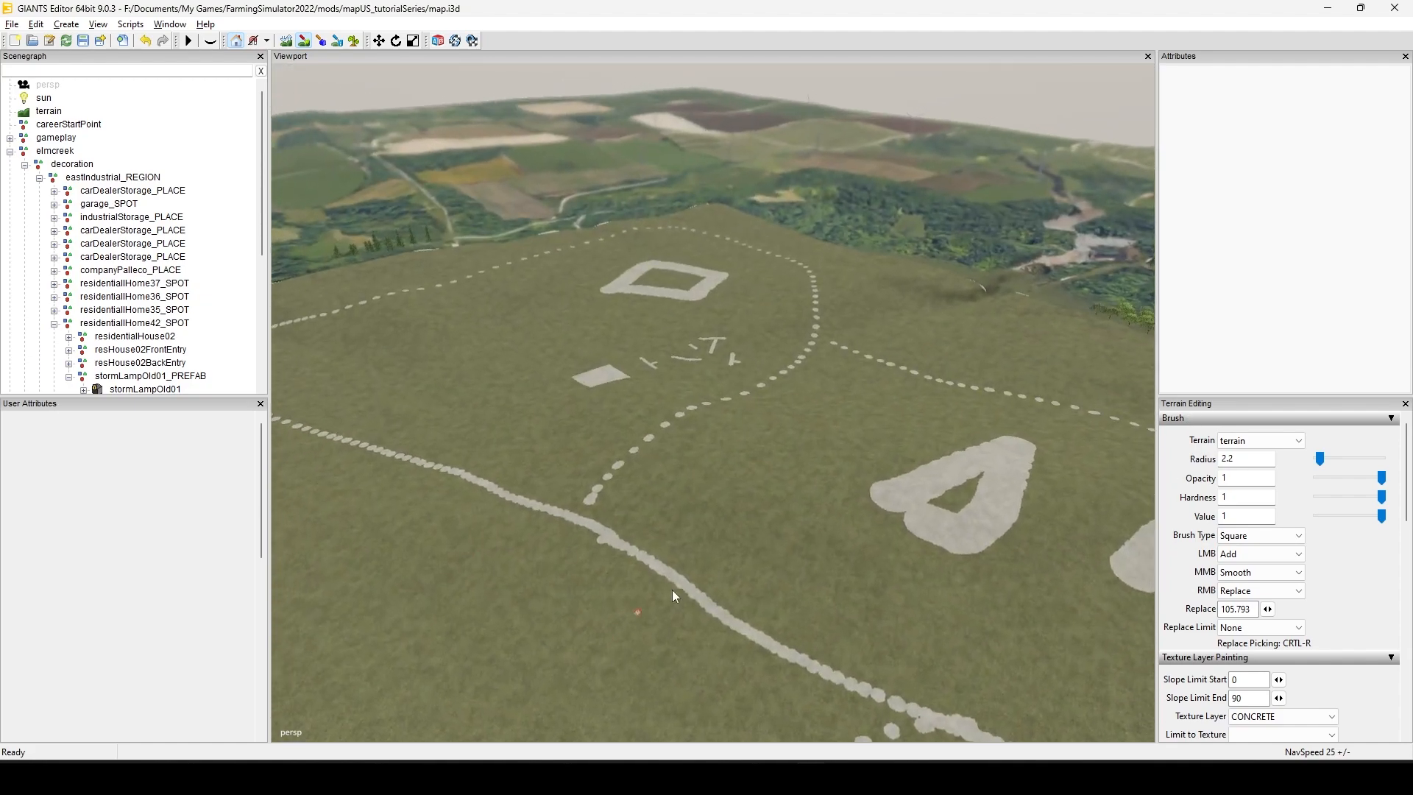
left_click_drag(713, 567, 433, 550, "alt")
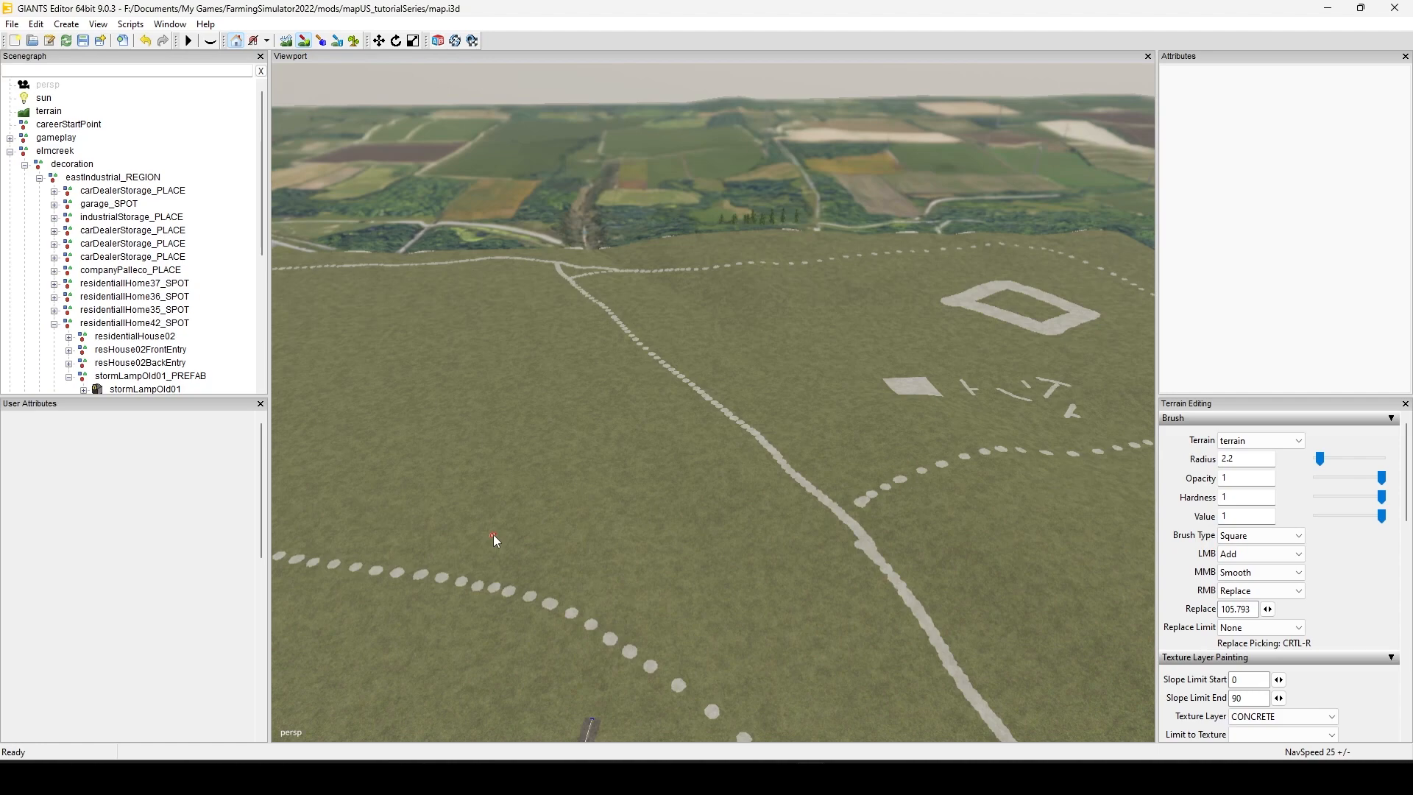
left_click_drag(833, 321, 208, 410, "alt")
mouse_move(824, 437)
left_mouse_down("alt")
mouse_move(607, 467)
mouse_move(805, 448)
mouse_move(559, 492)
left_mouse_up("alt")
mouse_move(806, 486)
left_mouse_down("alt")
mouse_move(717, 493)
mouse_move(548, 465)
left_mouse_up("alt")
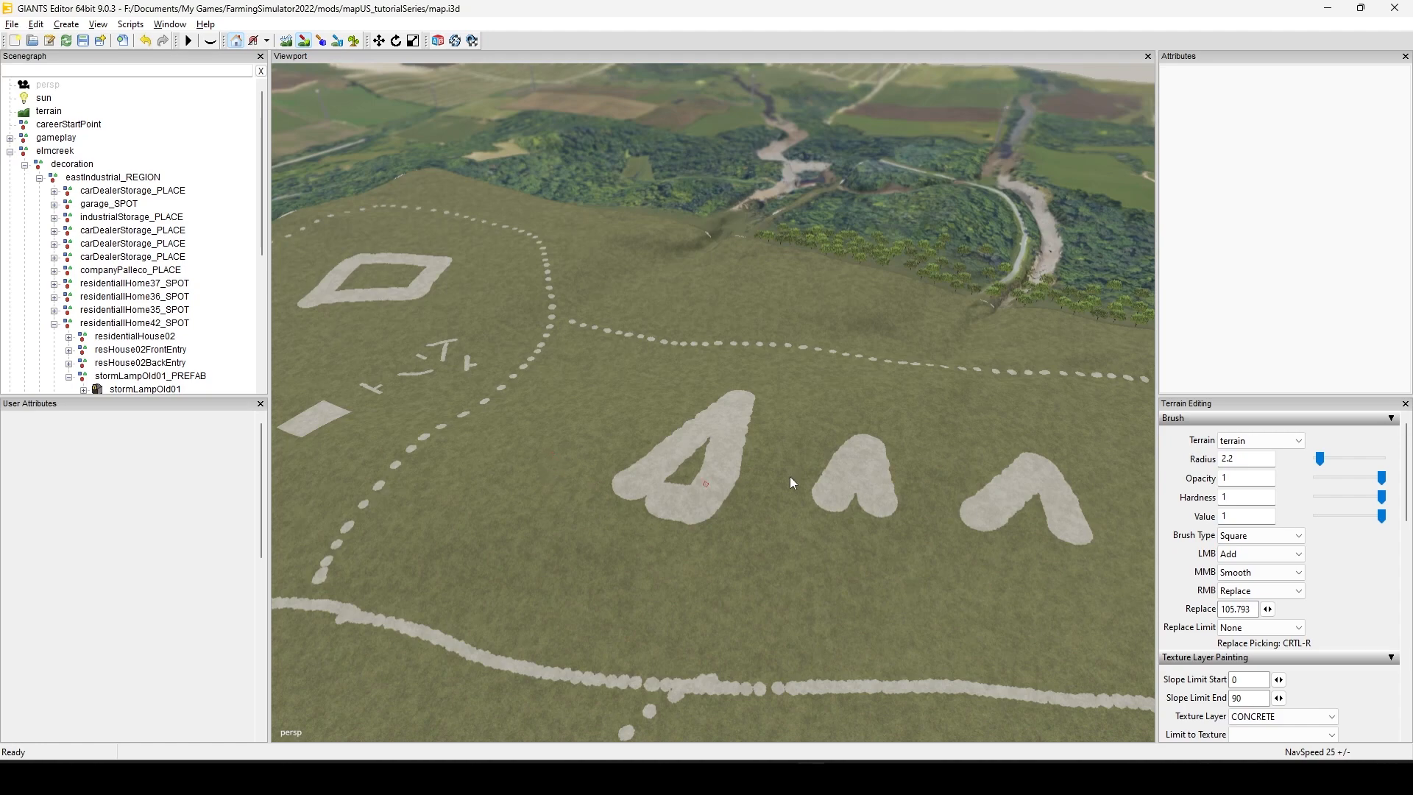
left_click_drag(792, 477, 564, 536, "alt")
left_click_drag(682, 563, 519, 582, "alt")
left_click_drag(694, 577, 742, 590, "alt")
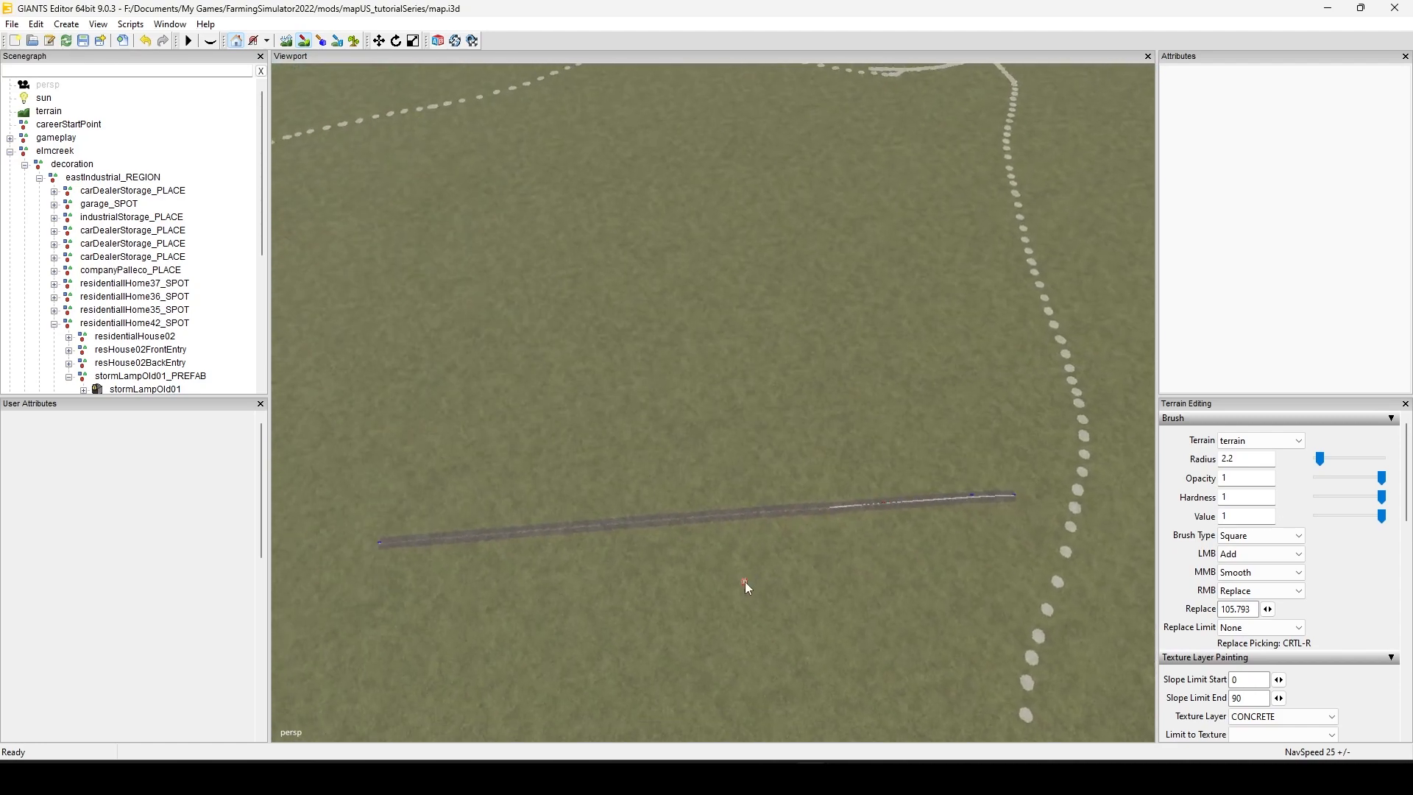
mouse_move(745, 583)
left_mouse_down("alt")
mouse_move(792, 466)
mouse_move(627, 404)
mouse_move(803, 340)
mouse_move(727, 402)
mouse_move(666, 563)
mouse_move(563, 533)
mouse_move(443, 533)
mouse_move(549, 551)
mouse_move(463, 523)
mouse_move(476, 524)
left_mouse_up("alt")
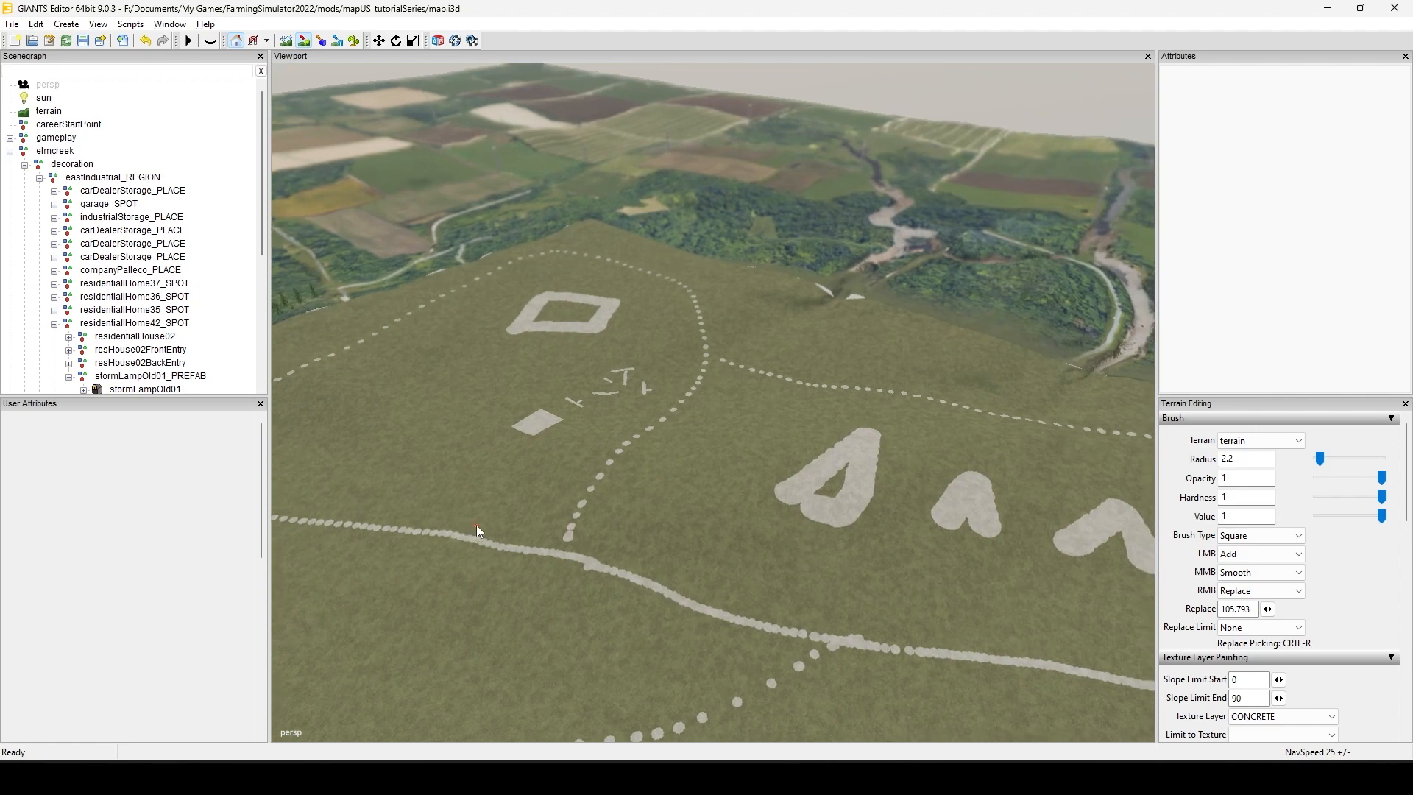
mouse_move(608, 502)
left_mouse_down("alt")
mouse_move(664, 511)
mouse_move(580, 555)
mouse_move(575, 580)
mouse_move(373, 602)
mouse_move(501, 558)
mouse_move(829, 571)
mouse_move(661, 434)
mouse_move(829, 648)
mouse_move(732, 564)
mouse_move(560, 600)
mouse_move(437, 579)
mouse_move(497, 543)
left_mouse_up("alt")
left_click(571, 568)
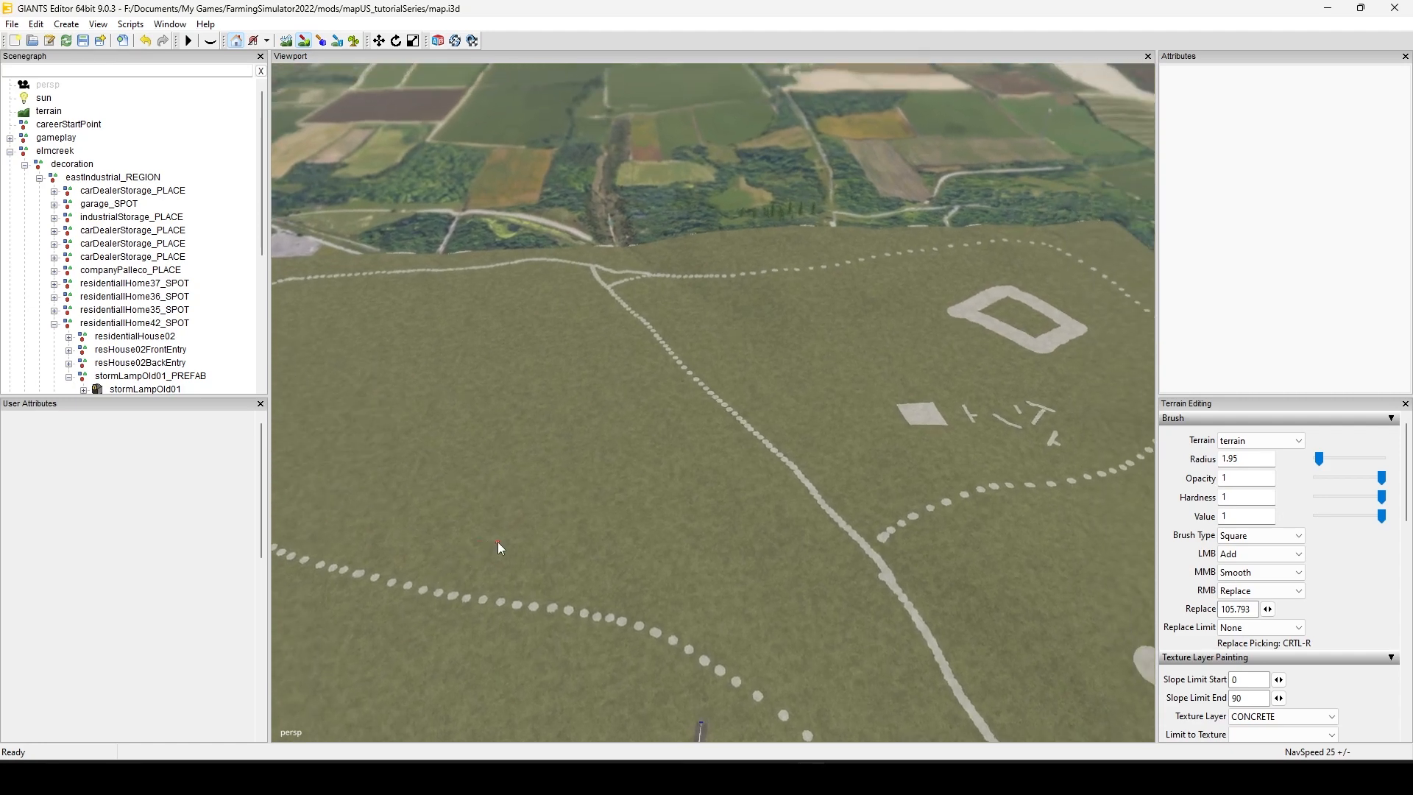
left_click_drag(497, 542, 881, 539, "alt")
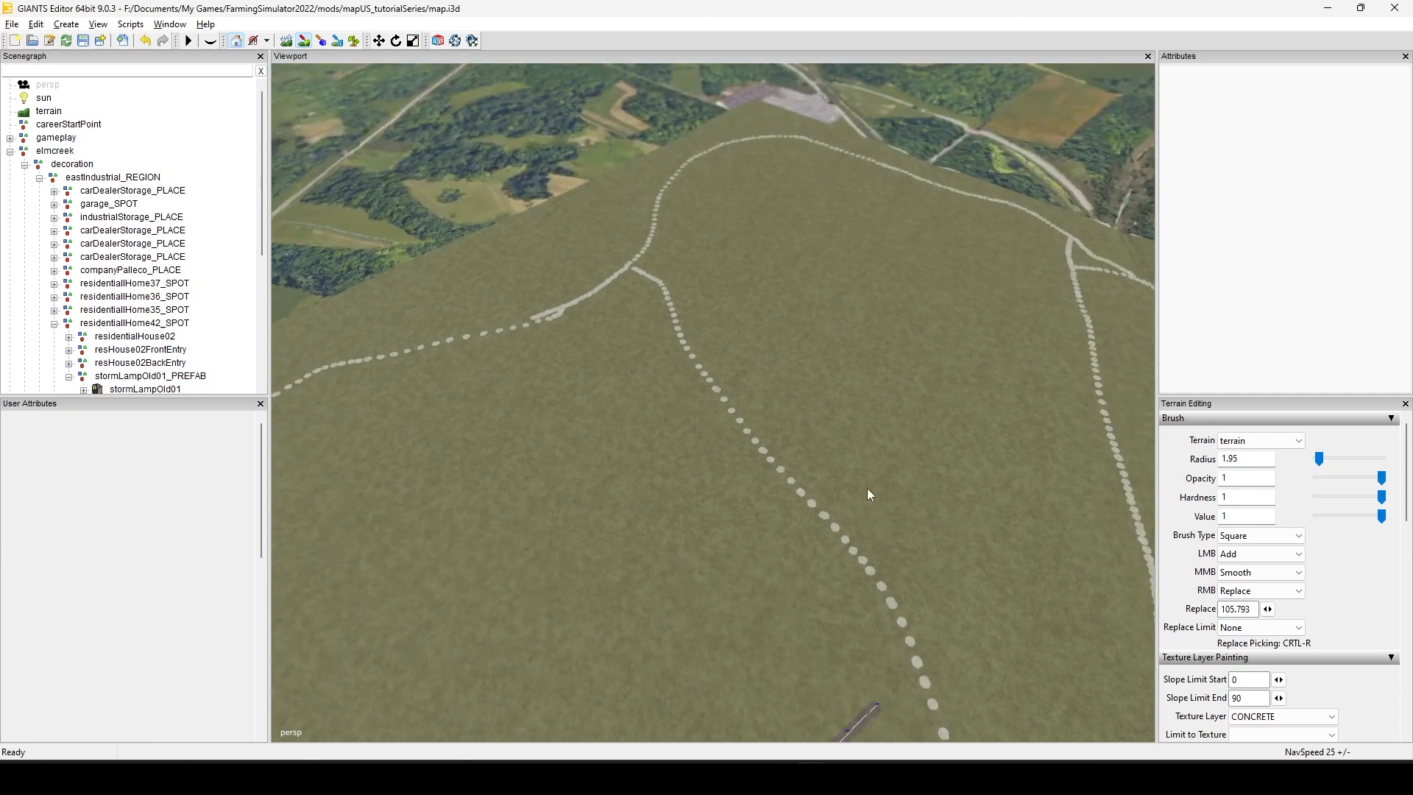
left_click_drag(868, 489, 493, 423, "alt")
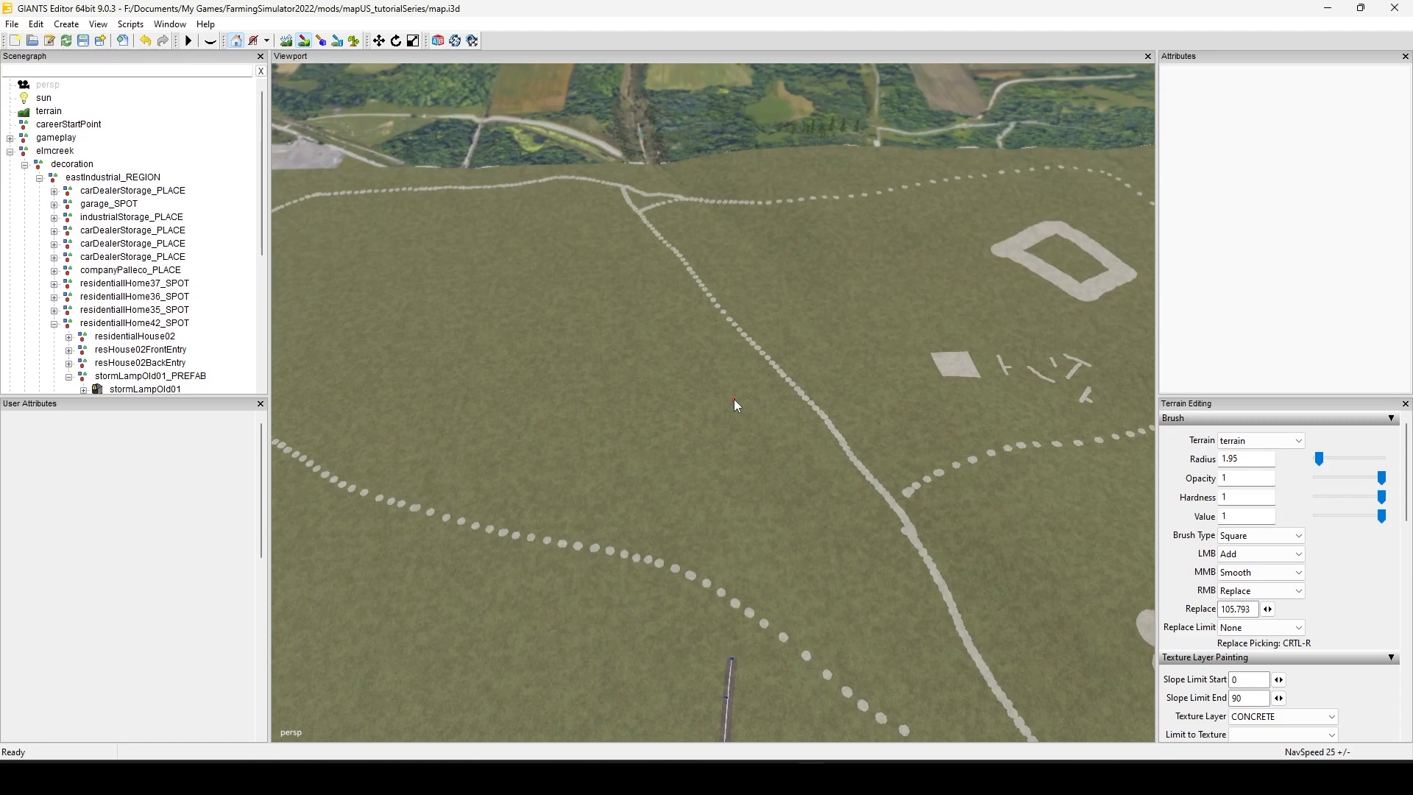